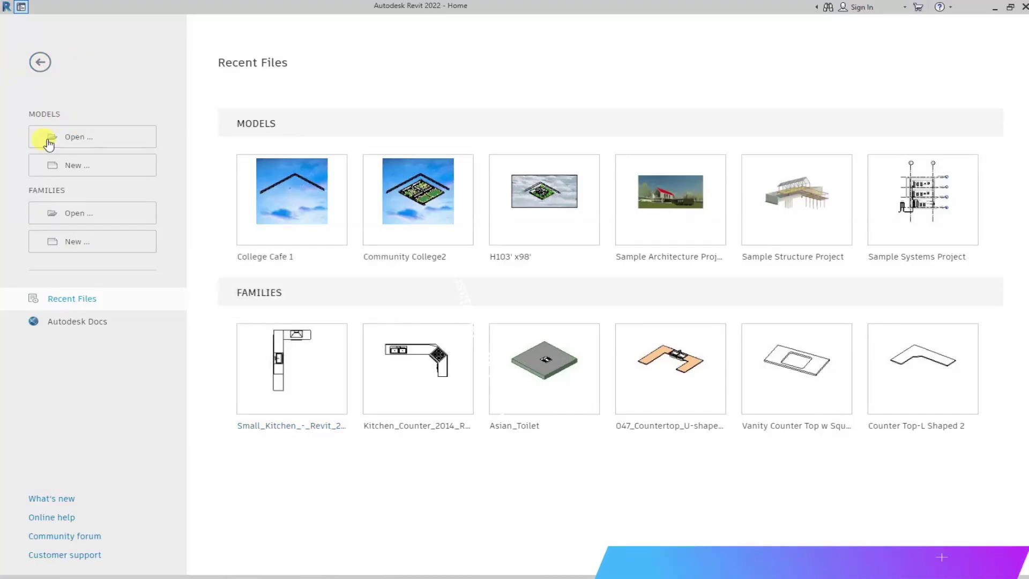
Open College Cafe 1 and import CAFETERIA 1.dwg with visible layers, placed at N.G.L.
click(274, 256)
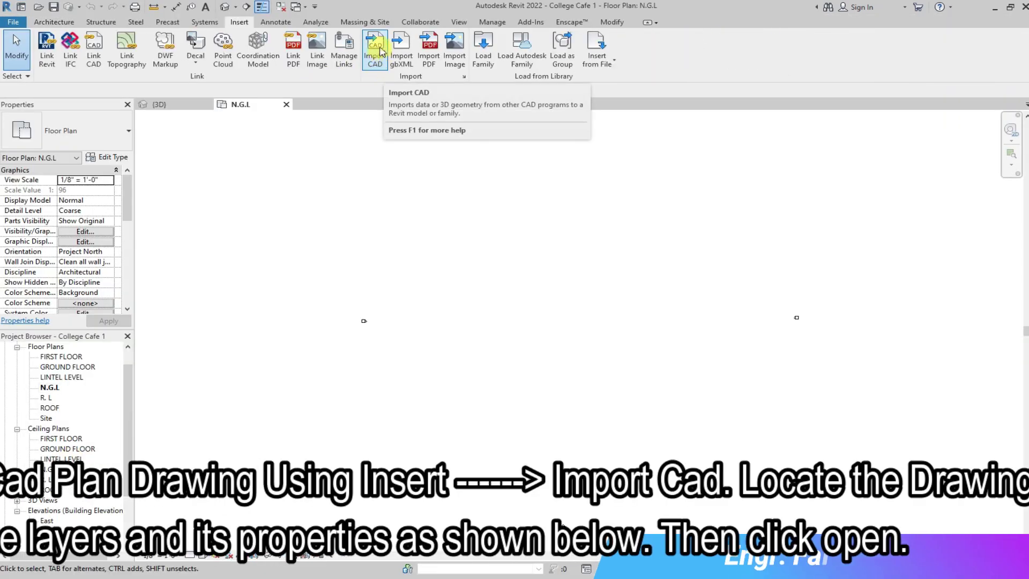
click(374, 53)
click(387, 184)
click(474, 402)
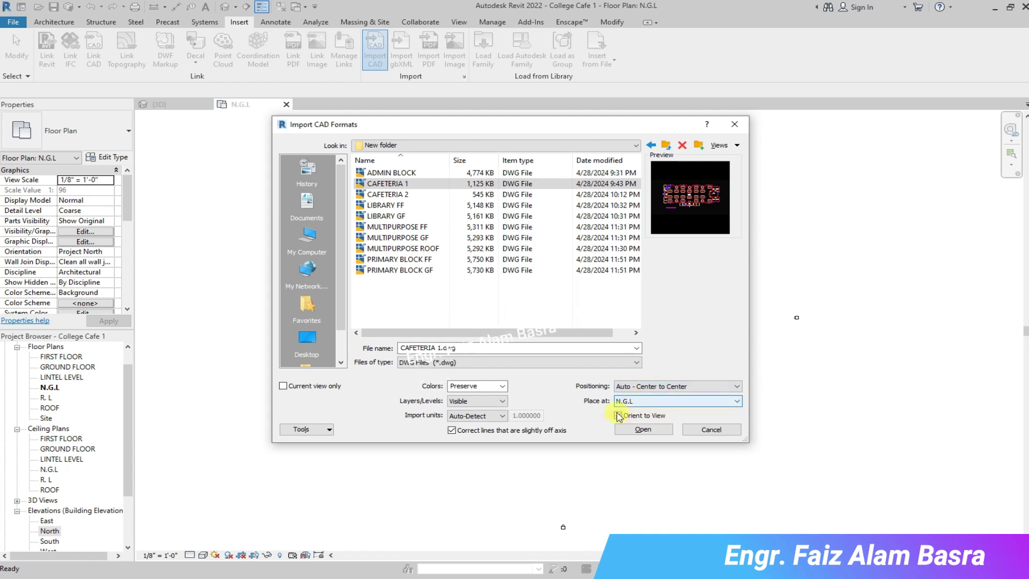
click(649, 434)
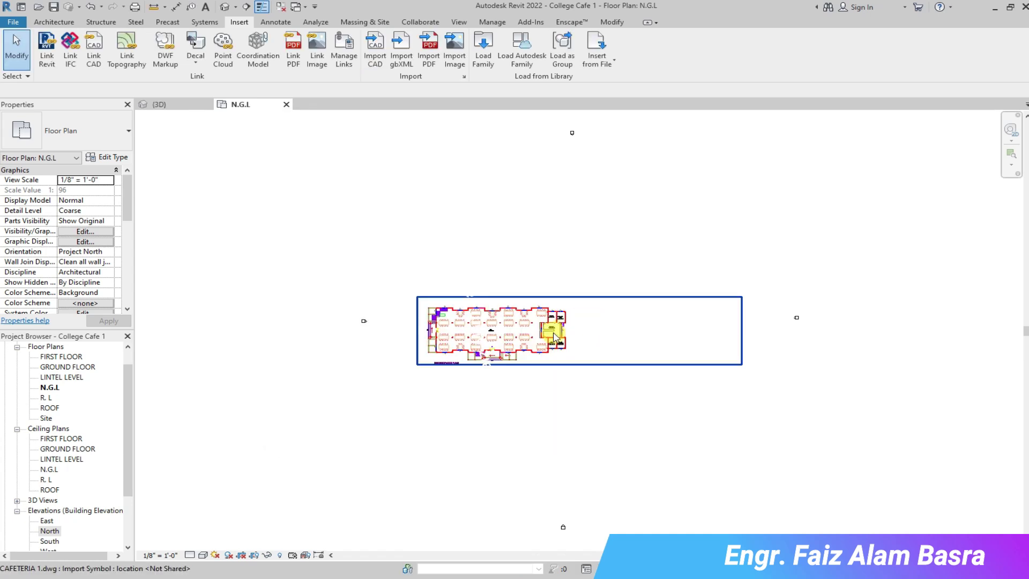
Select the imported cafeteria plan to check it, then deselect it and zoom in.
click(375, 347)
drag(388, 290, 588, 395)
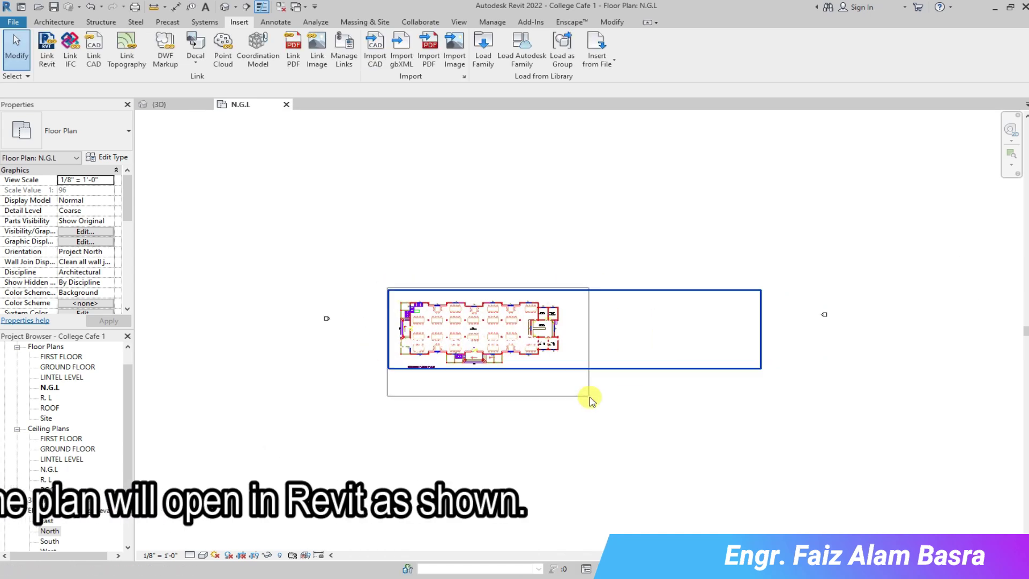
click(437, 184)
scroll(434, 321, up, 5)
scroll(413, 397, down, 2)
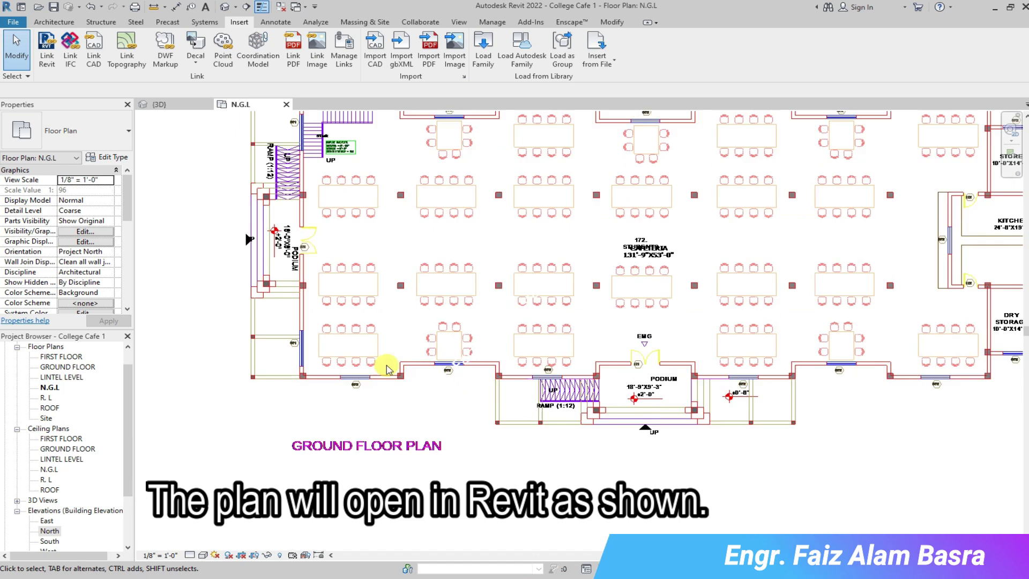
scroll(559, 438, up, 2)
scroll(559, 438, up, 1)
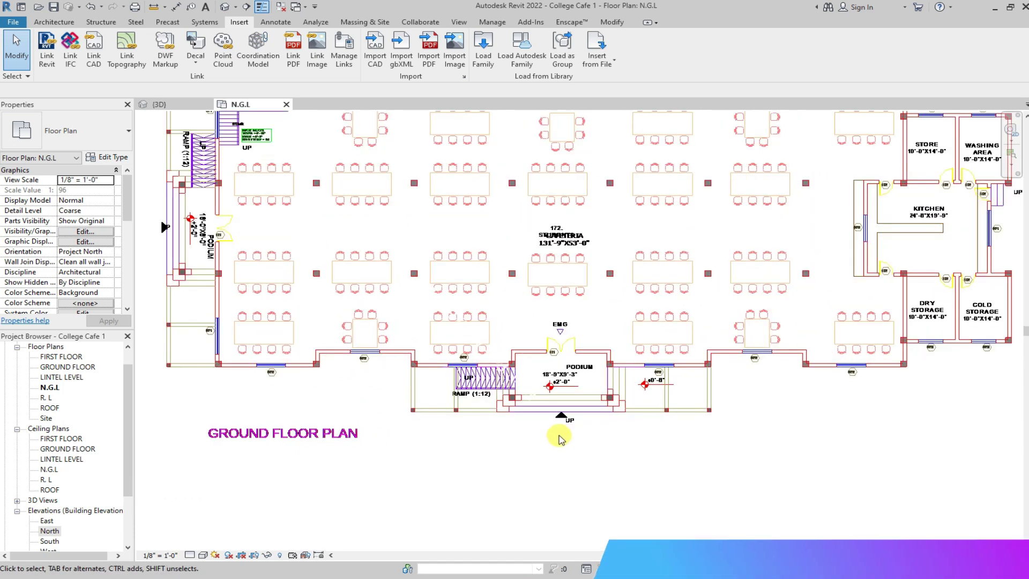
Start a Basic Wall 9" exterior wall with Location Line set to Wall Centerline.
click(53, 22)
click(129, 131)
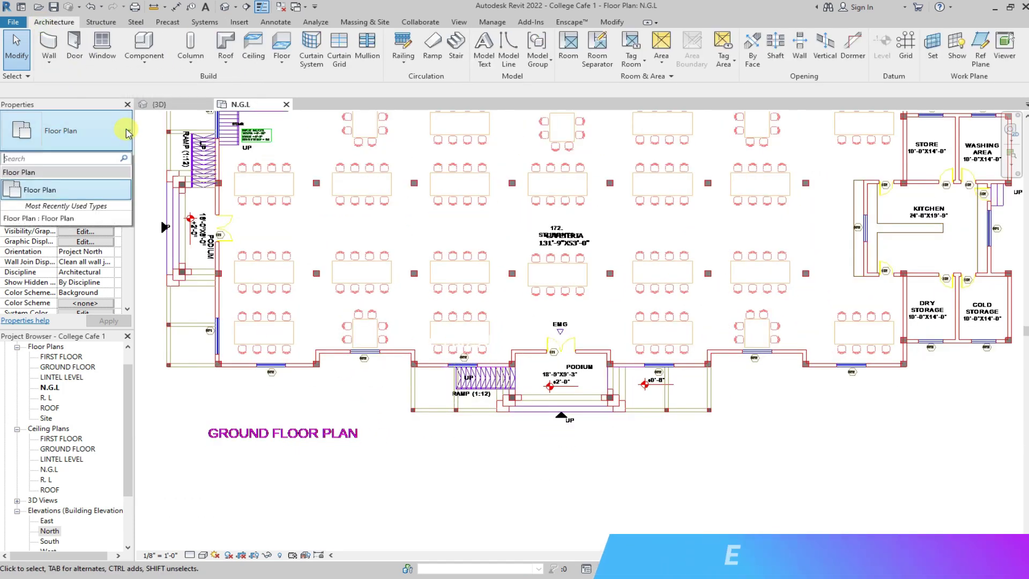
click(61, 49)
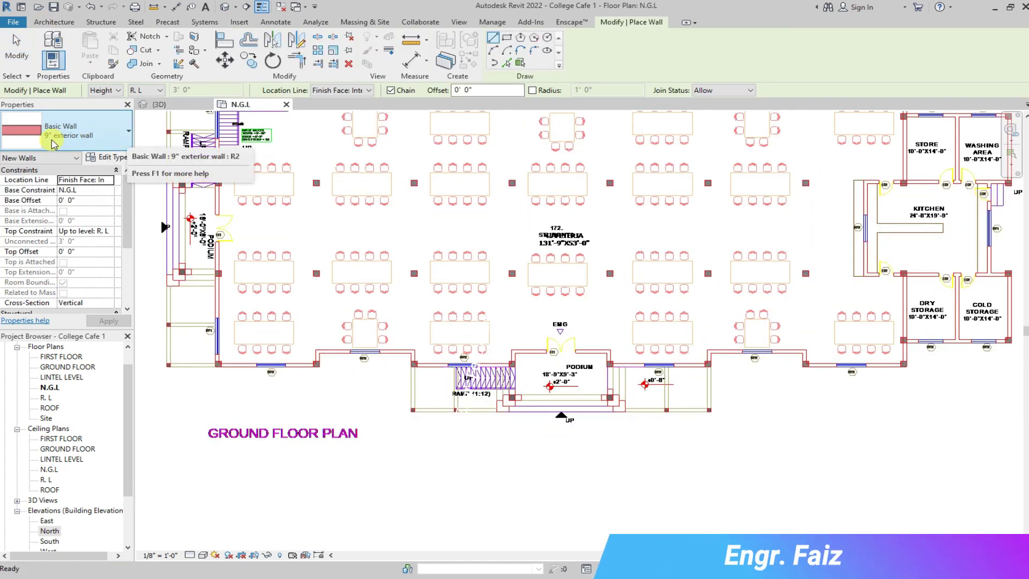
click(129, 131)
key(Escape)
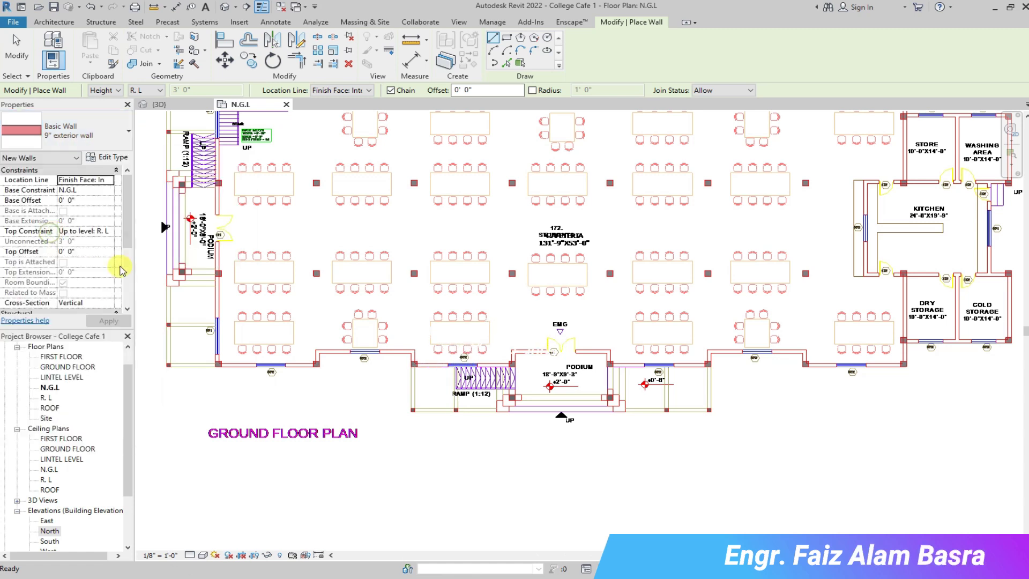
scroll(215, 354, up, 3)
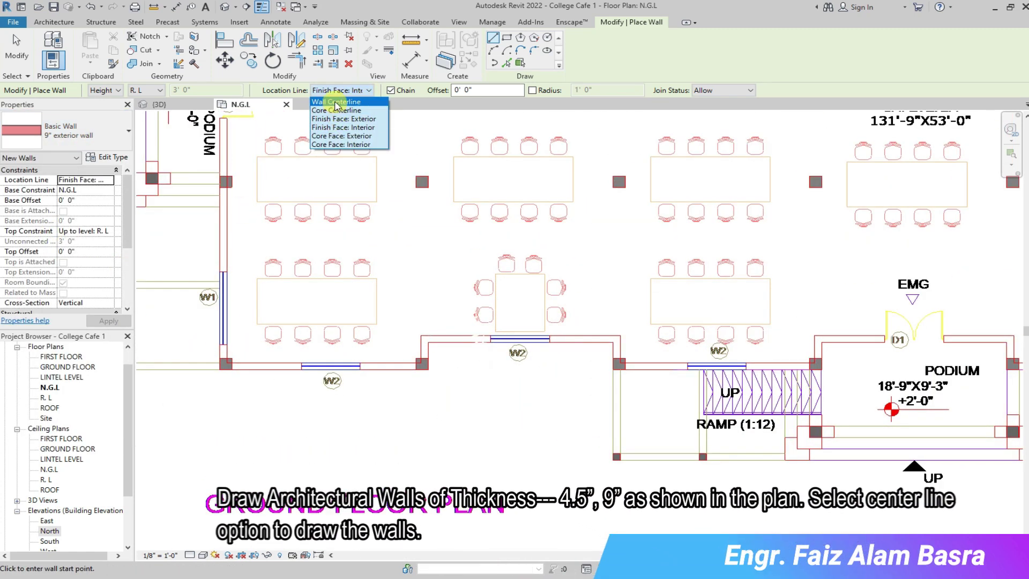
click(343, 101)
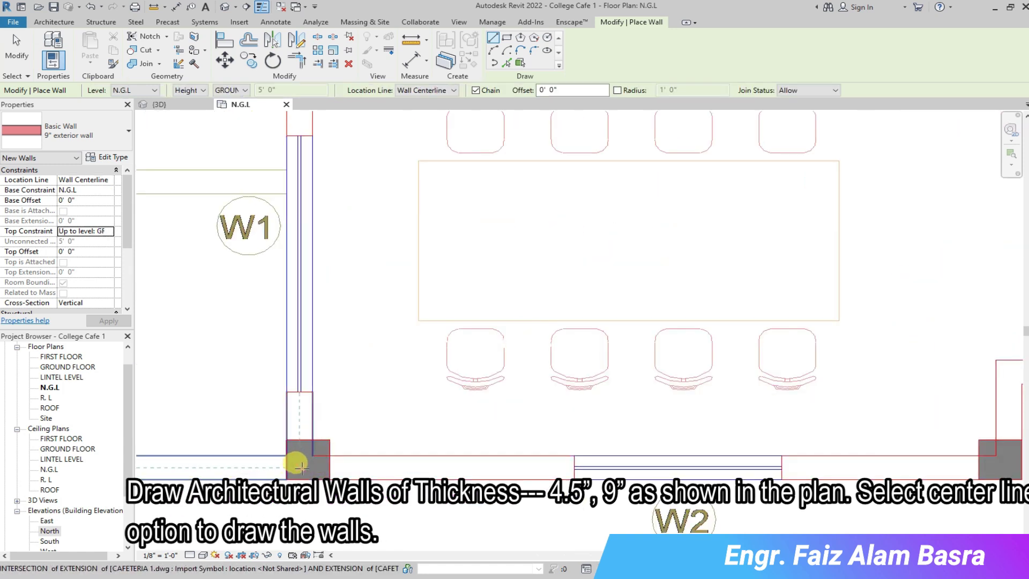
Trace exterior walls from the lower-left corner up, across the top, to the store corner.
click(301, 467)
scroll(295, 391, down, 4)
scroll(294, 322, down, 3)
scroll(257, 286, down, 3)
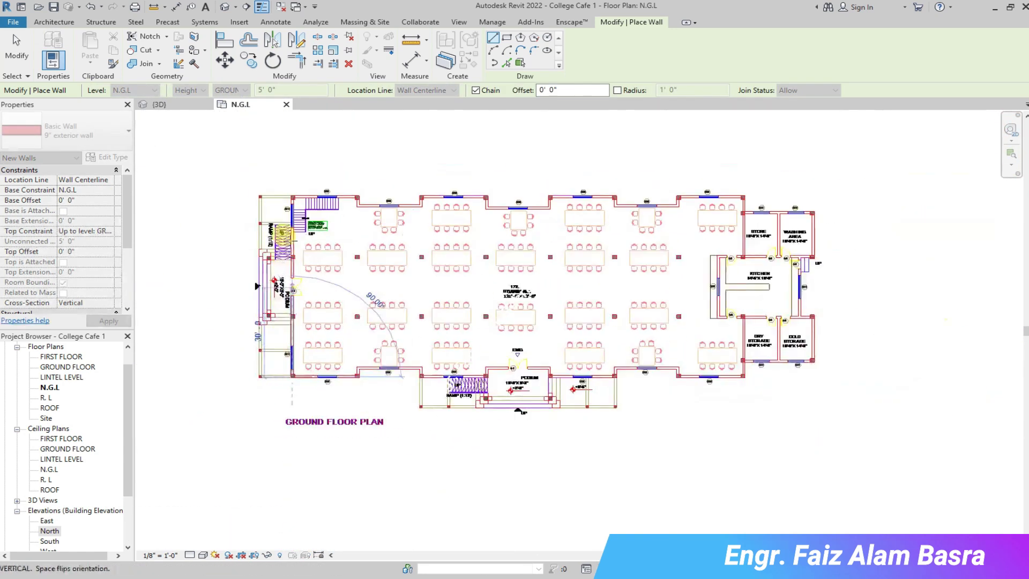
scroll(293, 195, up, 5)
click(308, 185)
scroll(308, 185, up, 1)
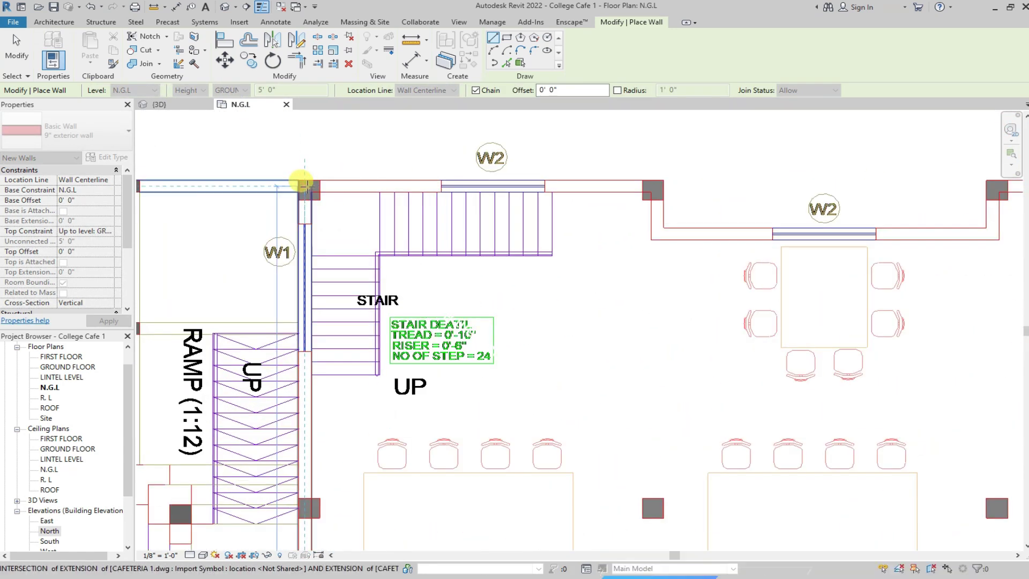
scroll(371, 266, down, 3)
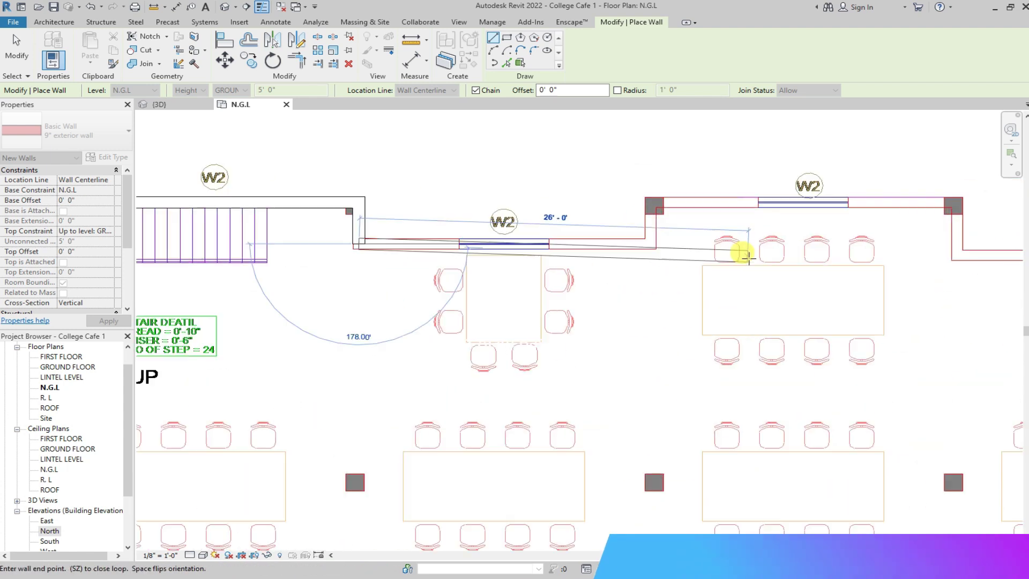
scroll(747, 249, up, 3)
scroll(558, 199, down, 3)
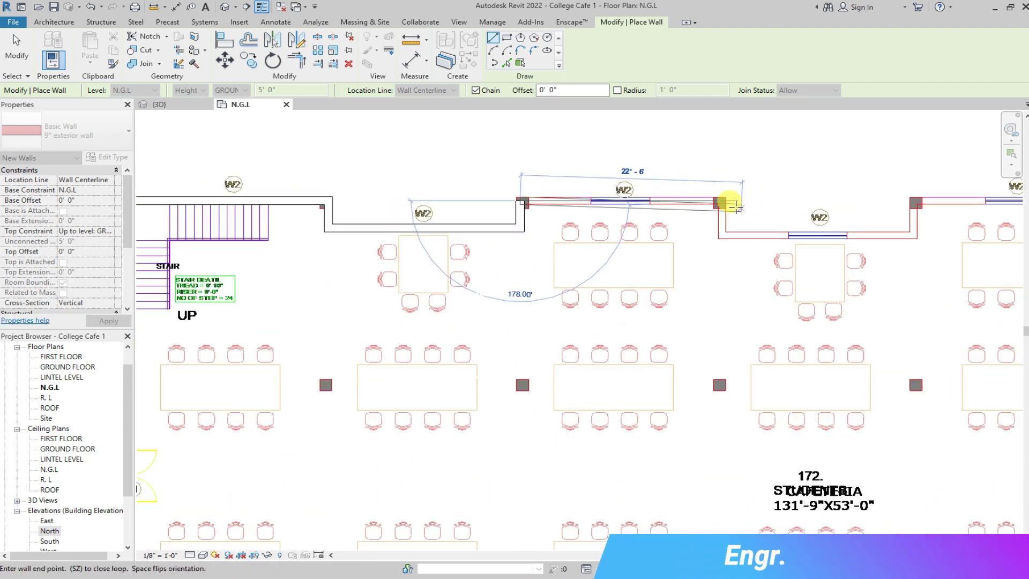
scroll(666, 195, up, 3)
scroll(715, 247, down, 2)
scroll(436, 253, down, 2)
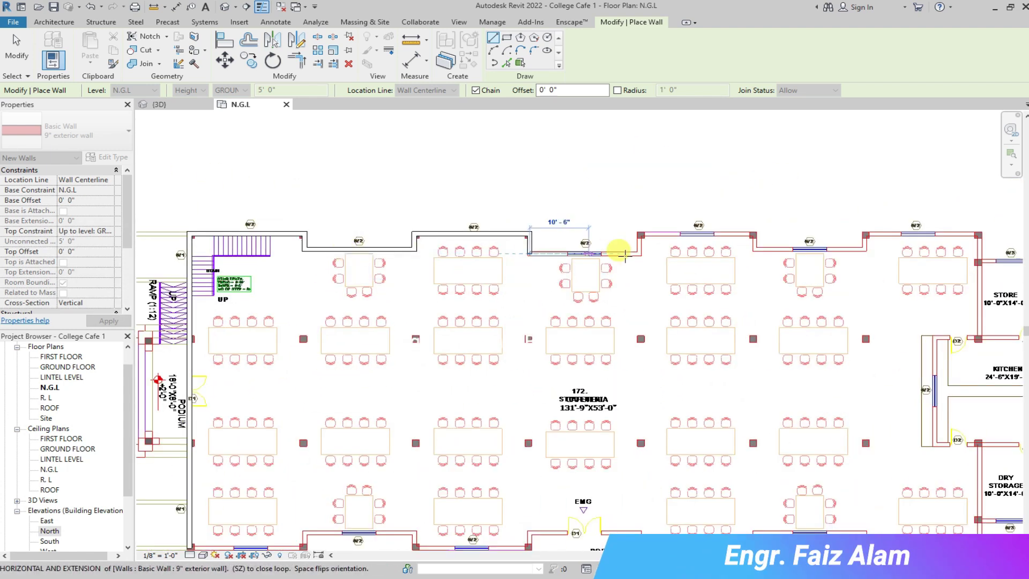
scroll(631, 252, up, 4)
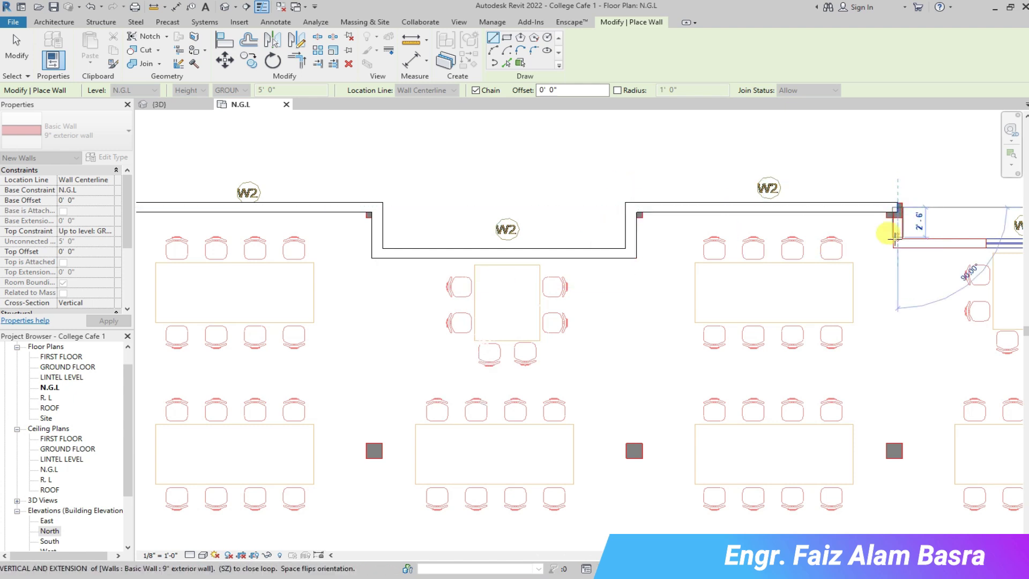
scroll(896, 240, down, 3)
scroll(739, 231, up, 4)
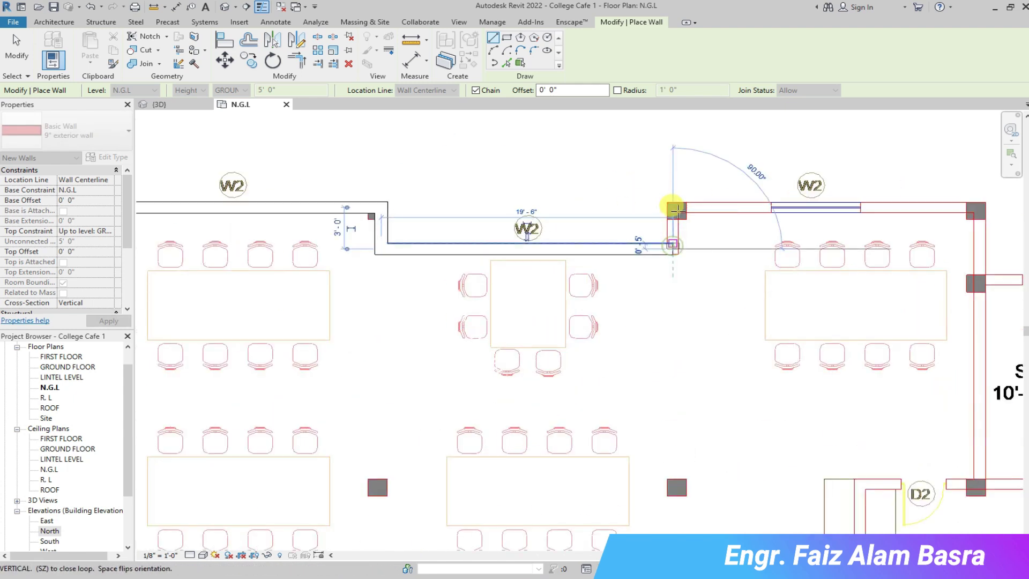
click(976, 207)
scroll(504, 223, down, 3)
scroll(568, 325, up, 2)
scroll(617, 260, down, 1)
scroll(635, 231, down, 1)
scroll(682, 236, up, 2)
scroll(681, 233, up, 1)
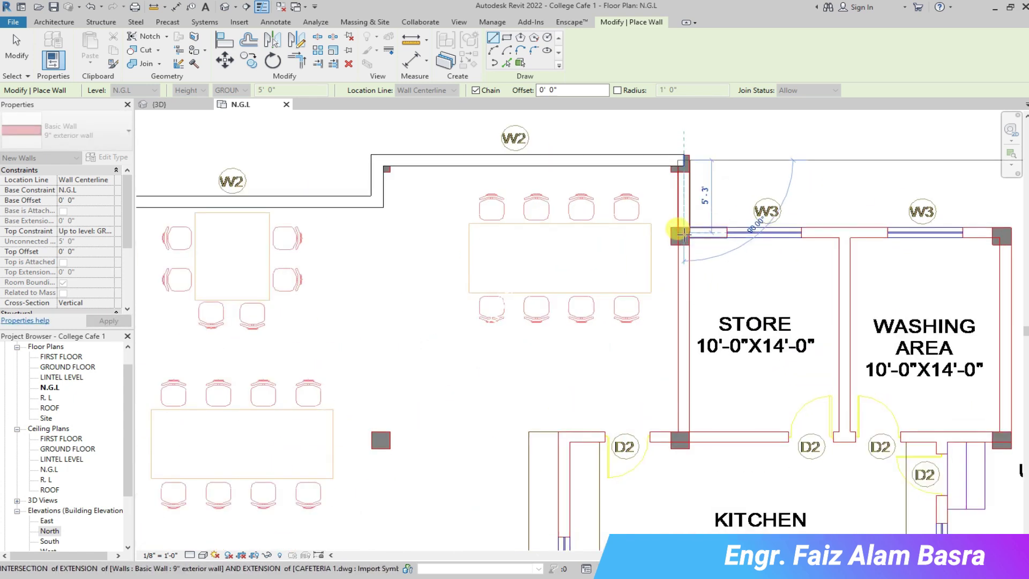
click(994, 234)
Continue the exterior walls to dry storage and the podium corner, then finish the chain.
scroll(997, 239, down, 2)
scroll(930, 345, up, 3)
scroll(930, 343, up, 1)
scroll(724, 249, down, 3)
scroll(745, 252, up, 2)
scroll(756, 255, up, 1)
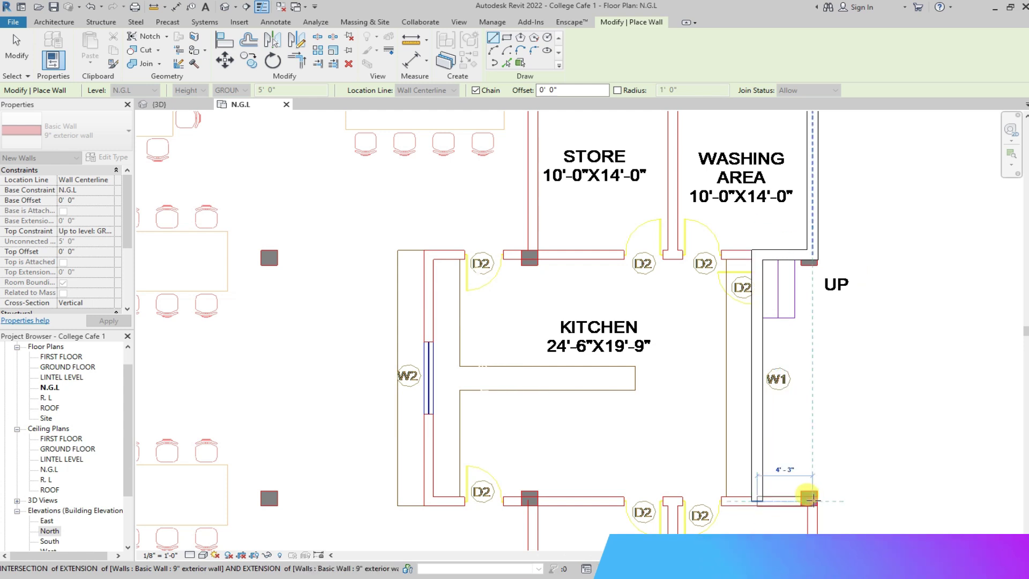
scroll(788, 340, down, 3)
scroll(858, 467, up, 3)
scroll(793, 414, down, 3)
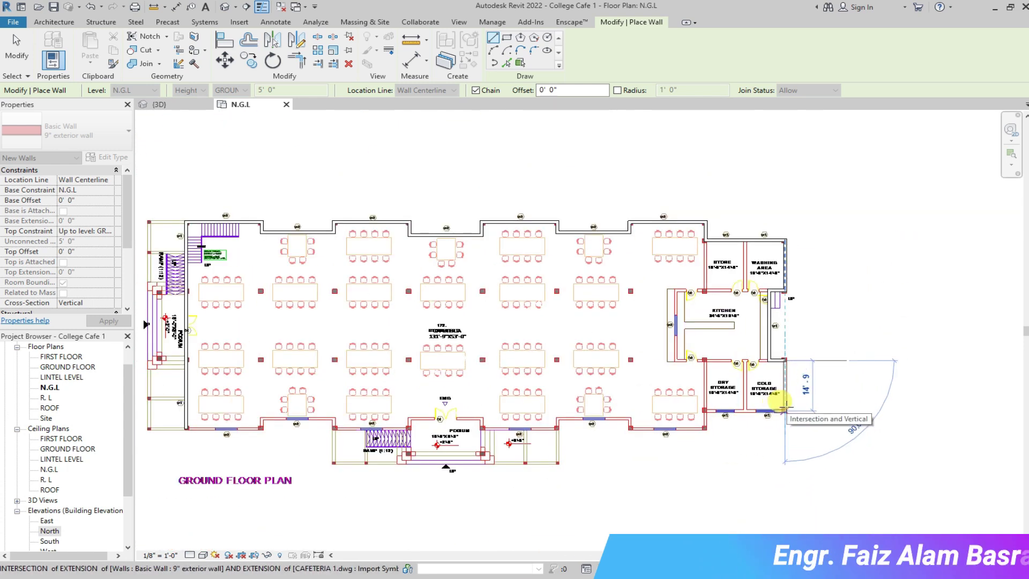
scroll(785, 410, up, 2)
scroll(785, 402, up, 2)
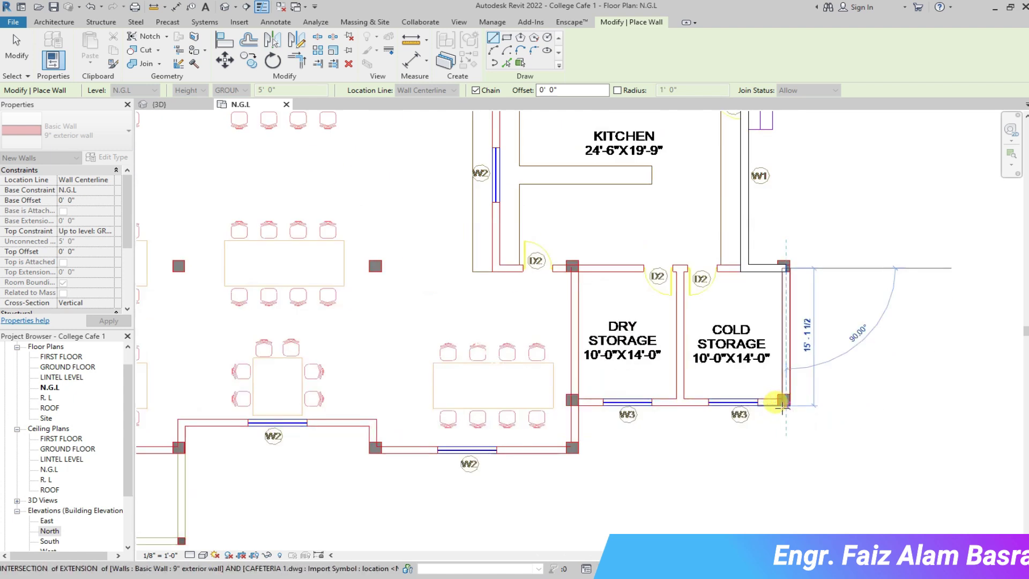
scroll(786, 400, up, 2)
click(461, 465)
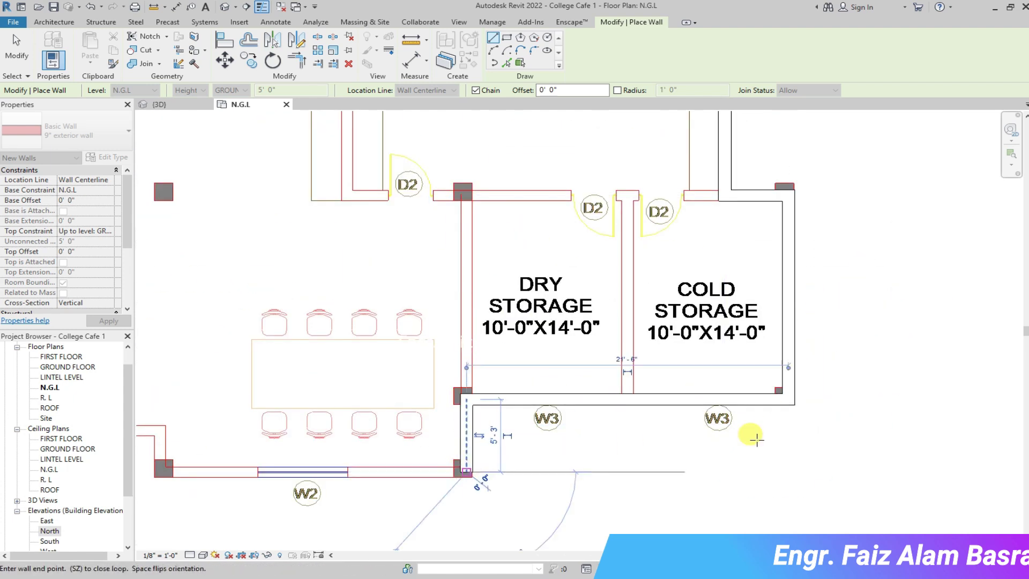
scroll(601, 440, down, 3)
scroll(560, 429, up, 3)
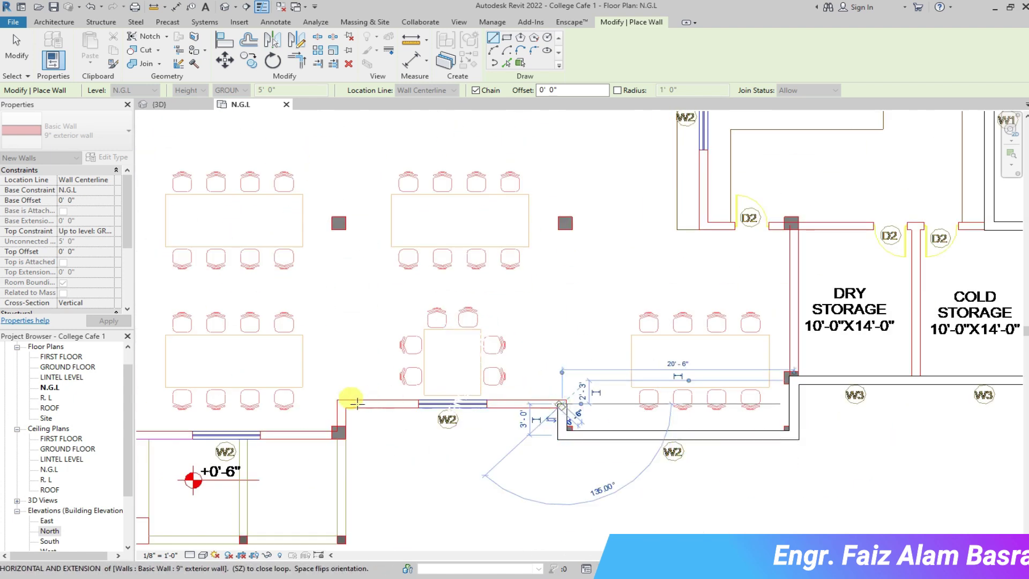
scroll(402, 421, down, 4)
scroll(392, 425, up, 3)
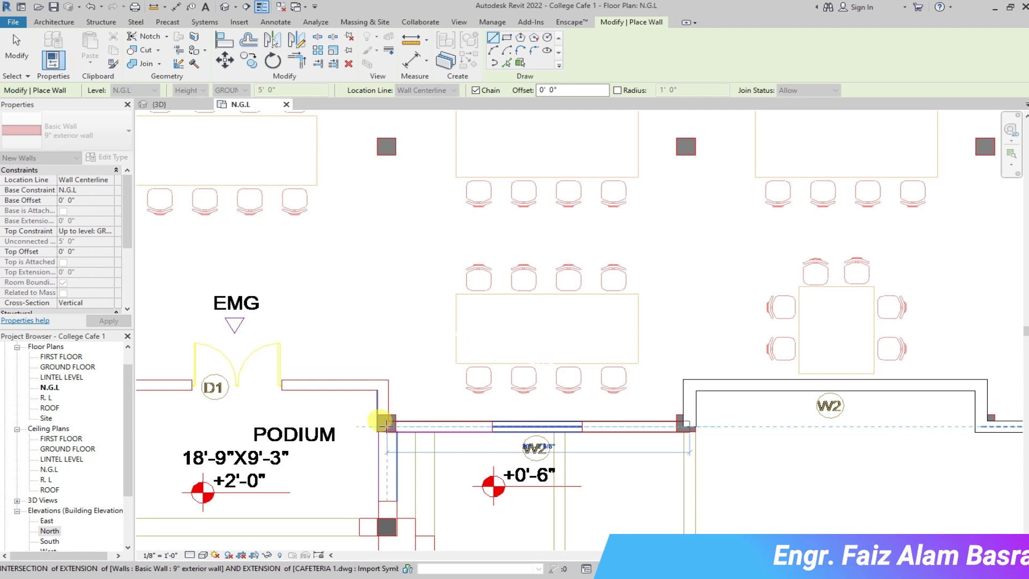
scroll(385, 423, up, 2)
click(385, 423)
scroll(380, 359, down, 2)
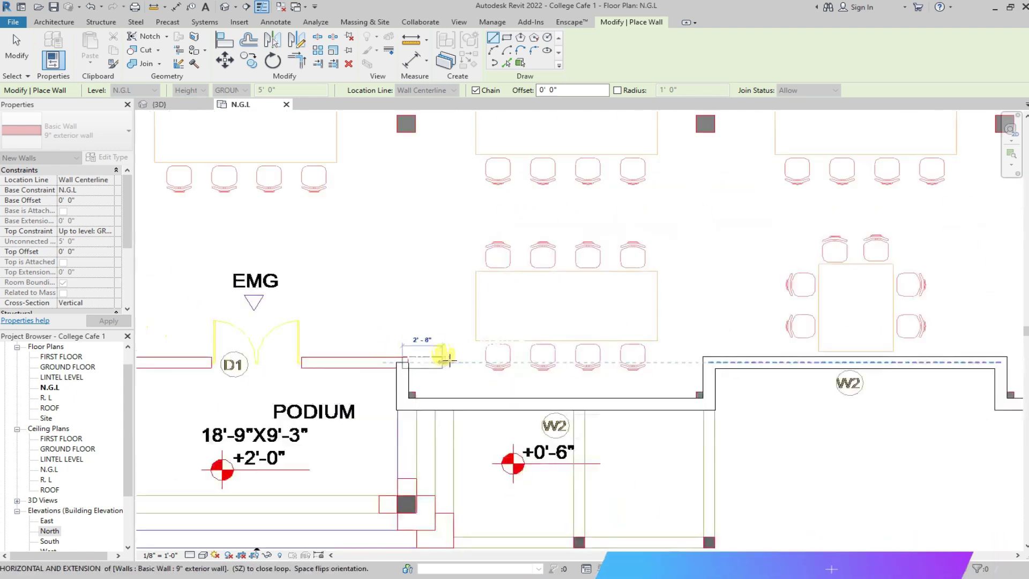
scroll(400, 346, down, 2)
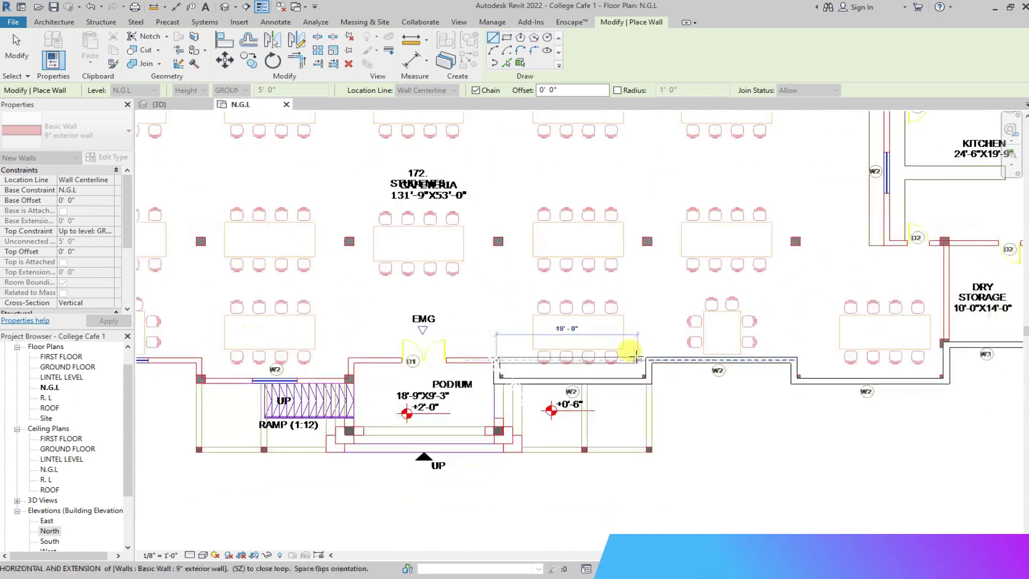
scroll(418, 372, up, 3)
scroll(246, 402, down, 2)
scroll(246, 402, up, 3)
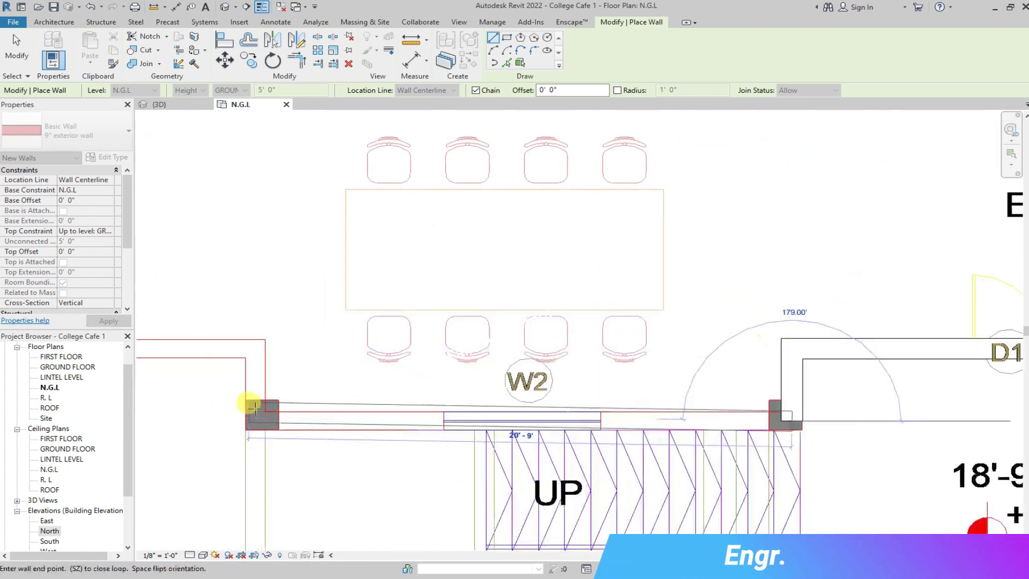
scroll(259, 351, down, 2)
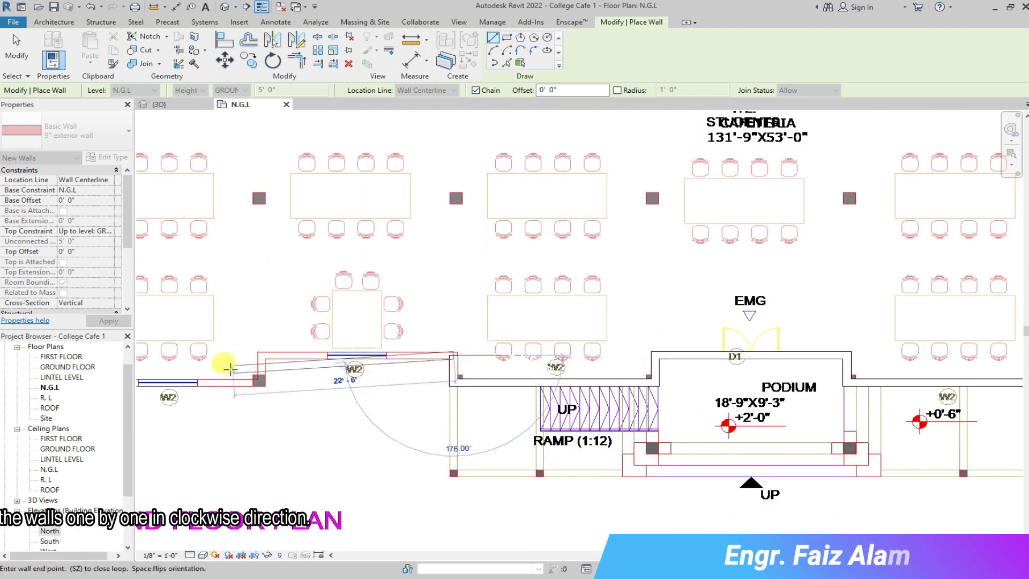
scroll(223, 361, up, 3)
scroll(278, 394, down, 2)
scroll(223, 386, up, 3)
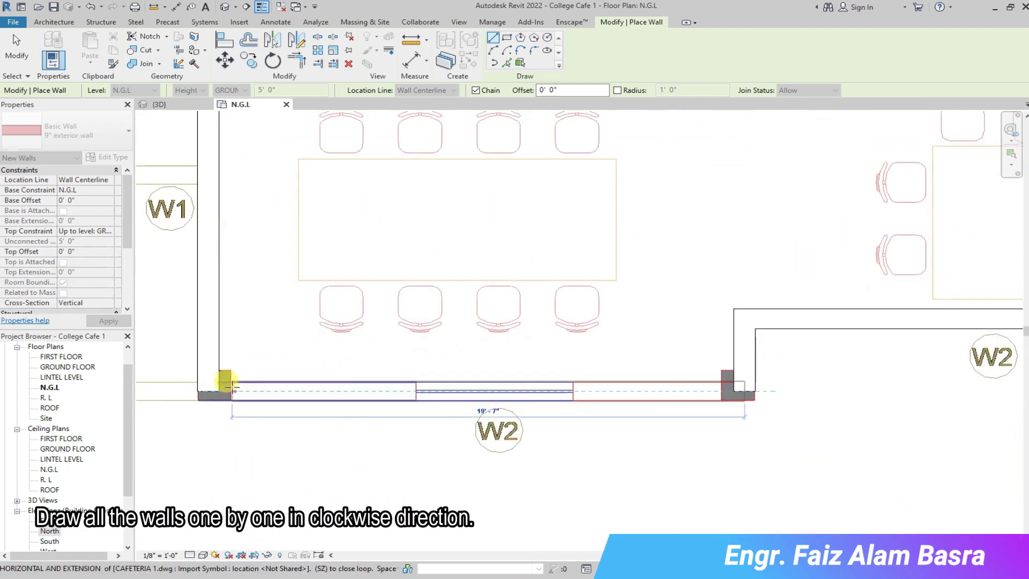
key(Escape)
click(27, 47)
scroll(284, 289, down, 3)
scroll(375, 225, down, 2)
Inspect the 9" exterior walls in the 3D view, then return to the N.G.L floor plan.
click(178, 109)
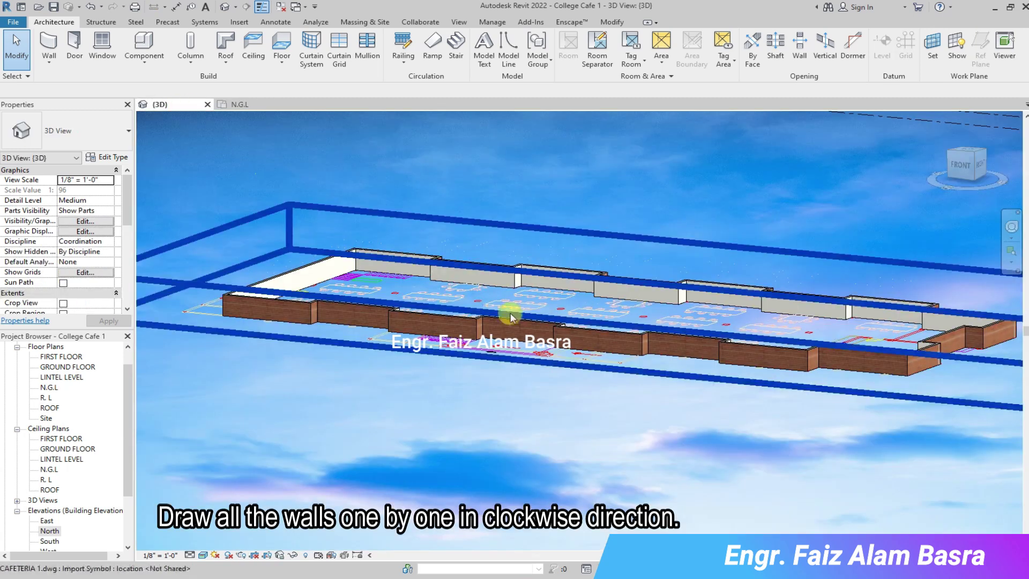
scroll(509, 298, up, 3)
scroll(501, 366, up, 3)
click(939, 120)
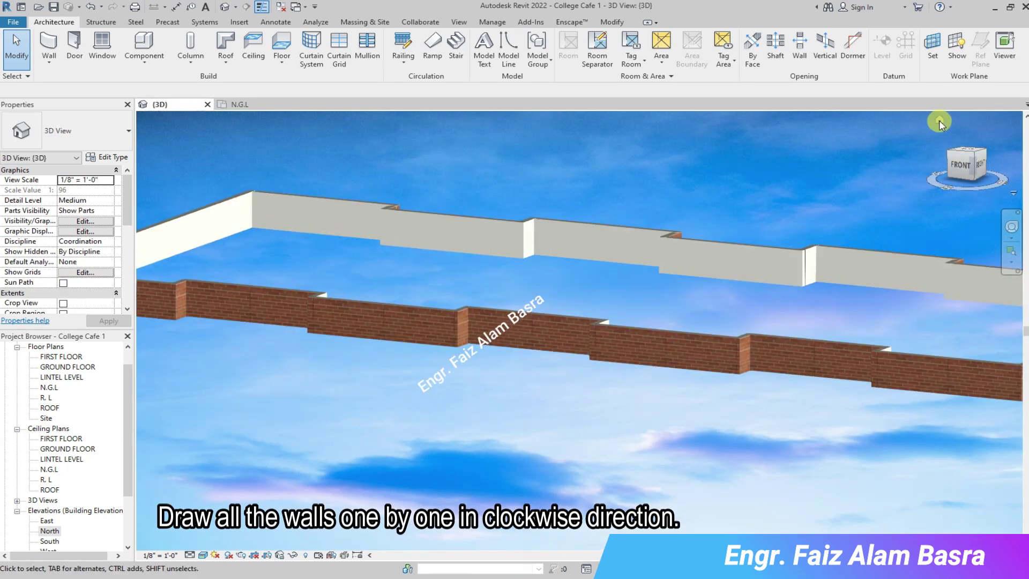
scroll(597, 322, up, 3)
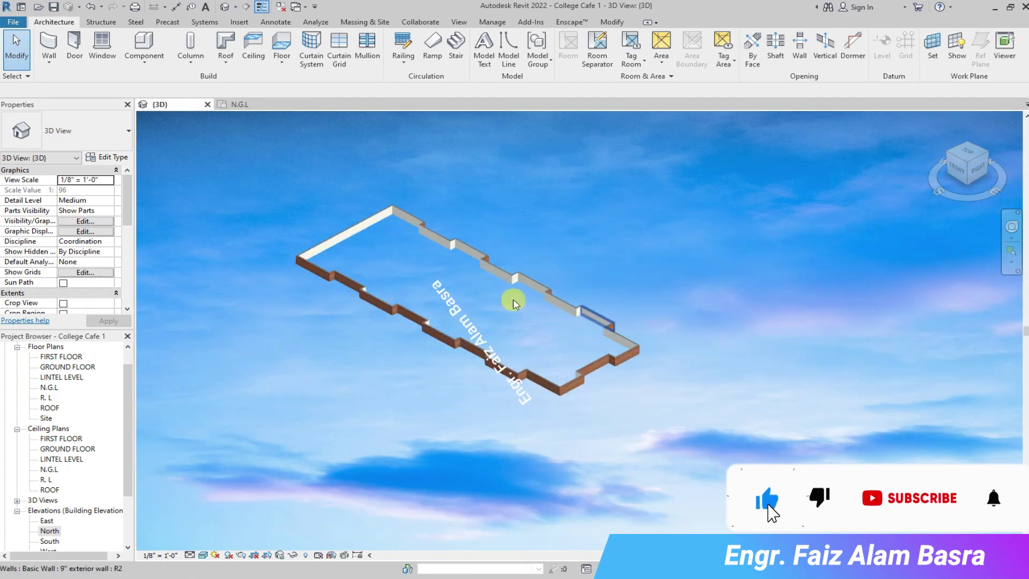
scroll(588, 322, up, 5)
scroll(585, 319, down, 5)
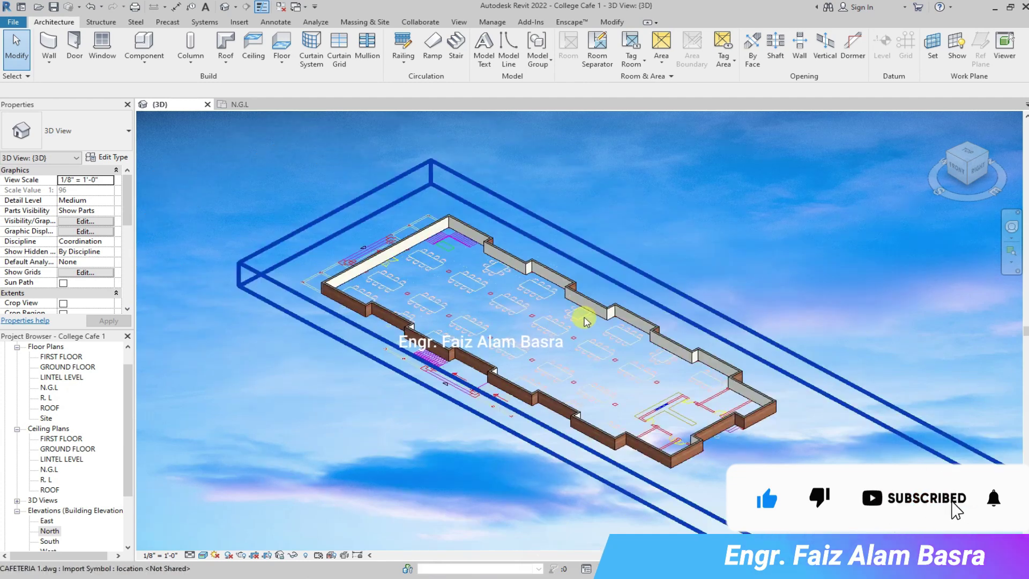
scroll(585, 320, up, 2)
scroll(585, 319, up, 3)
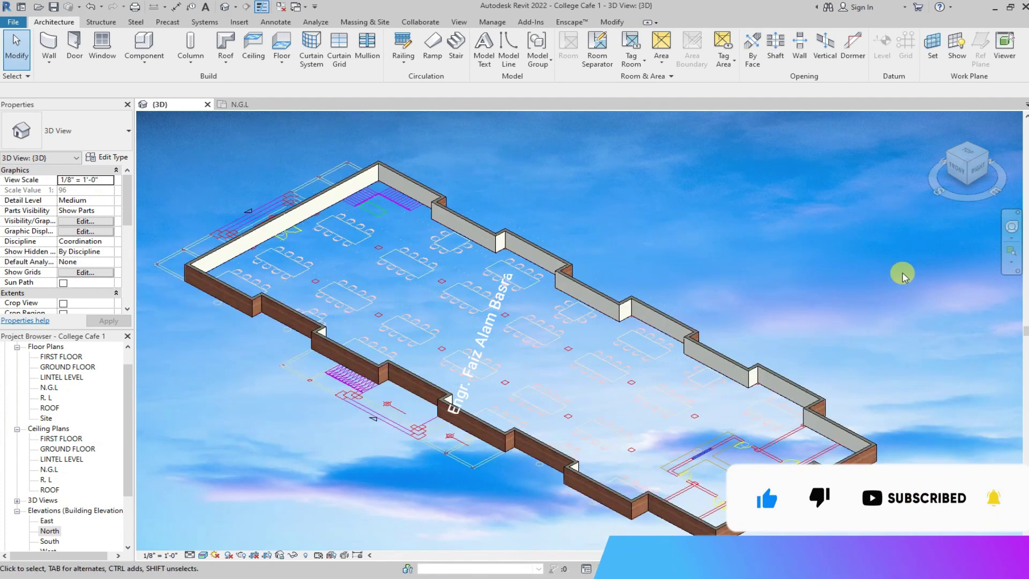
click(239, 104)
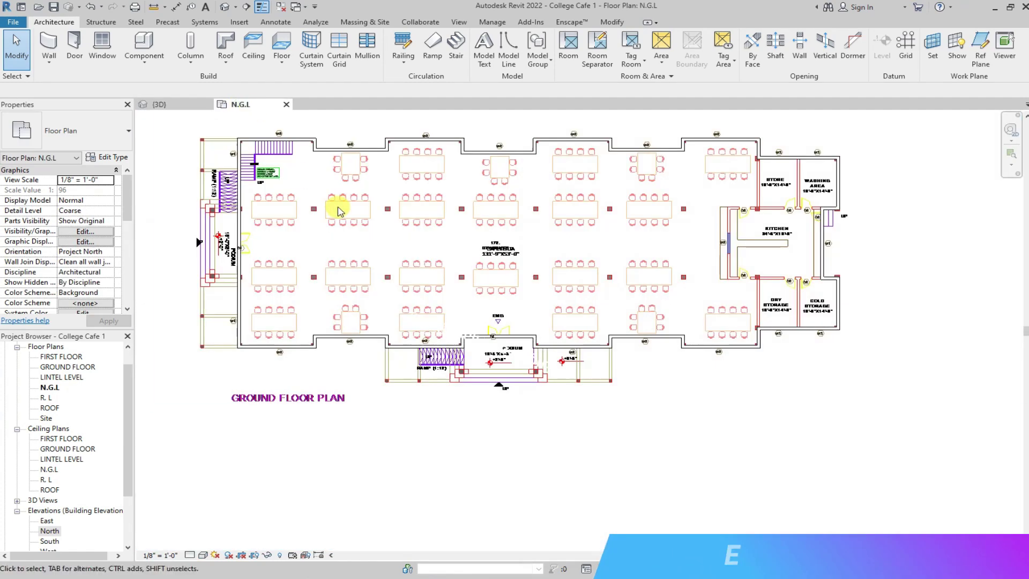
Start drawing walls with the Basic Wall 9" interior wall type.
scroll(901, 180, up, 3)
scroll(900, 177, up, 3)
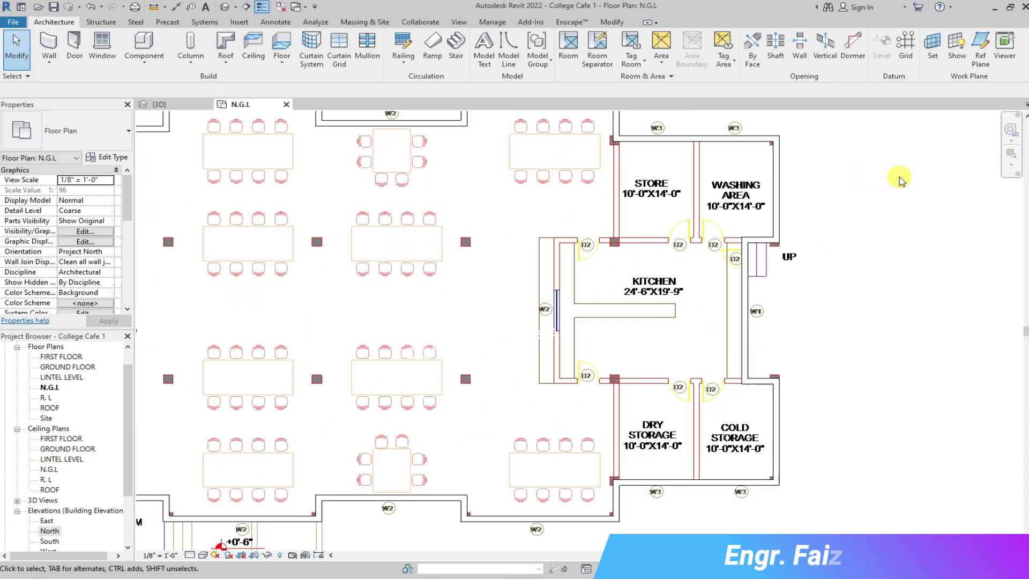
click(48, 46)
click(128, 134)
click(66, 260)
Draw interior walls along the store and below the washing area to the kitchen's right side.
scroll(617, 142, up, 2)
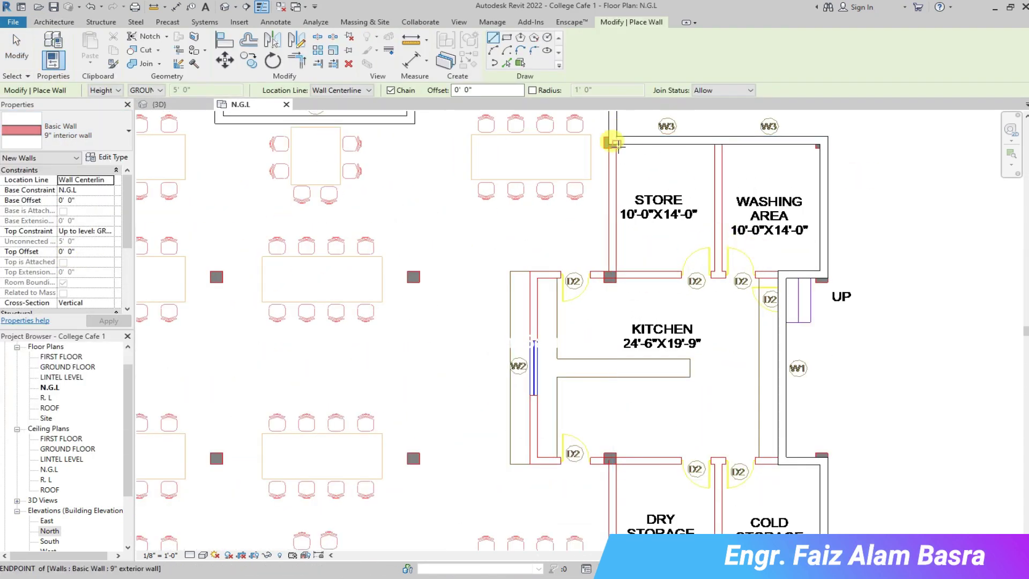
scroll(625, 148, up, 1)
click(613, 141)
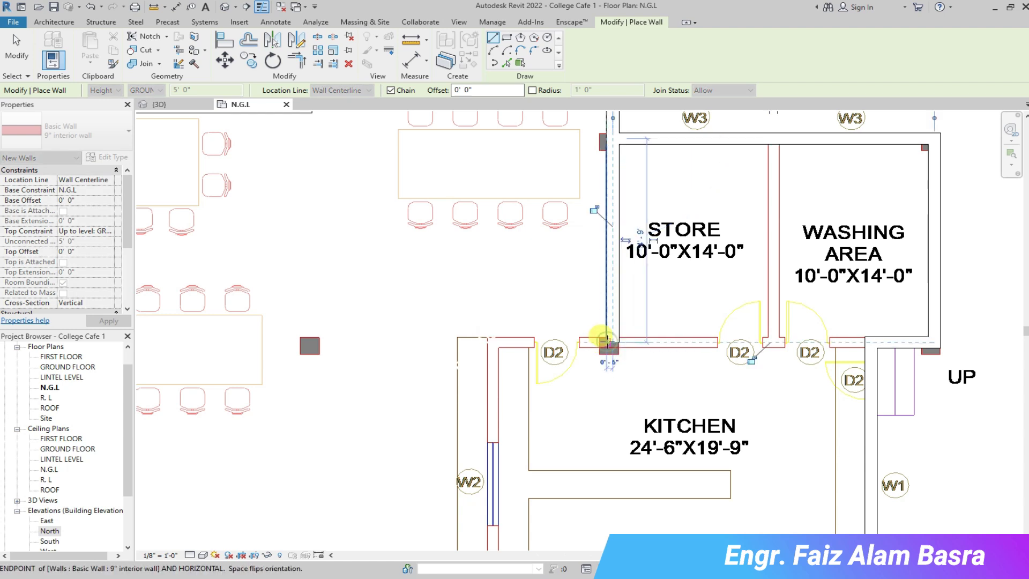
click(490, 341)
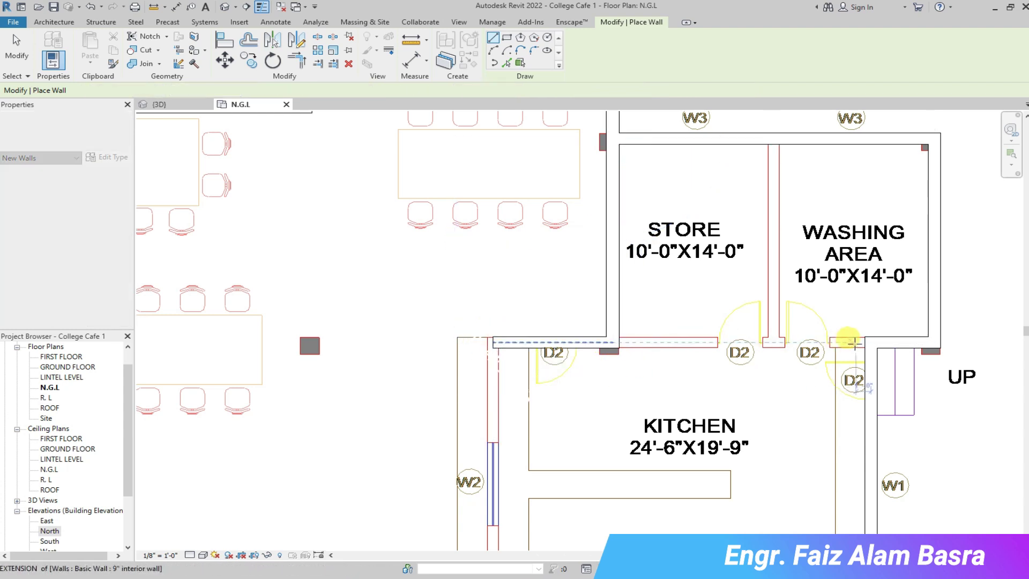
click(622, 341)
click(771, 340)
key(Escape)
Draw the kitchen's left and top walls and the Dry/Cold Storage partition wall.
scroll(636, 166, down, 2)
middle_drag(655, 470, 654, 395)
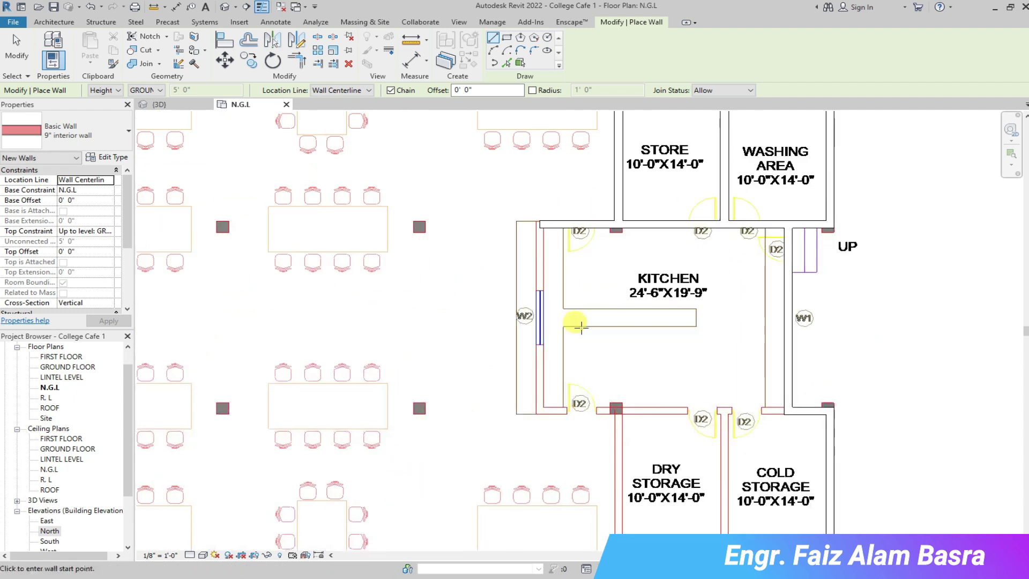
scroll(534, 275, up, 1)
click(534, 182)
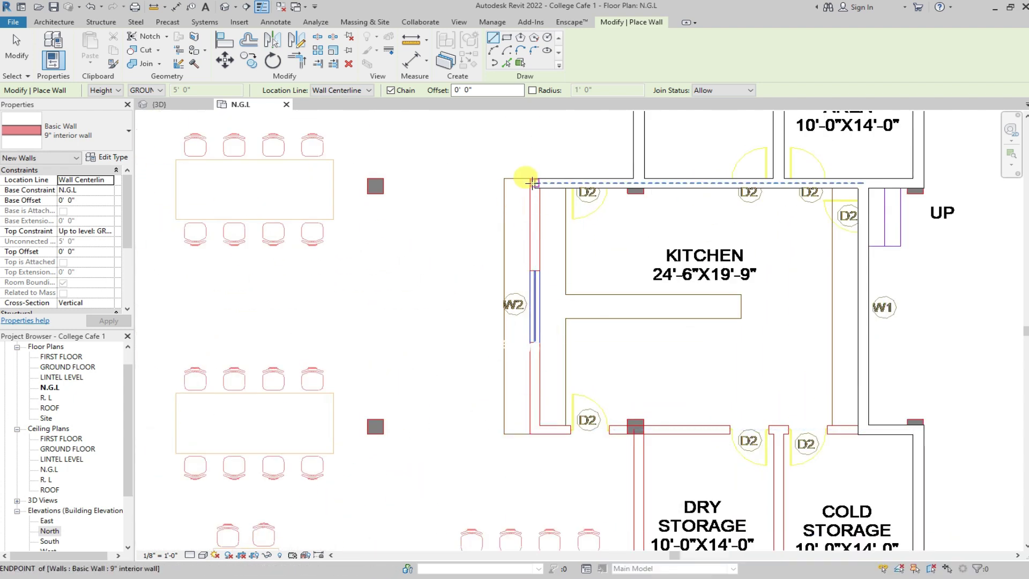
click(534, 429)
click(856, 429)
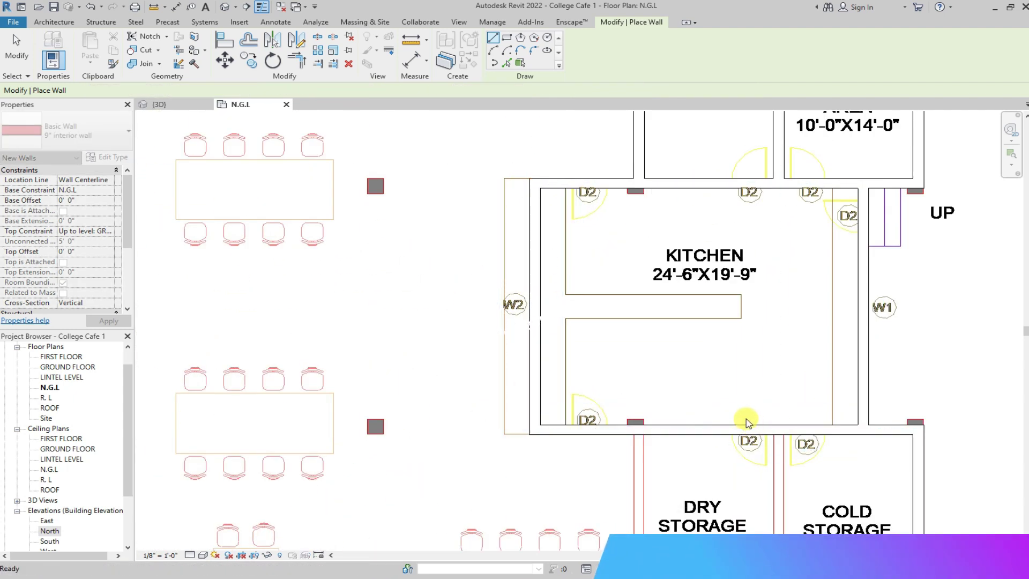
scroll(747, 420, down, 2)
scroll(634, 451, up, 2)
click(777, 432)
key(Escape)
Check the interior walls in 3D, then open the GROUND FLOOR plan.
scroll(609, 349, down, 3)
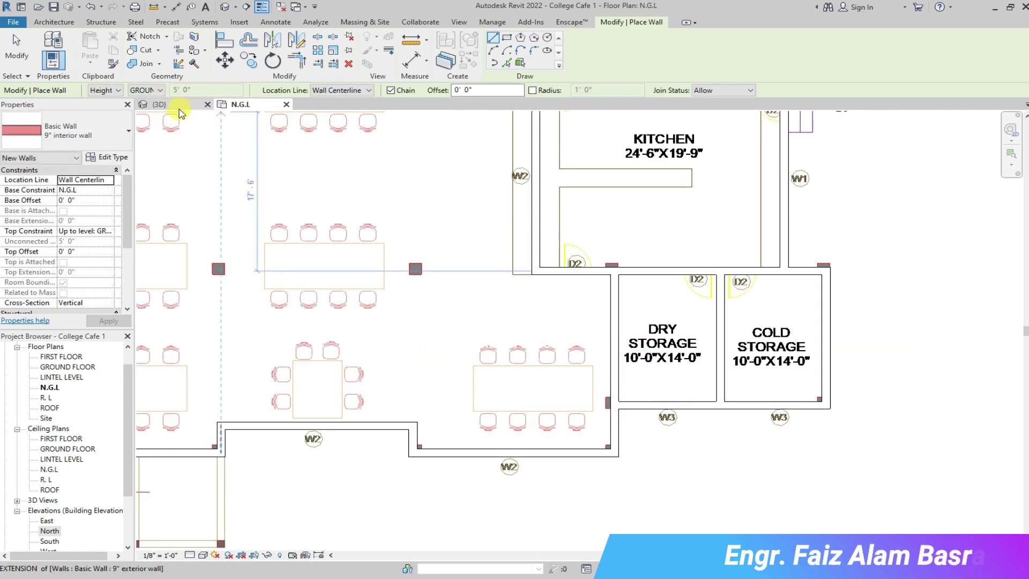
key(ctrl+Tab)
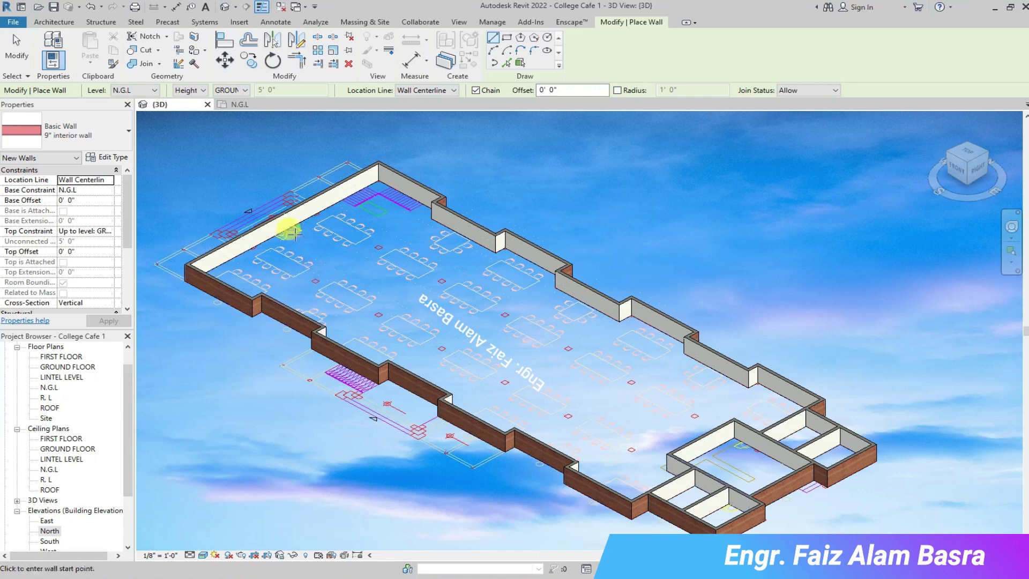
click(236, 104)
scroll(423, 376, down, 1)
scroll(423, 391, down, 1)
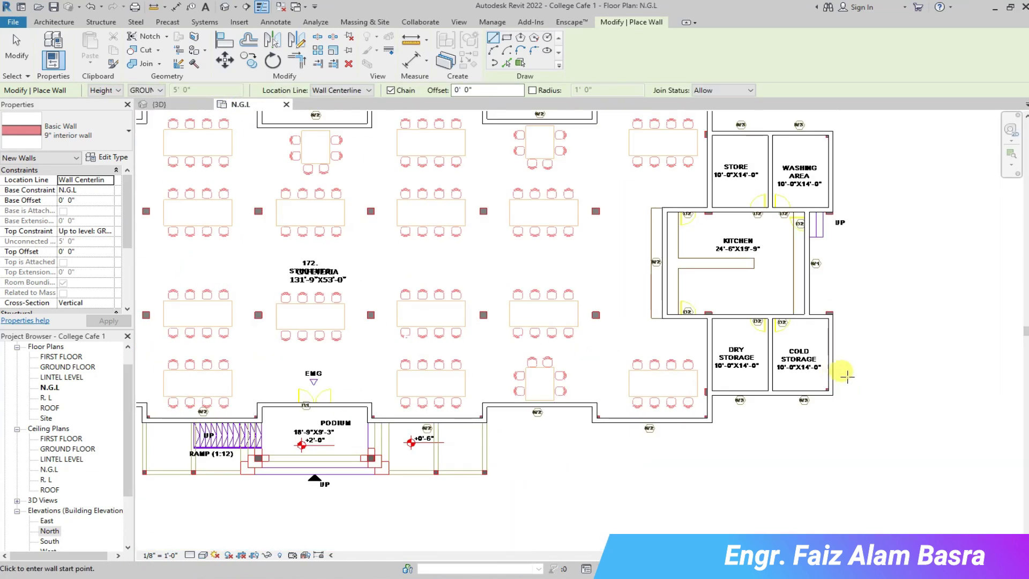
scroll(423, 407, down, 2)
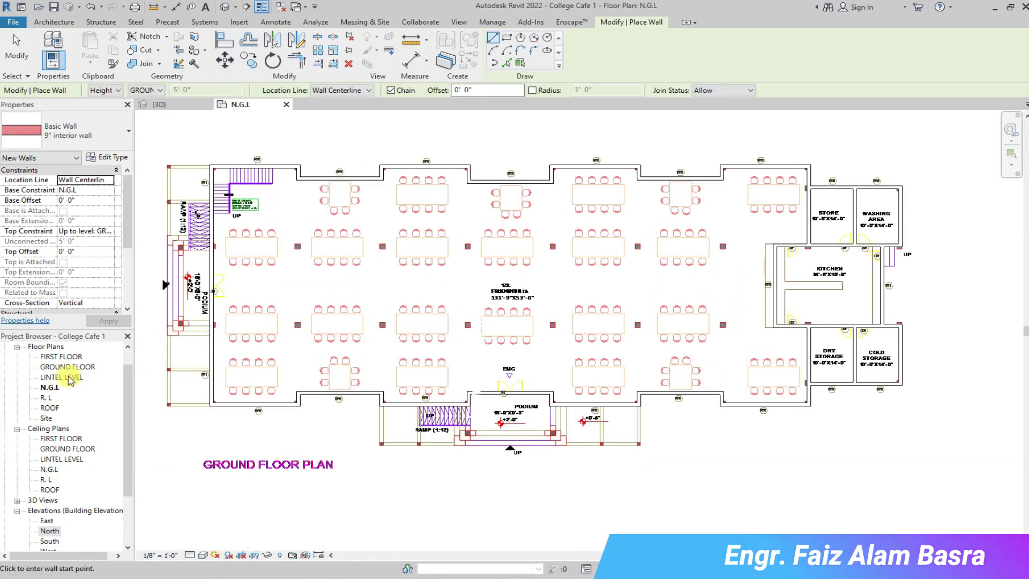
double_click(68, 366)
scroll(462, 434, up, 2)
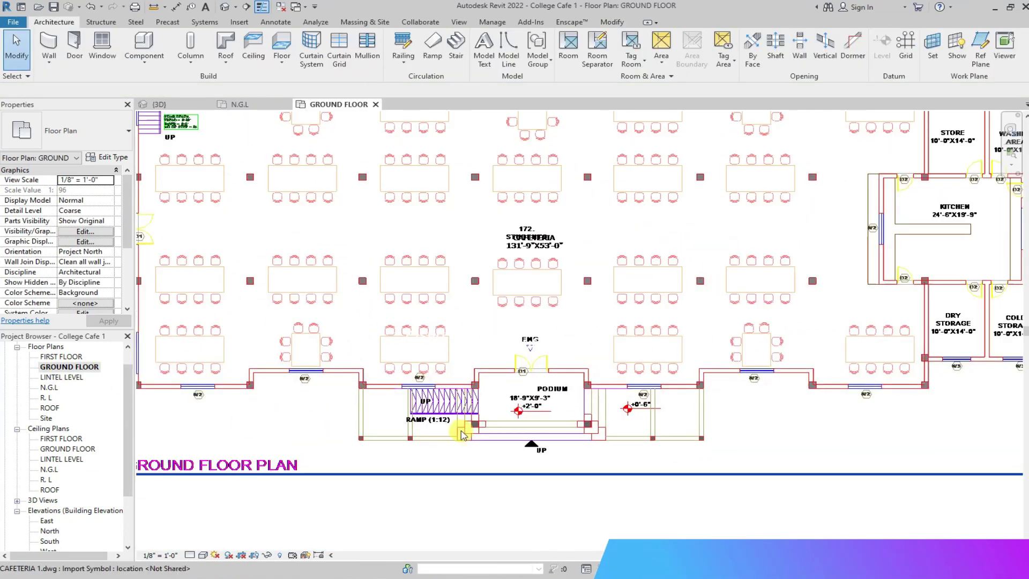
scroll(462, 434, up, 1)
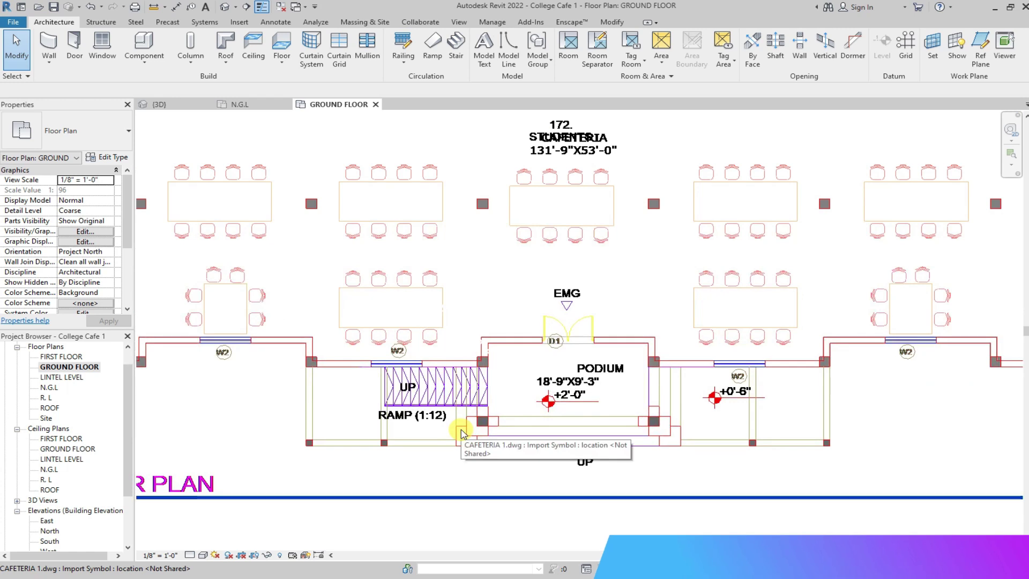
click(129, 131)
click(75, 51)
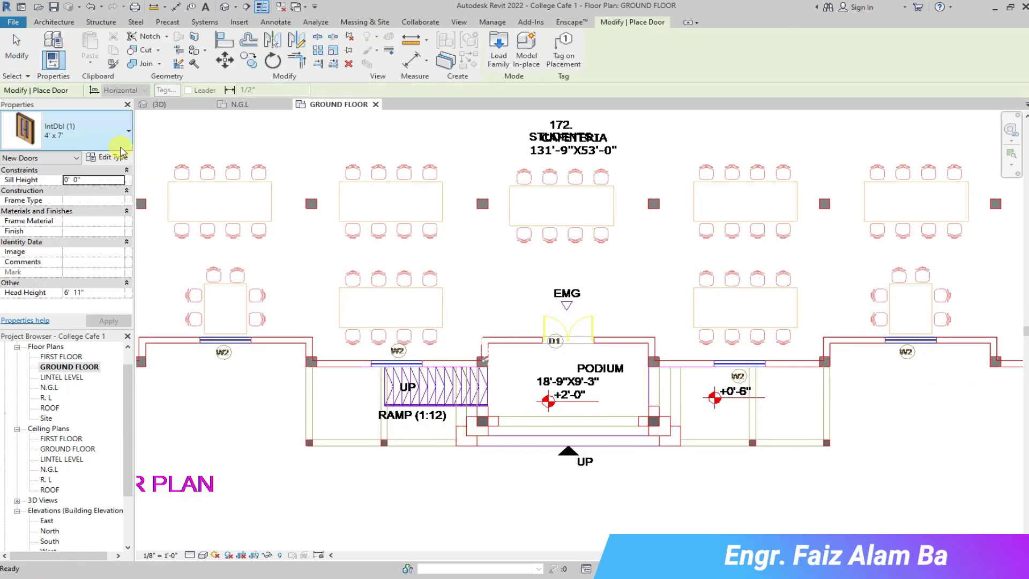
scroll(107, 201, down, 3)
scroll(107, 209, down, 3)
scroll(107, 217, up, 2)
scroll(107, 216, up, 3)
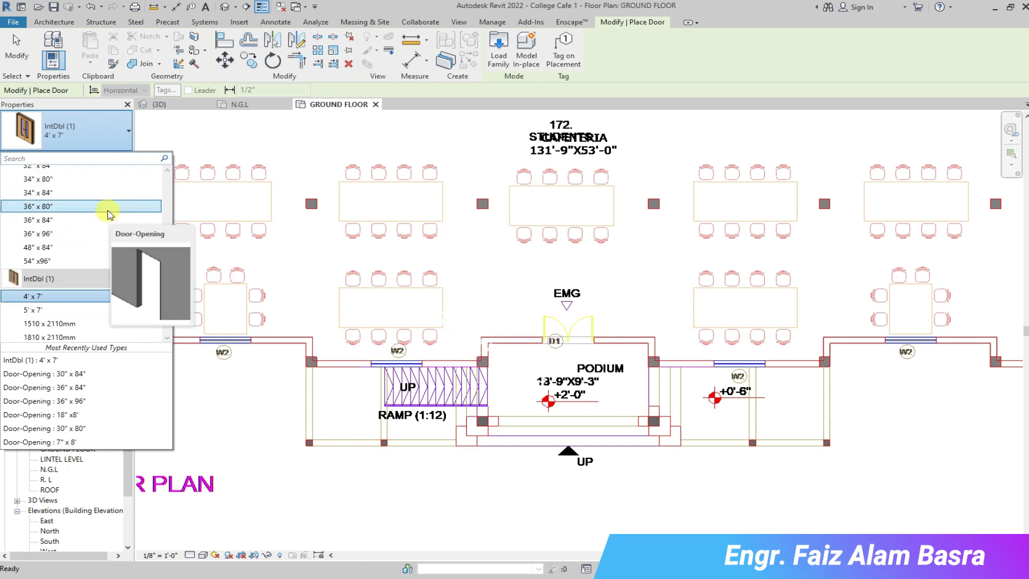
click(97, 260)
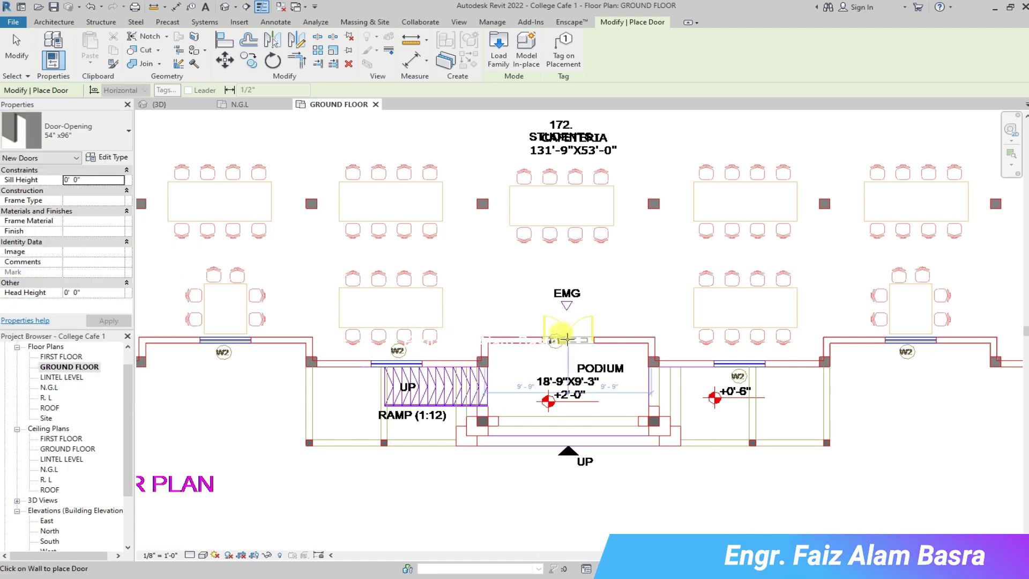
scroll(560, 339, up, 2)
scroll(566, 340, up, 2)
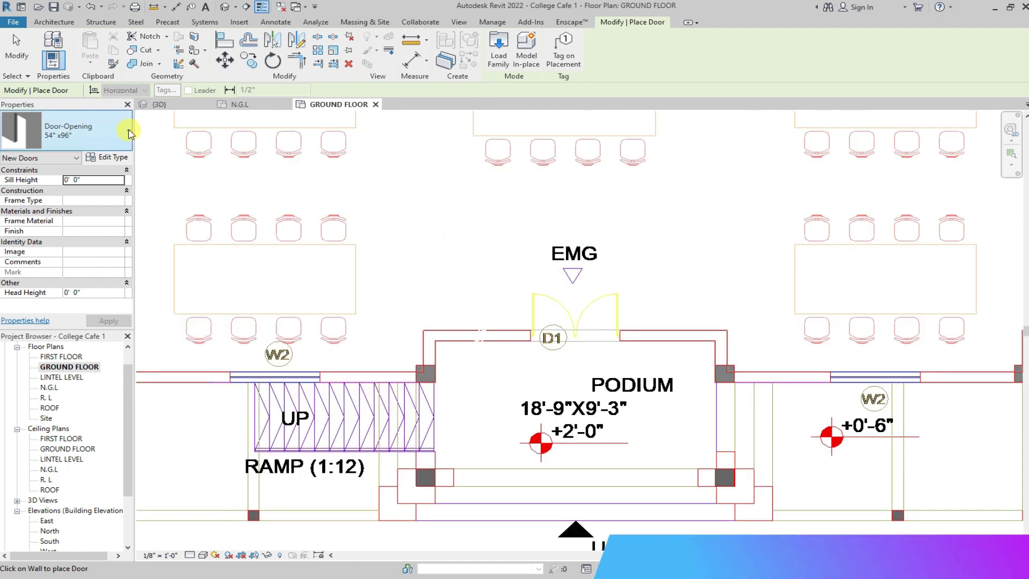
click(128, 132)
scroll(94, 216, up, 2)
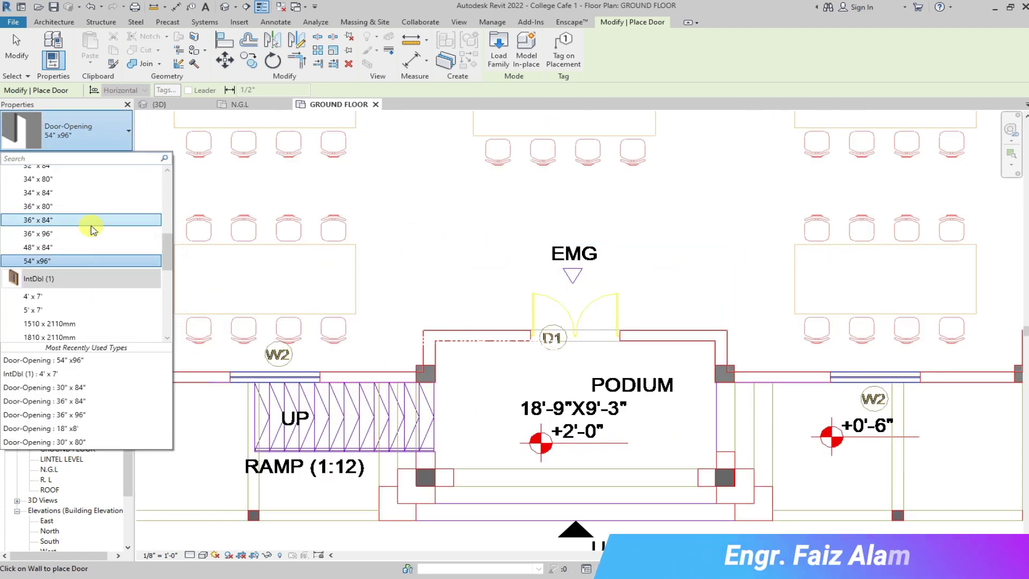
scroll(86, 224, down, 2)
scroll(88, 223, down, 2)
scroll(91, 225, down, 2)
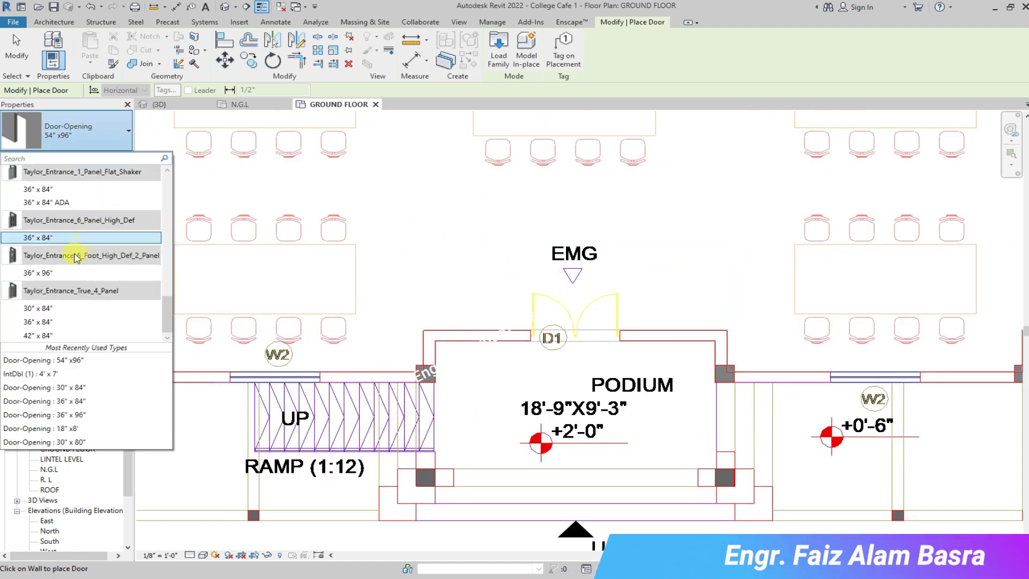
click(58, 323)
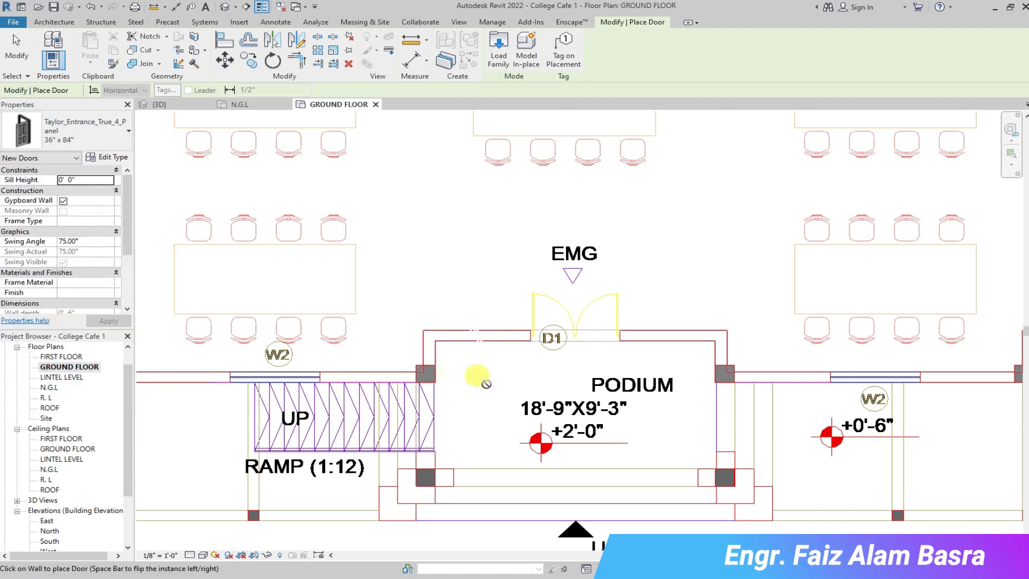
click(551, 328)
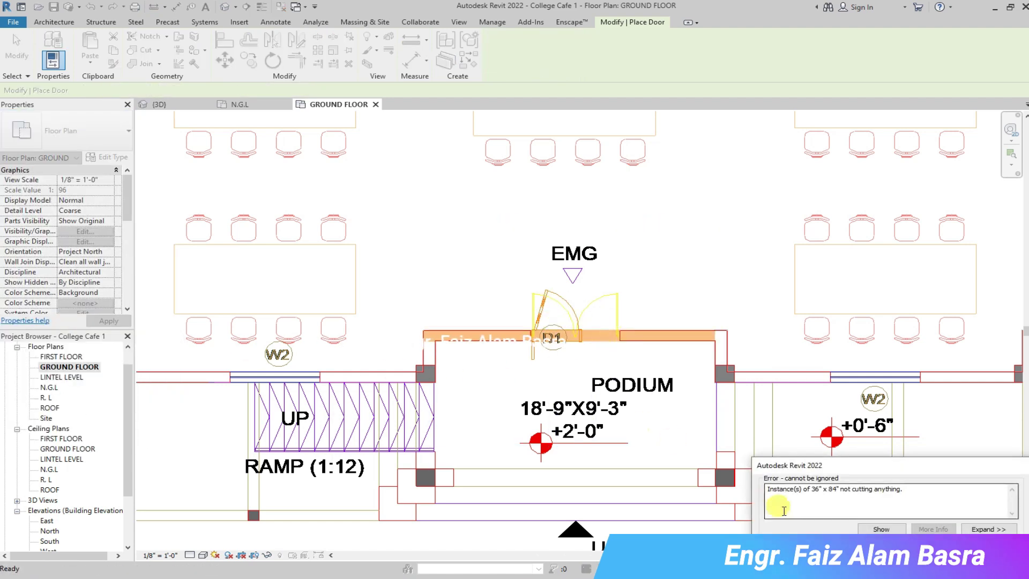
key(Escape)
key(Escape)
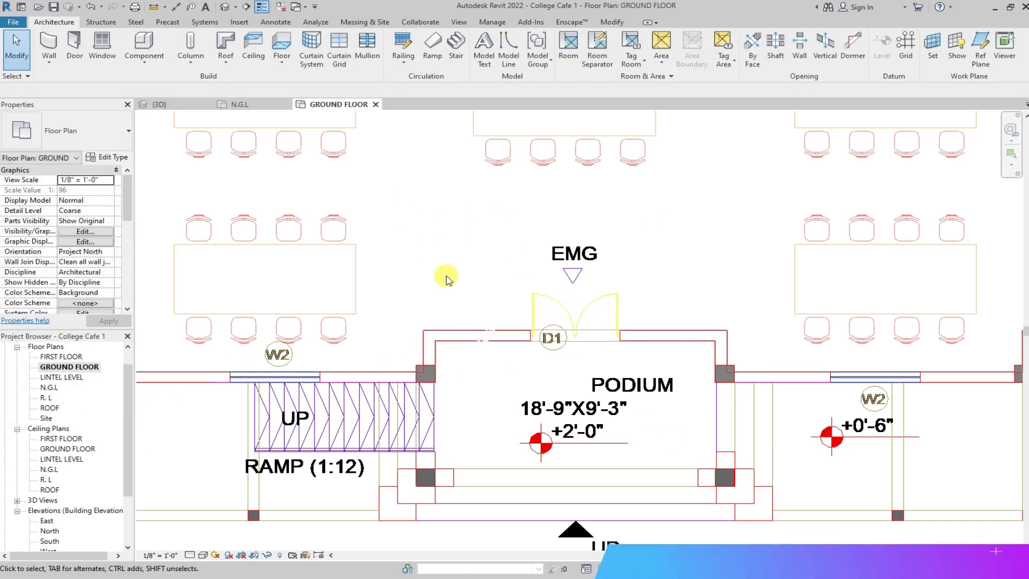
scroll(429, 251, down, 4)
scroll(428, 236, down, 2)
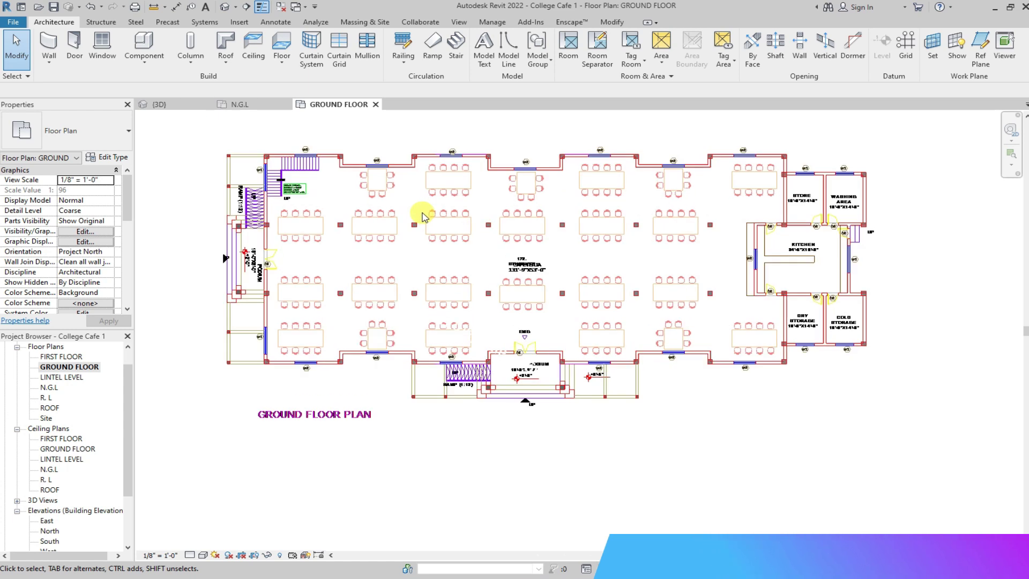
Pick the dining hall's perimeter walls as floor boundary lines.
click(281, 46)
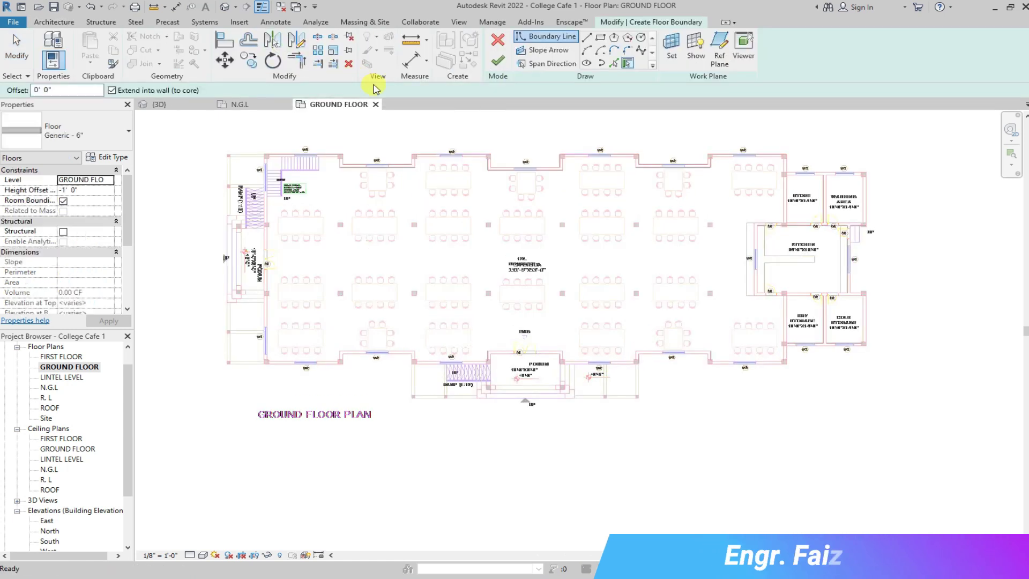
scroll(394, 172, up, 1)
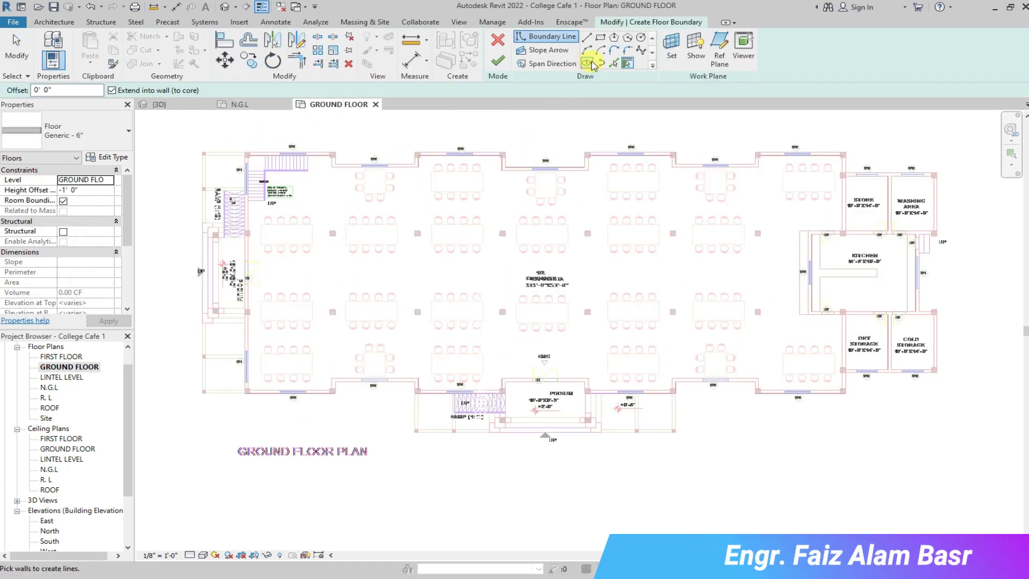
scroll(337, 168, up, 3)
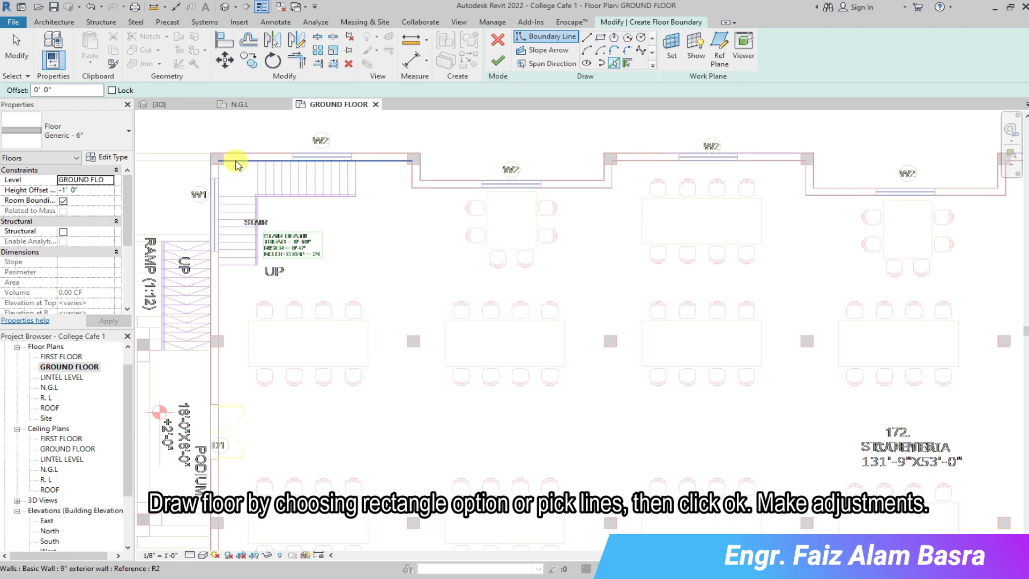
click(239, 164)
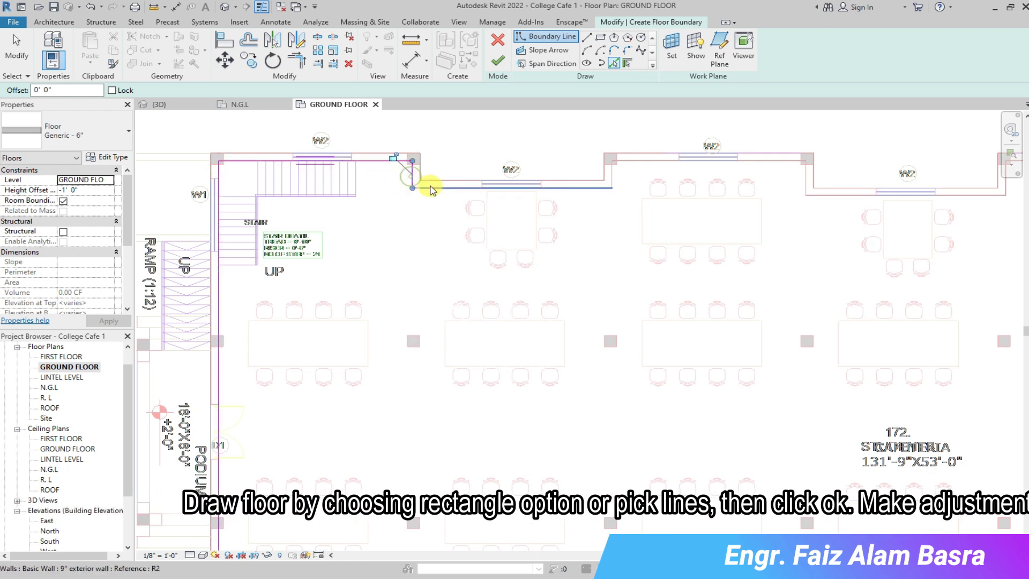
click(832, 199)
scroll(230, 165, down, 4)
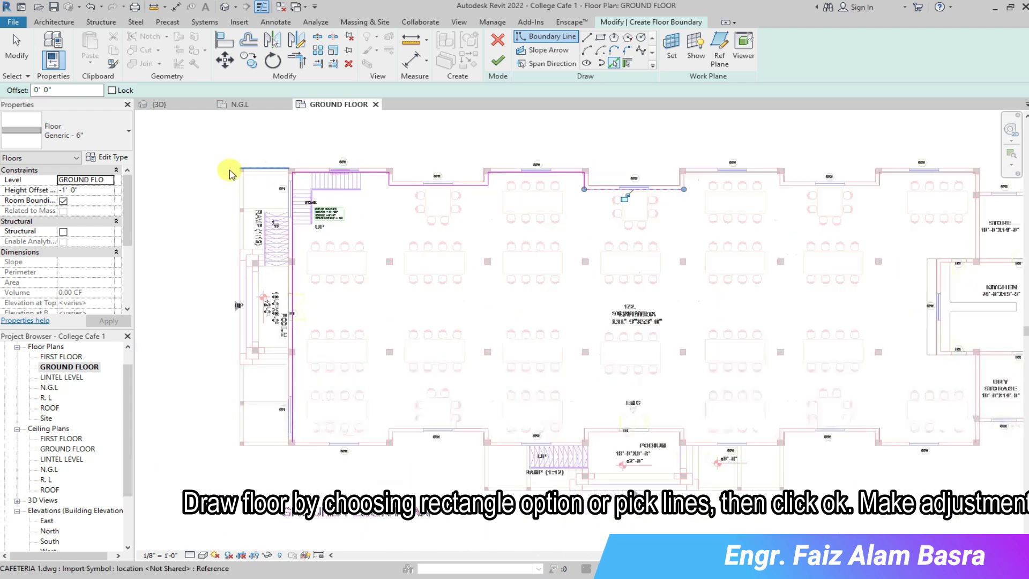
scroll(522, 182, up, 3)
click(604, 191)
click(765, 177)
click(903, 195)
scroll(802, 348, down, 2)
scroll(803, 348, up, 2)
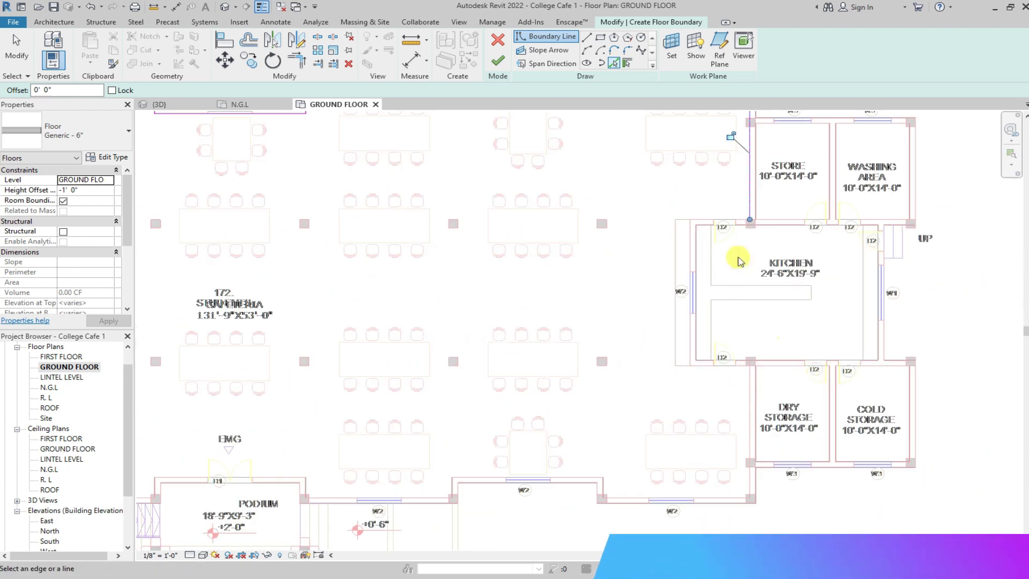
scroll(740, 257, up, 2)
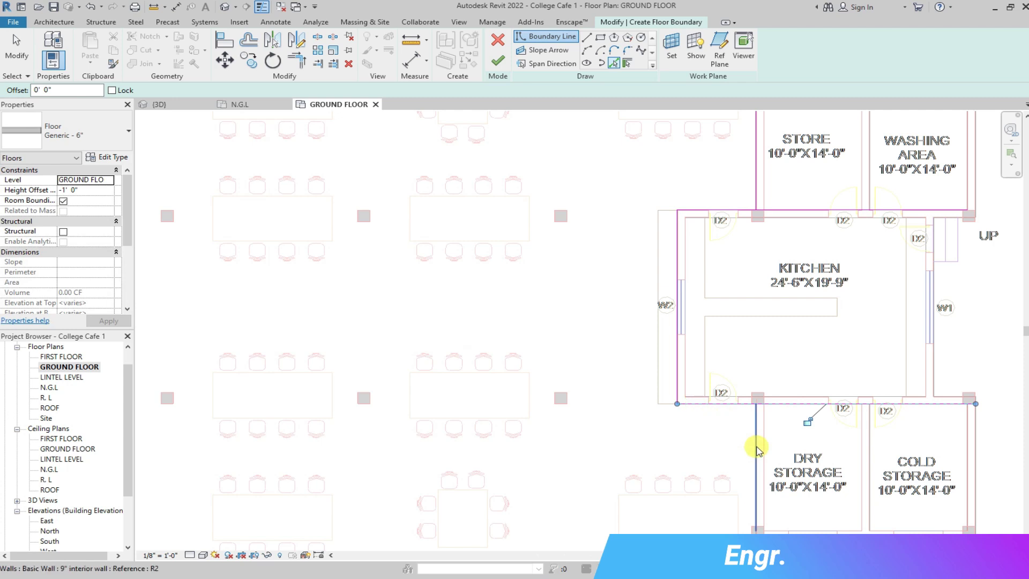
Trim boundary corners, add the bottom wall segment, and dismiss the sketch error on finishing.
click(296, 60)
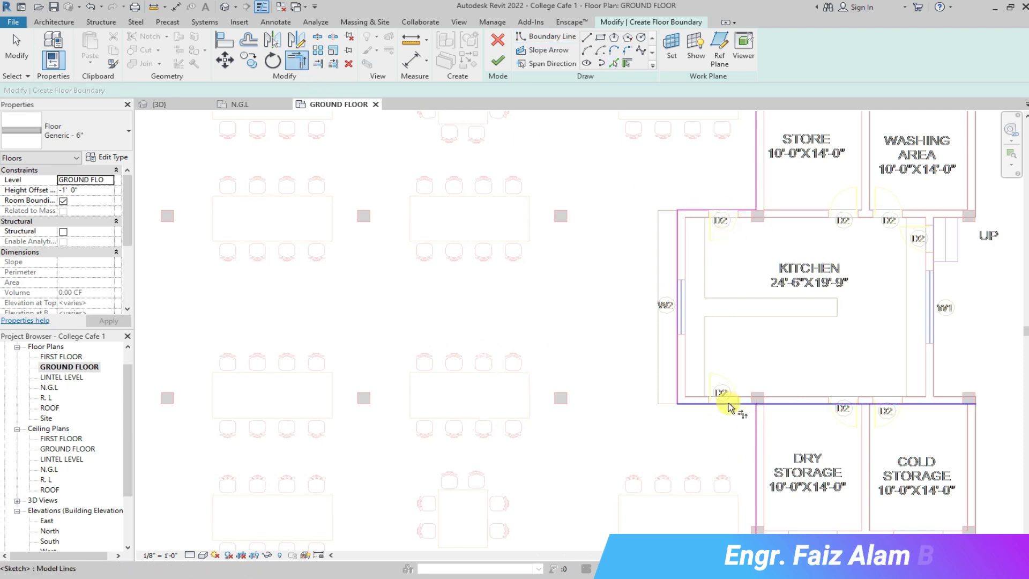
scroll(659, 203, down, 3)
scroll(719, 403, up, 2)
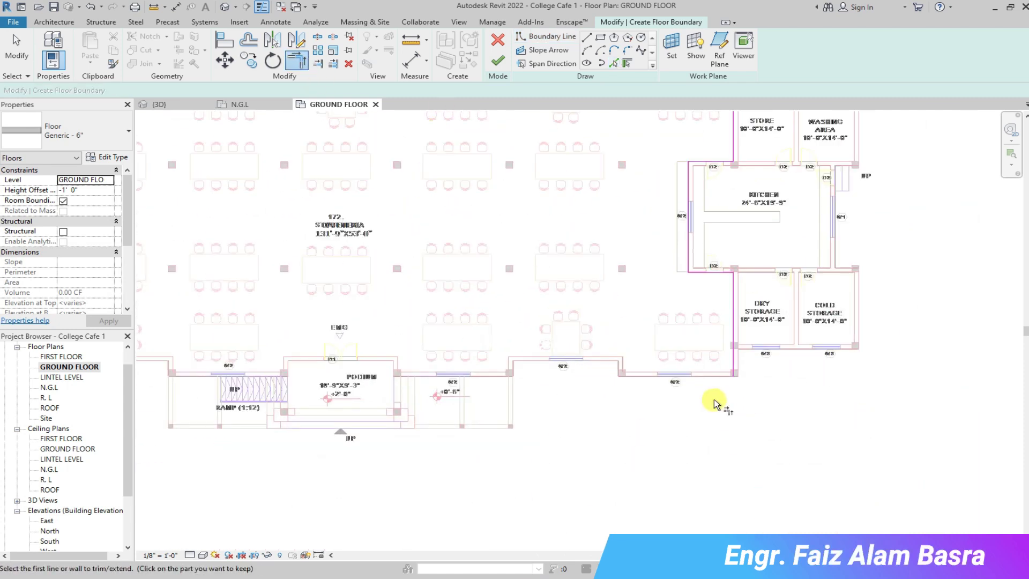
click(613, 63)
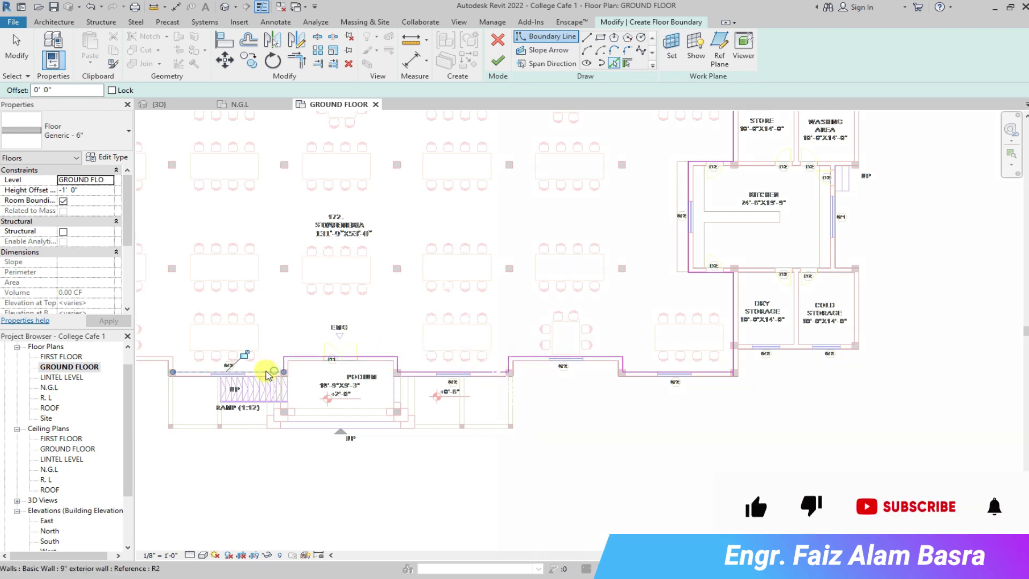
scroll(166, 356, down, 3)
scroll(346, 349, up, 3)
click(334, 357)
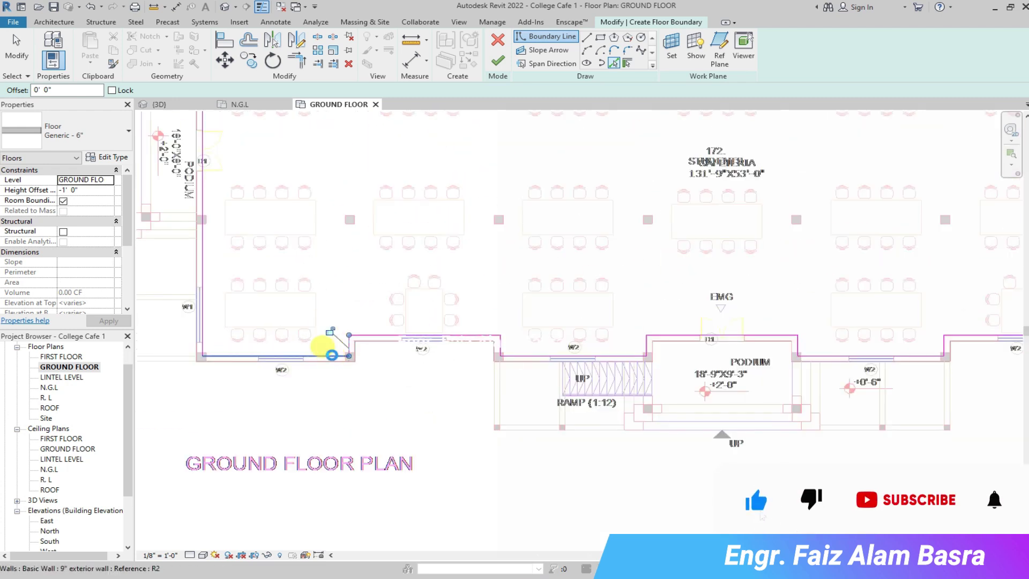
click(489, 74)
scroll(432, 450, down, 1)
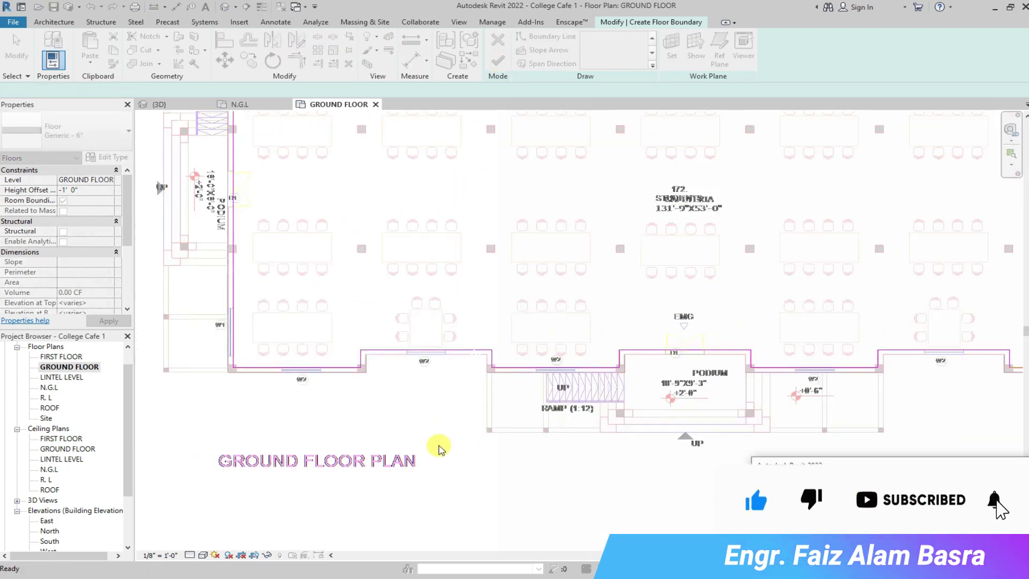
scroll(432, 450, down, 2)
scroll(931, 456, up, 2)
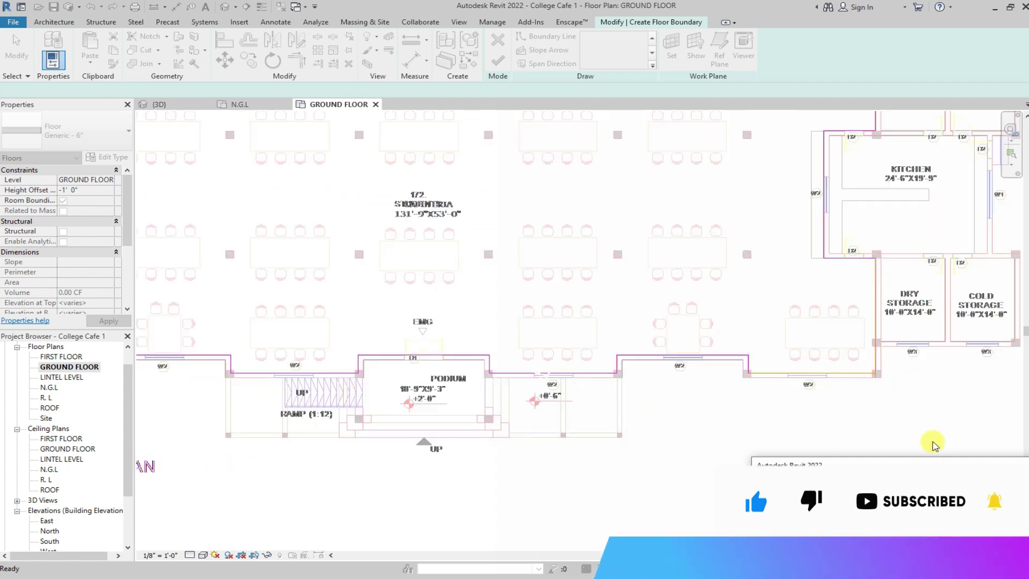
scroll(891, 383, up, 4)
click(501, 228)
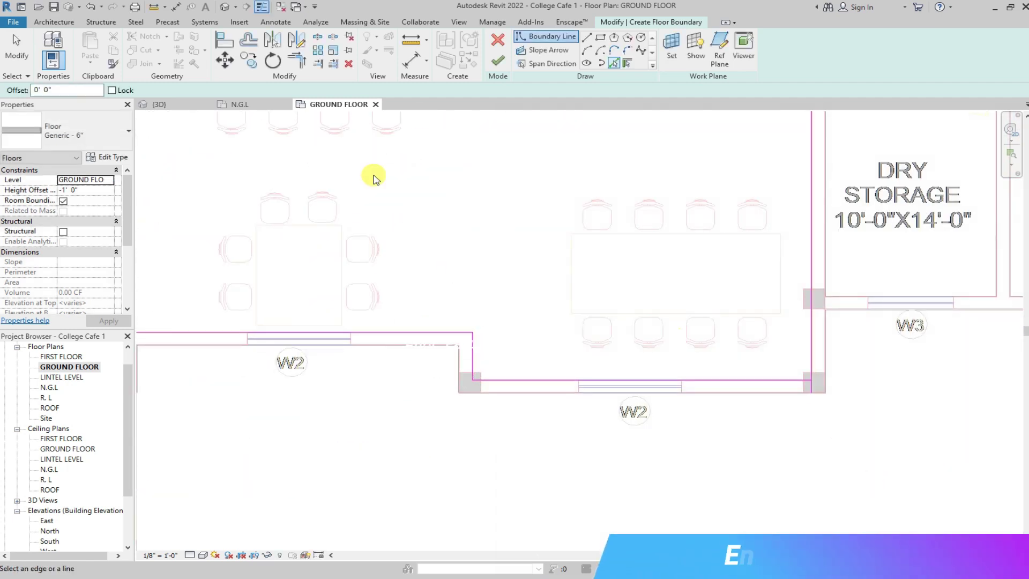
Close the remaining corners and finish the 7779.83 SF Generic 6" floor without attaching walls.
click(297, 61)
scroll(747, 448, down, 2)
scroll(758, 409, down, 1)
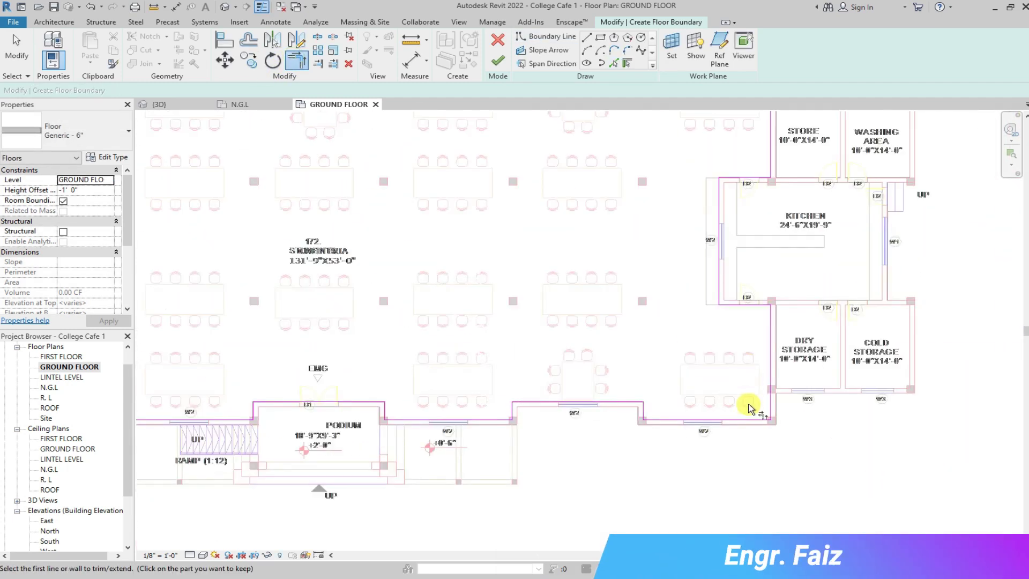
scroll(765, 182, up, 1)
scroll(765, 182, down, 1)
scroll(758, 179, down, 1)
click(501, 63)
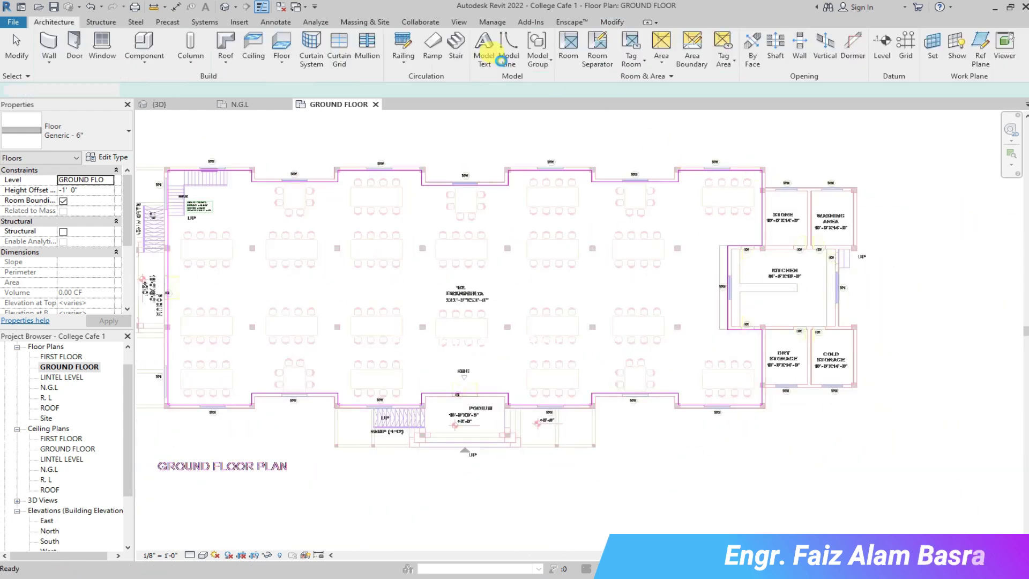
click(611, 299)
click(157, 104)
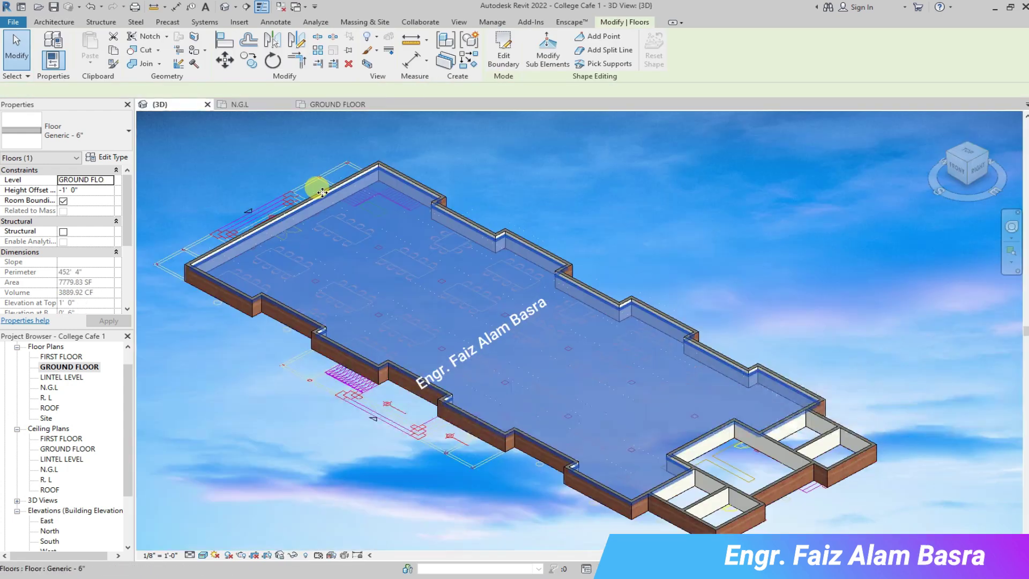
key(Escape)
scroll(643, 322, up, 3)
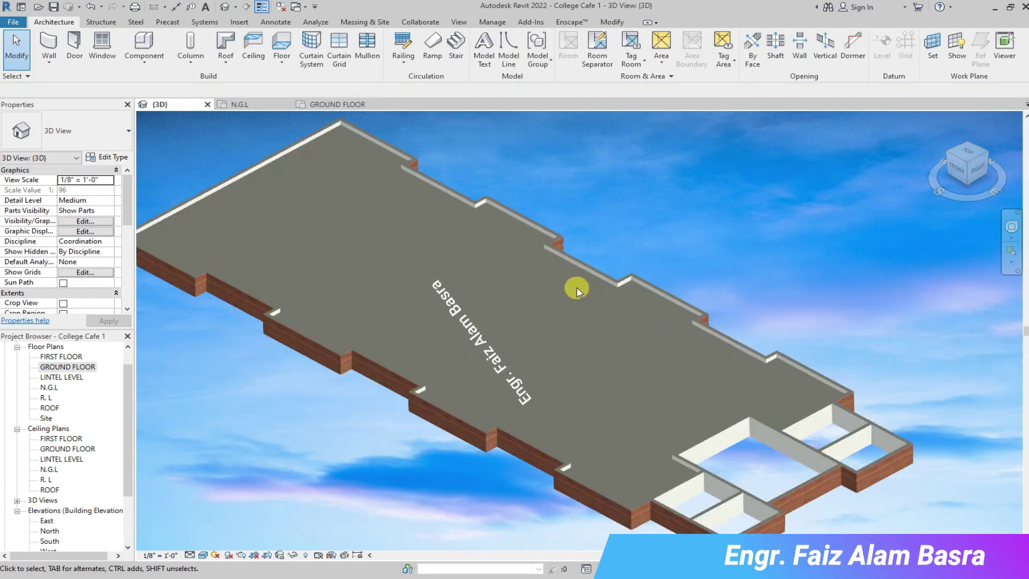
scroll(577, 287, up, 2)
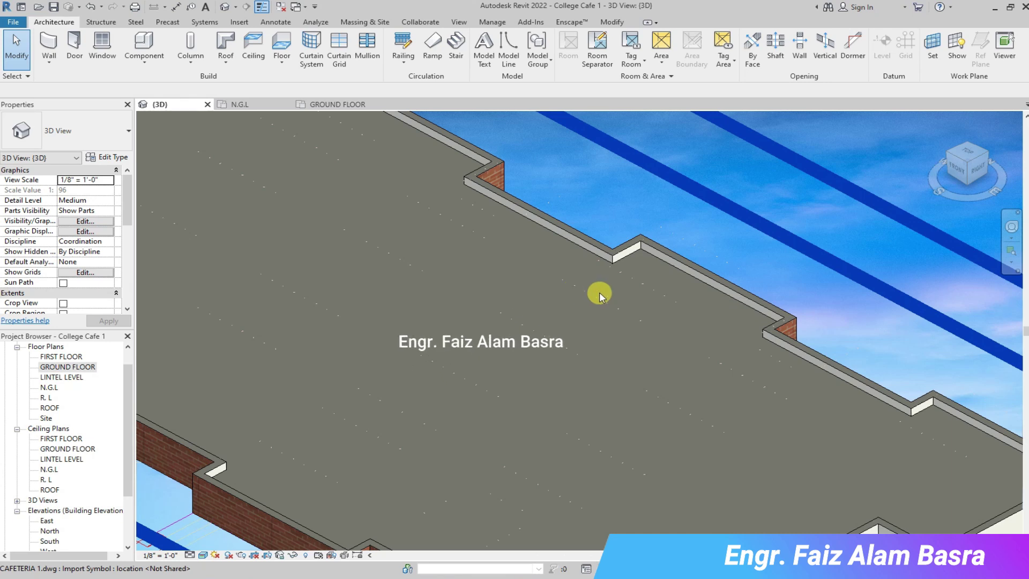
scroll(599, 292, down, 4)
shift+middle_drag(599, 292, 471, 195)
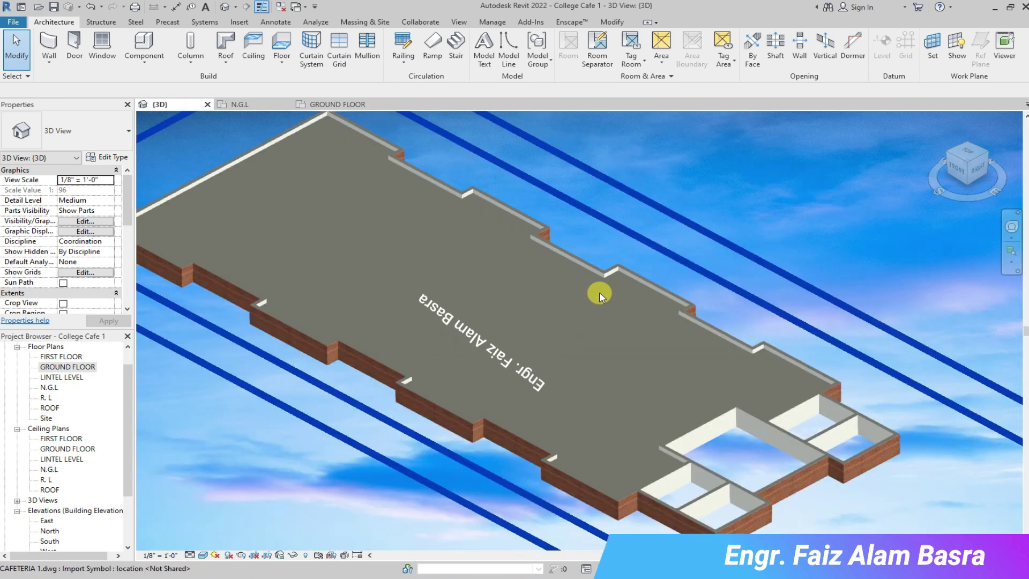
click(497, 213)
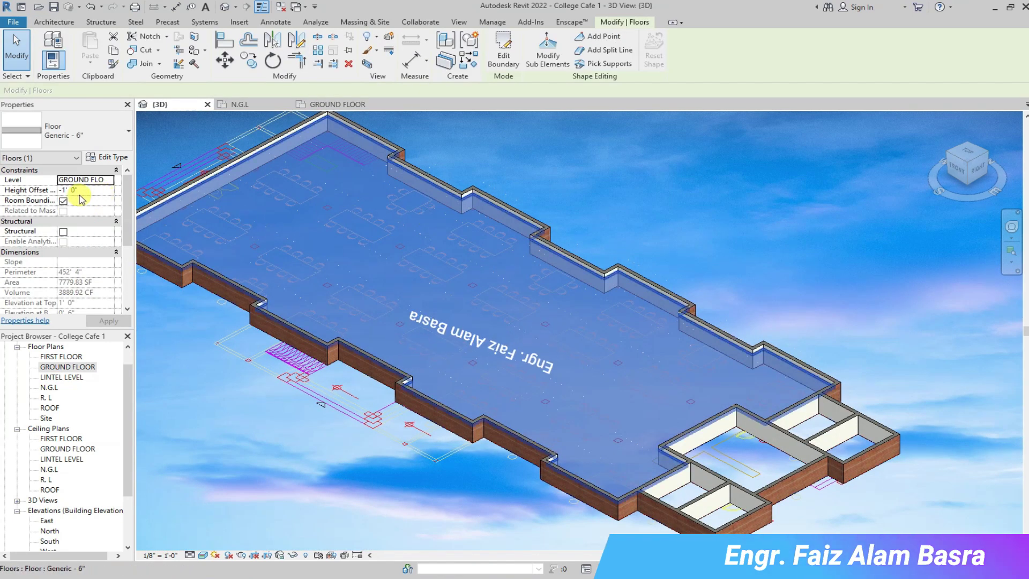
click(62, 189)
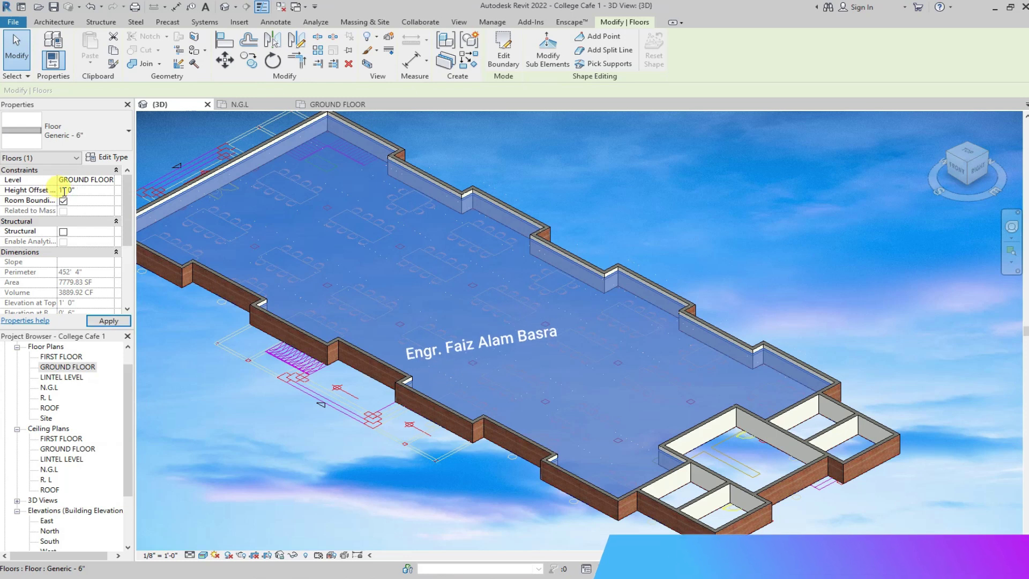
text(0)
click(174, 355)
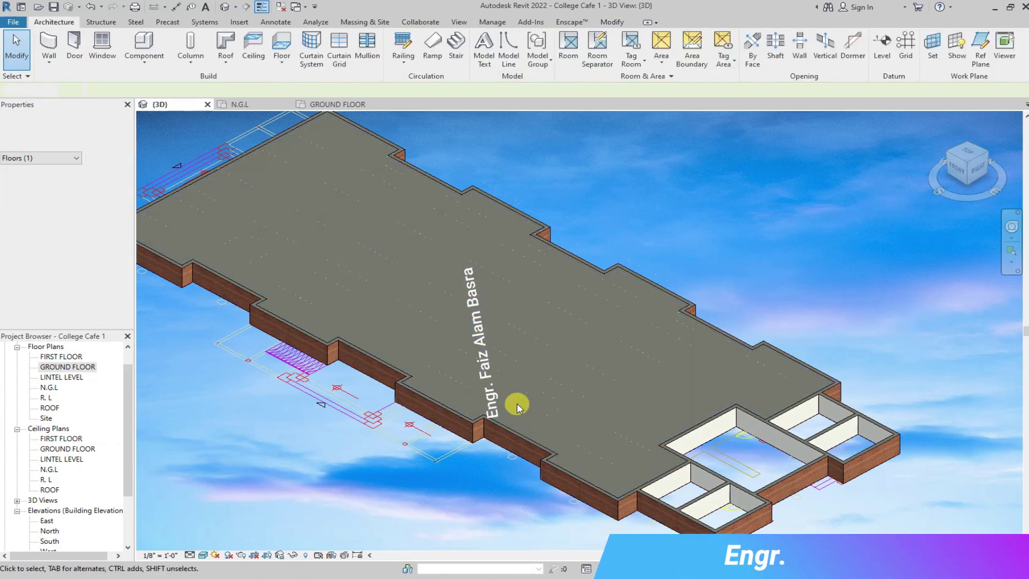
click(335, 104)
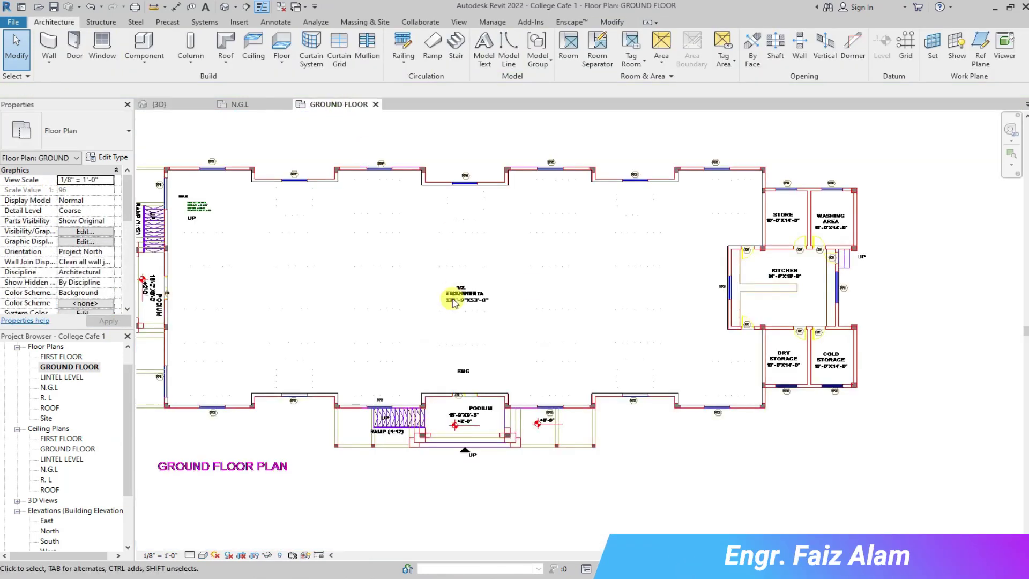
Save the project from the save reminder.
scroll(715, 332, up, 2)
scroll(681, 359, up, 2)
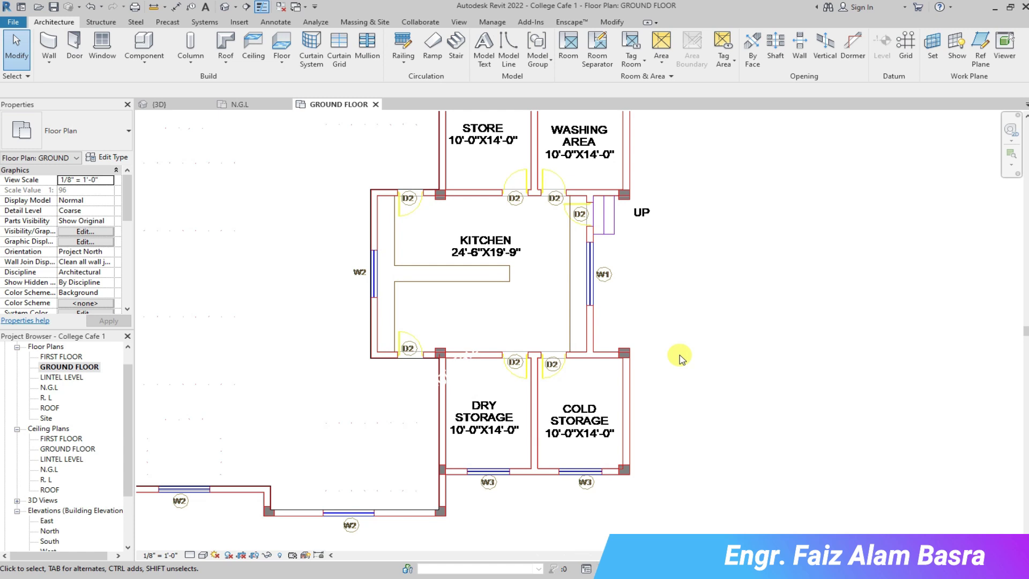
scroll(624, 479, up, 1)
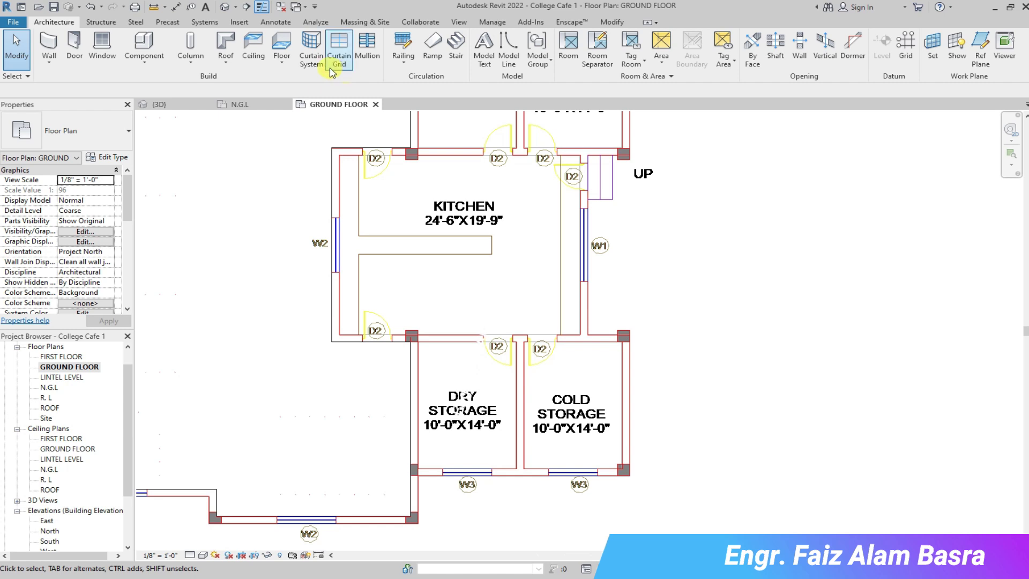
click(461, 264)
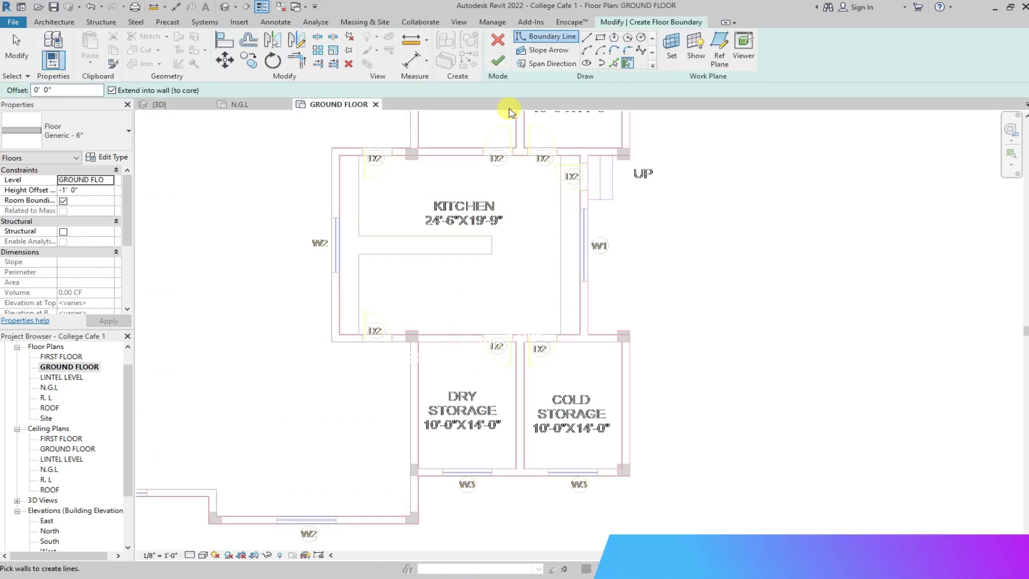
Create a floor bounded by the Dry and Cold Storage walls, with corners trimmed closed.
click(459, 343)
click(420, 409)
click(461, 472)
click(623, 447)
click(297, 60)
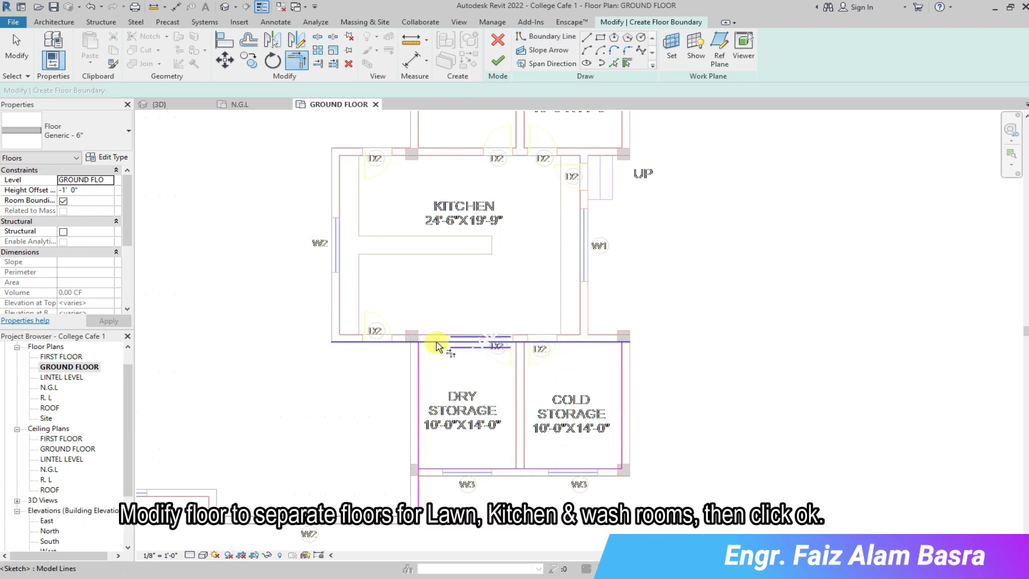
click(421, 358)
click(426, 470)
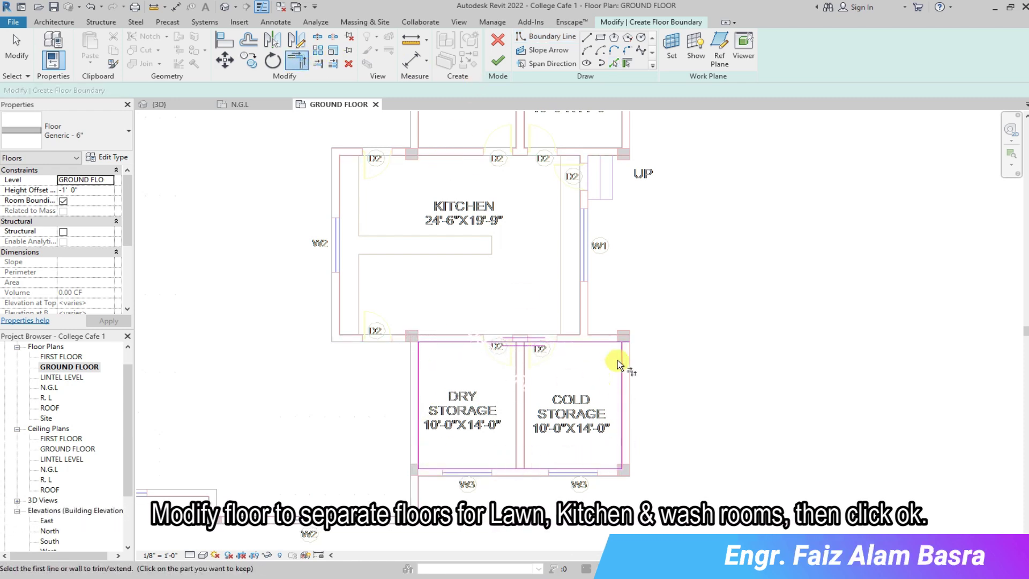
click(498, 61)
click(603, 299)
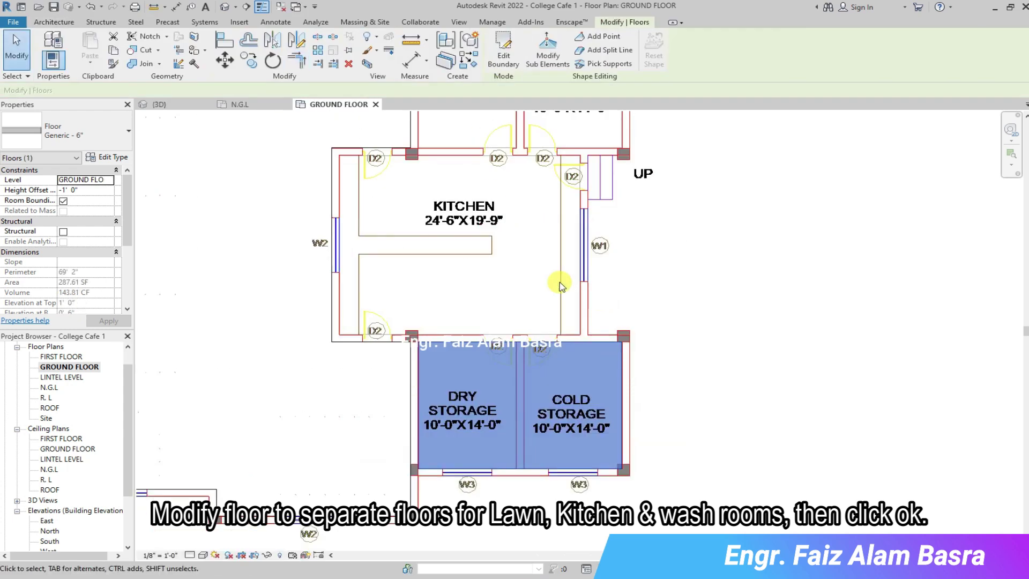
Set the storage floor's Height Offset to 0' 0" in 3D, then return to the ground floor plan.
click(180, 107)
scroll(536, 321, up, 3)
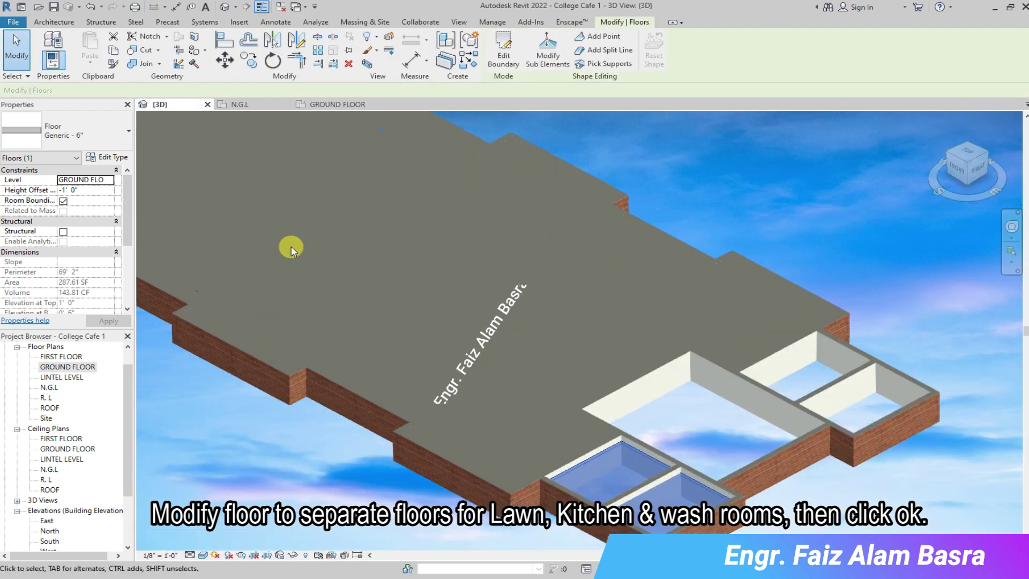
click(100, 191)
text(0)
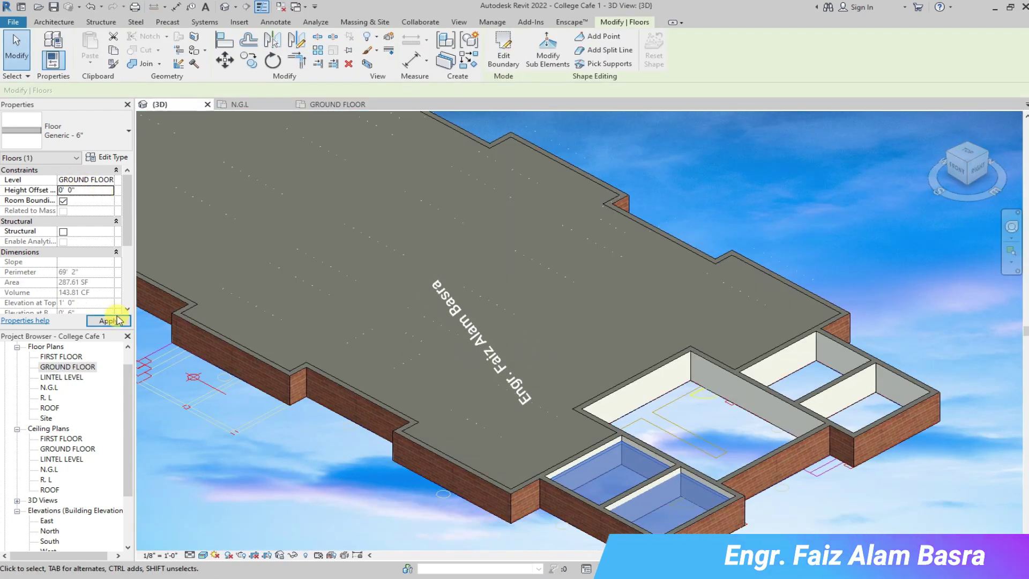
key(Escape)
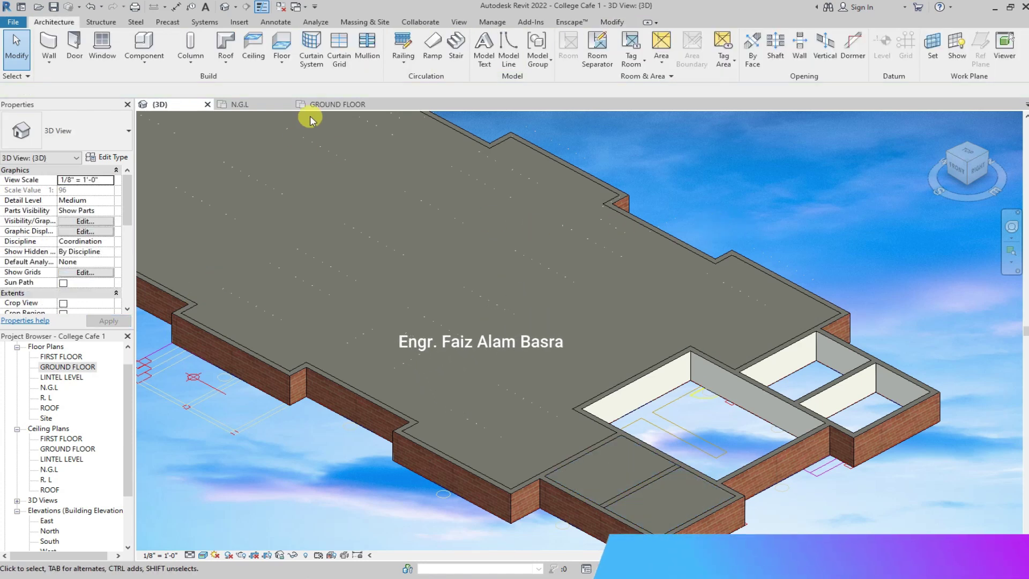
key(ctrl+Tab)
scroll(459, 402, down, 2)
scroll(478, 271, up, 3)
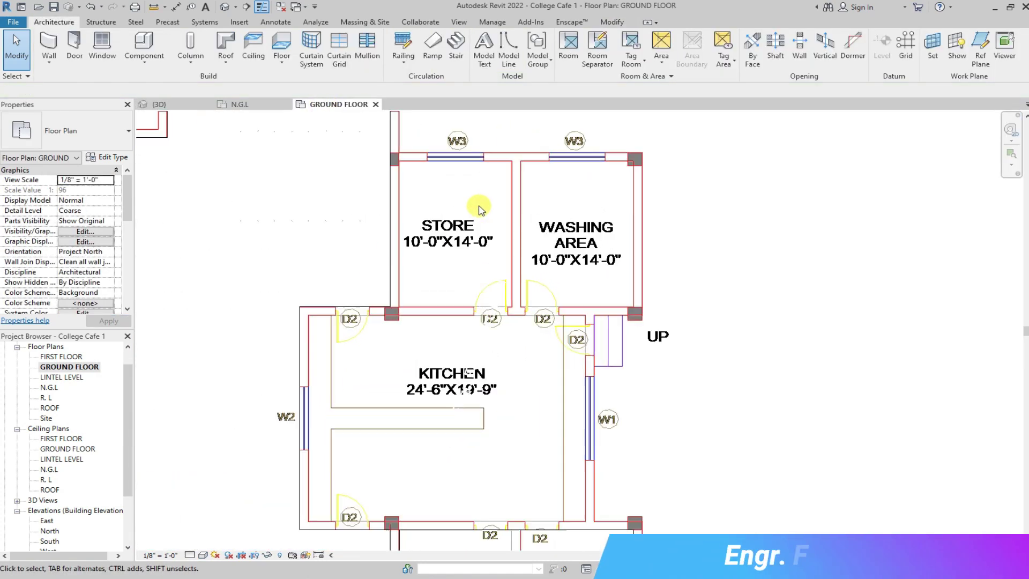
Create a Generic 6" floor inside the Store and Washing Area walls and answer the join prompt.
scroll(478, 209, up, 1)
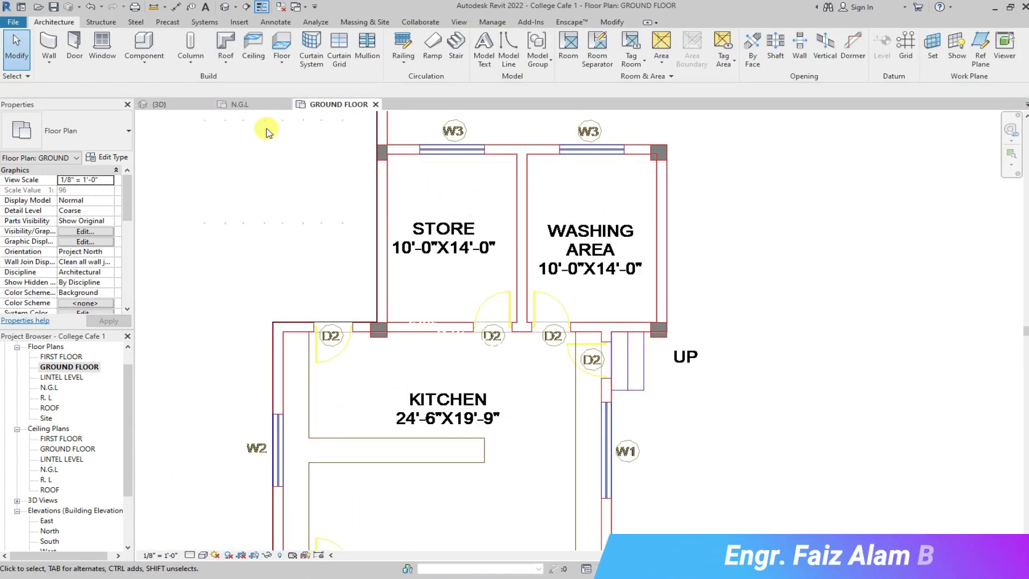
click(281, 51)
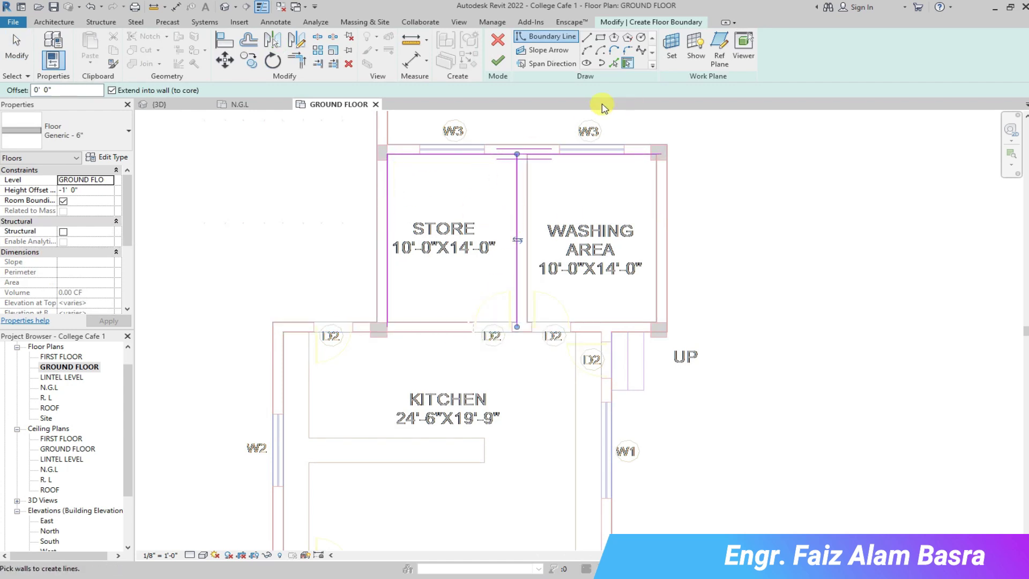
click(297, 60)
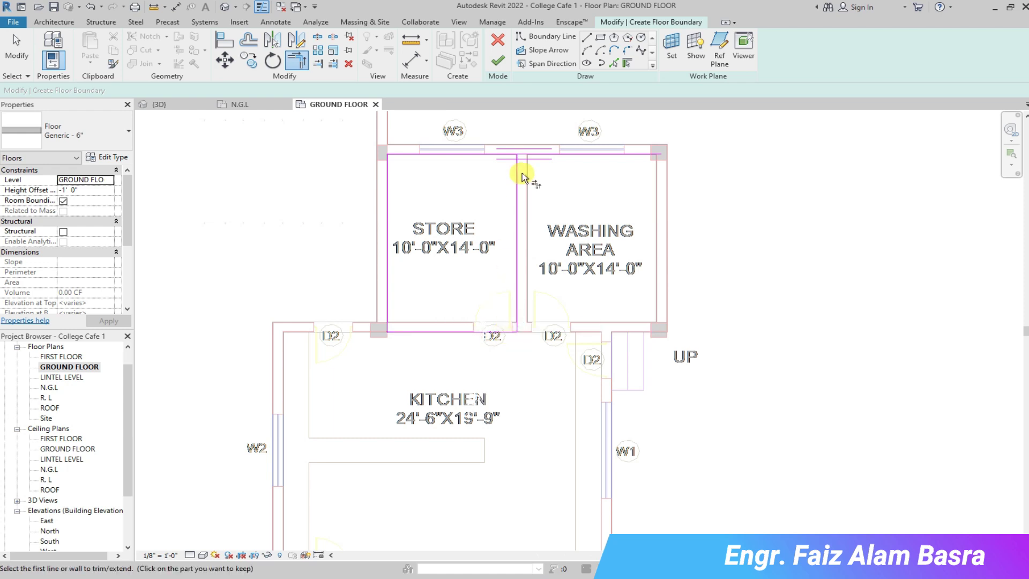
click(498, 60)
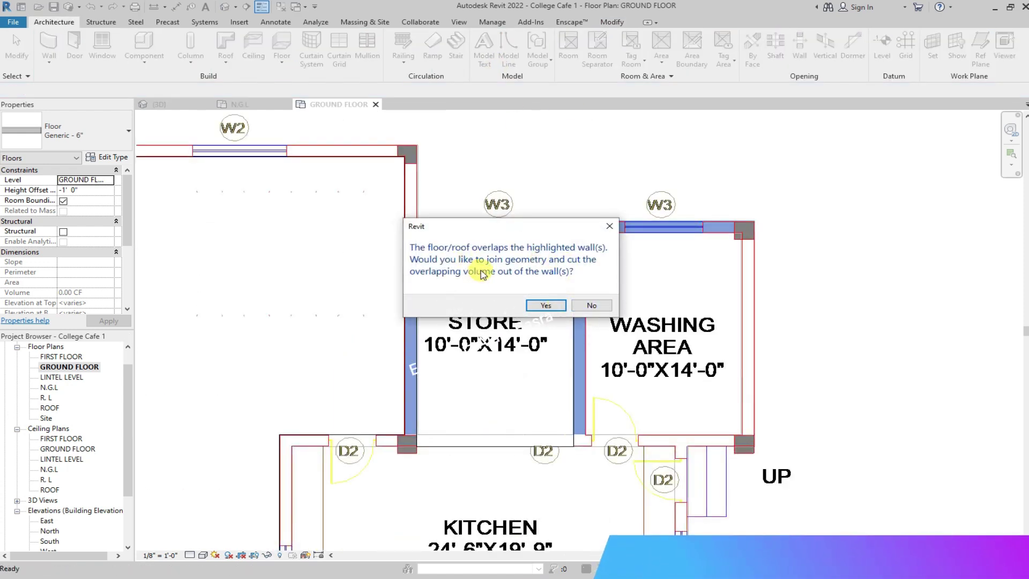
click(544, 305)
click(515, 245)
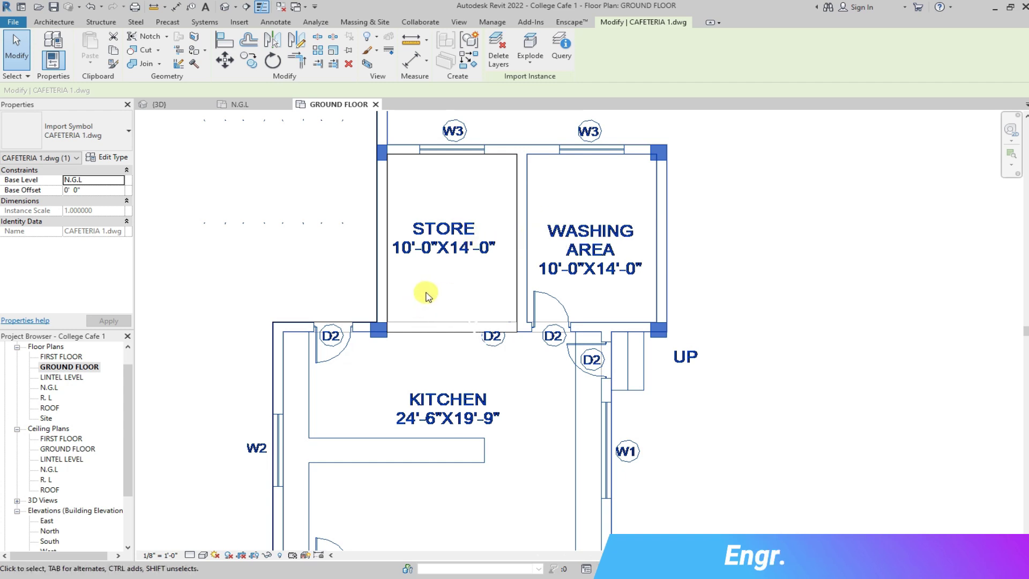
Start a new floor and pick the kitchen's top and right walls as boundary.
key(Escape)
click(314, 48)
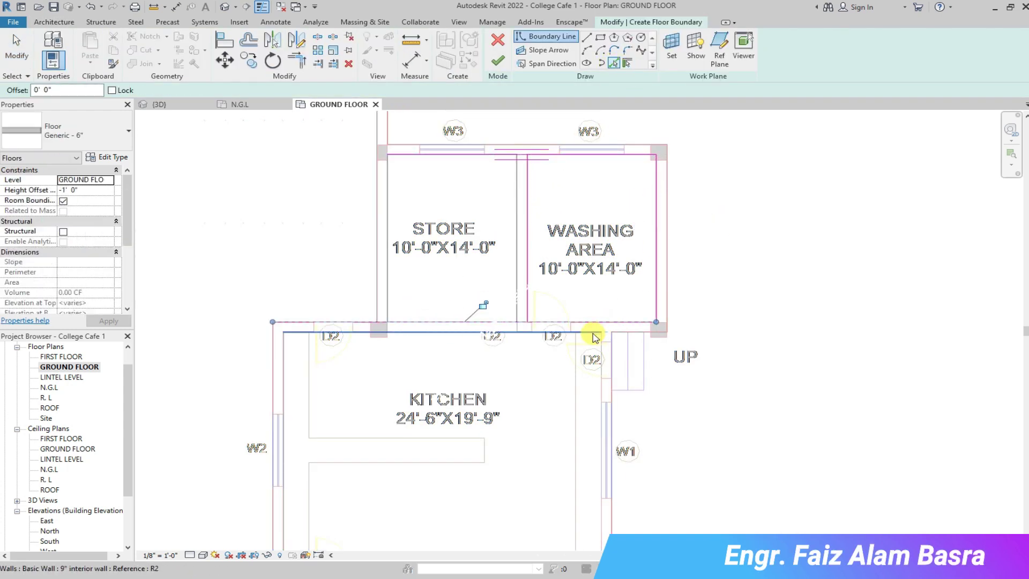
scroll(530, 335, up, 3)
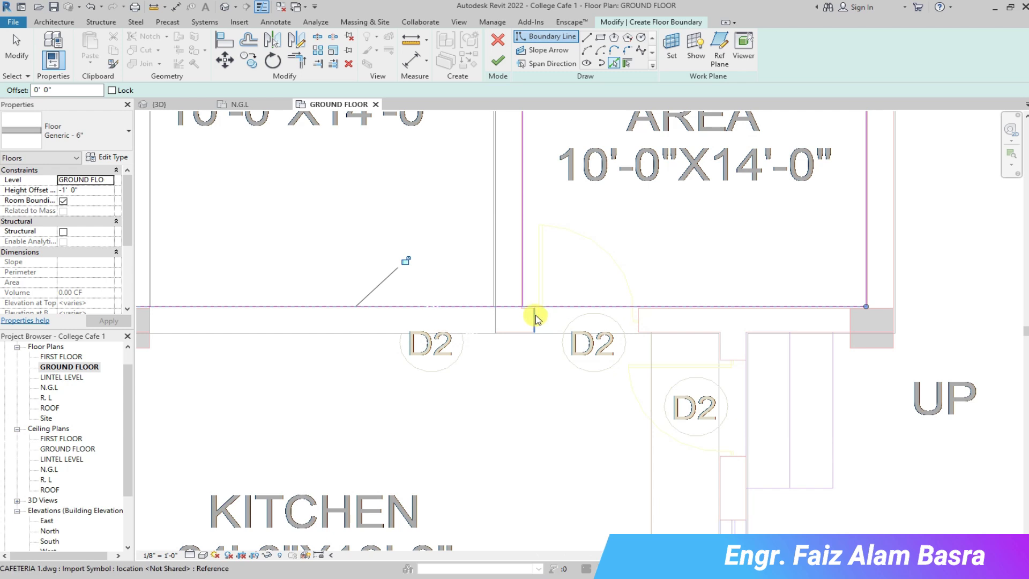
scroll(536, 319, up, 3)
click(519, 375)
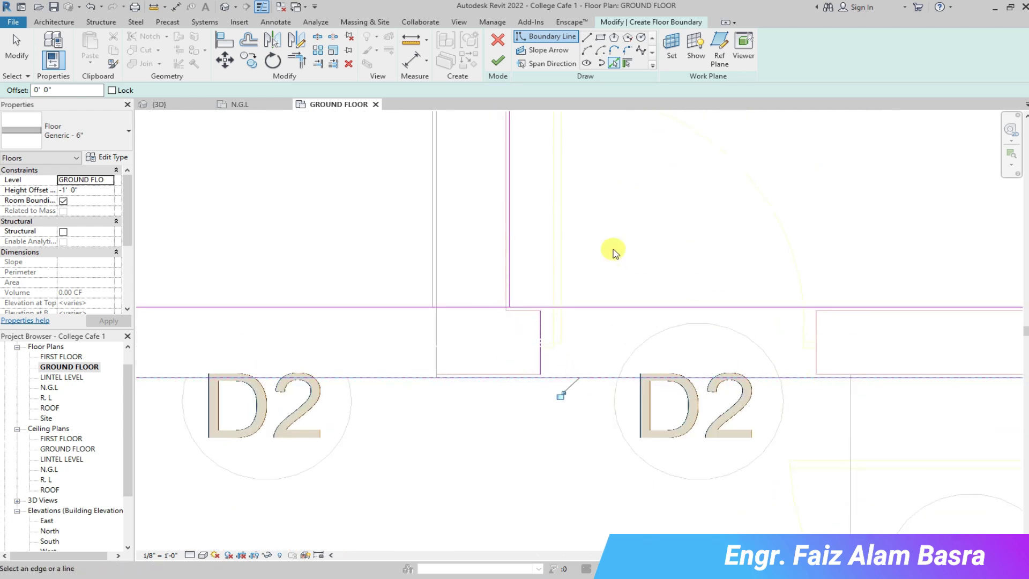
scroll(638, 267, down, 2)
scroll(724, 294, down, 2)
click(700, 407)
scroll(652, 286, down, 2)
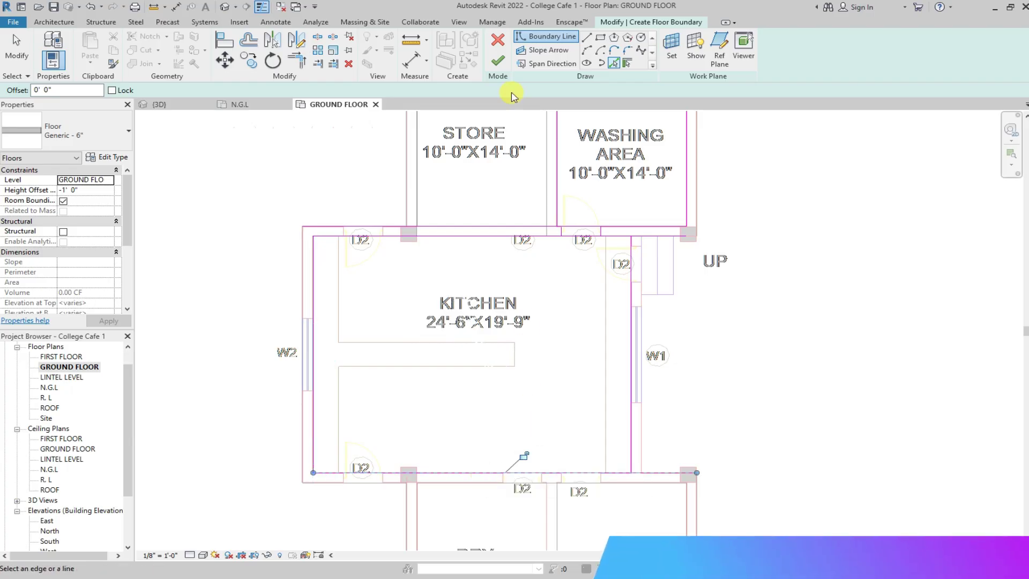
Attempt a corner trim on the boundary lines and cancel after the error.
click(305, 61)
scroll(558, 220, up, 3)
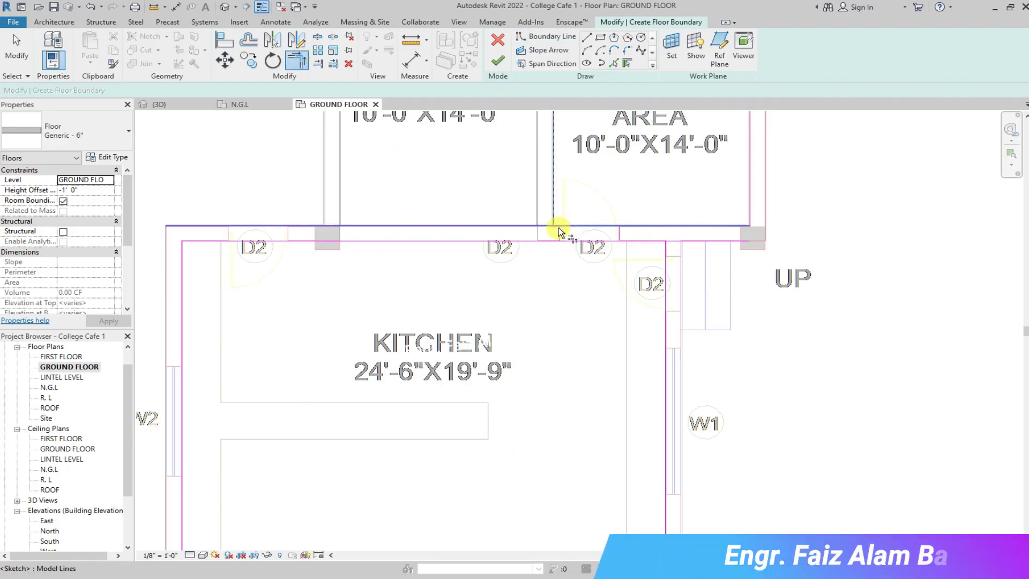
scroll(559, 225, up, 3)
scroll(557, 231, up, 2)
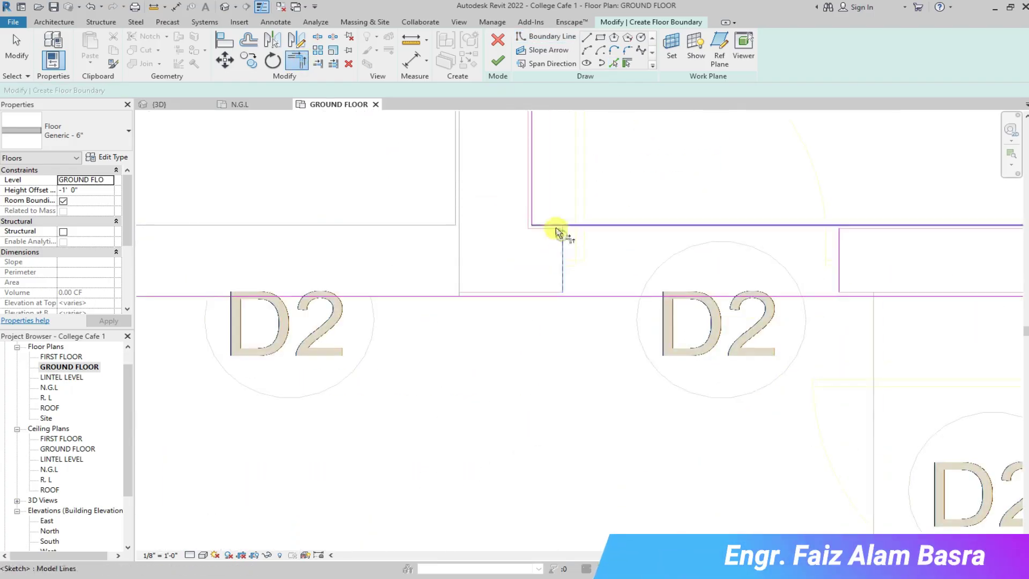
click(540, 296)
key(Escape)
scroll(482, 276, down, 3)
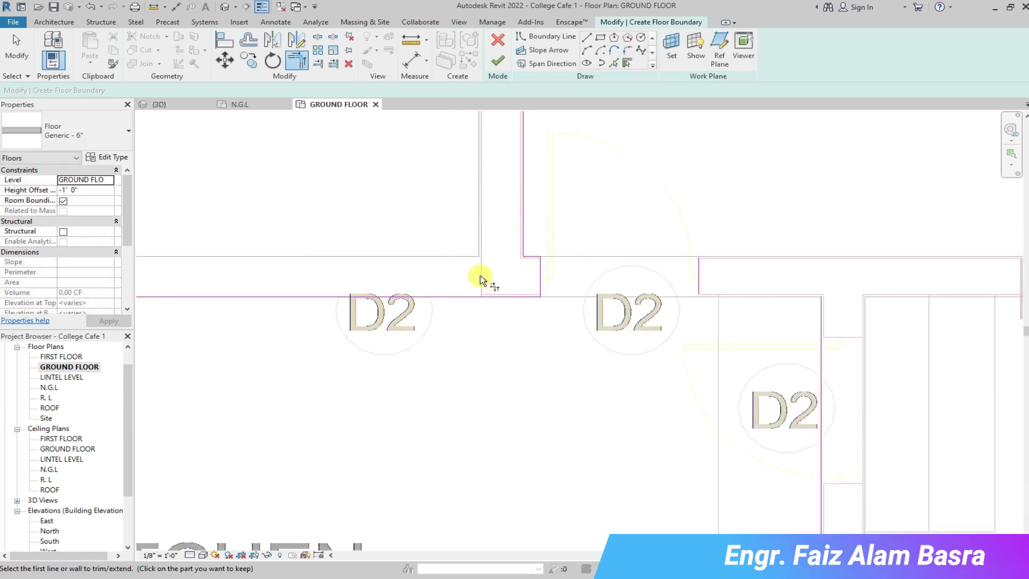
scroll(459, 269, down, 1)
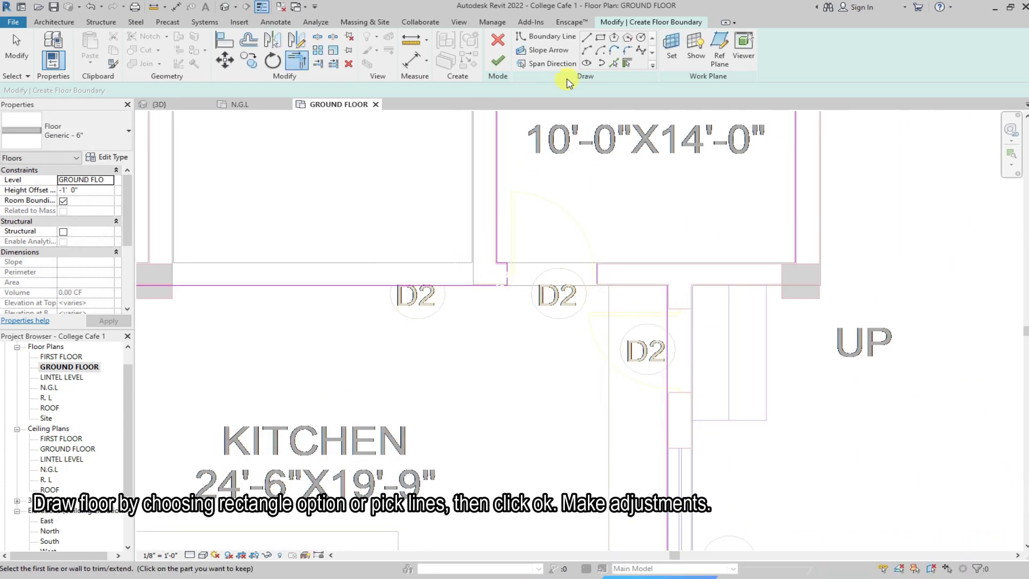
key(Escape)
Add the washing area's bottom wall and trim the boundary corner closed with TR.
click(615, 276)
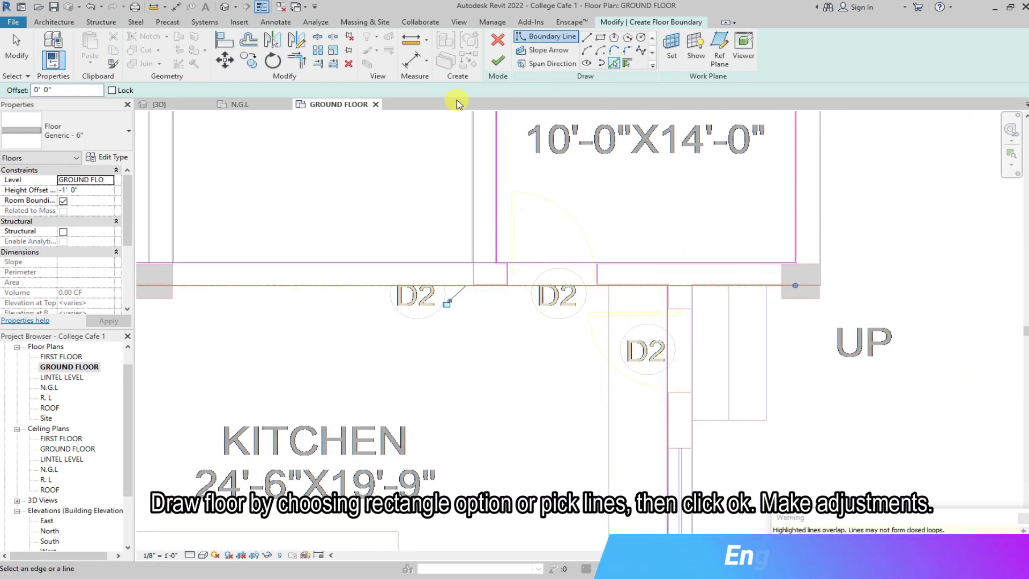
key(t)
key(r)
click(600, 285)
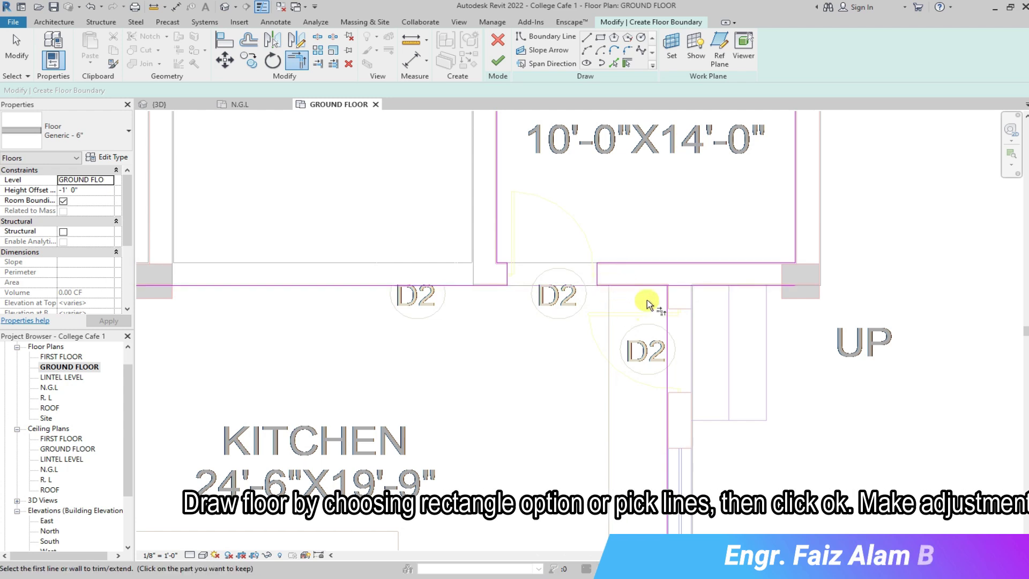
click(665, 309)
scroll(609, 230, down, 3)
scroll(603, 226, down, 2)
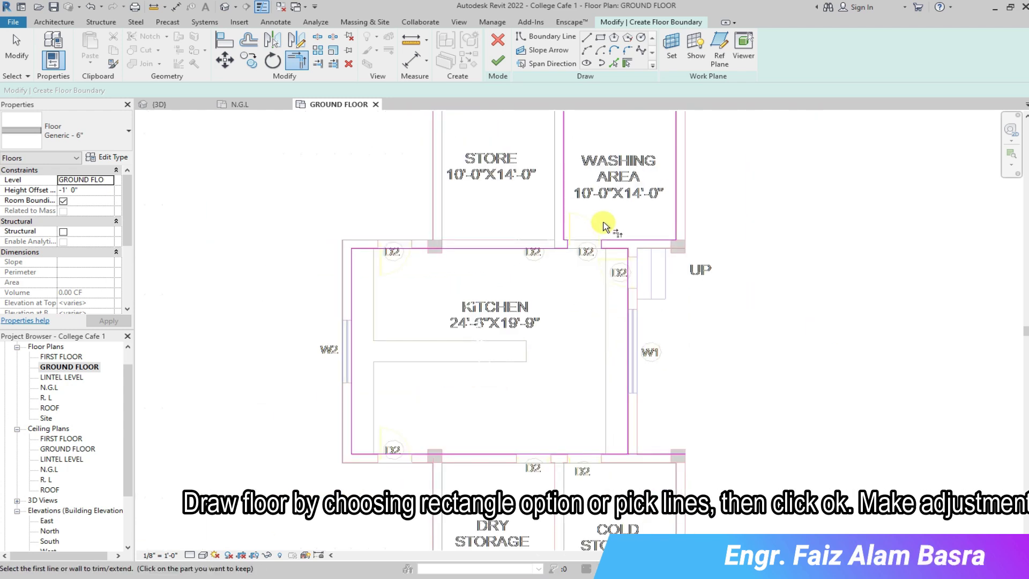
scroll(600, 220, down, 1)
scroll(455, 402, up, 3)
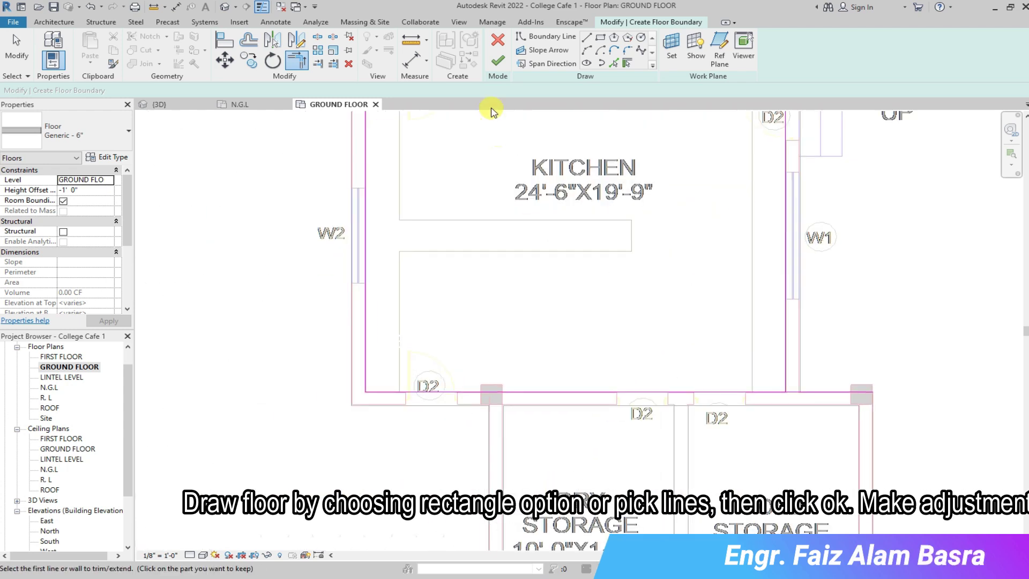
Finish the sketch, creating the 620.70 SF kitchen and washing area floor.
click(498, 60)
scroll(629, 384, down, 3)
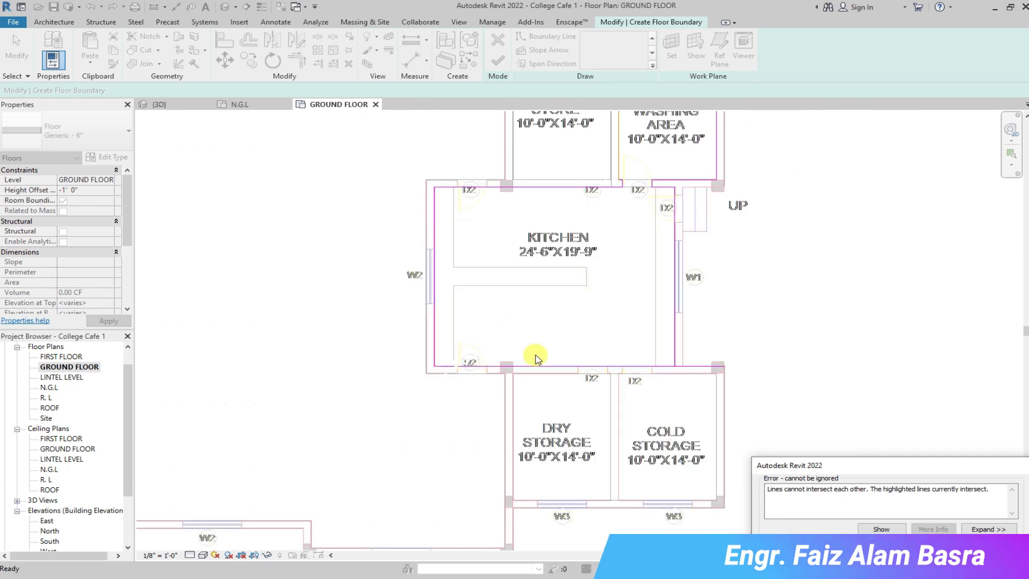
scroll(535, 354, down, 2)
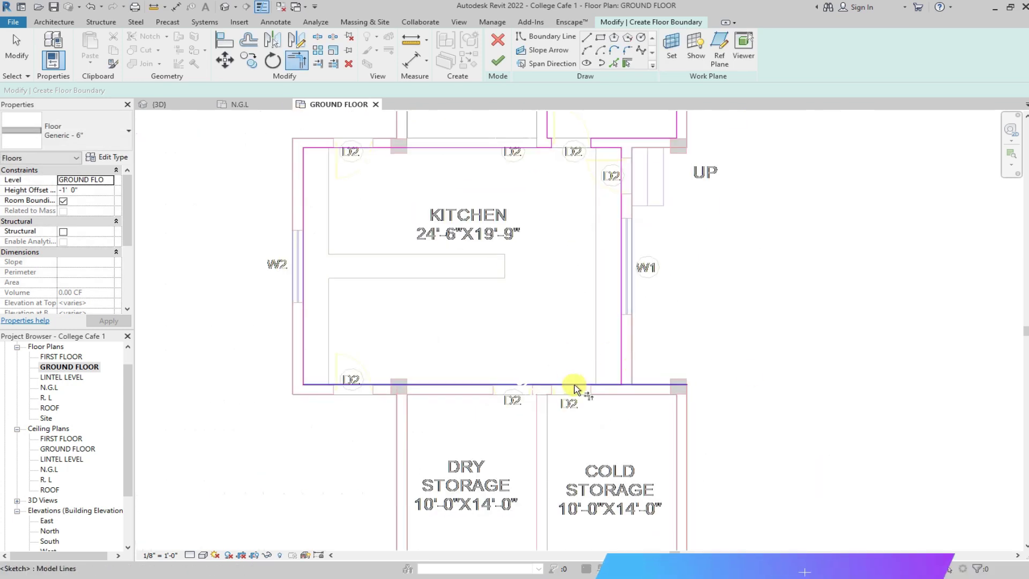
scroll(592, 399, down, 1)
scroll(555, 403, down, 1)
scroll(555, 146, up, 3)
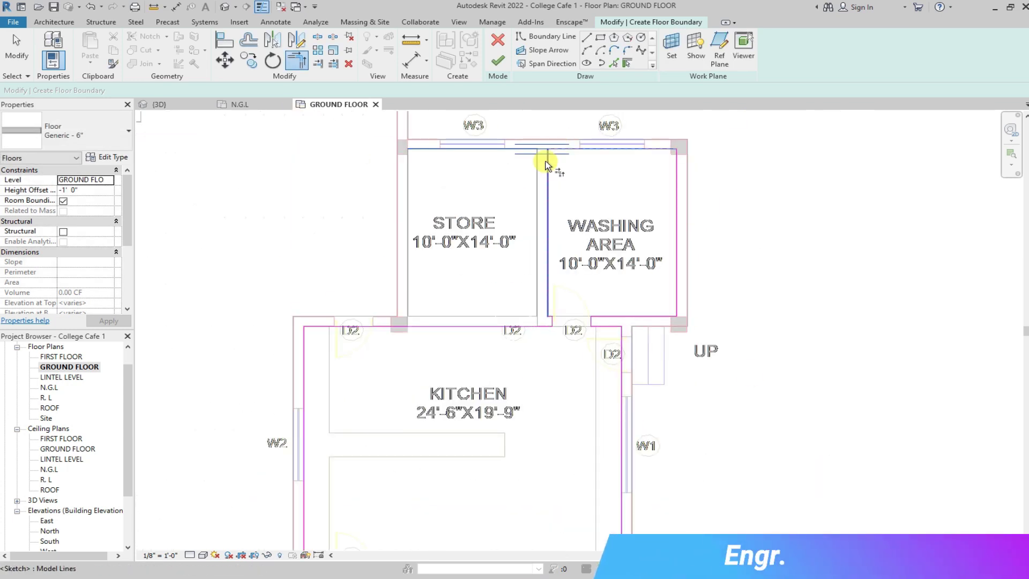
click(621, 300)
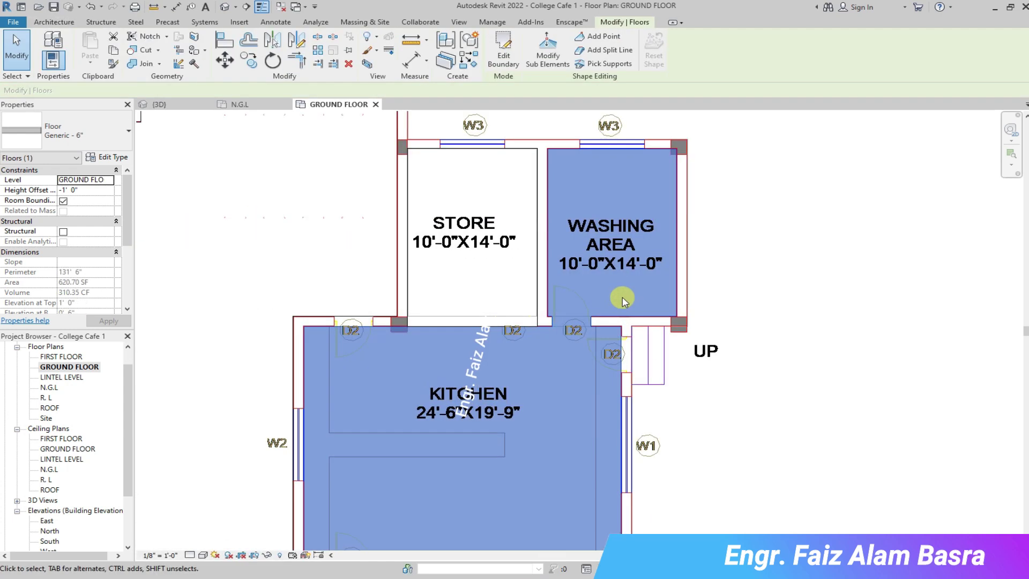
In 3D, set the 620.70 SF kitchen floor's Height Offset to 0' 0".
click(224, 107)
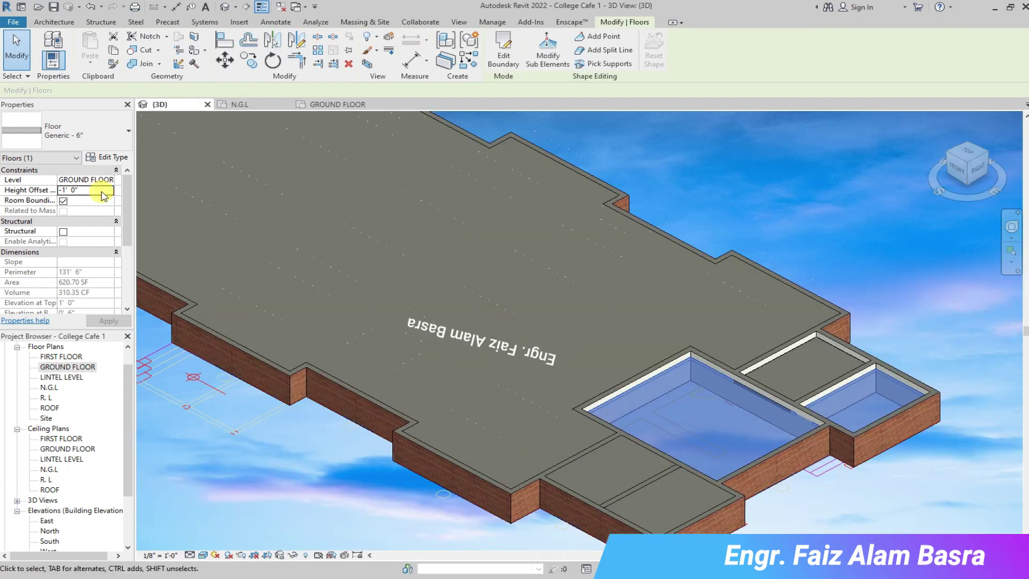
click(85, 189)
text(0)
text(' 0")
key(Return)
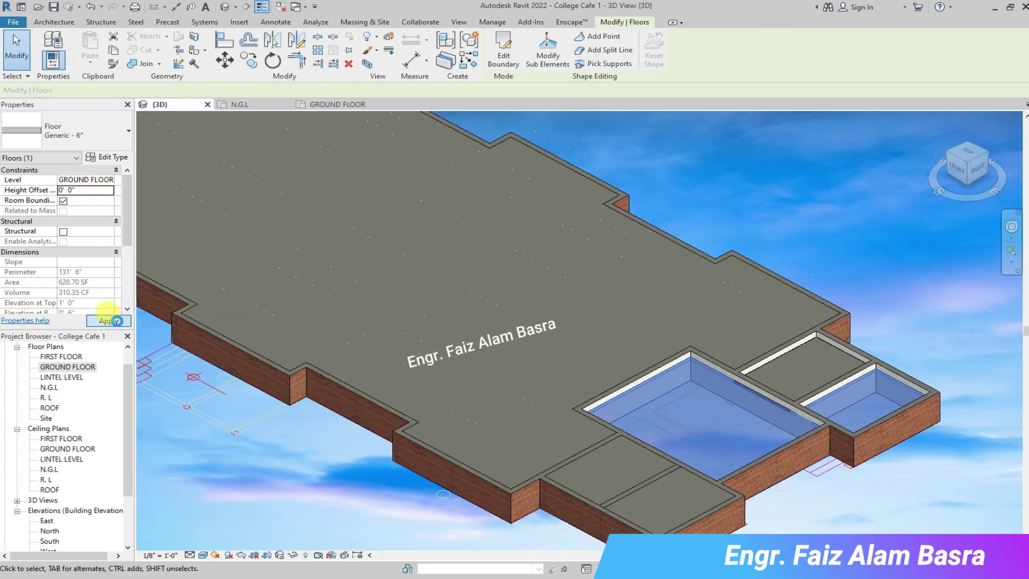
click(118, 322)
click(689, 207)
scroll(840, 445, up, 3)
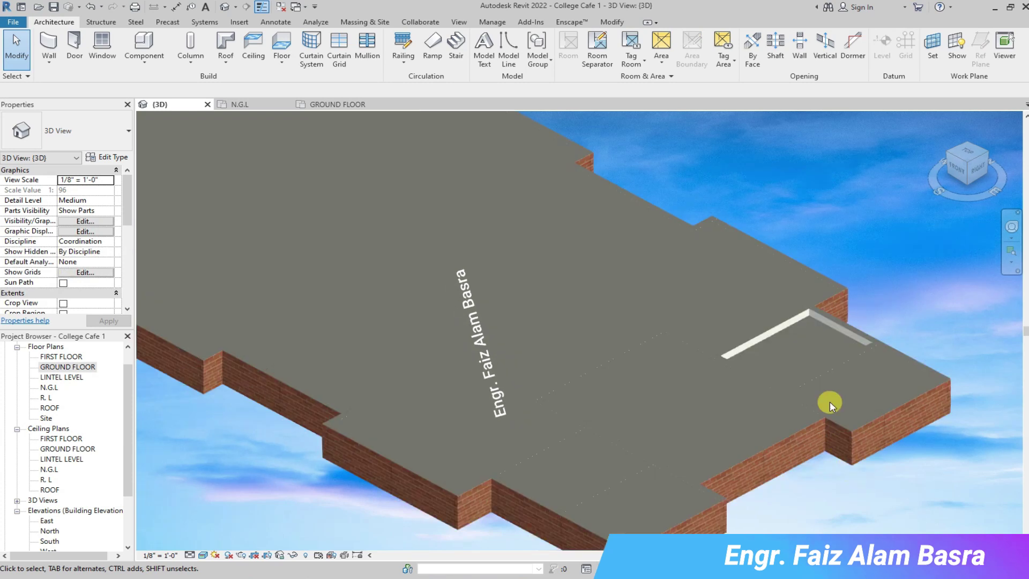
scroll(839, 444, down, 3)
Set the 147.92 SF floor's Height Offset to 0, then return to the GROUND FLOOR plan.
click(786, 276)
click(90, 190)
text(0' 0")
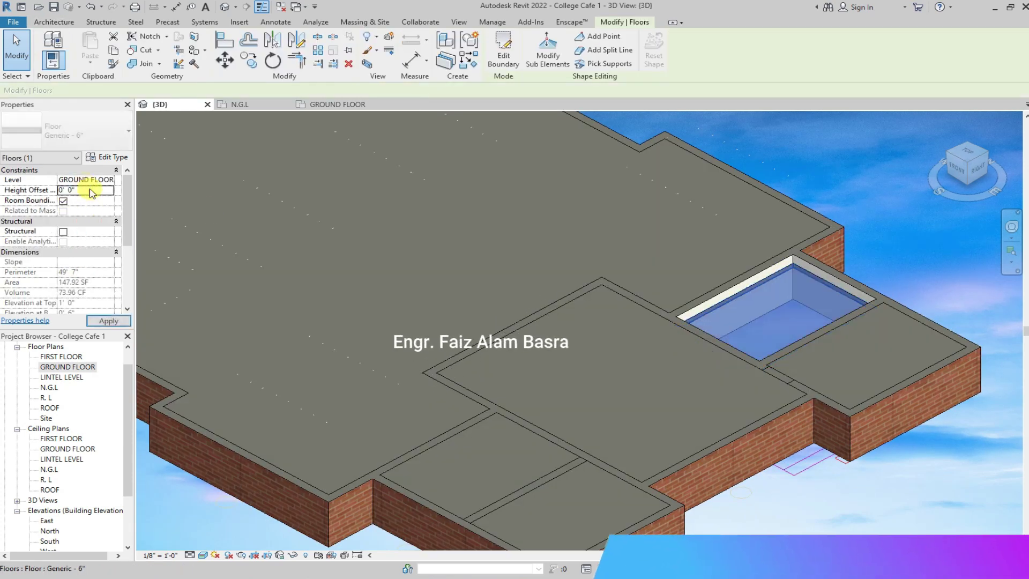
click(109, 321)
key(Escape)
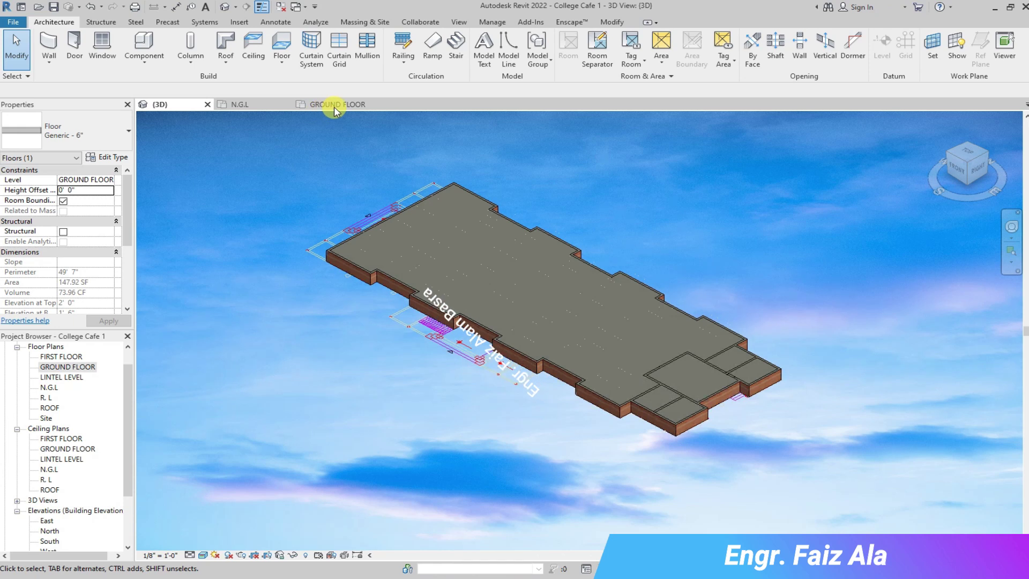
click(333, 104)
scroll(544, 289, down, 3)
scroll(540, 339, down, 2)
scroll(306, 376, up, 1)
Select all 43 walls in the N.G.L plan using a window selection filtered by category.
scroll(265, 332, up, 1)
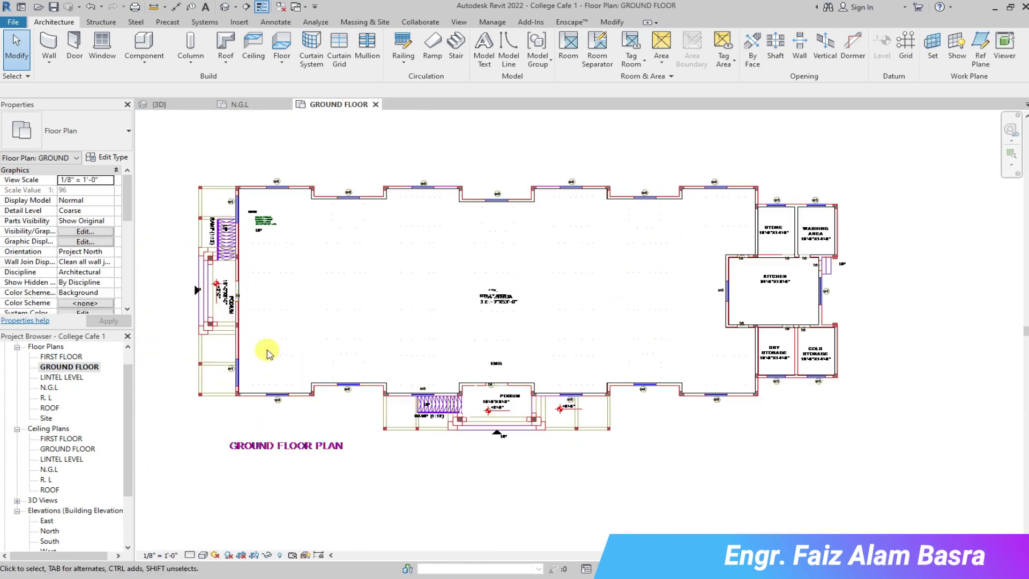
drag(247, 183, 857, 454)
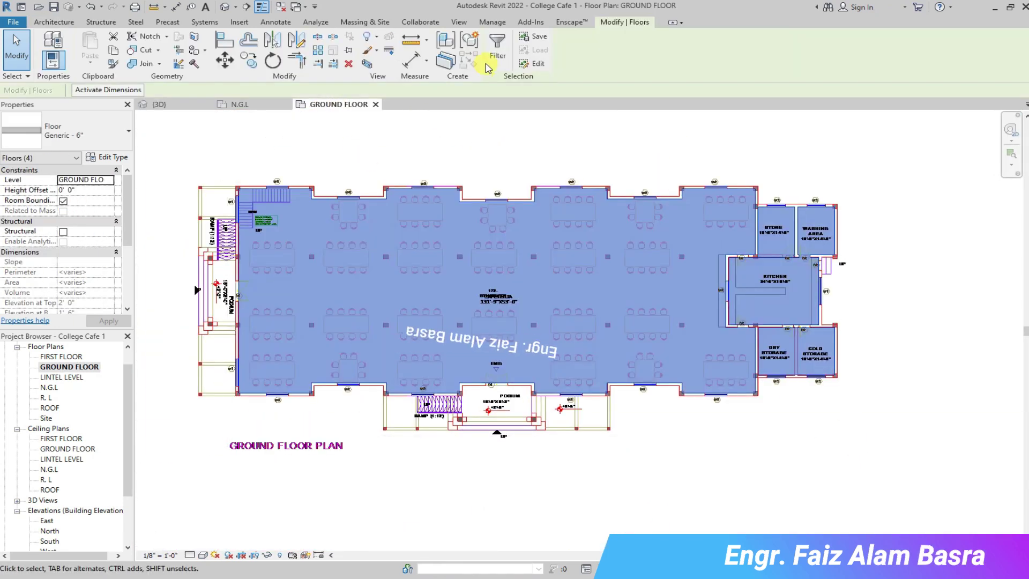
click(497, 51)
click(528, 376)
click(240, 104)
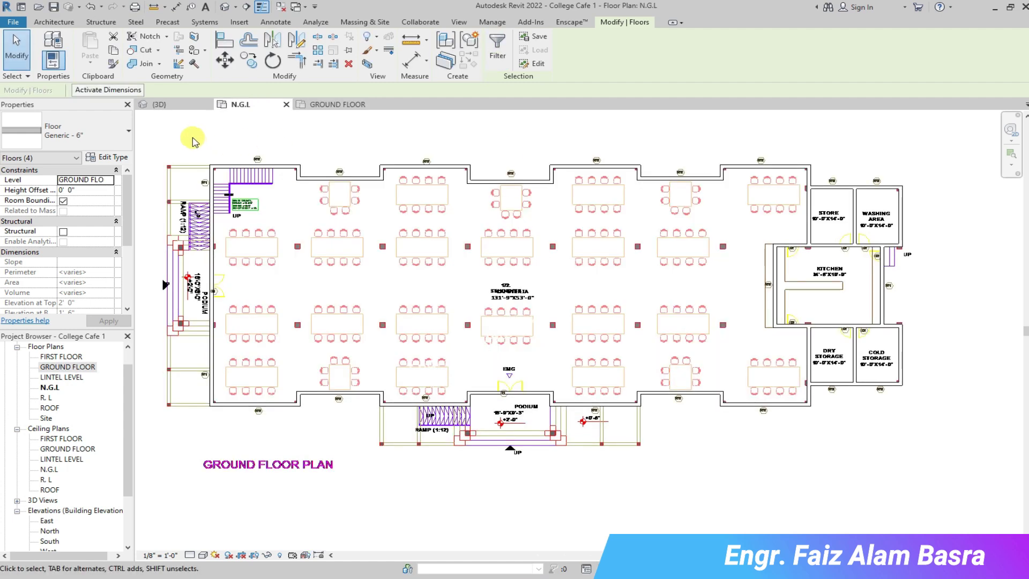
drag(193, 133, 911, 455)
click(653, 51)
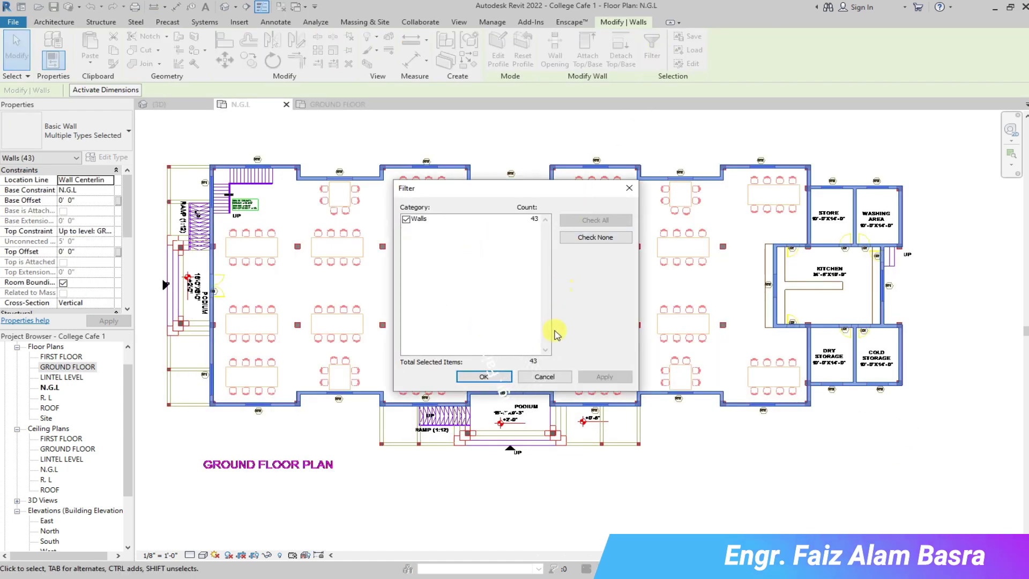
click(484, 376)
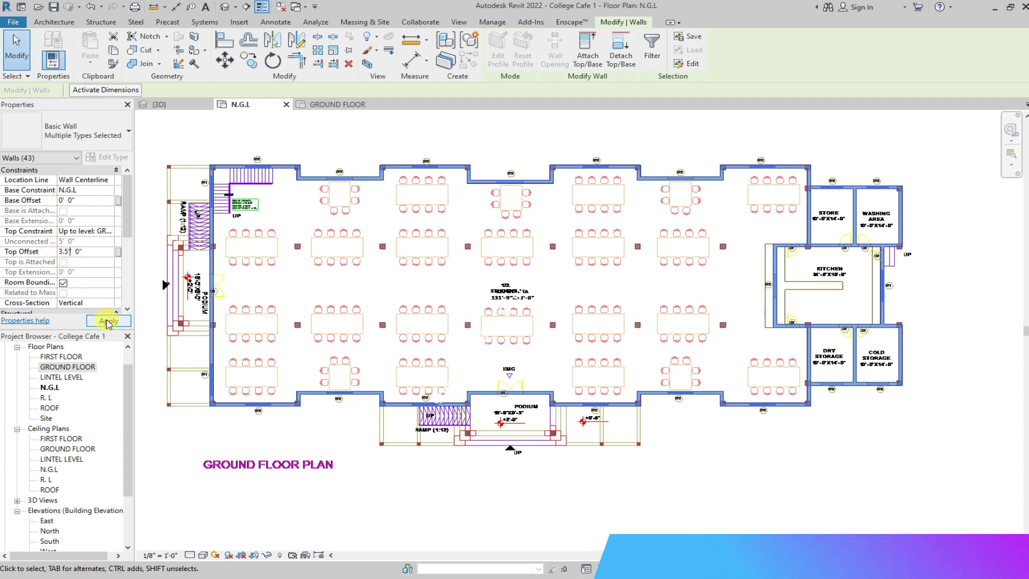
Apply the 3' 6" top offset to the walls and inspect them in the 3D view.
click(107, 321)
click(159, 104)
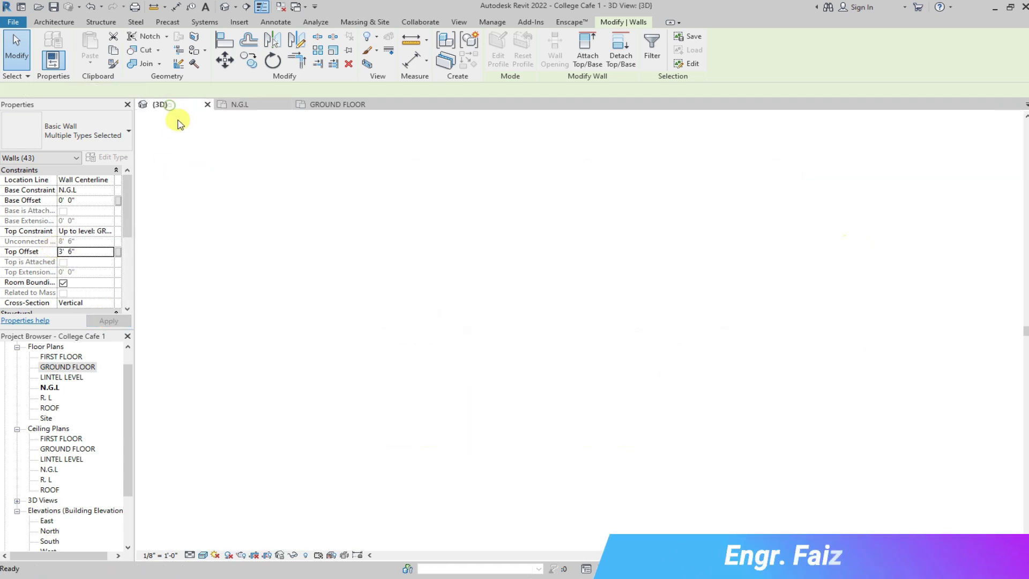
click(385, 185)
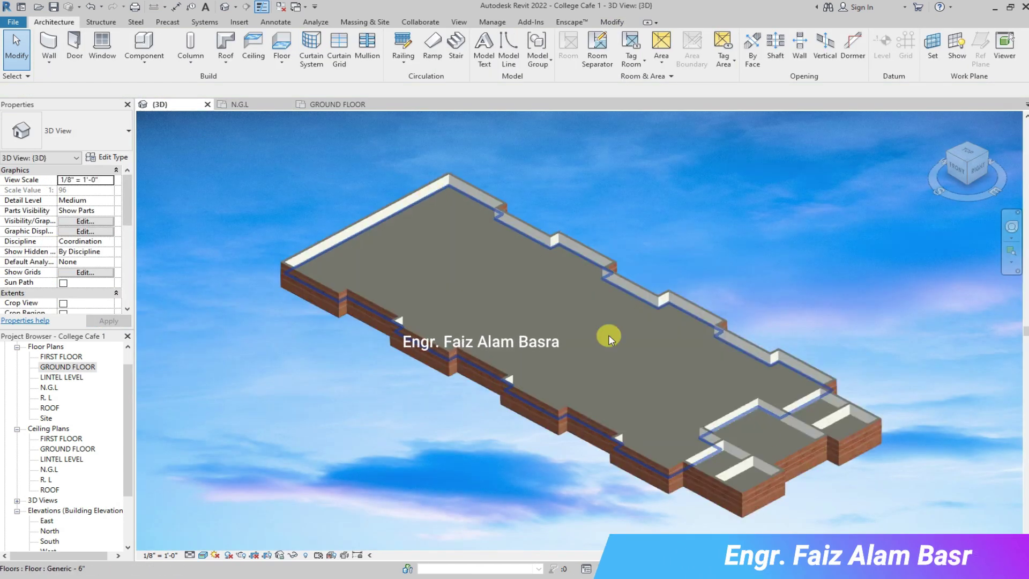
scroll(609, 335, up, 2)
scroll(752, 465, up, 4)
scroll(322, 192, down, 5)
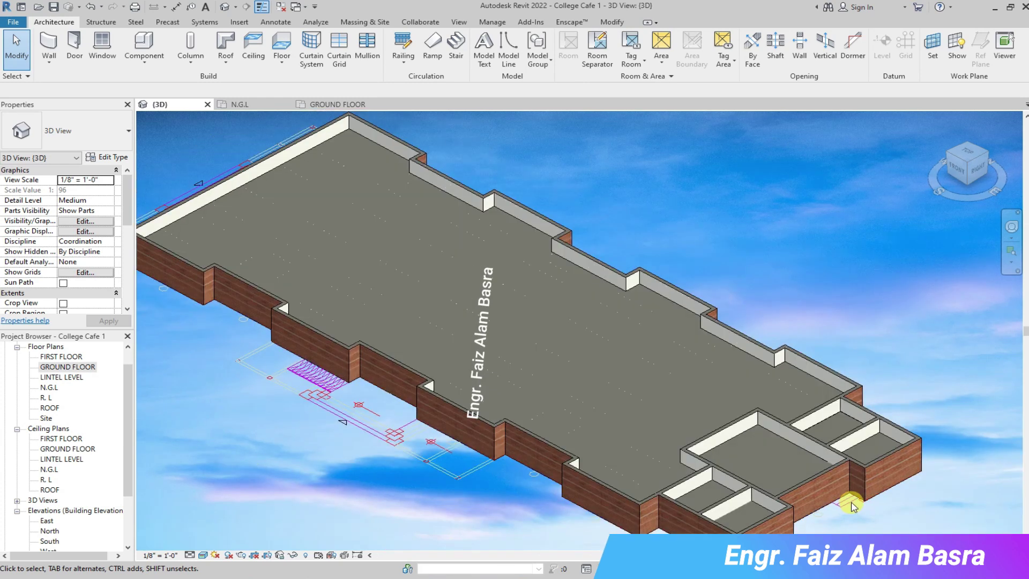
scroll(680, 427, up, 2)
scroll(636, 402, up, 1)
scroll(636, 402, up, 1)
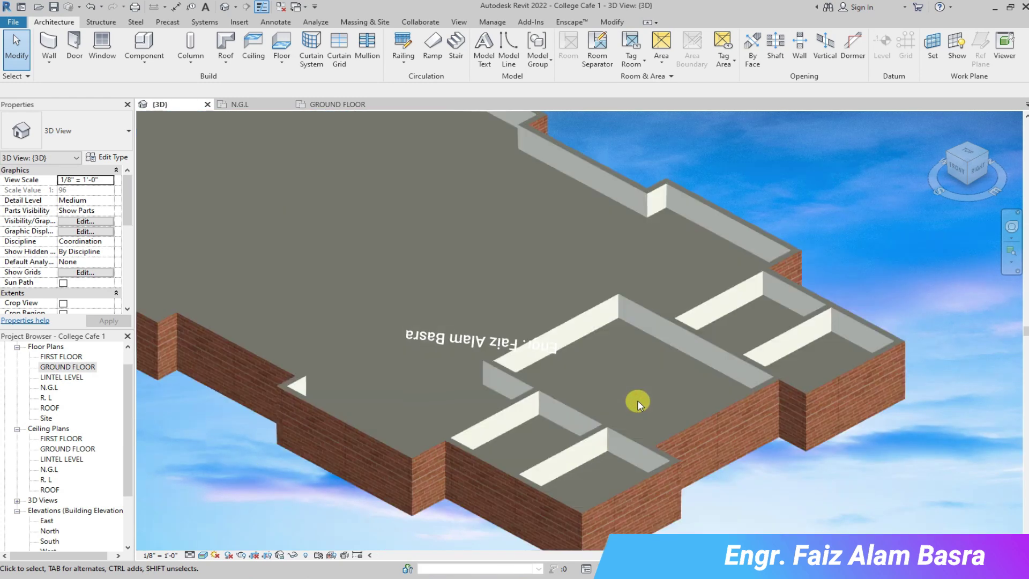
scroll(429, 257, up, 1)
click(611, 22)
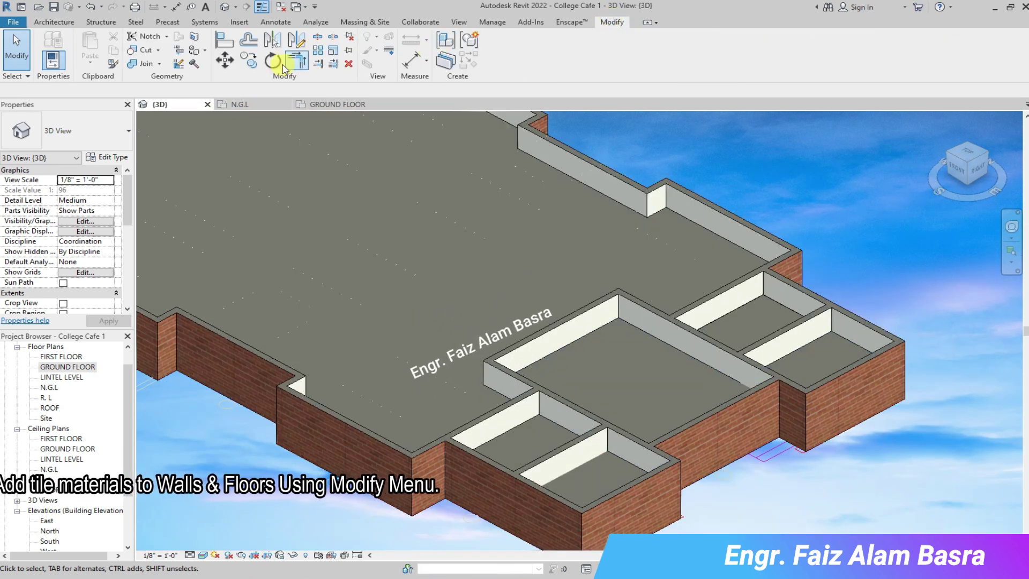
Paint the main floor and a room floor with the FLOOR 3 tile material.
click(204, 50)
click(206, 76)
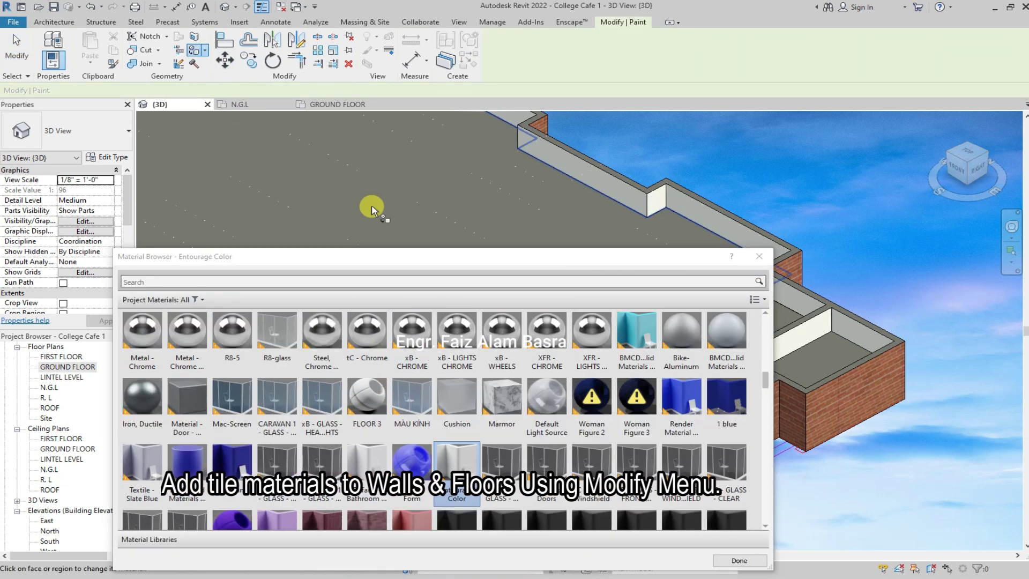
drag(215, 257, 129, 233)
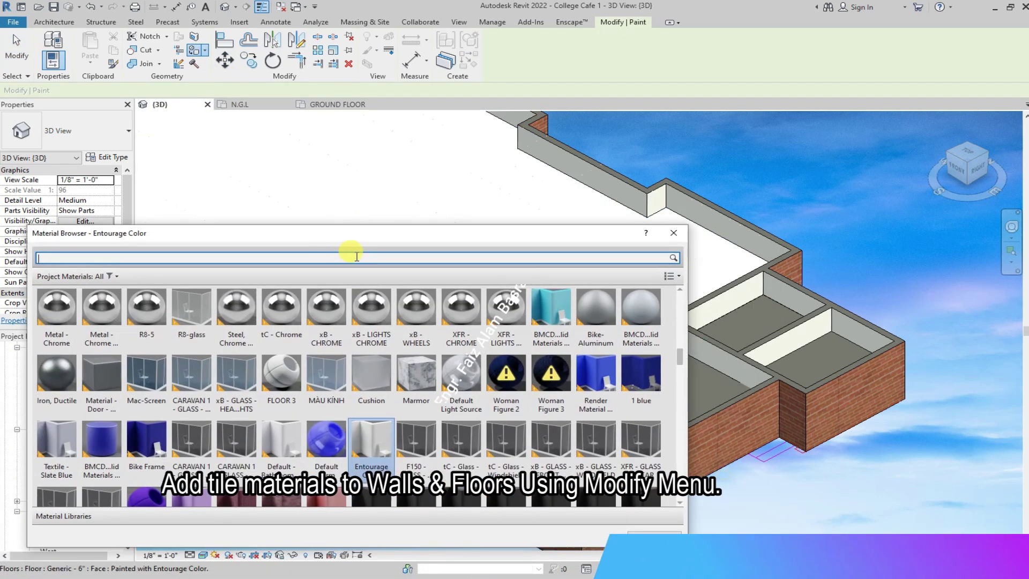
click(417, 375)
click(378, 198)
mouse_move(395, 236)
mouse_down()
mouse_move(333, 501)
mouse_move(402, 232)
mouse_up()
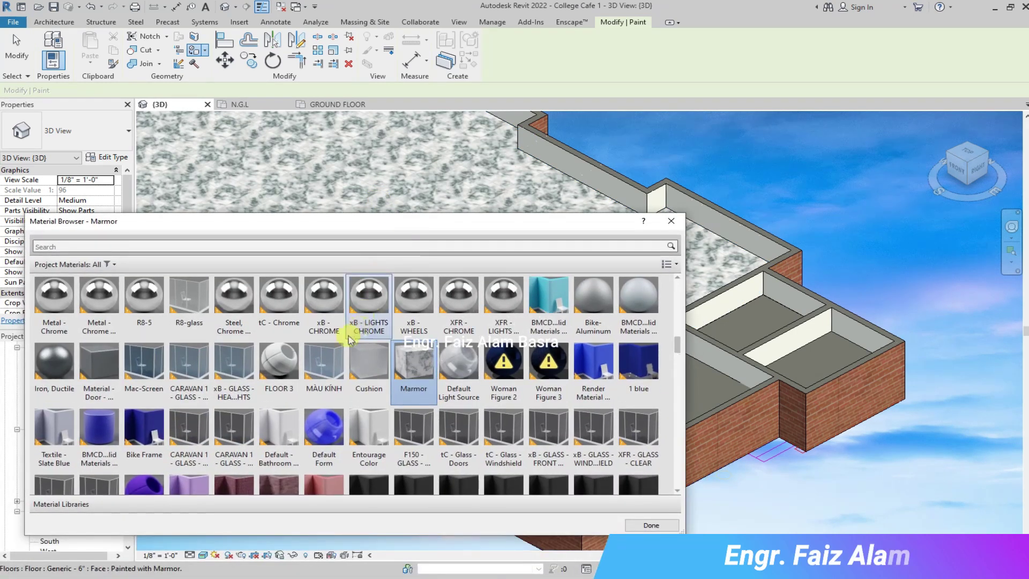
click(292, 364)
click(423, 198)
mouse_move(426, 226)
mouse_down()
mouse_move(410, 361)
mouse_move(352, 415)
mouse_move(358, 333)
mouse_up()
mouse_move(517, 328)
mouse_down()
mouse_move(379, 466)
mouse_move(337, 489)
mouse_move(446, 178)
mouse_up()
click(589, 474)
Paint a small end-room floor with Tile, Mosaic, Gray and finish painting.
mouse_move(582, 292)
mouse_down()
mouse_move(639, 292)
mouse_move(631, 328)
mouse_move(601, 287)
mouse_up()
drag(383, 181, 562, 190)
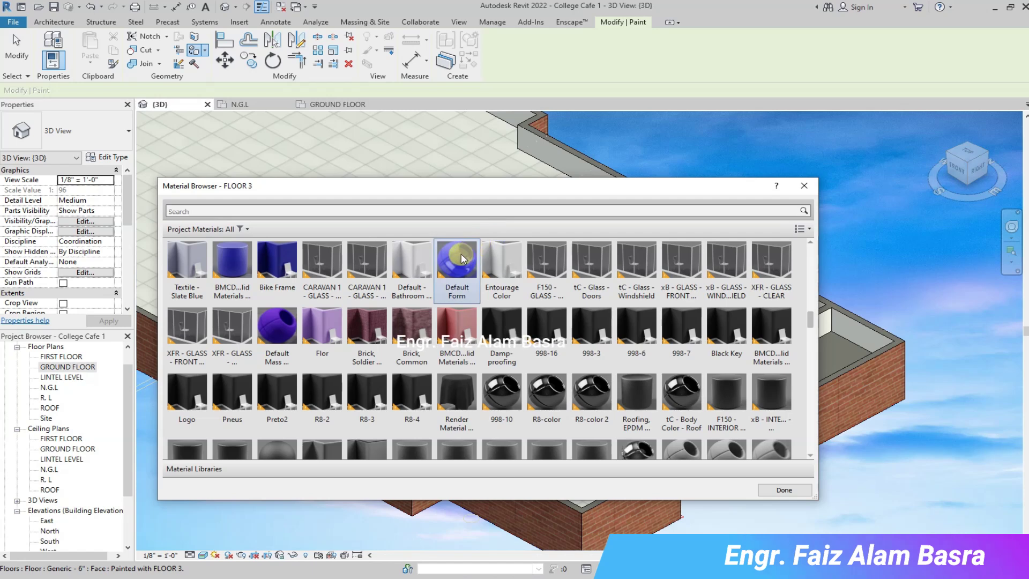
scroll(459, 271, down, 5)
scroll(459, 270, down, 5)
scroll(456, 271, down, 5)
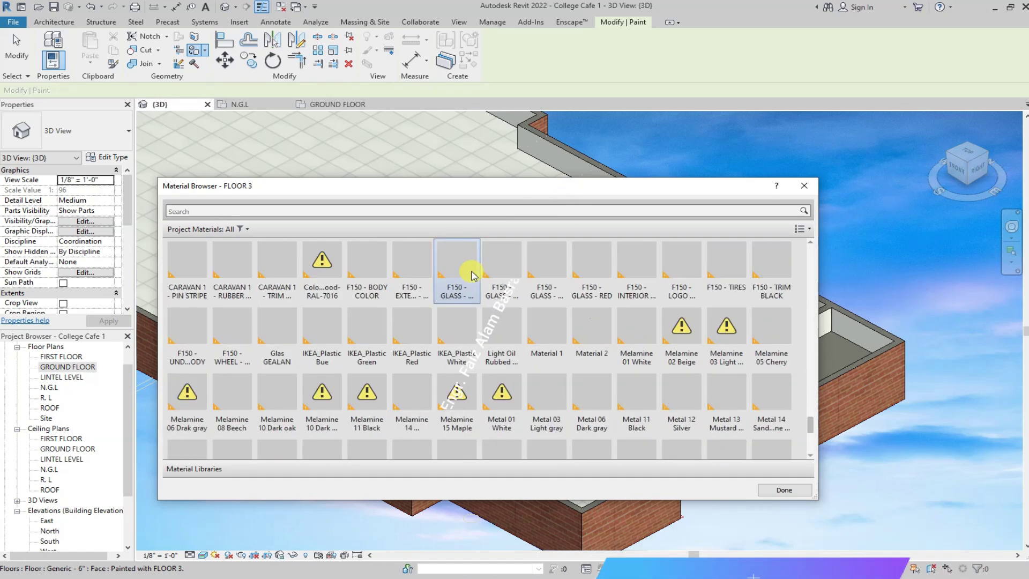
scroll(472, 275, down, 5)
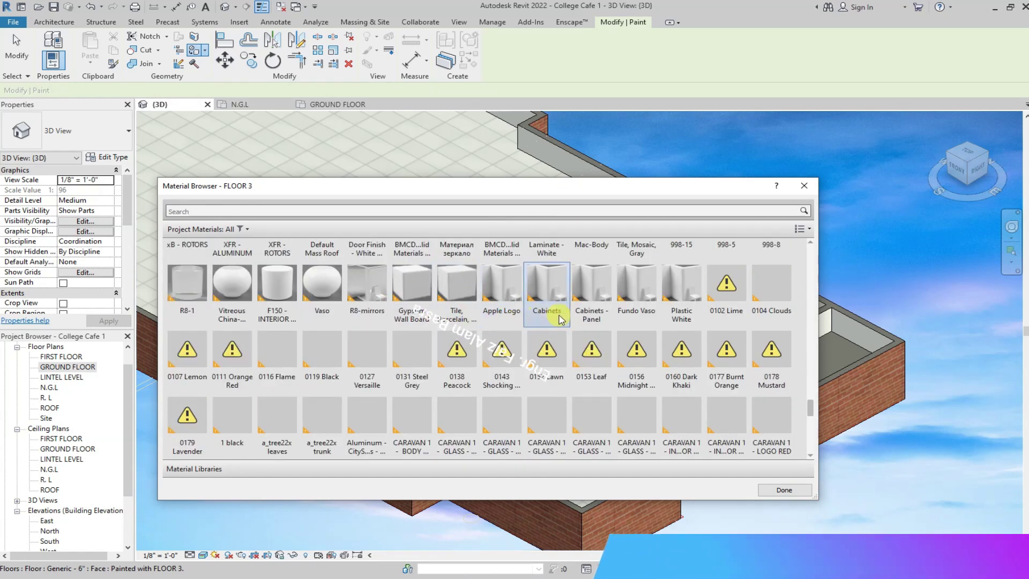
scroll(557, 322, up, 3)
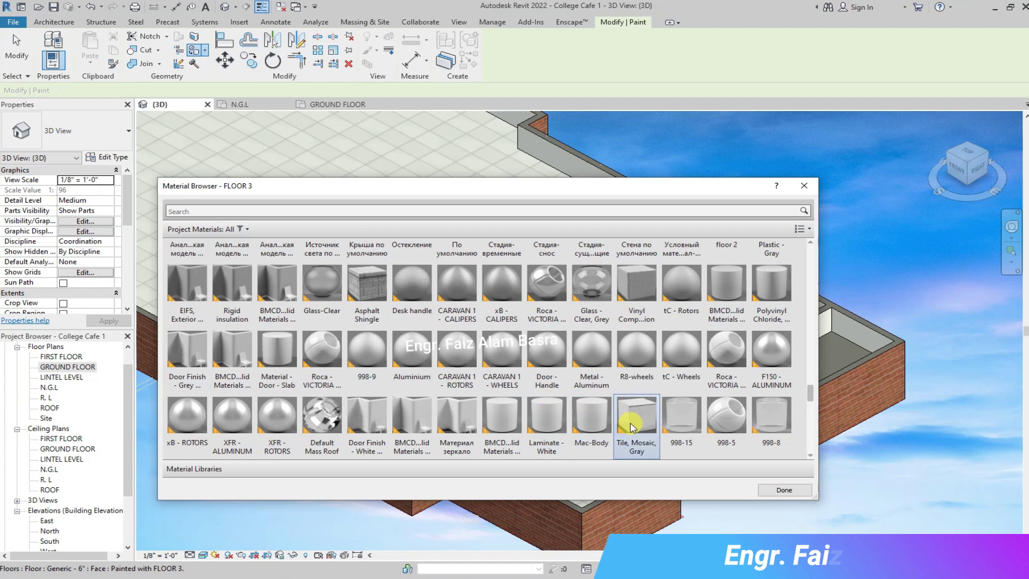
click(838, 350)
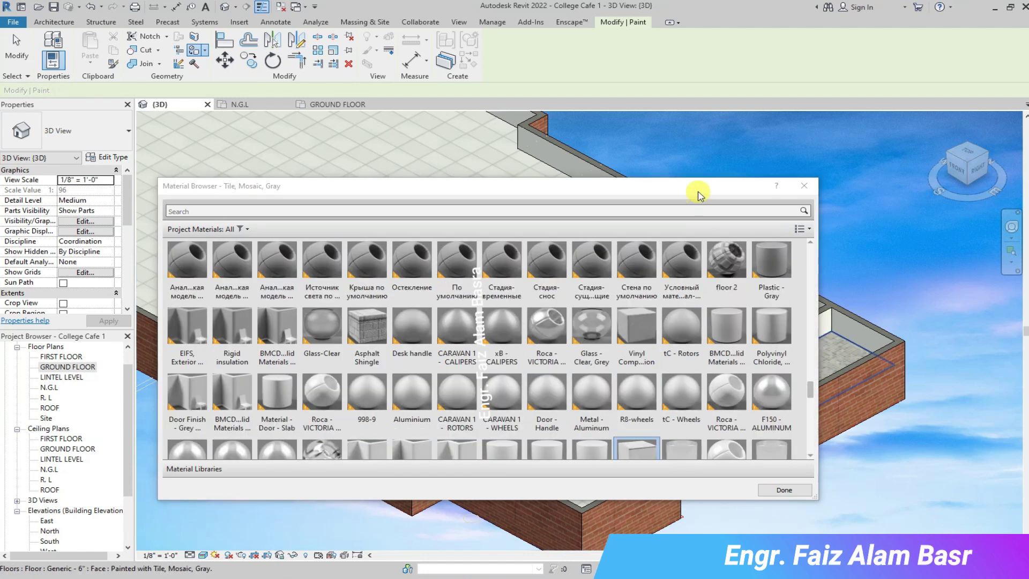
drag(695, 187, 375, 456)
scroll(639, 395, up, 4)
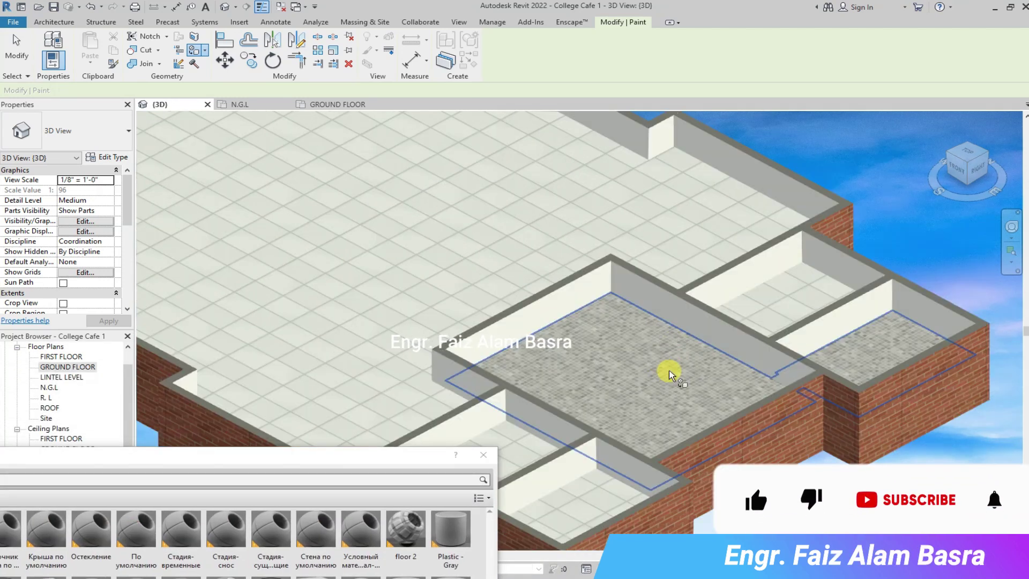
scroll(670, 375, up, 2)
scroll(558, 390, up, 2)
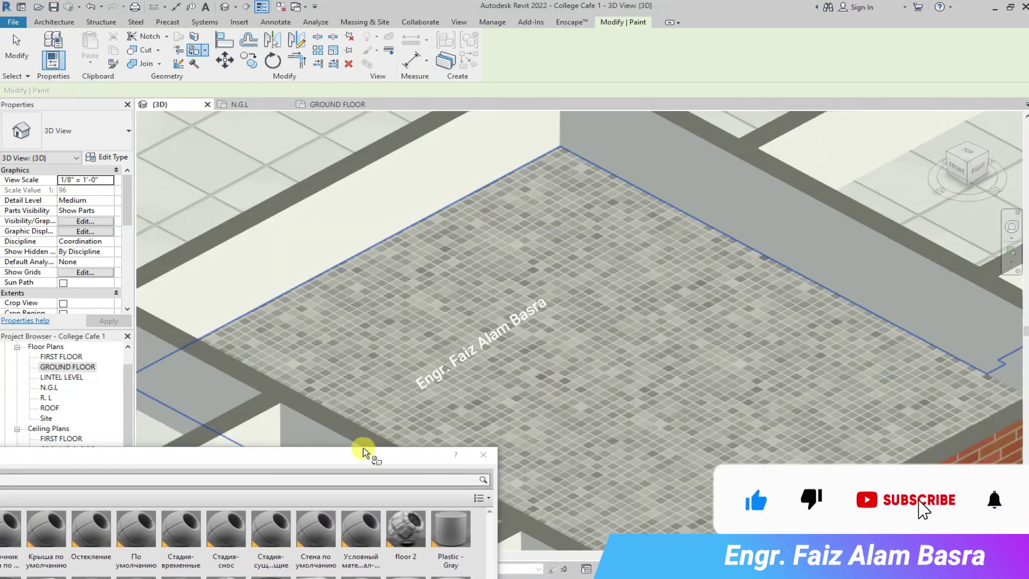
drag(355, 458, 595, 174)
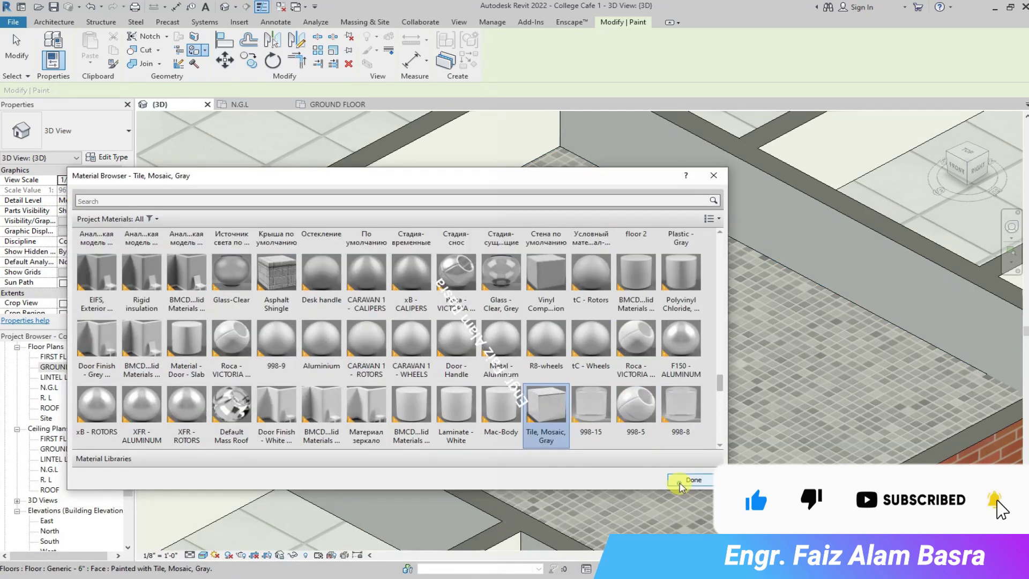
click(715, 501)
Zoom around the 3D view to review the painted floor finishes.
scroll(568, 314, up, 1)
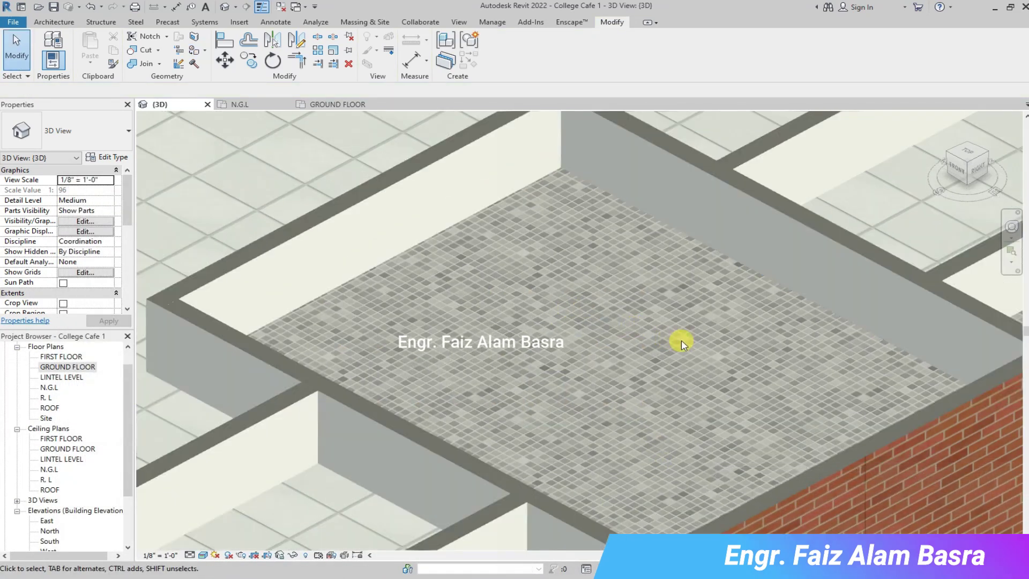
scroll(697, 343, down, 5)
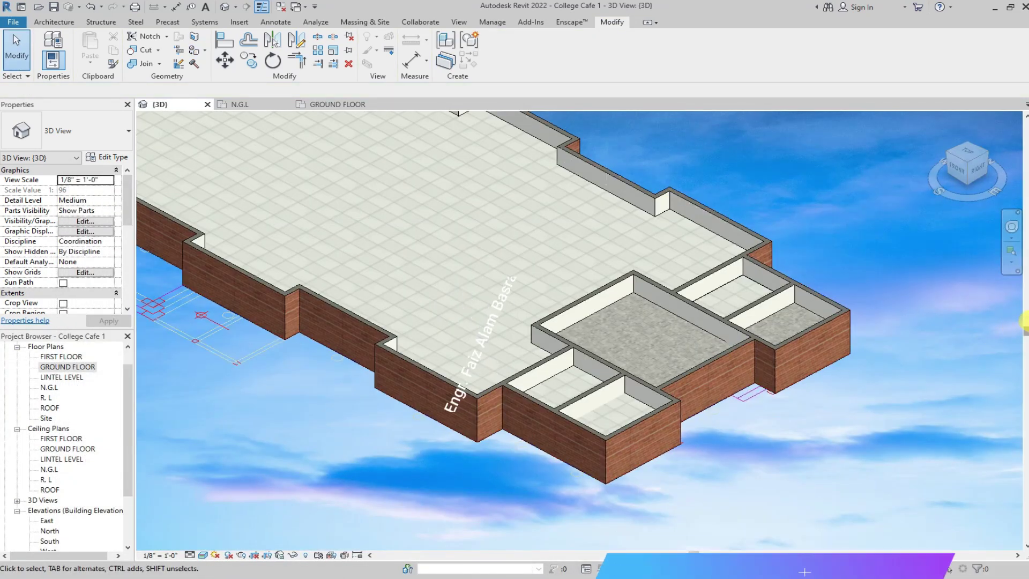
scroll(644, 322, down, 1)
scroll(381, 140, down, 3)
scroll(428, 156, down, 2)
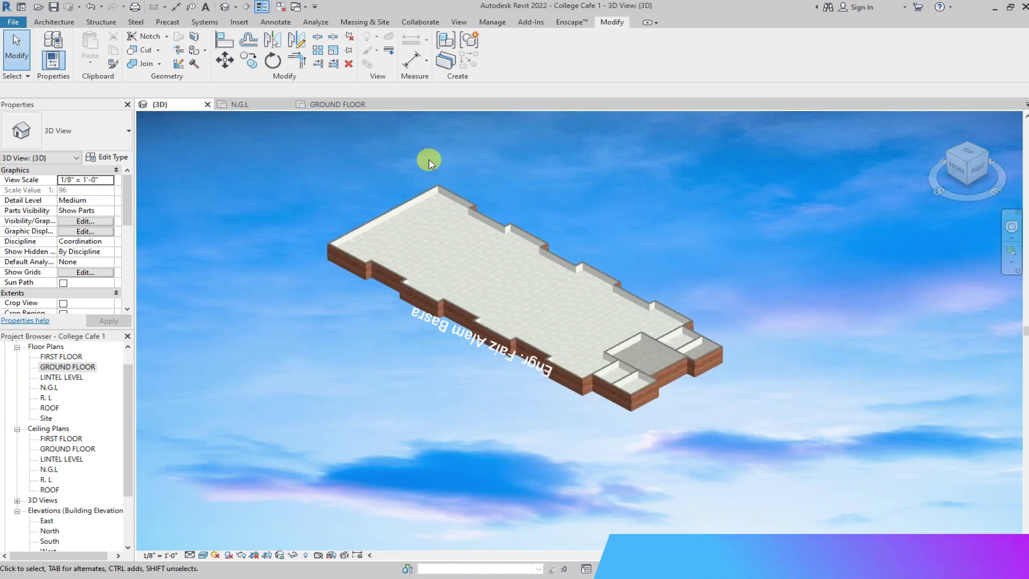
scroll(440, 188, up, 3)
scroll(375, 166, up, 1)
scroll(343, 155, up, 1)
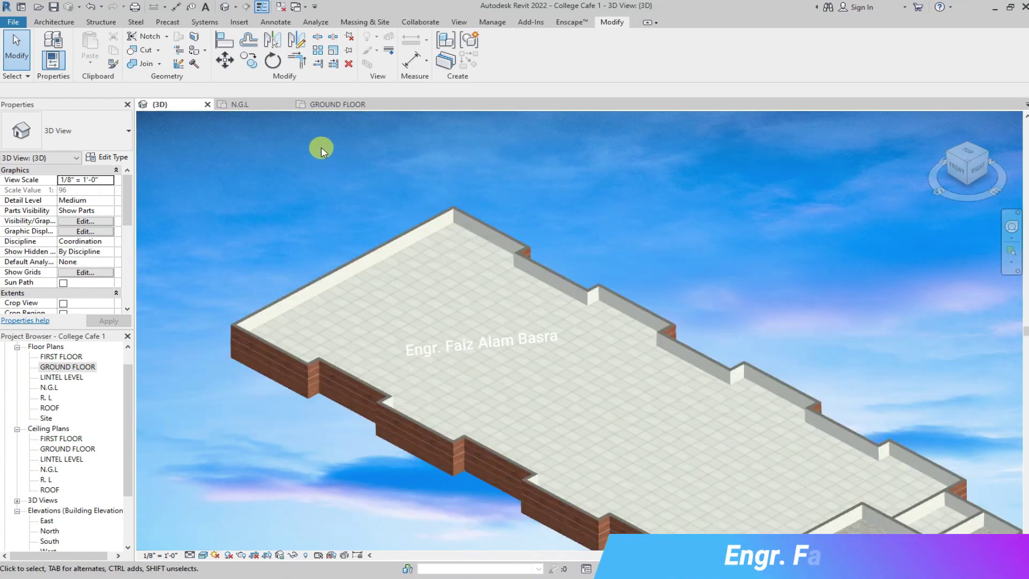
scroll(300, 145, up, 1)
scroll(436, 207, down, 1)
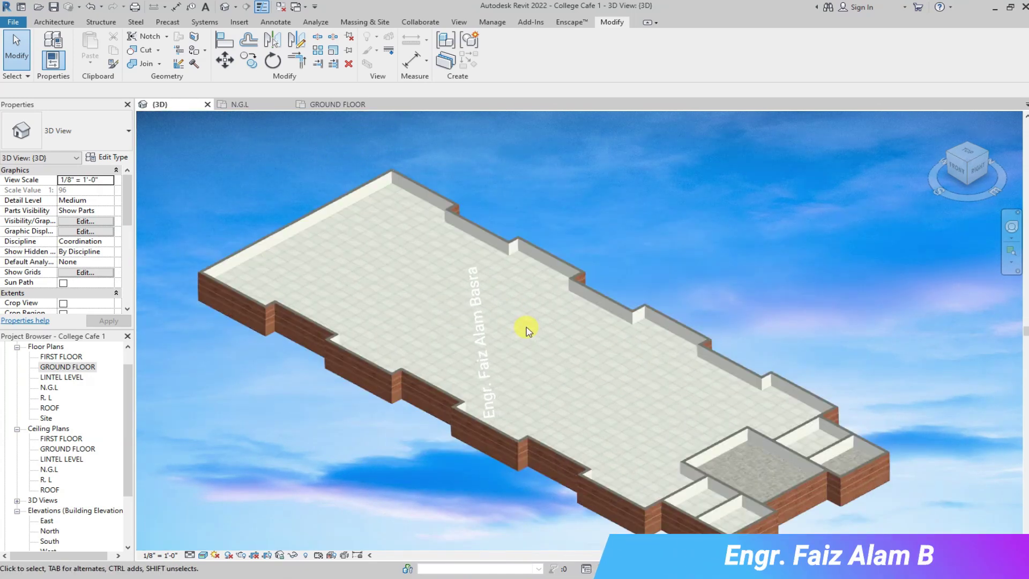
click(203, 555)
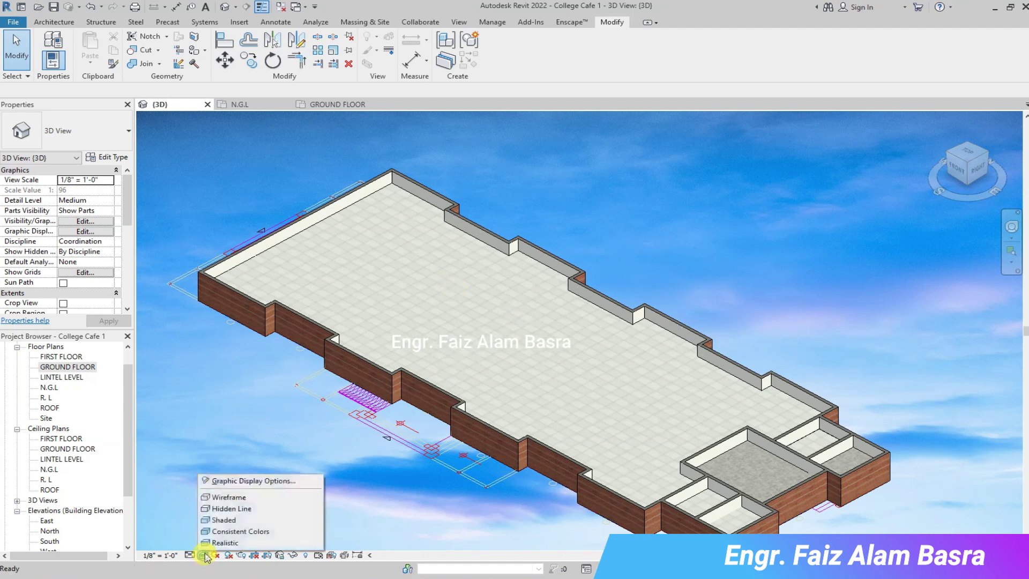
Set the 3D view's Graphic Display Options background to None, removing the sky image.
click(248, 482)
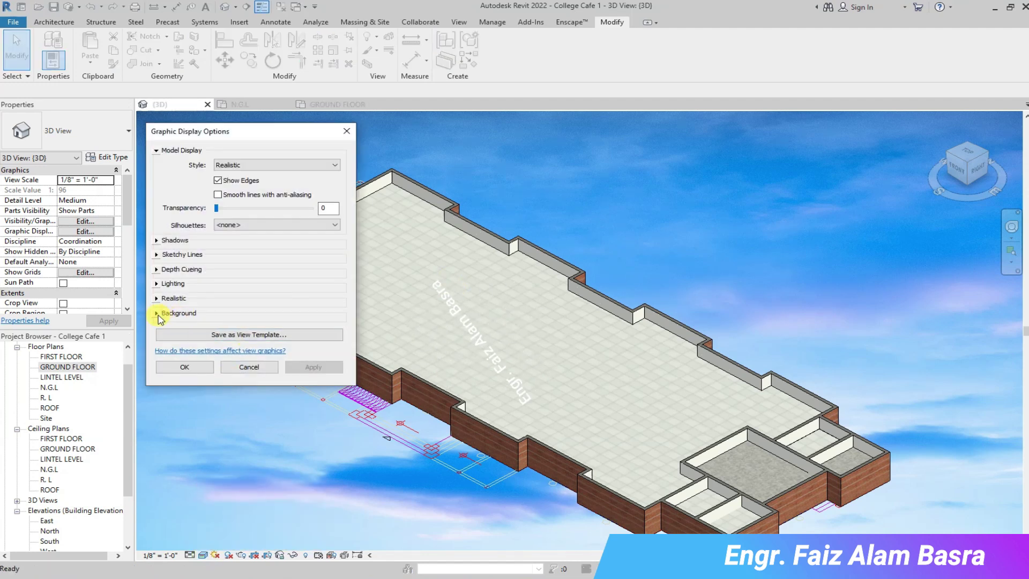
click(157, 314)
click(296, 375)
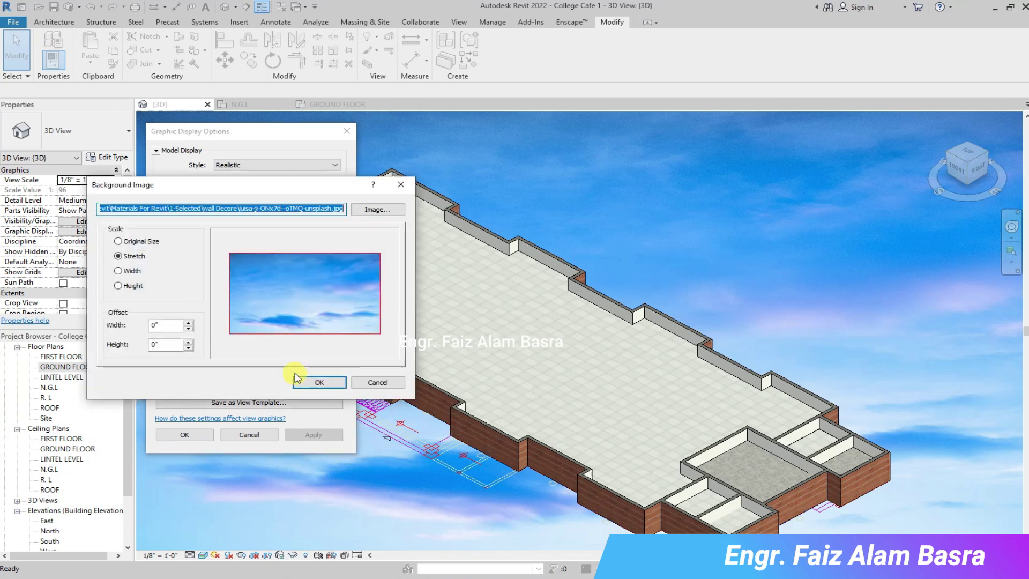
click(369, 383)
click(298, 330)
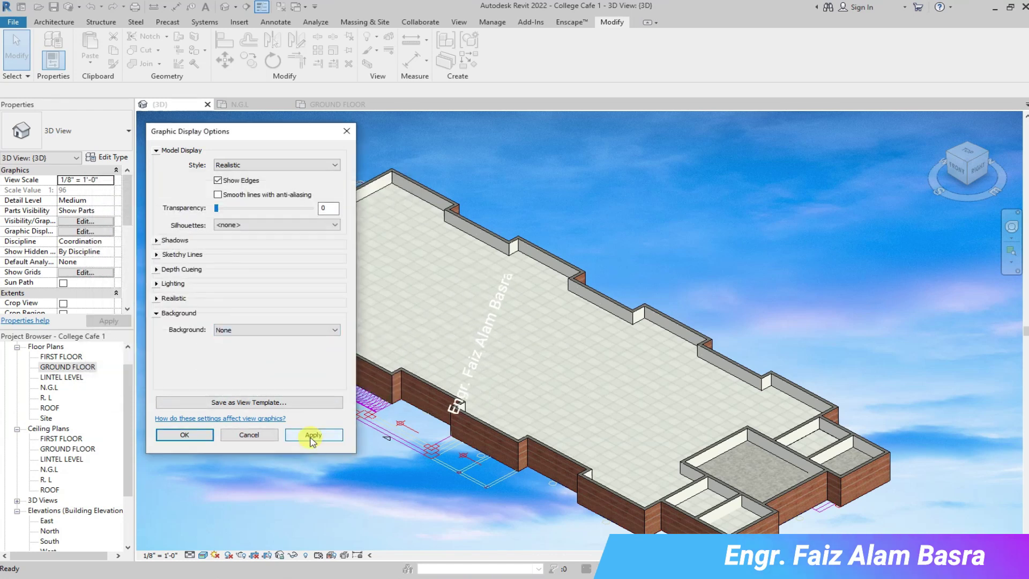
click(313, 434)
click(276, 434)
Zoom the 3D view to check the plain white background.
scroll(278, 426, down, 2)
scroll(444, 322, up, 3)
scroll(333, 287, down, 2)
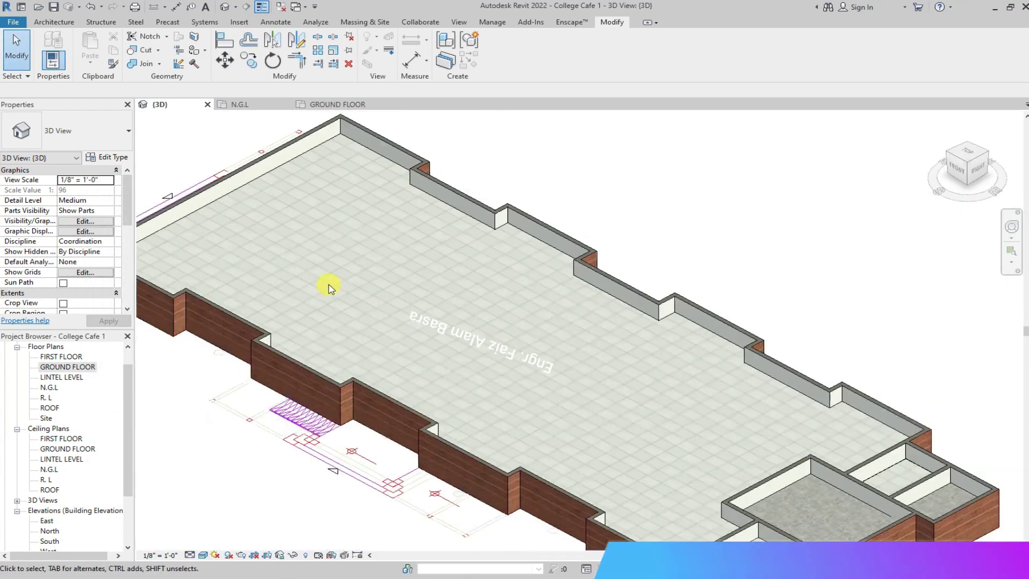
scroll(533, 446, down, 1)
scroll(677, 450, up, 1)
scroll(678, 450, up, 2)
scroll(678, 450, up, 2)
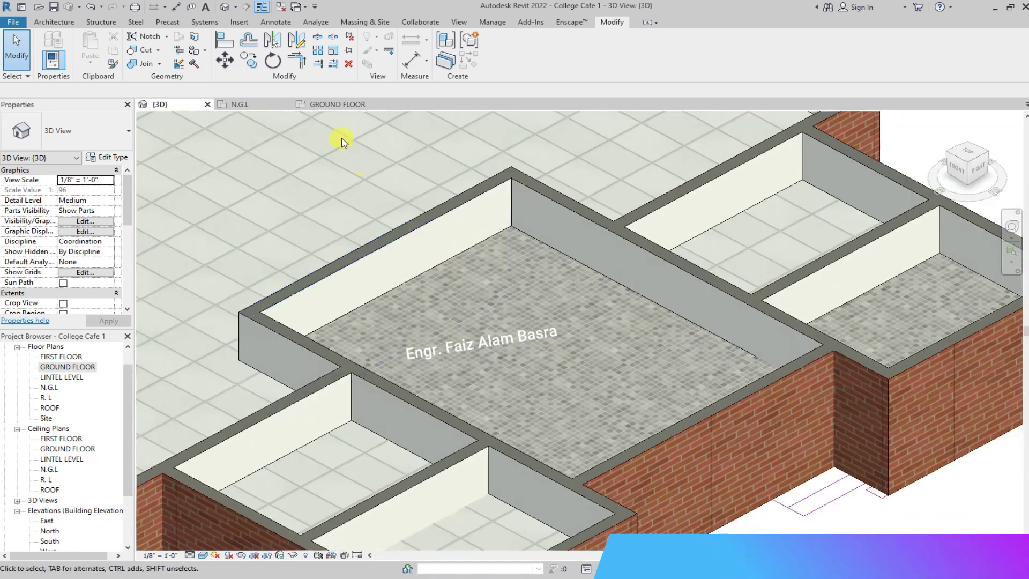
click(499, 24)
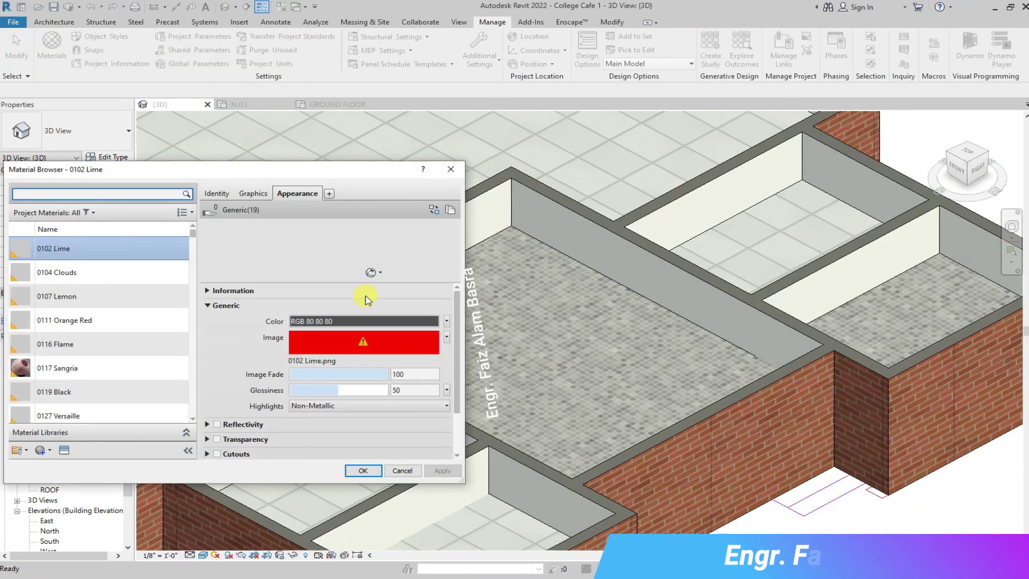
Edit the Tile, Mosaic, Gray image texture's sample size and apply it.
mouse_move(197, 237)
mouse_down()
mouse_move(195, 395)
mouse_move(197, 385)
mouse_up()
scroll(196, 385, down, 3)
click(81, 367)
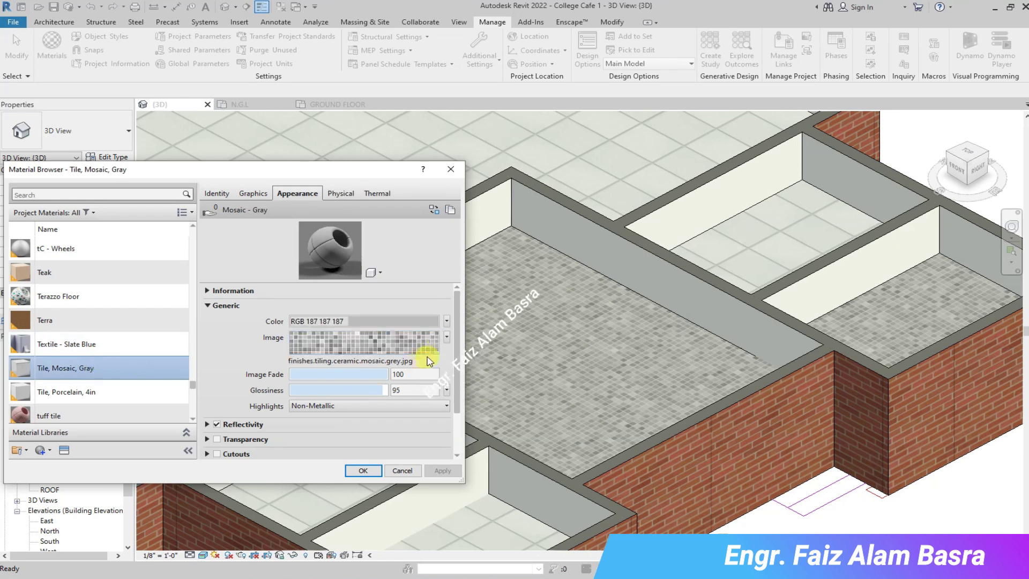
click(447, 336)
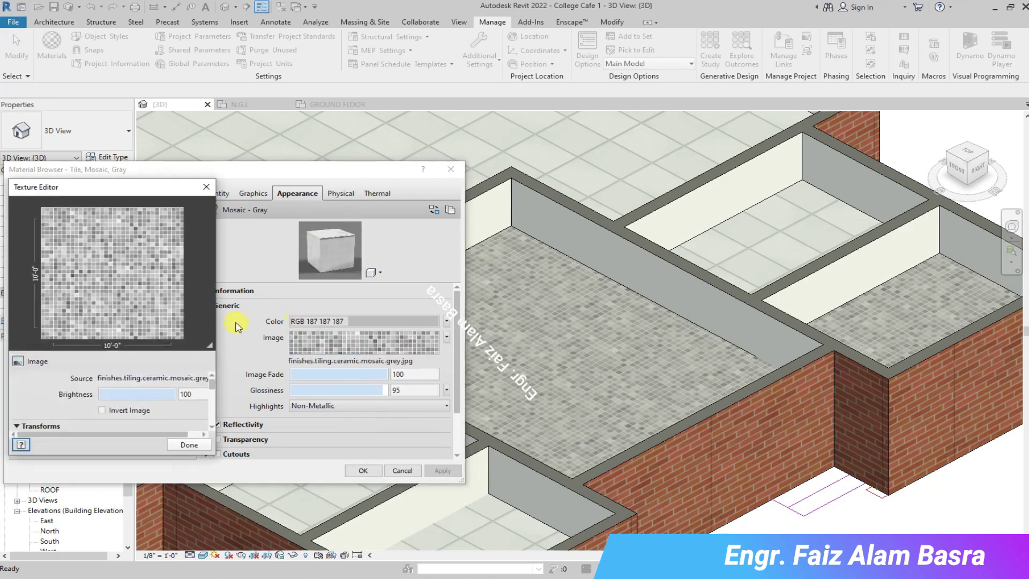
scroll(211, 381, down, 3)
click(104, 387)
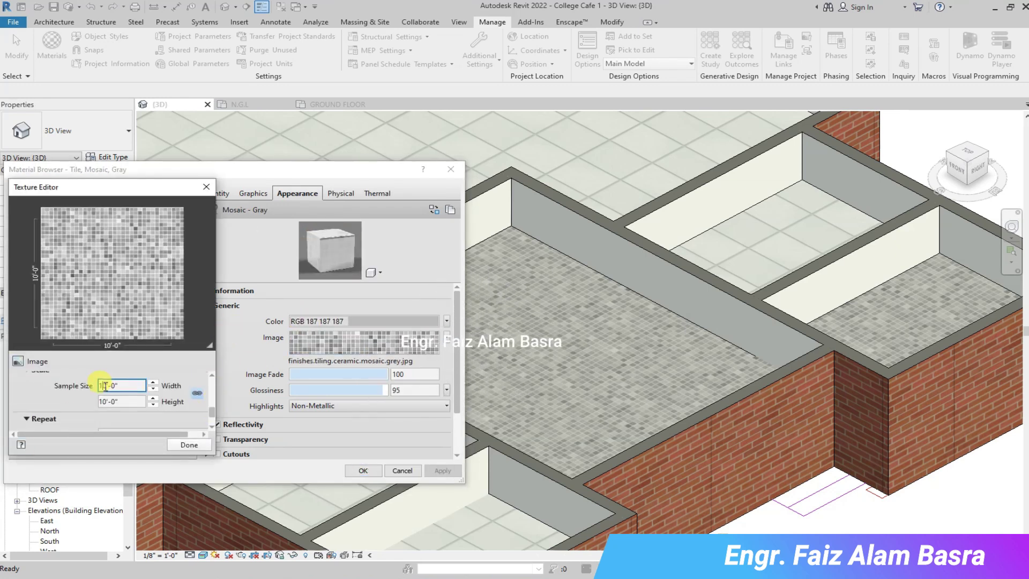
click(188, 445)
click(442, 471)
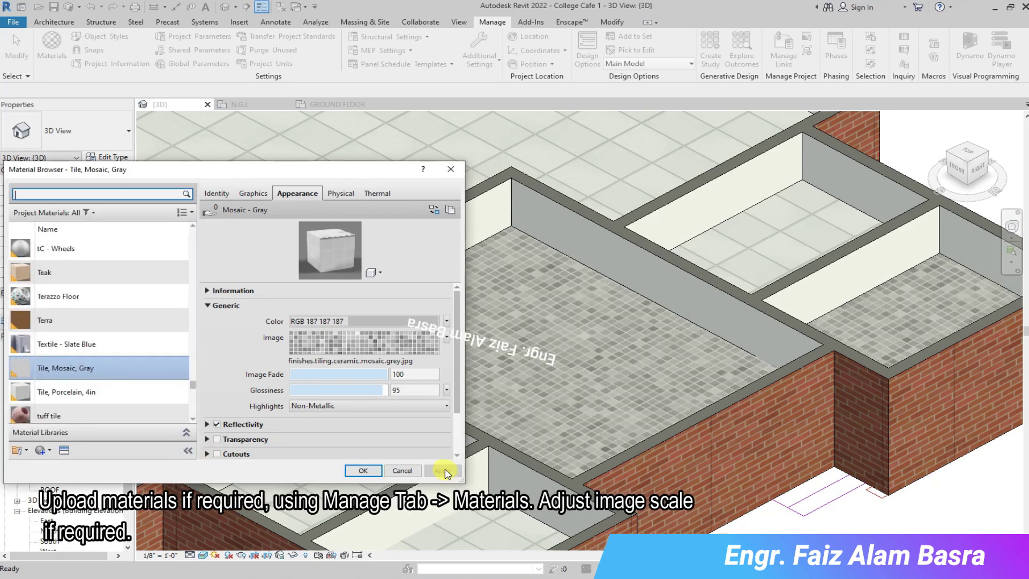
click(446, 337)
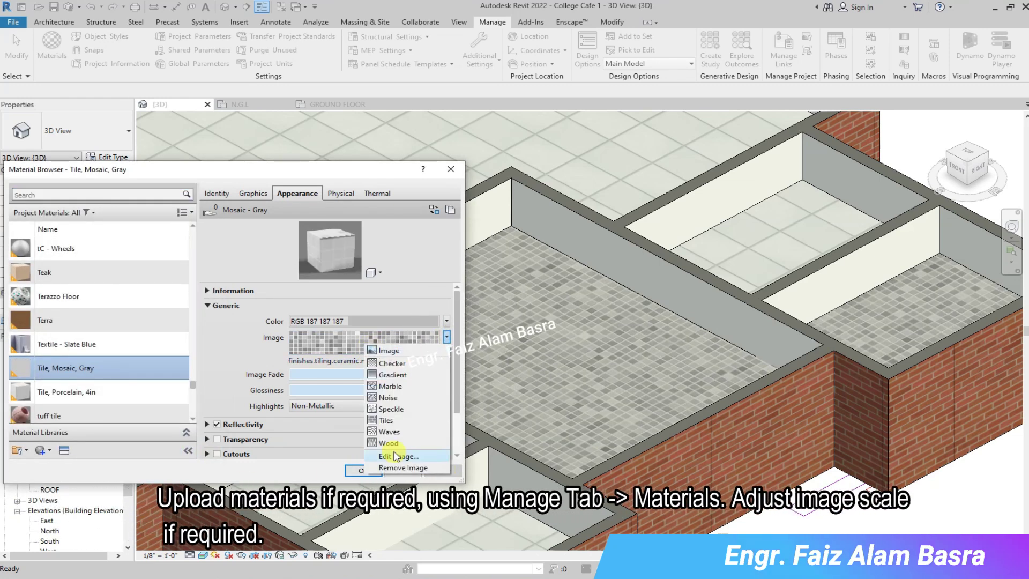
click(396, 456)
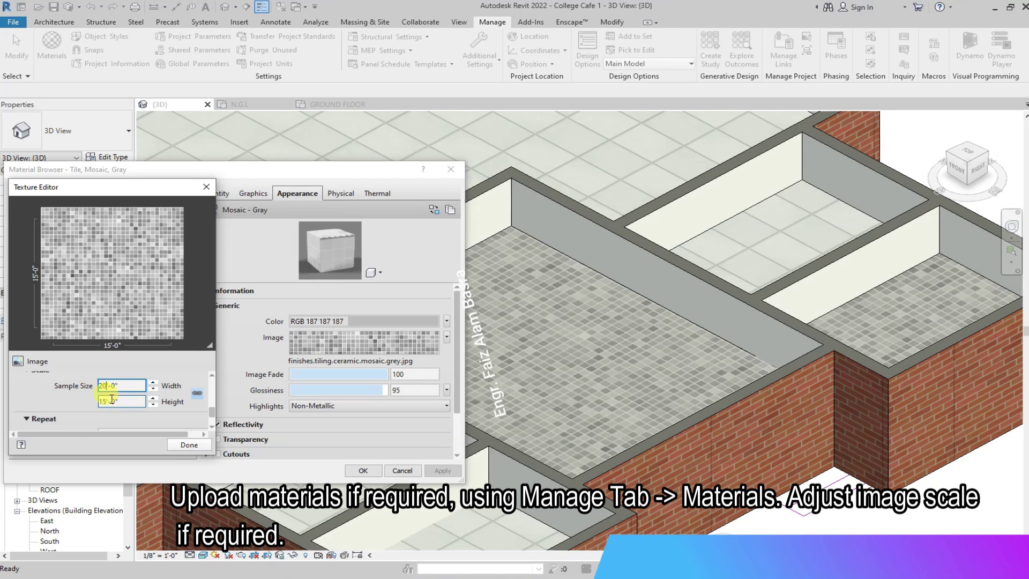
click(204, 447)
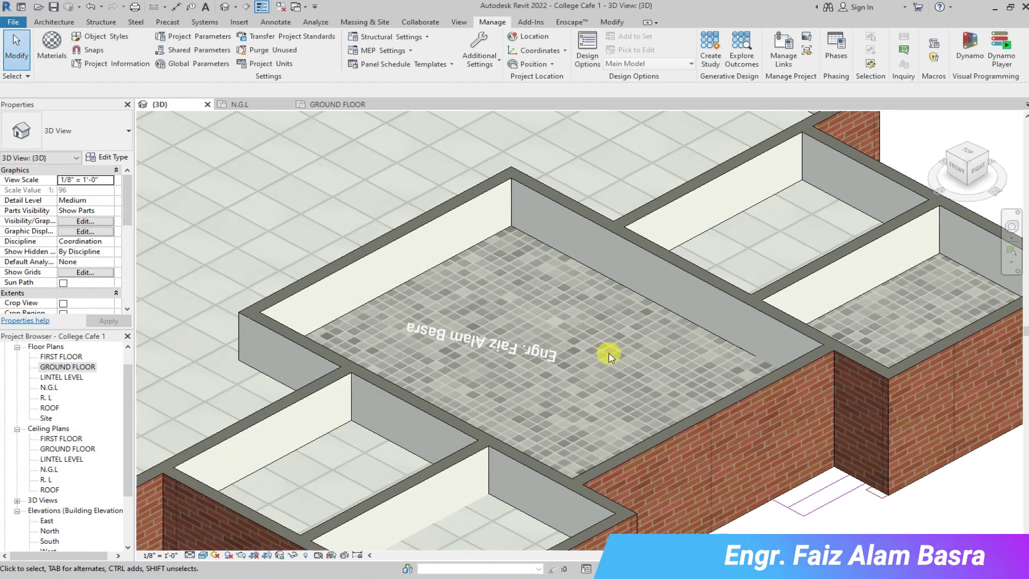
Paint the main cafeteria floor with the WALL 2 material, found by searching 'wall'.
scroll(597, 349, down, 5)
scroll(488, 211, up, 3)
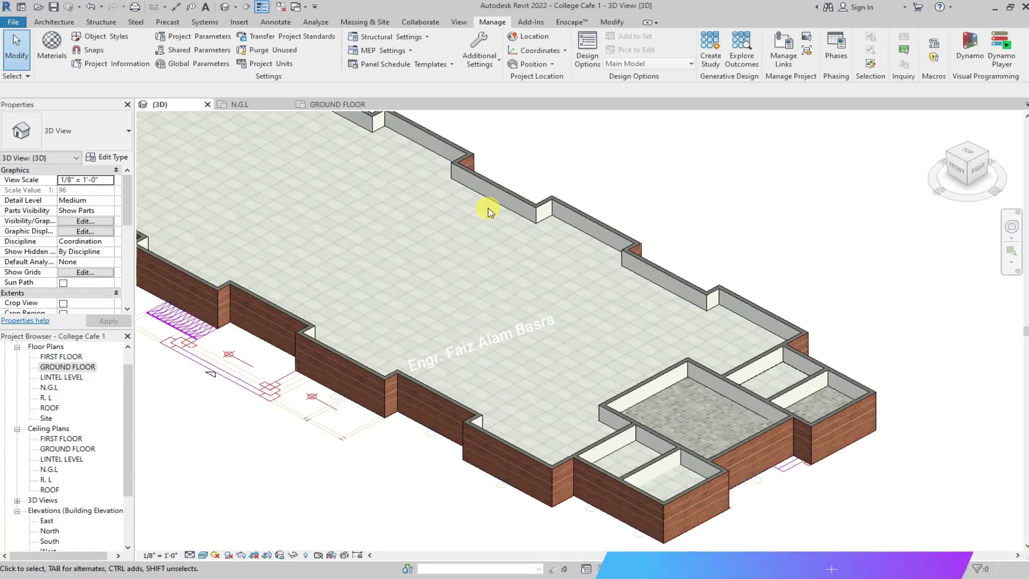
scroll(368, 154, down, 1)
scroll(367, 154, up, 1)
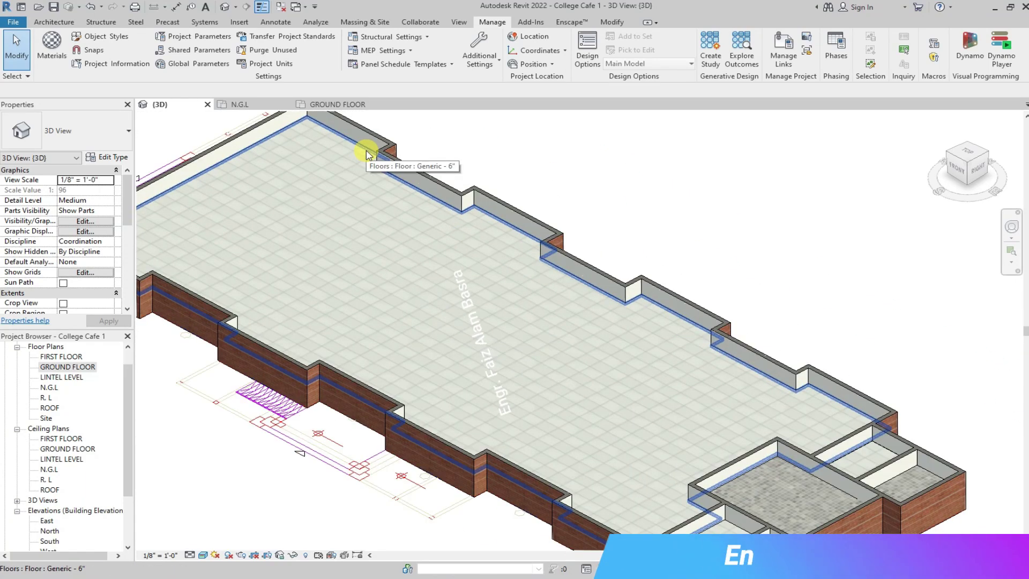
click(604, 26)
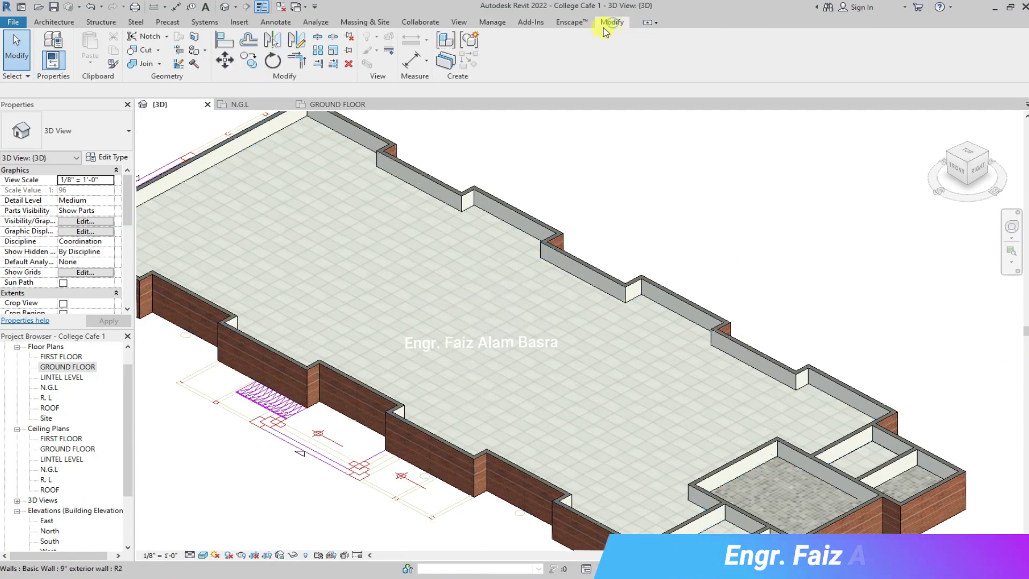
click(194, 50)
text(wa)
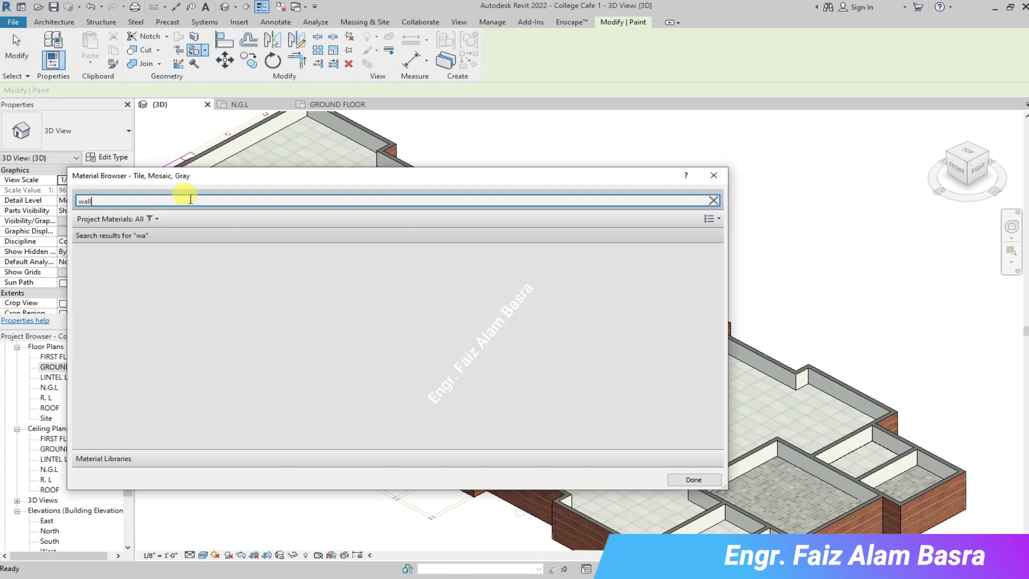
text(ll)
click(277, 268)
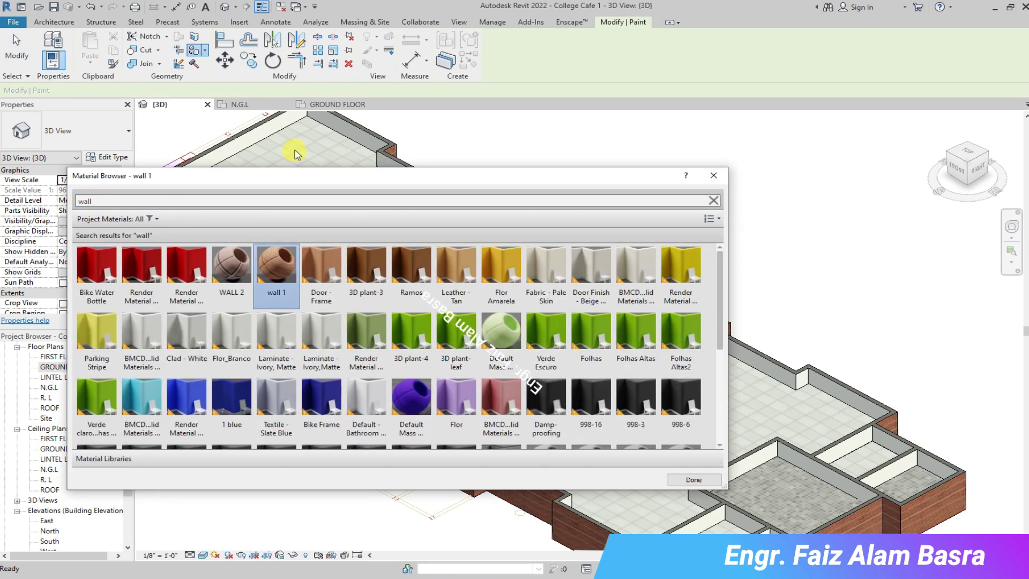
click(296, 153)
click(231, 265)
click(299, 156)
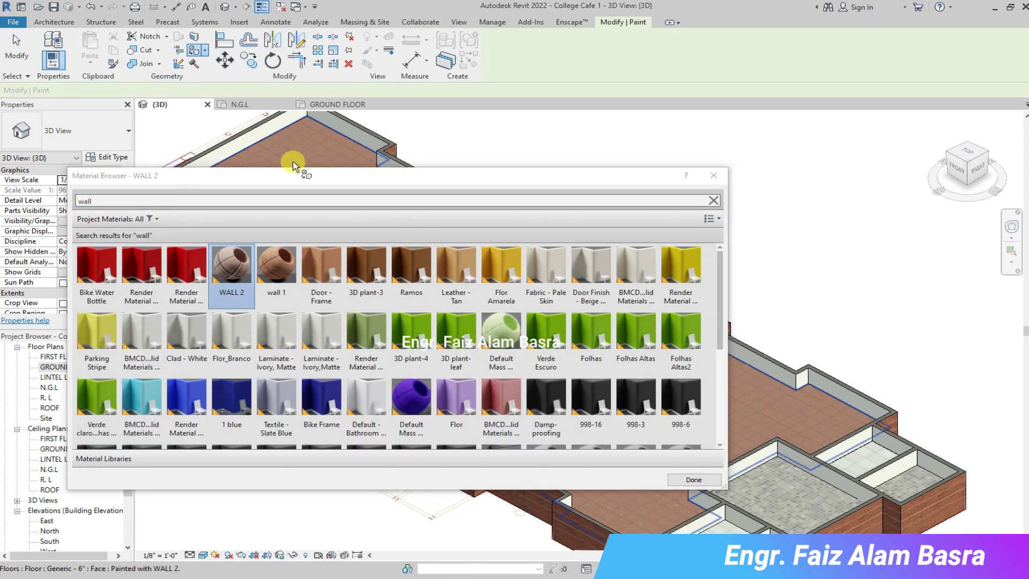
Orbit and zoom the building to inspect the WALL 2 floor finish.
scroll(590, 376, down, 1)
drag(579, 181, 274, 470)
scroll(384, 380, up, 2)
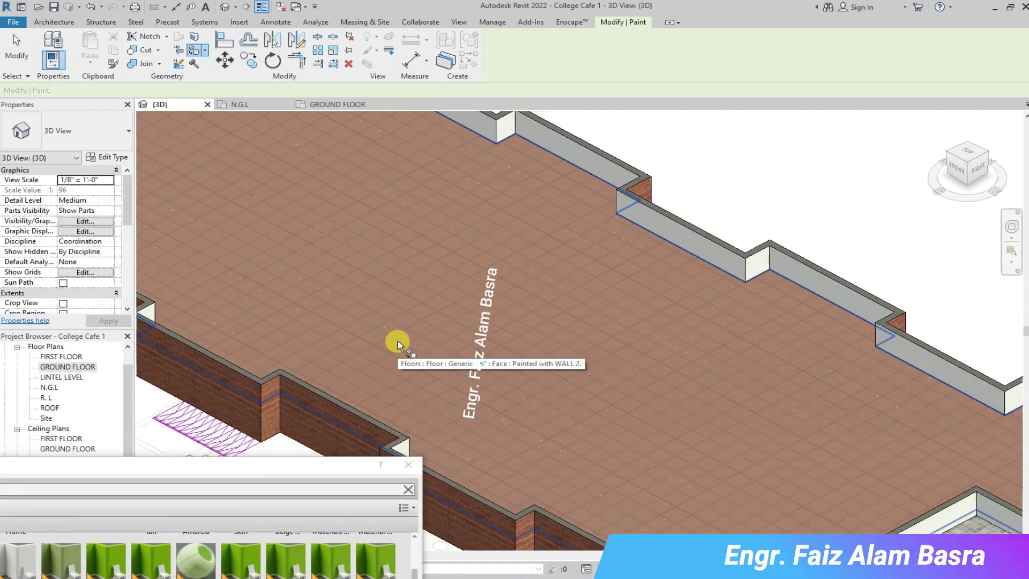
scroll(397, 341, up, 2)
scroll(386, 300, up, 2)
scroll(385, 307, down, 3)
shift+middle_drag(379, 288, 292, 234)
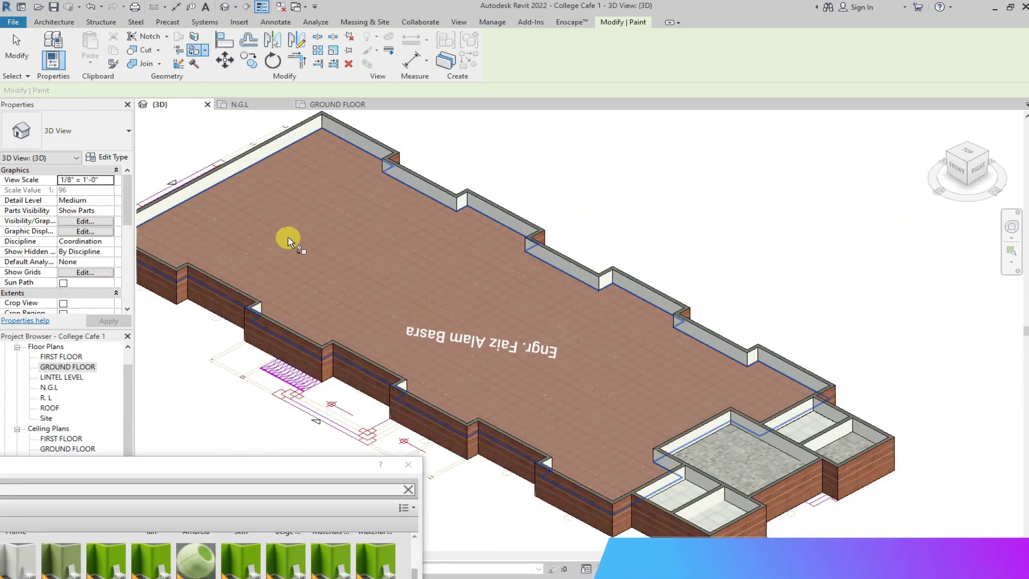
scroll(691, 408, down, 3)
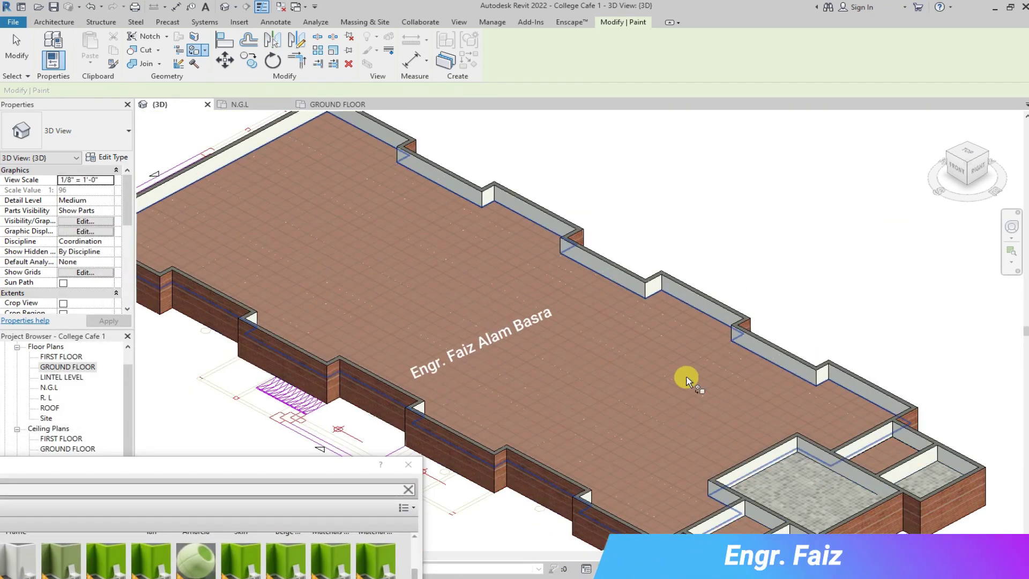
scroll(725, 402, down, 2)
shift+middle_drag(726, 402, 756, 409)
scroll(752, 361, up, 5)
scroll(751, 362, up, 2)
scroll(741, 353, up, 1)
scroll(742, 353, down, 2)
scroll(745, 349, down, 2)
scroll(745, 346, down, 2)
mouse_move(338, 461)
mouse_down()
mouse_move(400, 280)
mouse_move(444, 281)
mouse_up()
drag(337, 279, 605, 288)
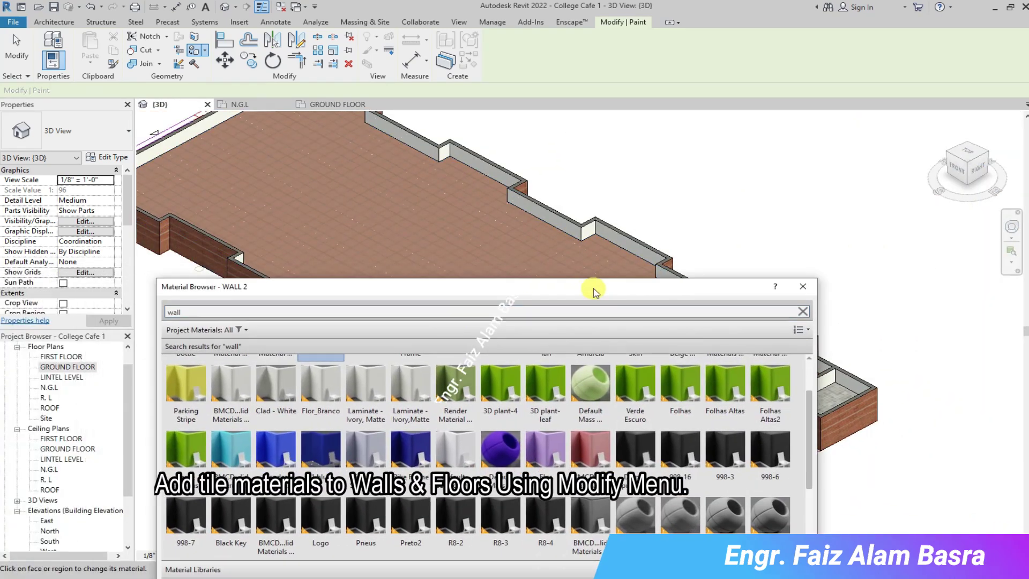
scroll(444, 375, up, 2)
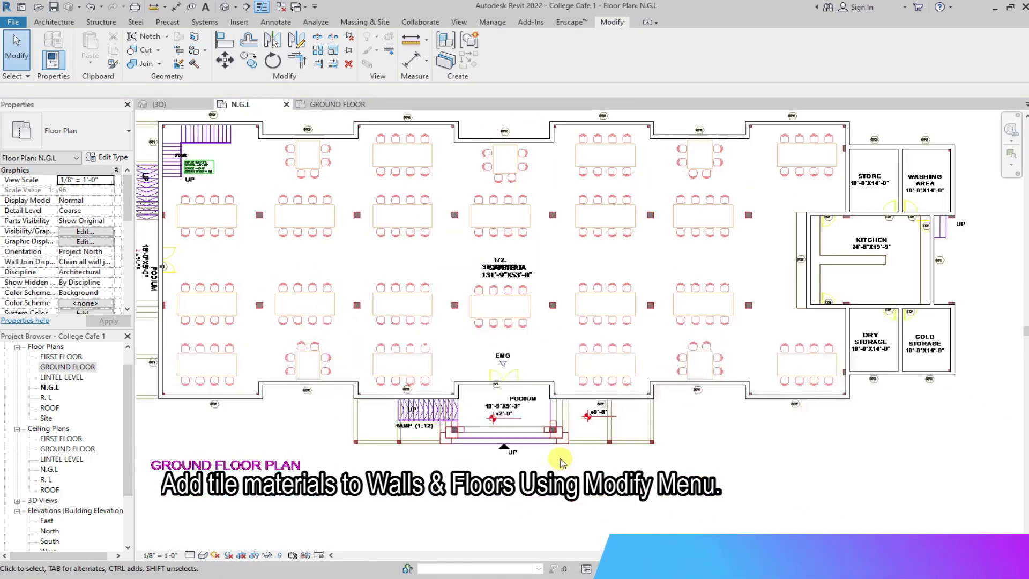
Place a 5' x 7' IntDbl double door in the EMG podium entrance wall.
scroll(482, 423, up, 2)
scroll(493, 395, up, 2)
scroll(498, 390, down, 5)
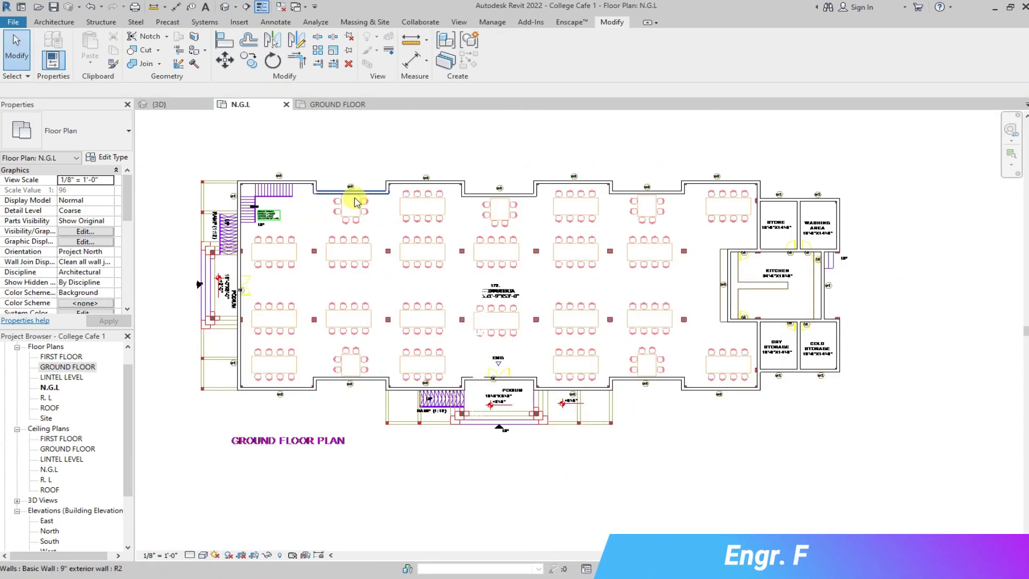
scroll(357, 197, up, 1)
scroll(356, 199, up, 1)
click(54, 22)
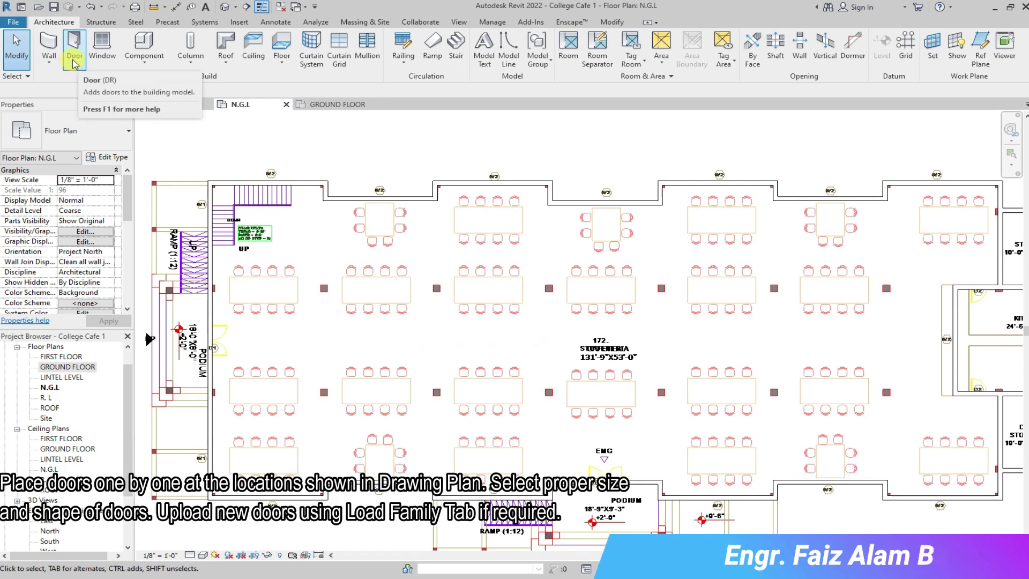
click(74, 46)
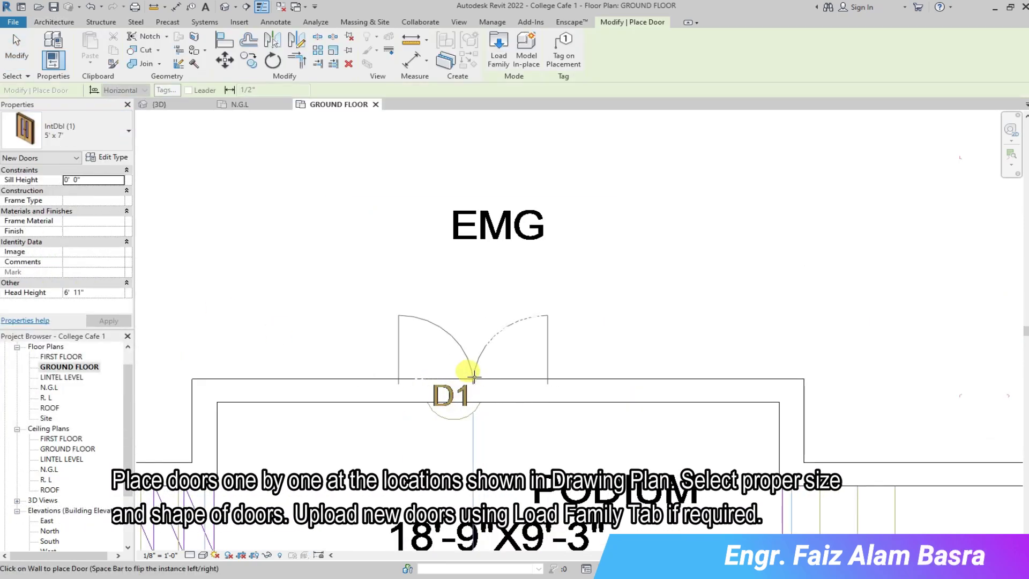
scroll(469, 375, down, 2)
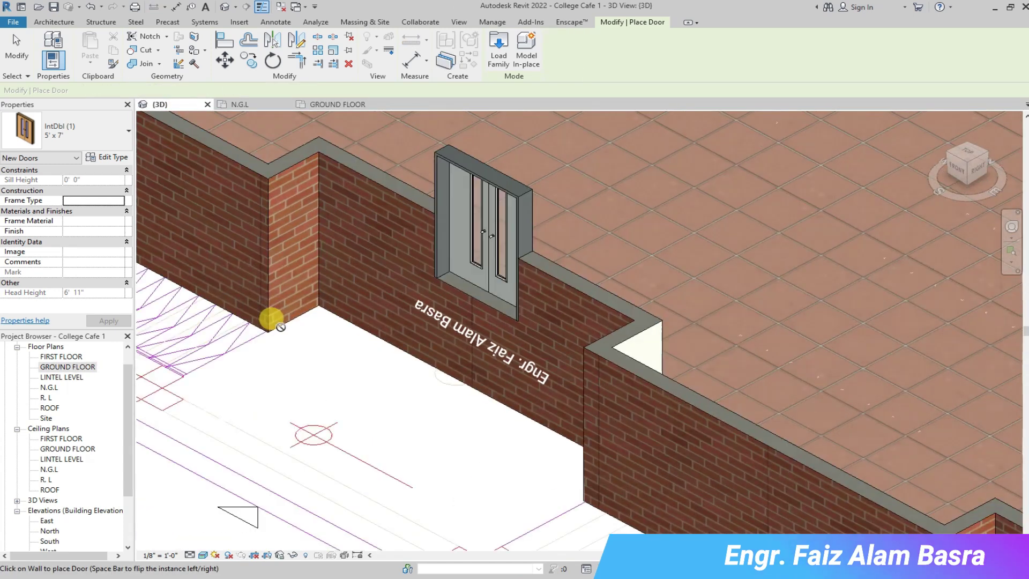
key(Escape)
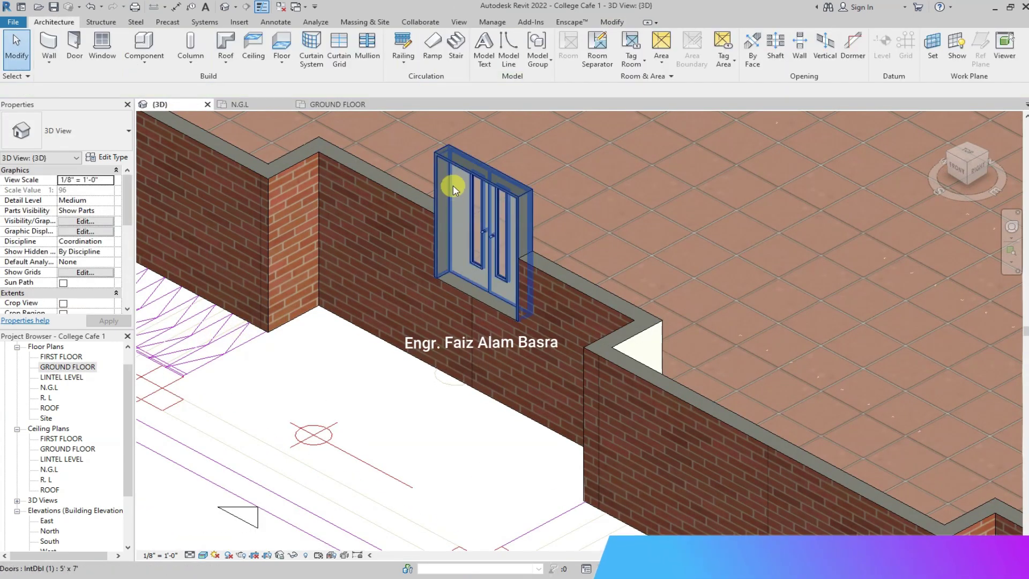
Check the placed double door's Sill Height in Properties and apply it.
click(453, 197)
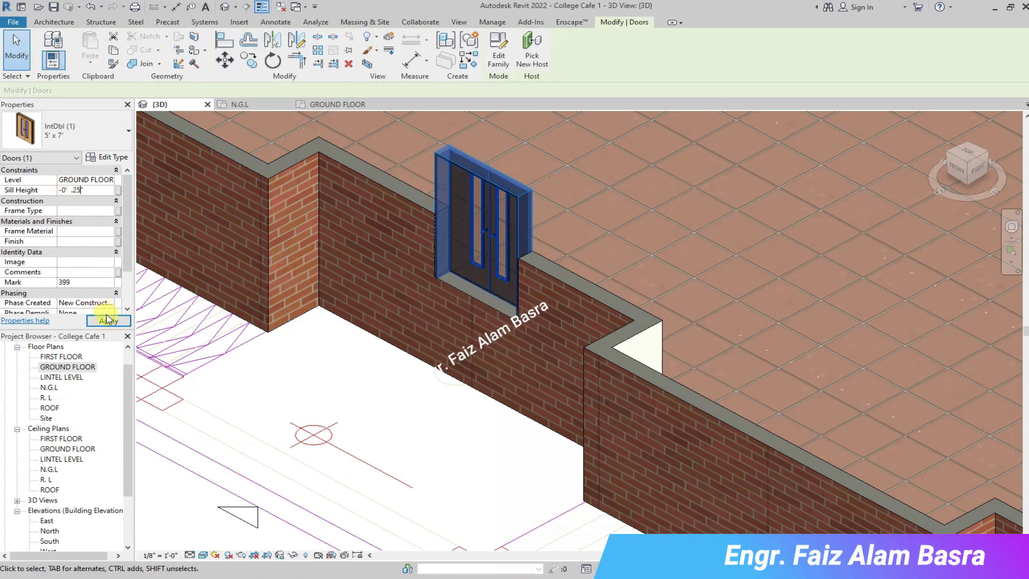
key(Escape)
scroll(482, 289, up, 5)
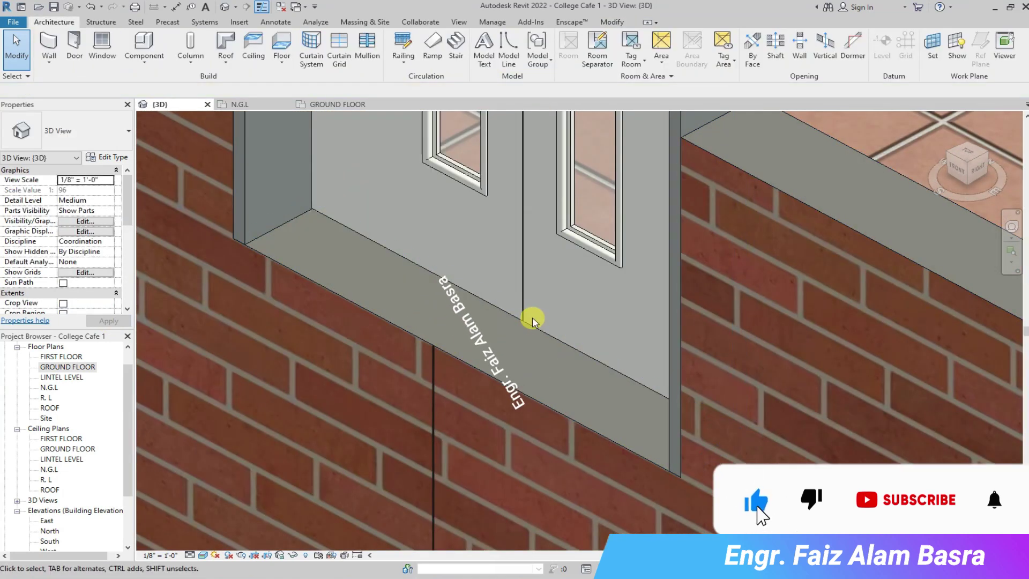
click(533, 320)
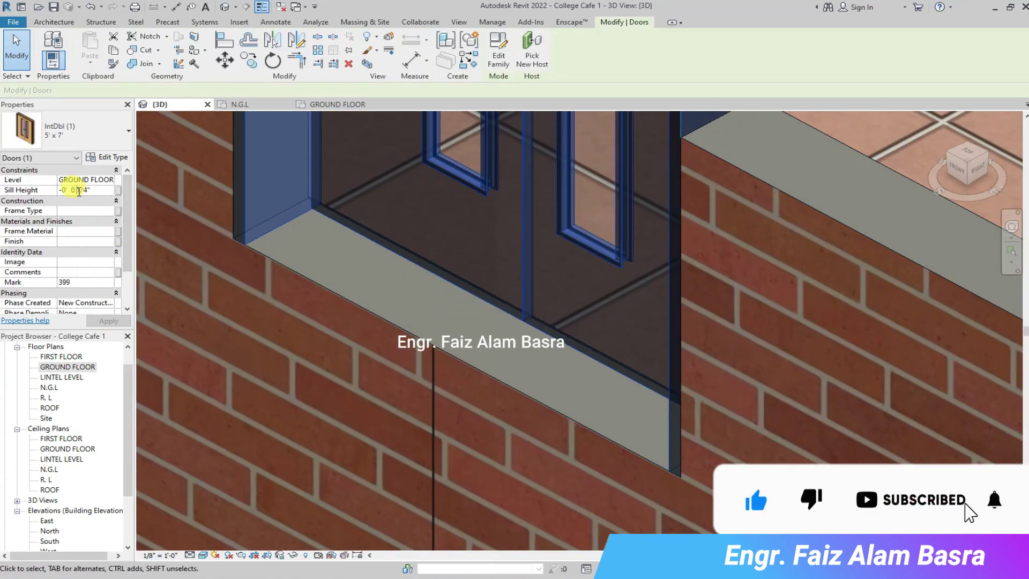
click(108, 321)
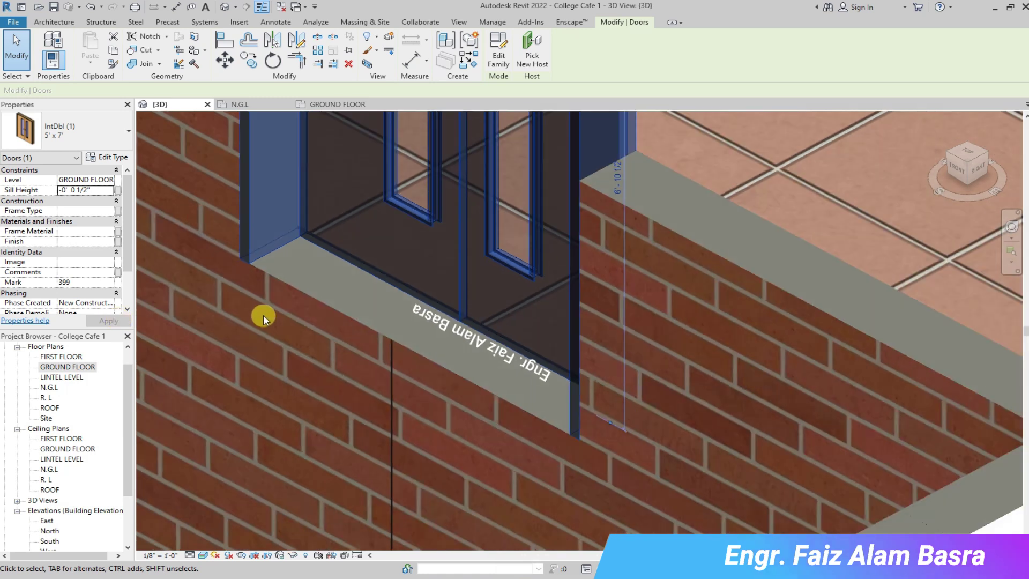
key(Escape)
scroll(309, 320, down, 2)
scroll(309, 320, down, 2)
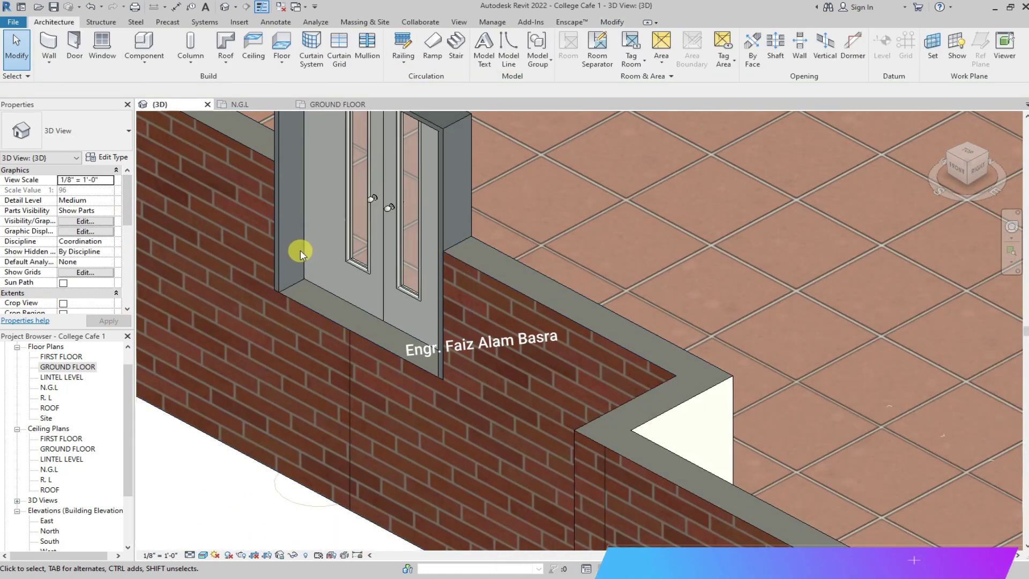
click(300, 251)
click(99, 190)
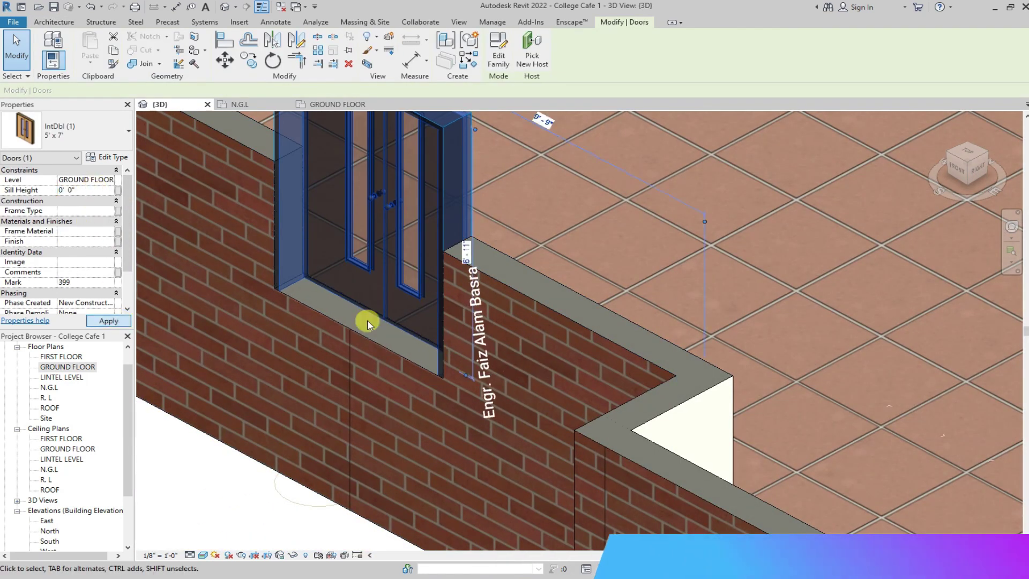
scroll(368, 320, down, 3)
scroll(368, 320, down, 2)
On the GROUND FLOOR plan, place a second 5' x 7' IntDbl door in the left podium wall.
click(337, 104)
scroll(429, 376, down, 3)
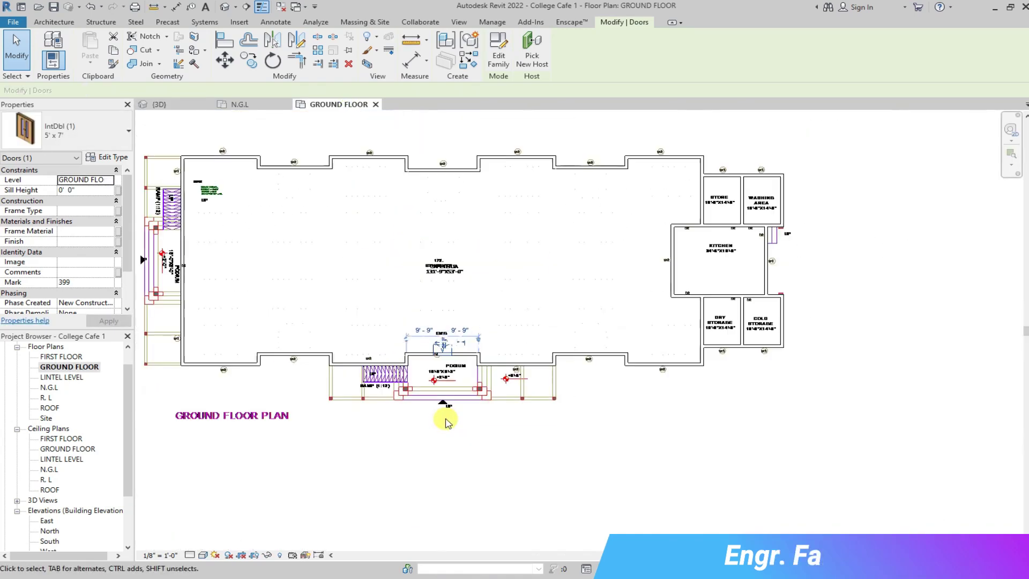
scroll(172, 261, up, 2)
scroll(172, 261, up, 2)
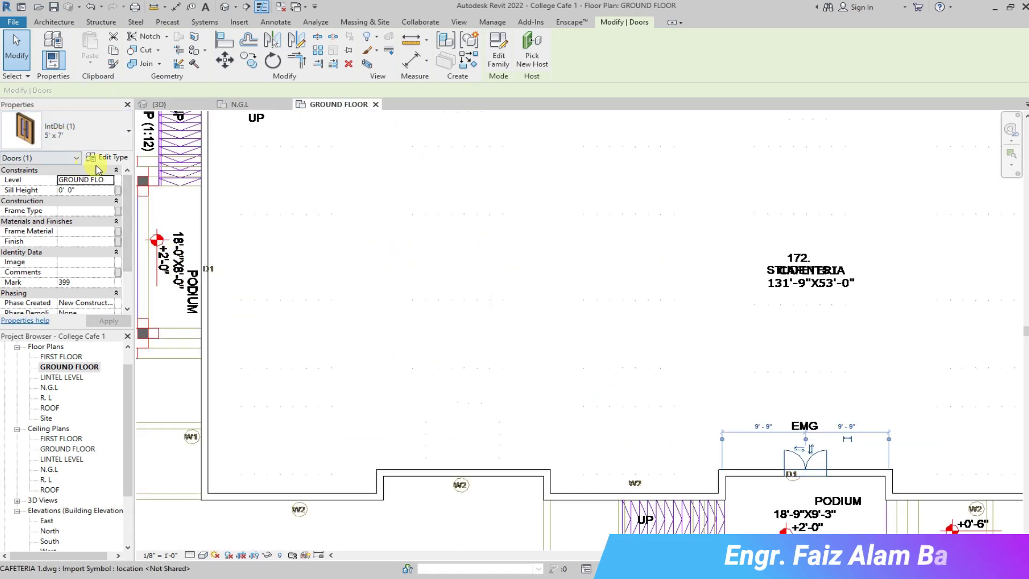
click(57, 24)
click(75, 46)
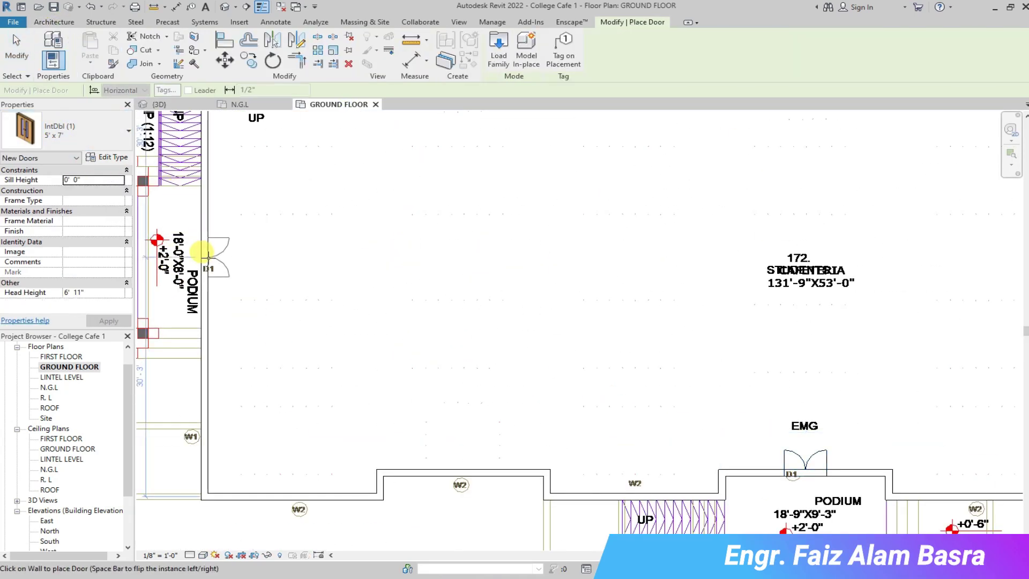
scroll(226, 252, down, 3)
scroll(238, 262, up, 4)
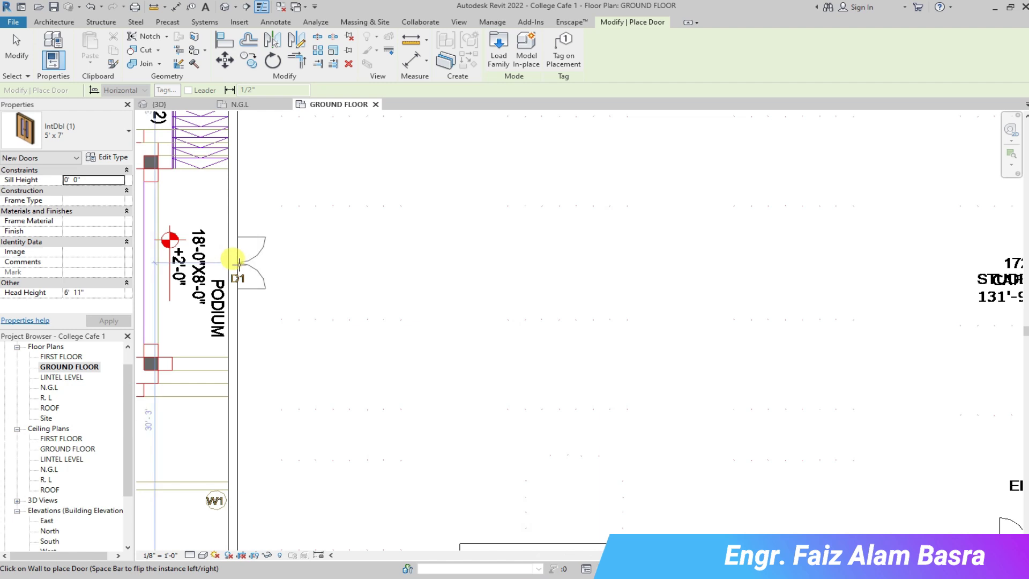
scroll(239, 262, down, 1)
scroll(238, 260, down, 1)
click(238, 259)
Start the Window tool and browse the available window type sizes.
key(Escape)
click(99, 48)
click(70, 130)
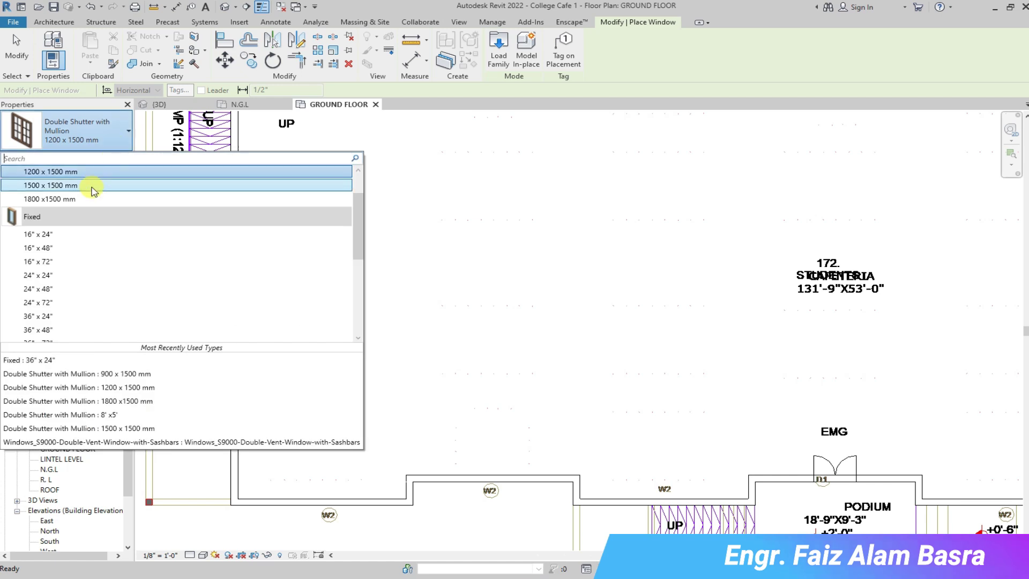
Choose the Double Shutter with Mullion 1800 x 1500 mm type, then end placement on GROUND FLOOR.
scroll(94, 190, up, 1)
click(85, 246)
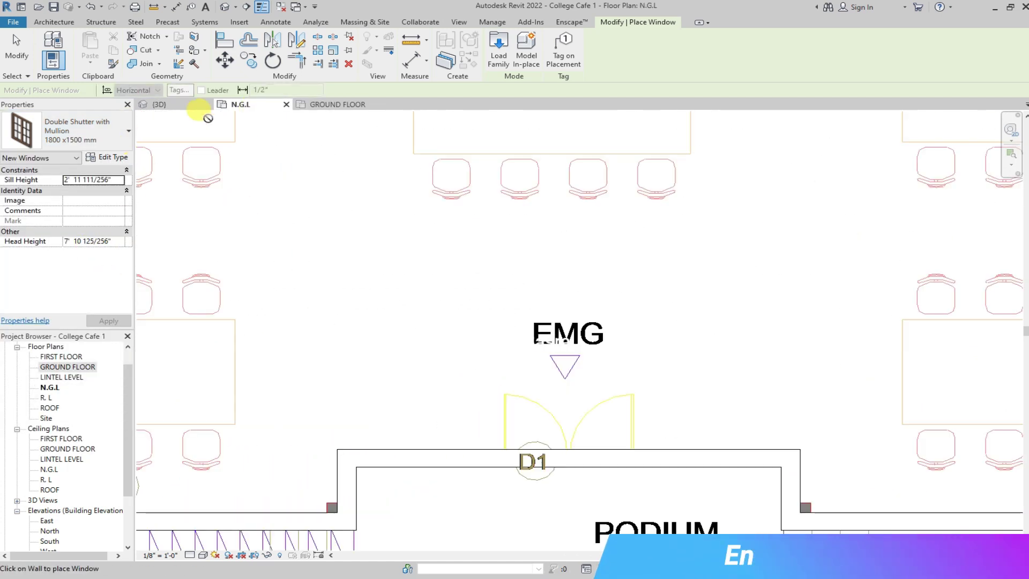
click(326, 105)
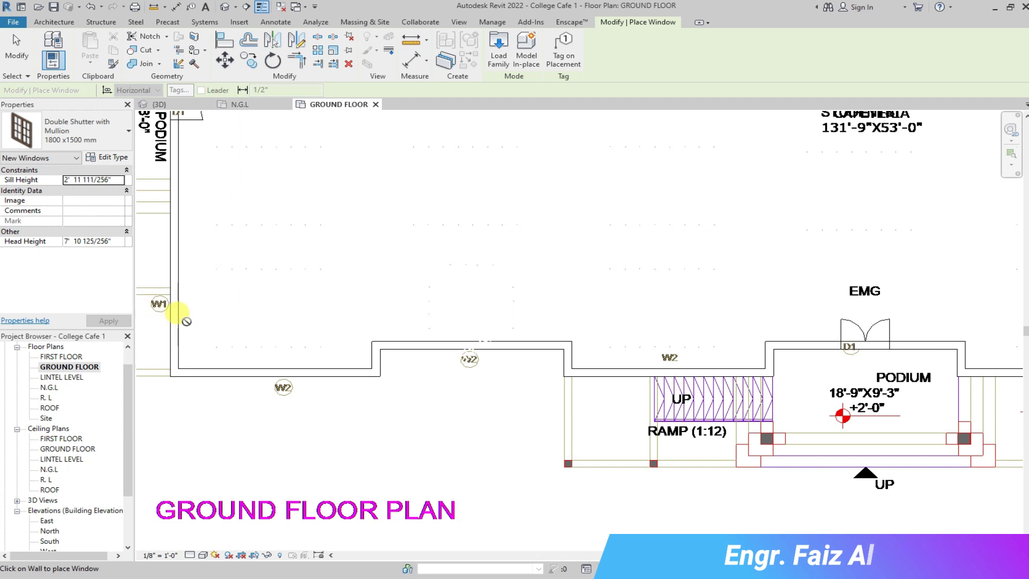
key(Escape)
scroll(126, 218, down, 3)
scroll(115, 270, down, 3)
scroll(279, 384, down, 4)
scroll(402, 184, up, 1)
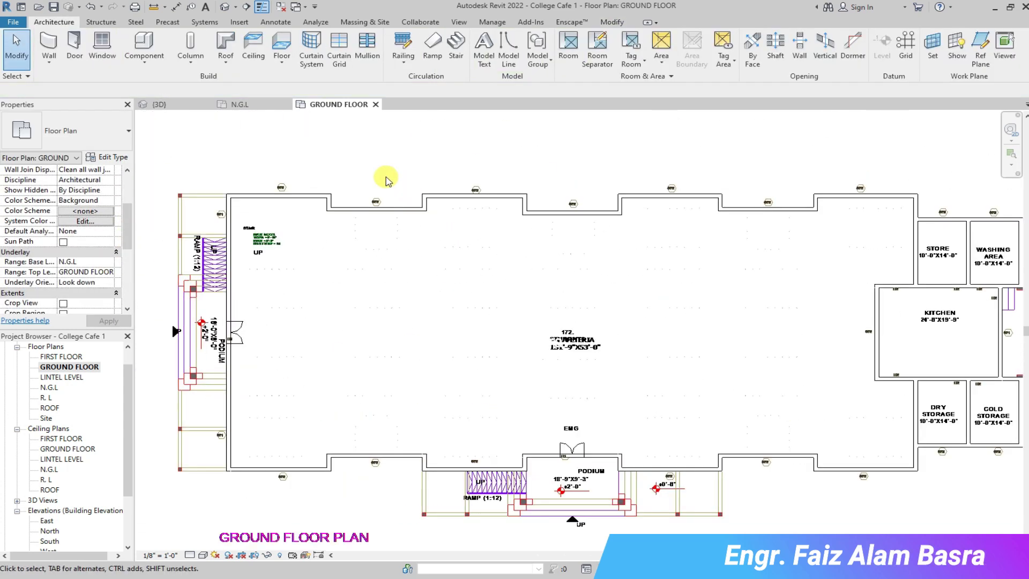
Restart the window tool with WN, check N.G.L, and dismiss the 'Project Not Saved Recently' reminder.
key(w)
key(n)
scroll(247, 459, up, 3)
scroll(301, 472, down, 3)
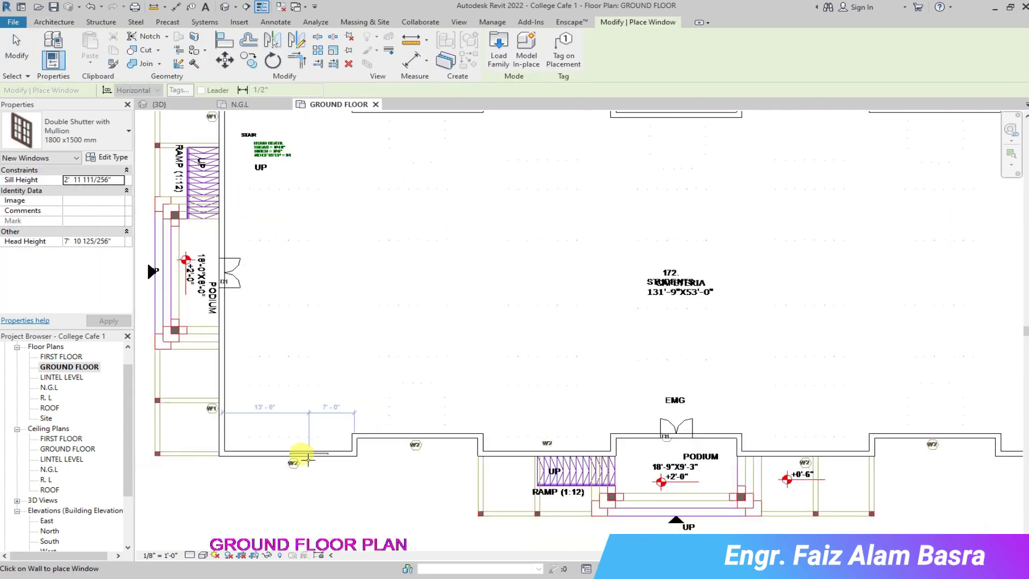
scroll(299, 455, down, 2)
click(252, 105)
click(462, 266)
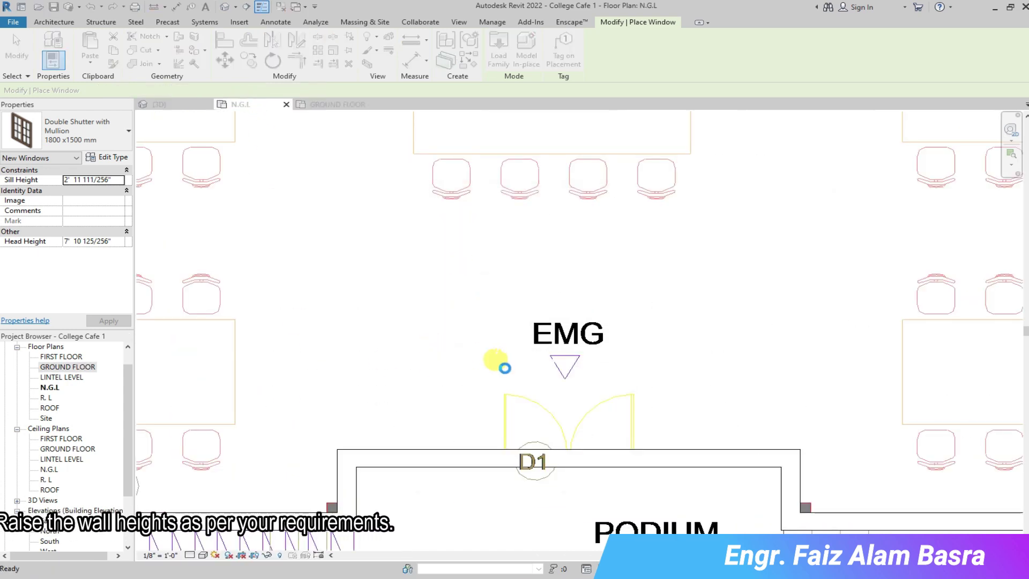
Exit window placement and return to the full GROUND FLOOR plan.
scroll(497, 360, down, 4)
scroll(503, 370, down, 1)
scroll(237, 385, up, 4)
key(Escape)
scroll(242, 386, down, 4)
click(330, 106)
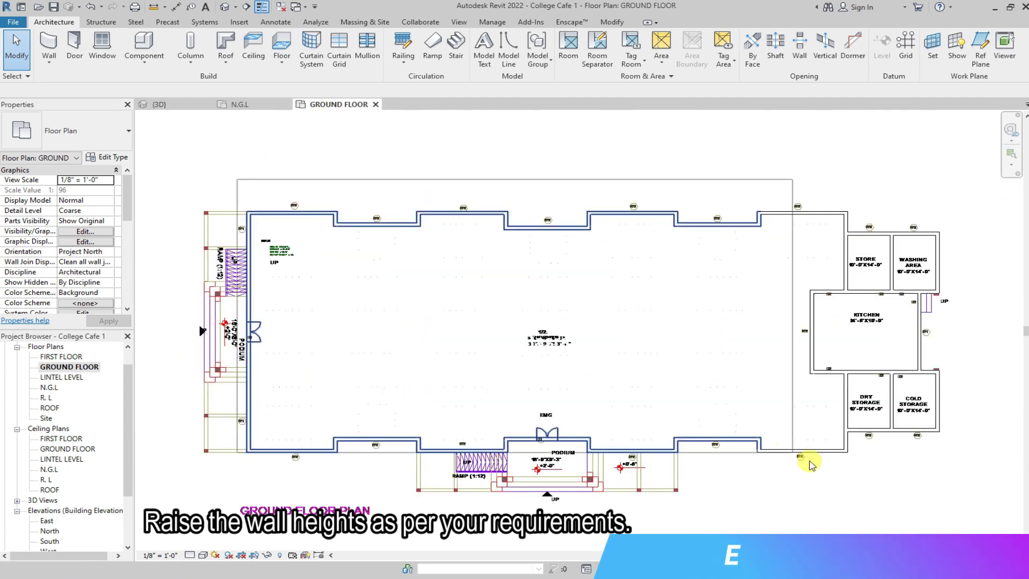
Filter a crossing selection down to Walls and temporarily isolate them, with the Window tool active.
drag(945, 409, 353, 475)
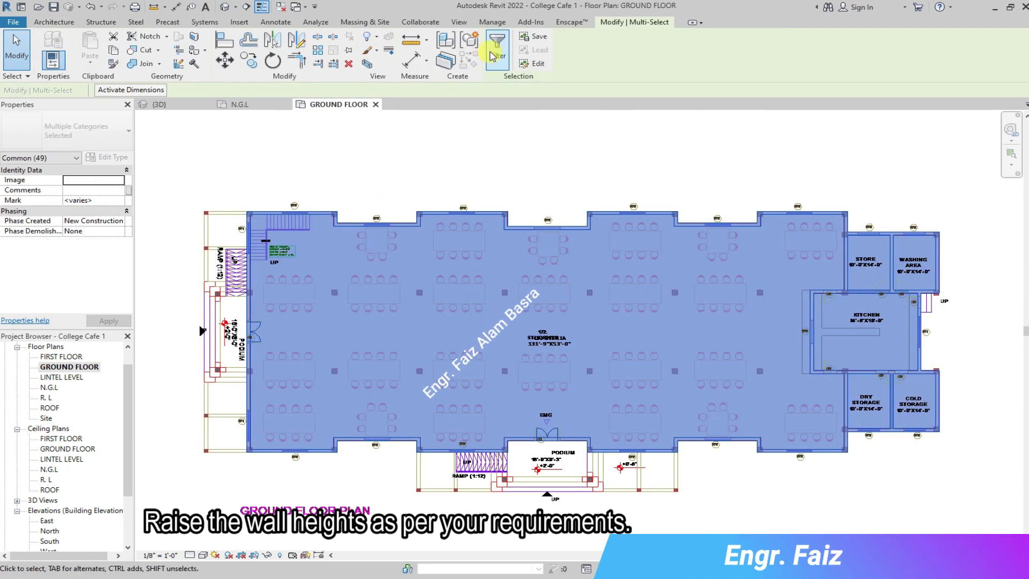
click(488, 71)
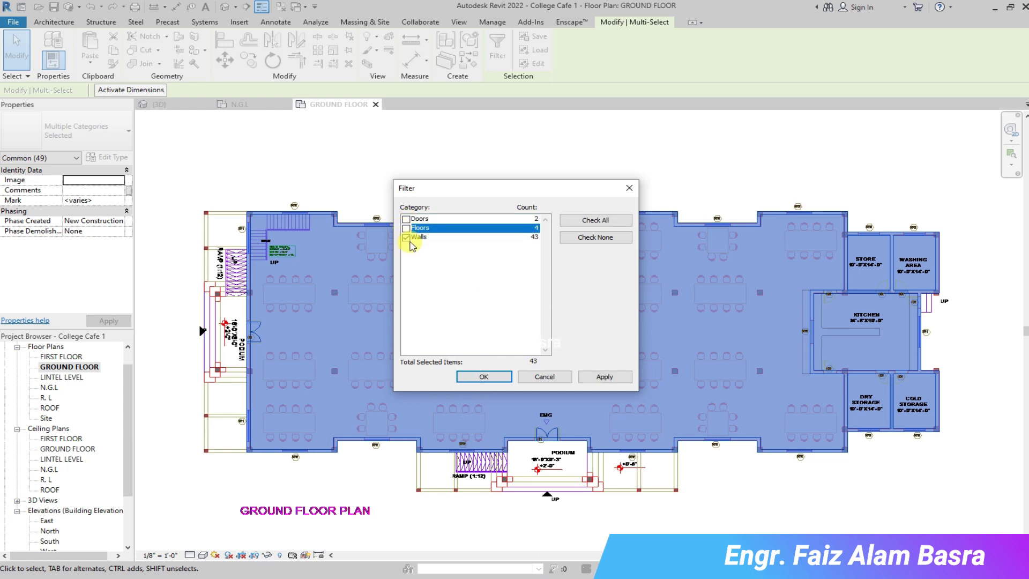
click(483, 376)
click(266, 555)
click(285, 526)
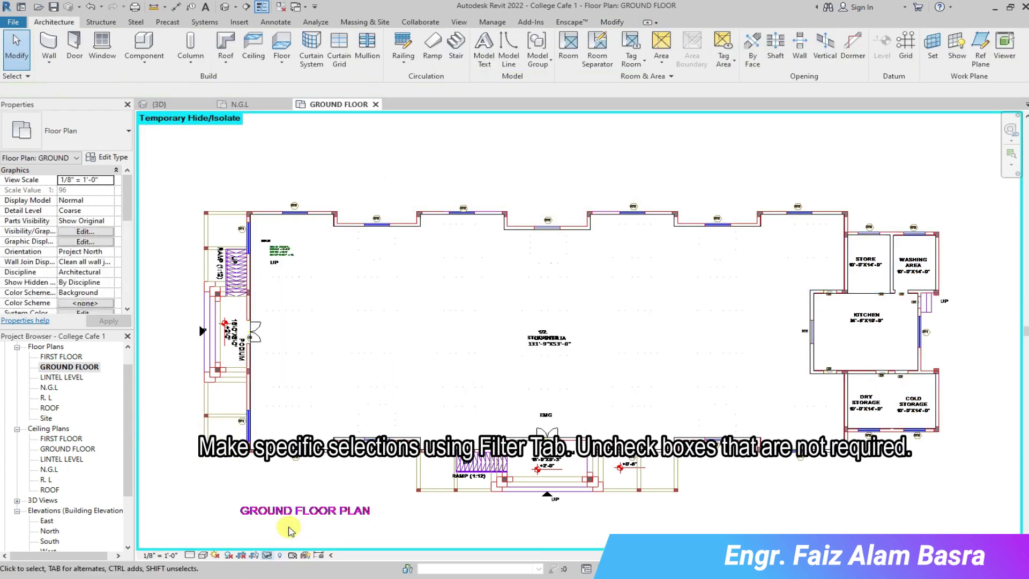
click(102, 43)
scroll(279, 453, up, 5)
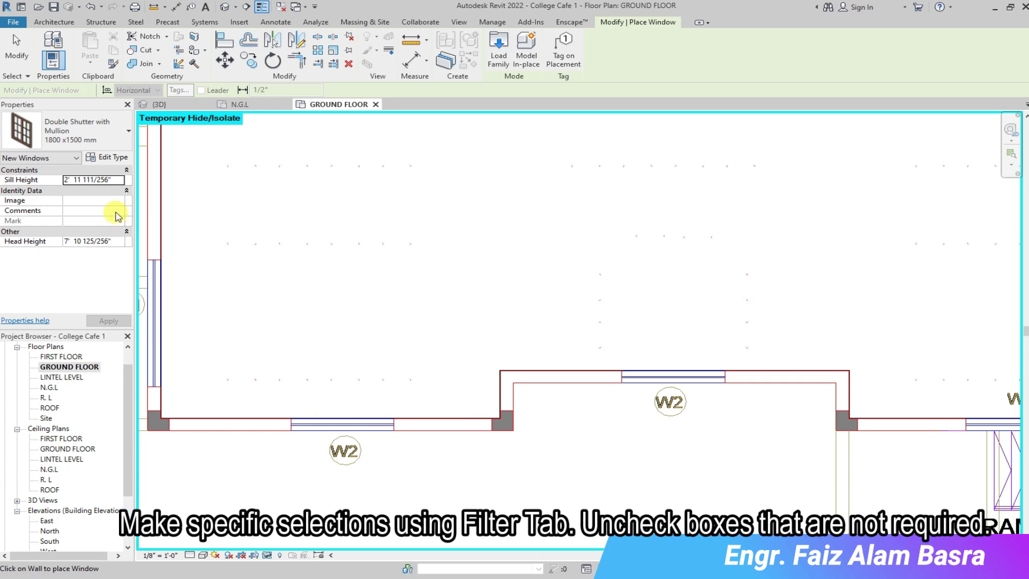
Keep the 1800 x 1500 window type and restart window placement with WN.
click(129, 133)
click(67, 246)
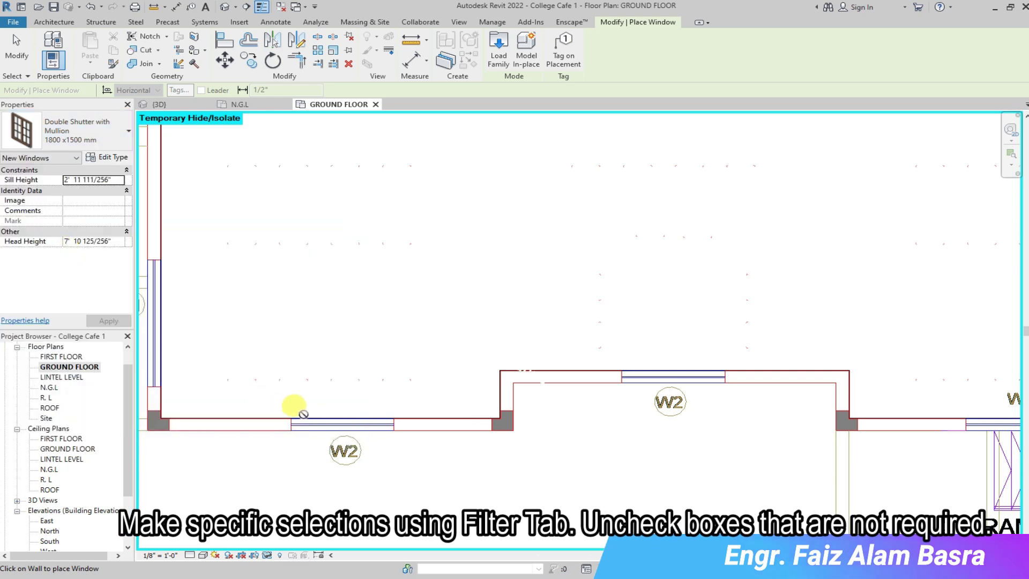
click(54, 22)
scroll(266, 376, down, 3)
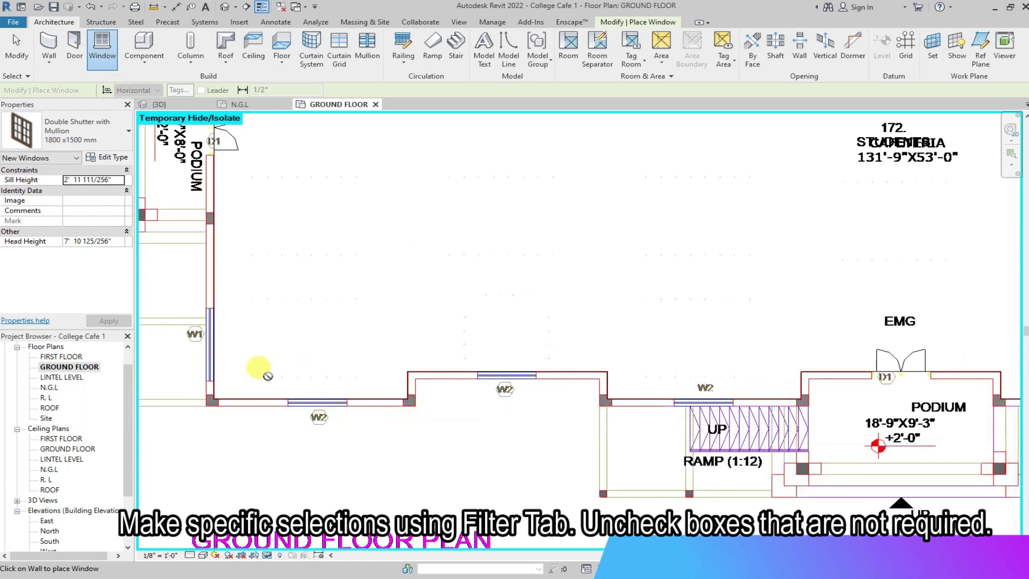
scroll(261, 331, down, 2)
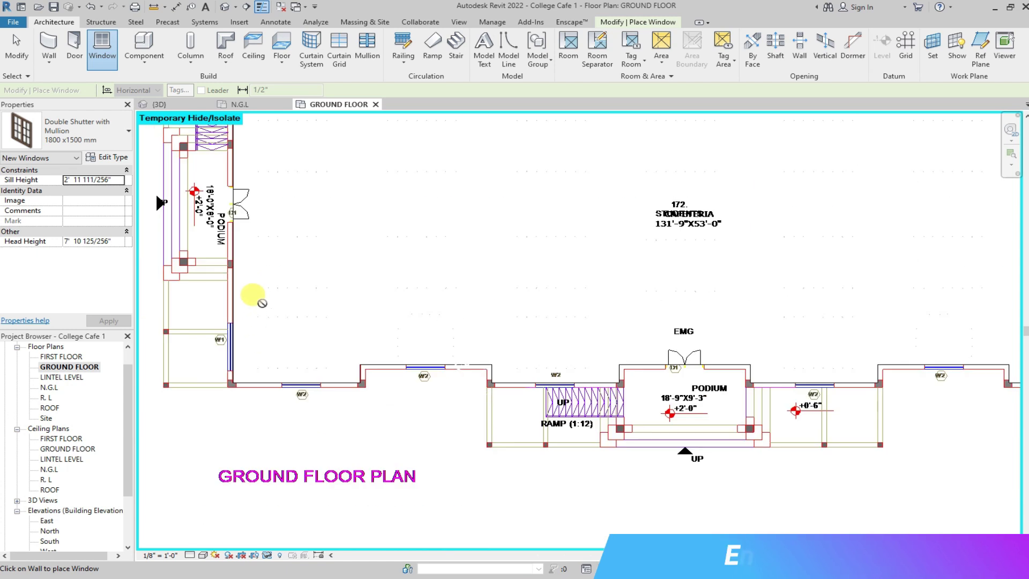
key(Escape)
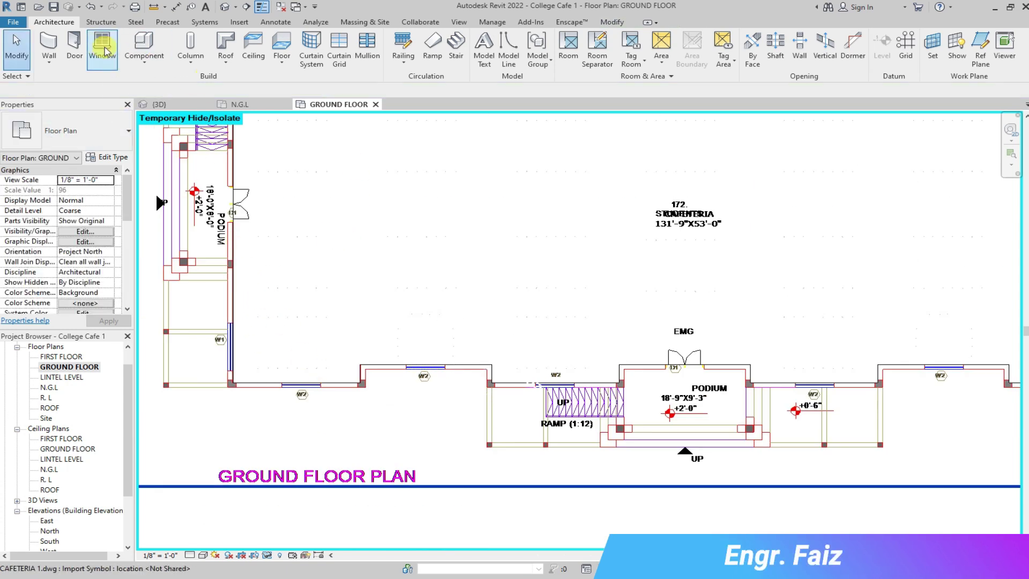
key(w)
key(n)
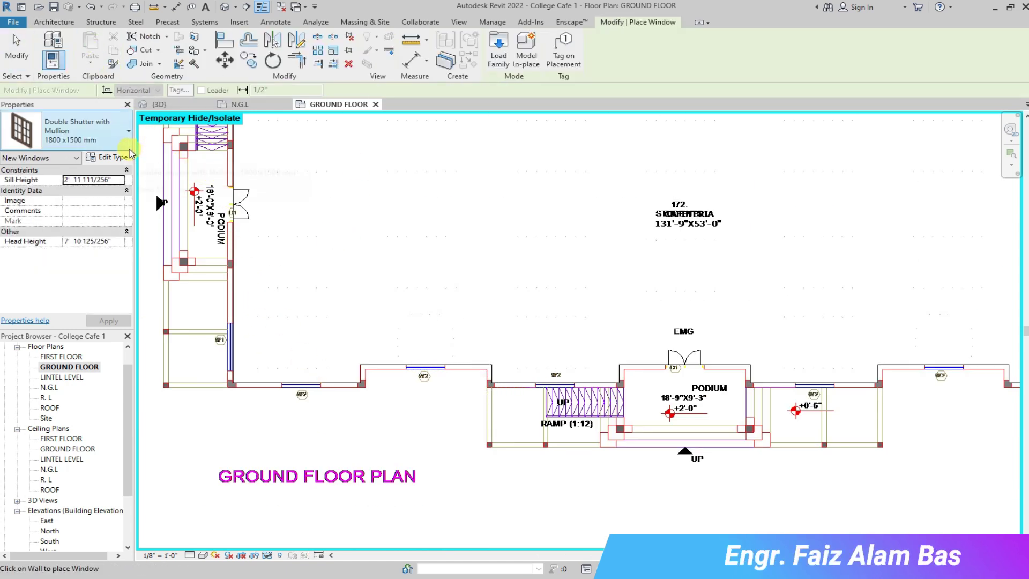
Check N.G.L, then reset Temporary Hide/Isolate on GROUND FLOOR to show all elements.
click(259, 107)
scroll(270, 423, up, 4)
scroll(278, 422, up, 1)
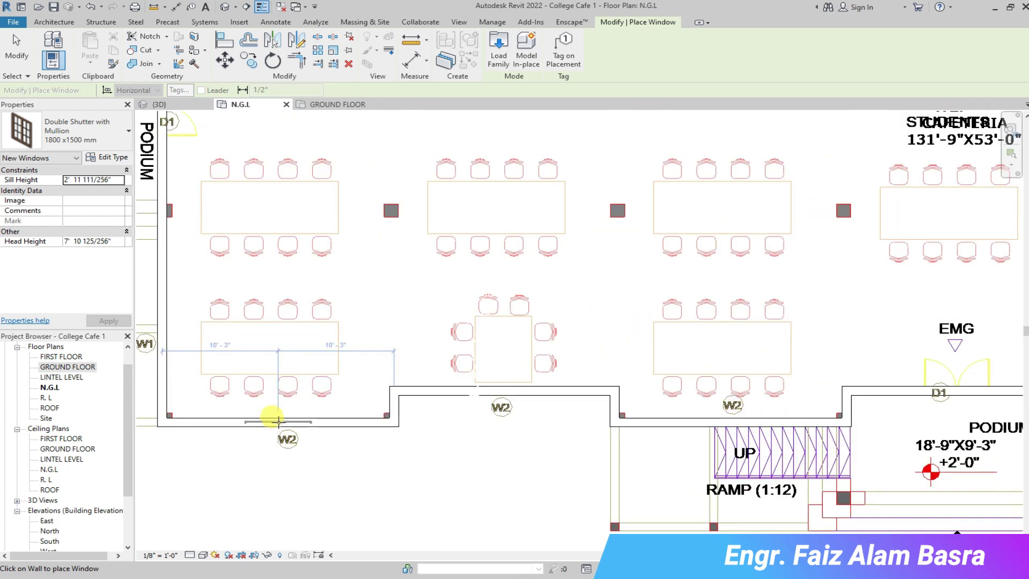
click(336, 107)
key(Escape)
scroll(349, 294, down, 2)
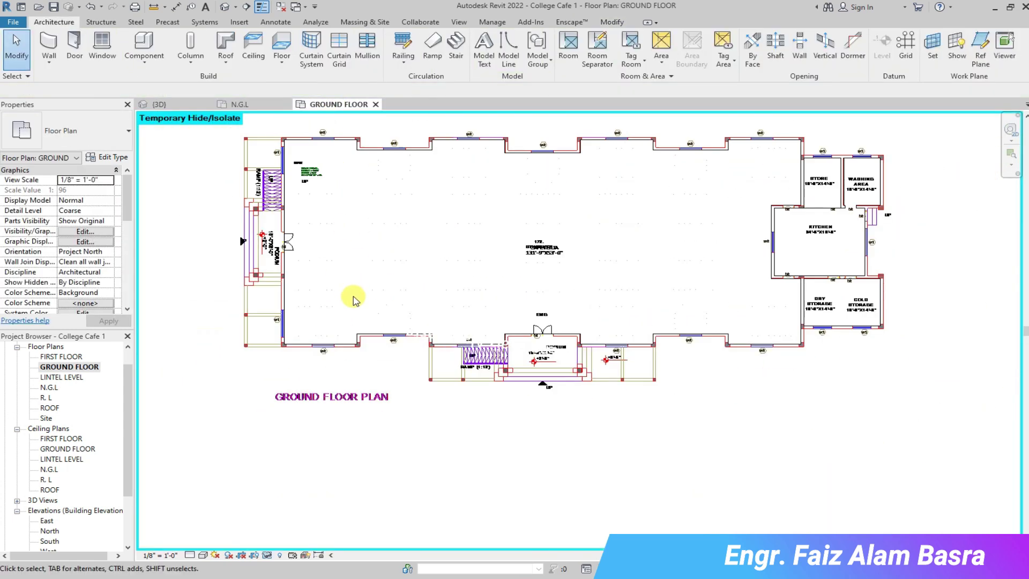
scroll(294, 155, down, 2)
click(267, 554)
click(305, 543)
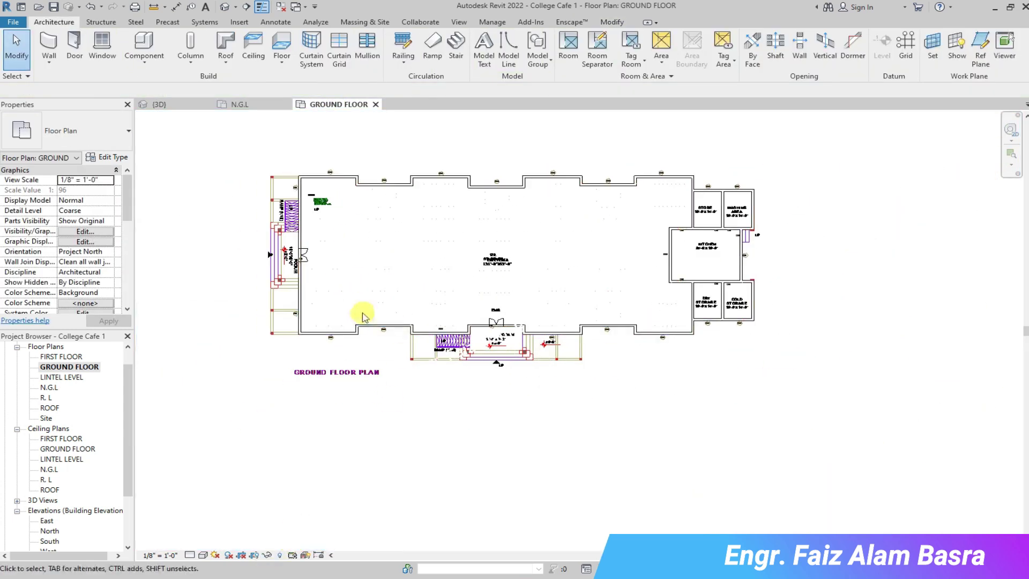
Reselect all the plan's walls, then clear the selection in N.G.L.
scroll(396, 328, up, 2)
click(396, 332)
click(321, 453)
scroll(322, 453, down, 3)
drag(272, 215, 748, 402)
click(240, 104)
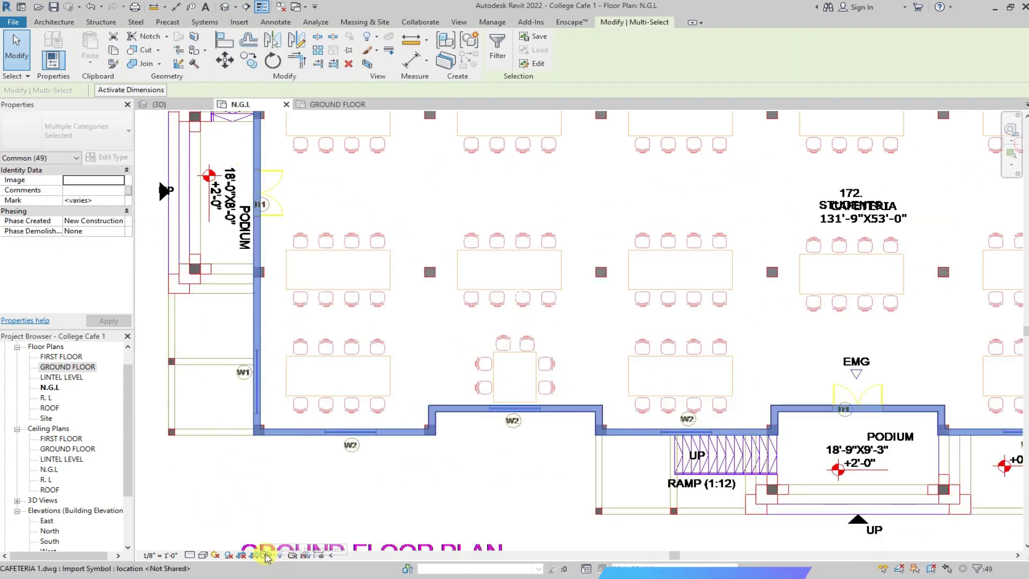
click(291, 528)
Switch between GROUND FLOOR and N.G.L, starting and then cancelling the Window tool.
click(335, 104)
scroll(322, 407, up, 4)
scroll(318, 401, down, 4)
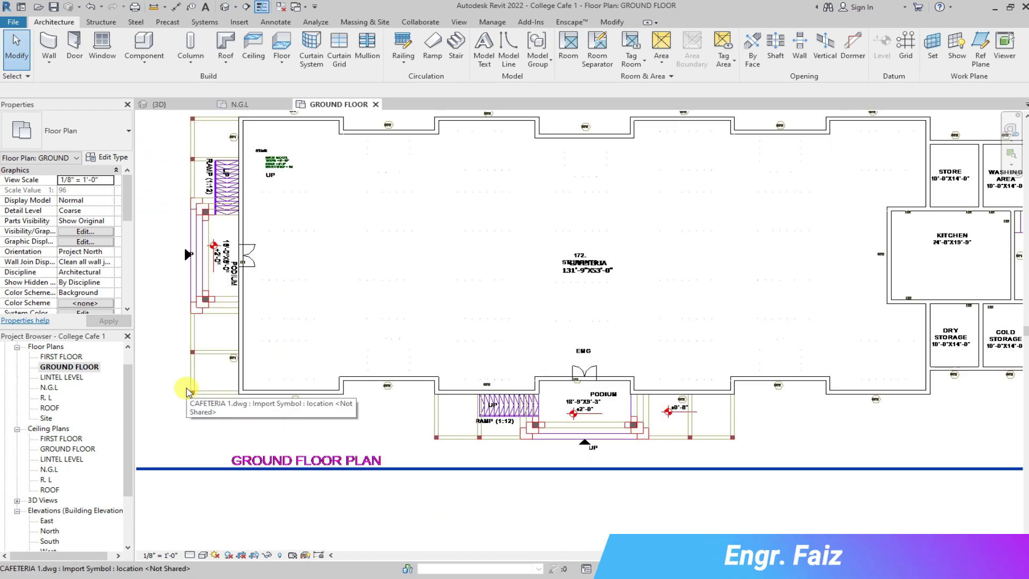
click(242, 104)
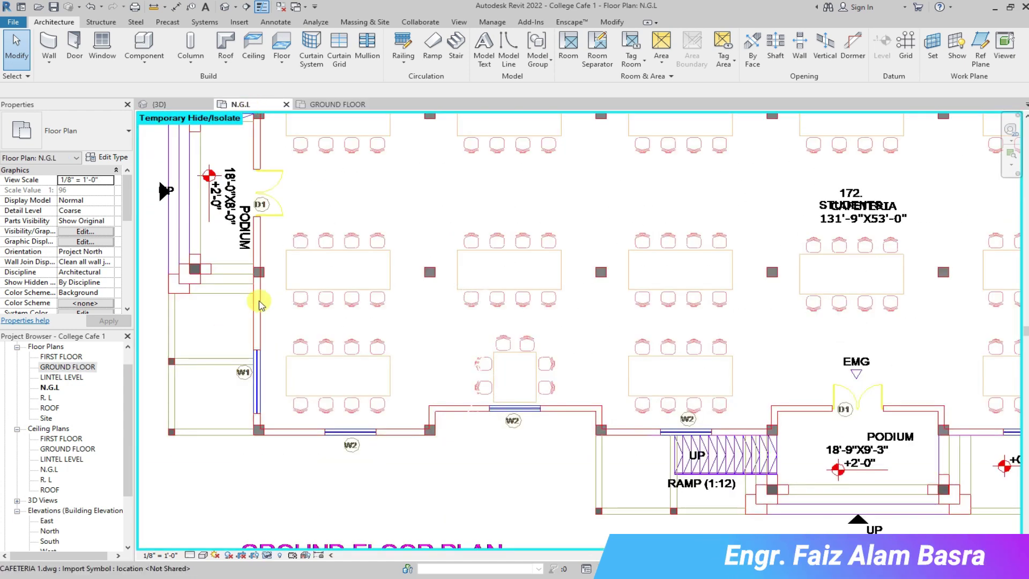
click(102, 48)
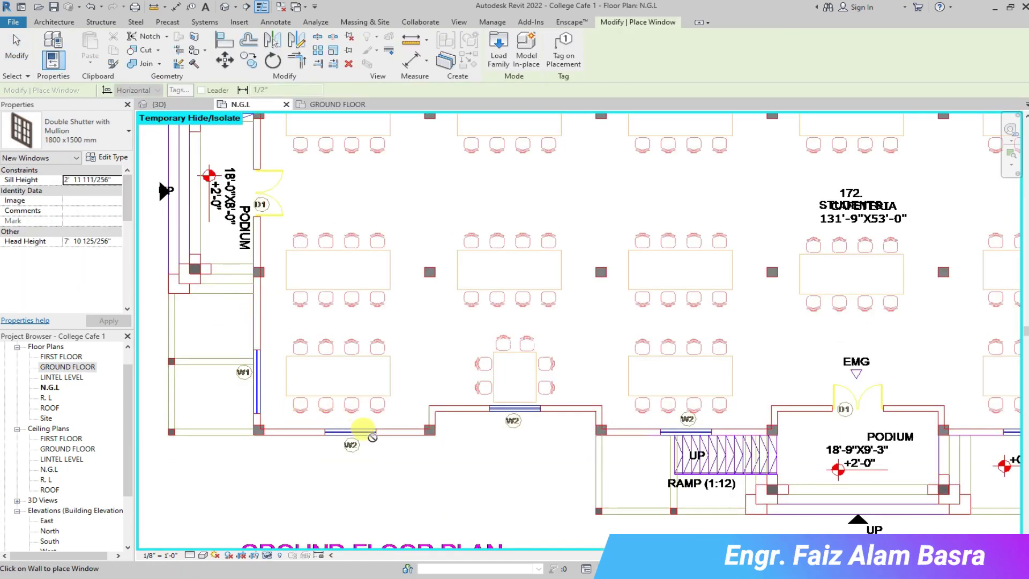
click(267, 556)
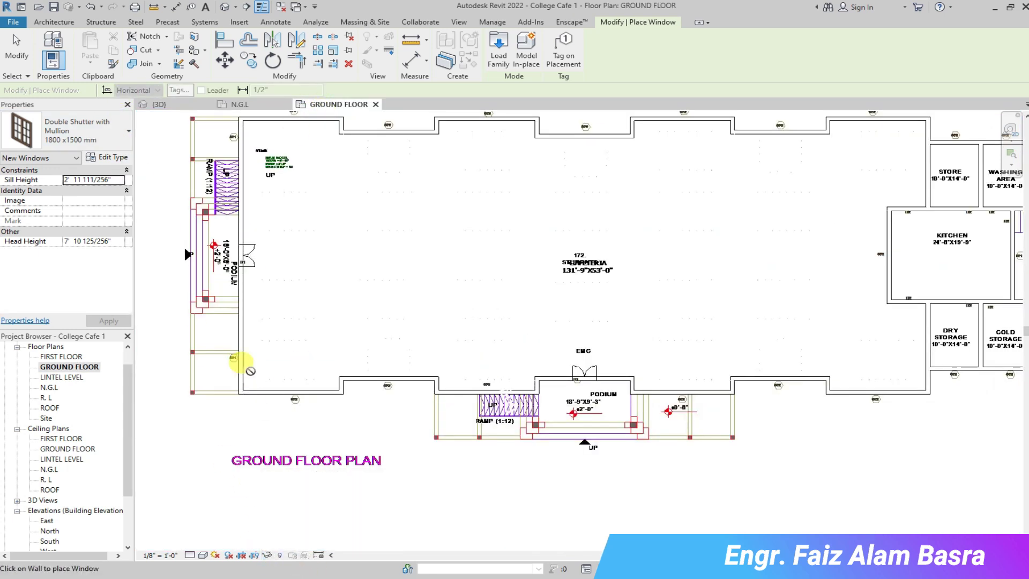
click(31, 52)
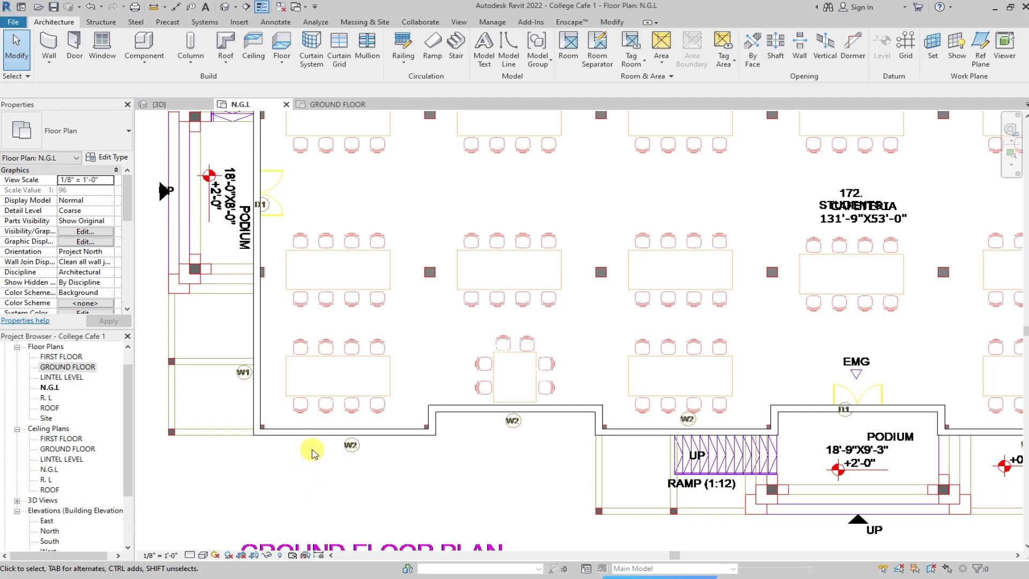
Zoom out on the N.G.L plan to see the whole cafeteria layout.
scroll(299, 444, down, 2)
scroll(298, 429, down, 2)
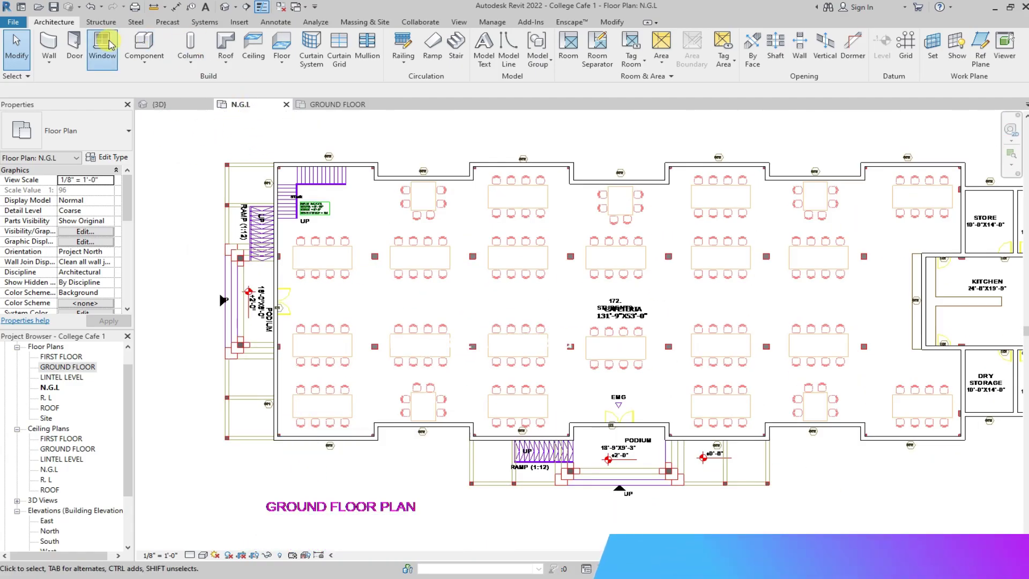
Start the Window tool and look over the GROUND FLOOR plan.
click(110, 46)
scroll(316, 433, up, 1)
click(335, 105)
scroll(274, 391, up, 2)
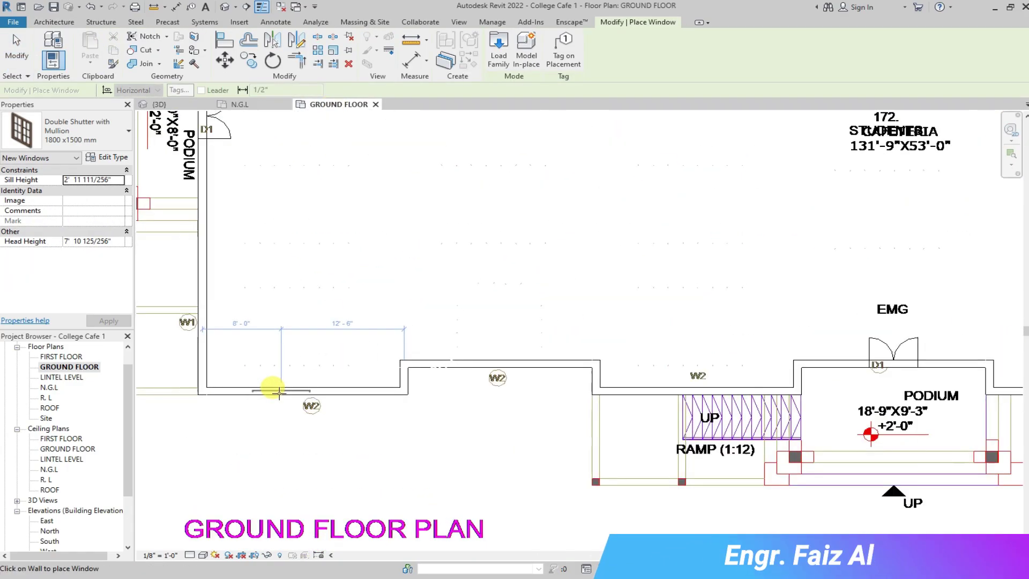
scroll(307, 378, up, 2)
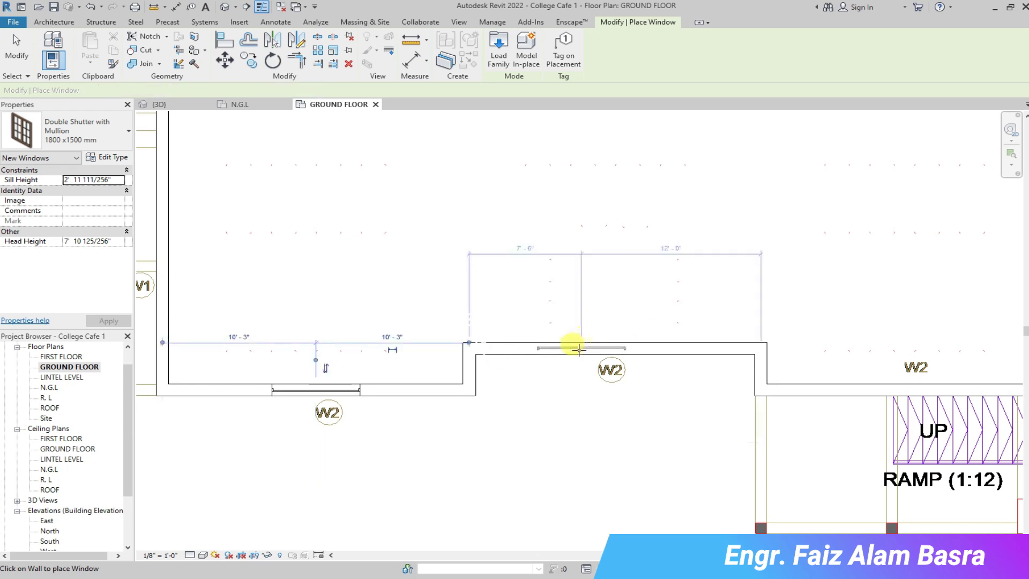
scroll(414, 361, down, 4)
scroll(410, 381, down, 2)
In N.G.L, end window placement and set Underlay Top Level to GROUND FLOOR, then return to GROUND FLOOR.
key(ctrl+Tab)
scroll(306, 425, up, 3)
scroll(299, 429, down, 3)
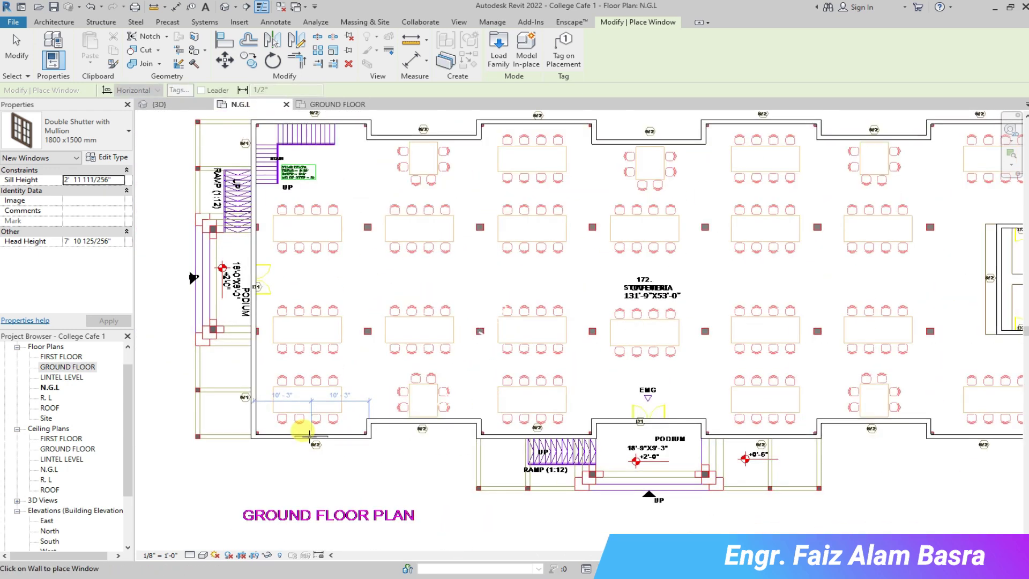
key(Escape)
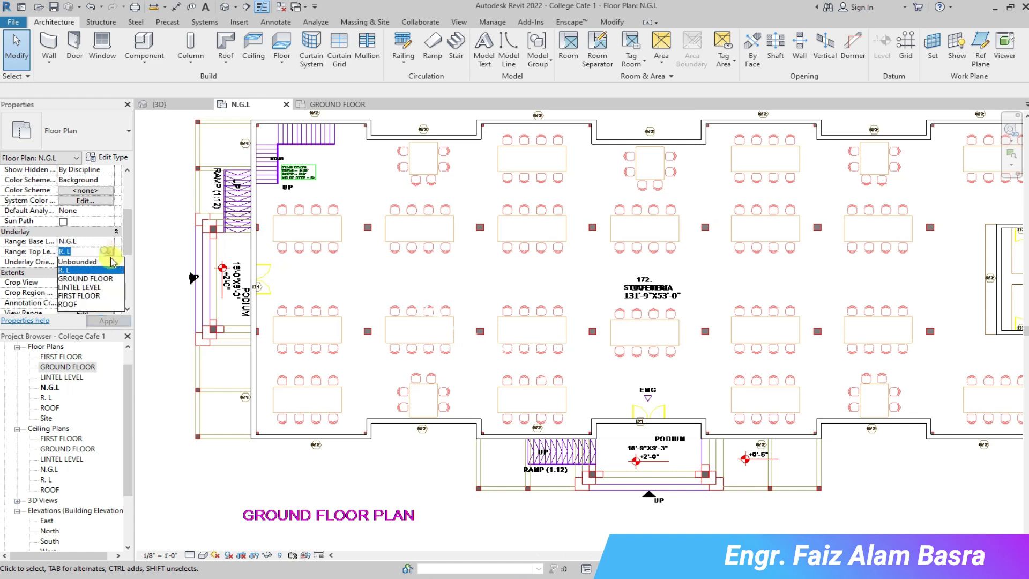
scroll(285, 429, up, 3)
scroll(321, 438, down, 2)
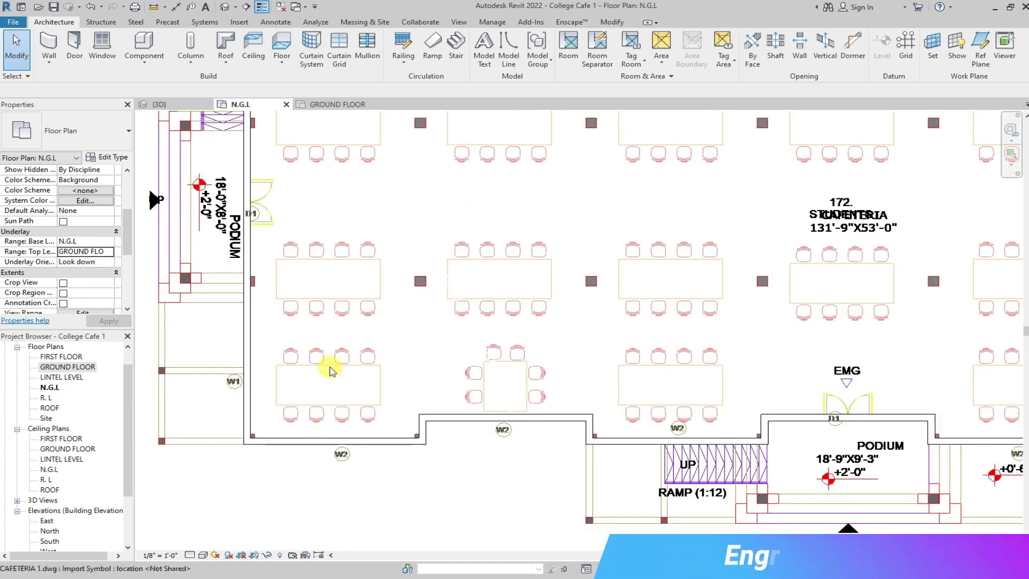
click(336, 106)
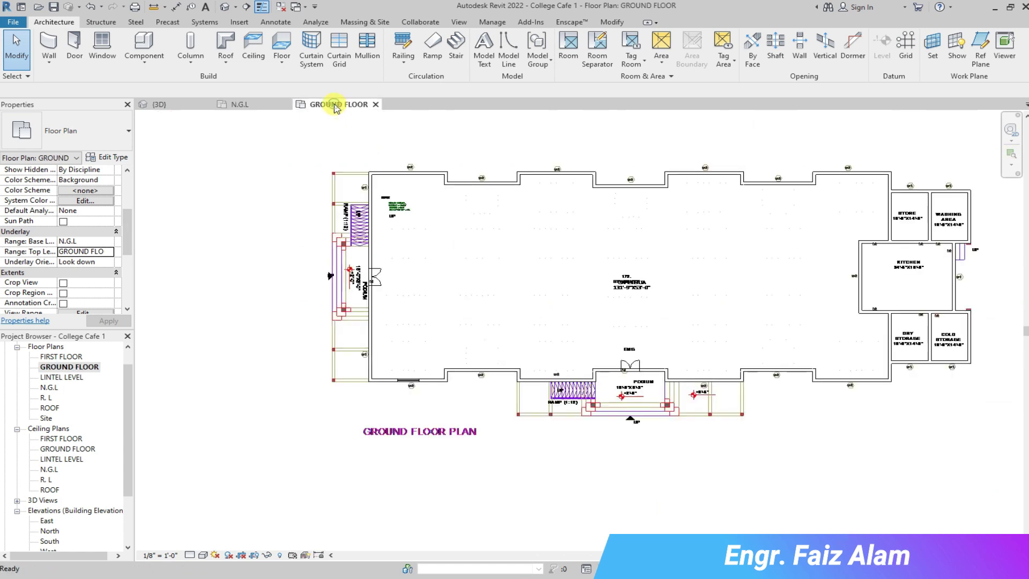
Place double-shutter windows in the south wall bay, the W2 bay and the lower-right bay.
scroll(487, 351, up, 3)
key(w)
key(n)
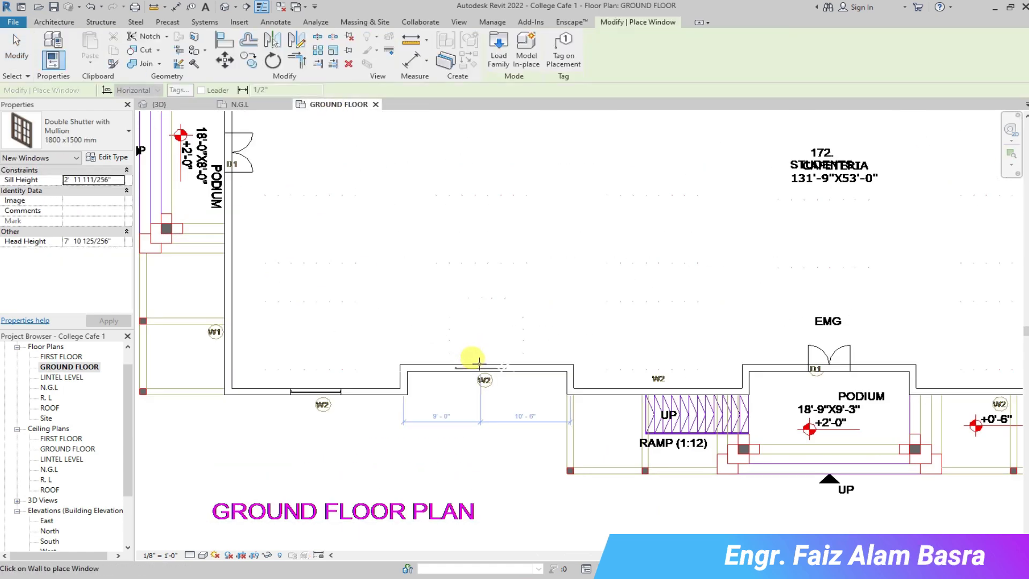
scroll(632, 322, down, 2)
click(653, 373)
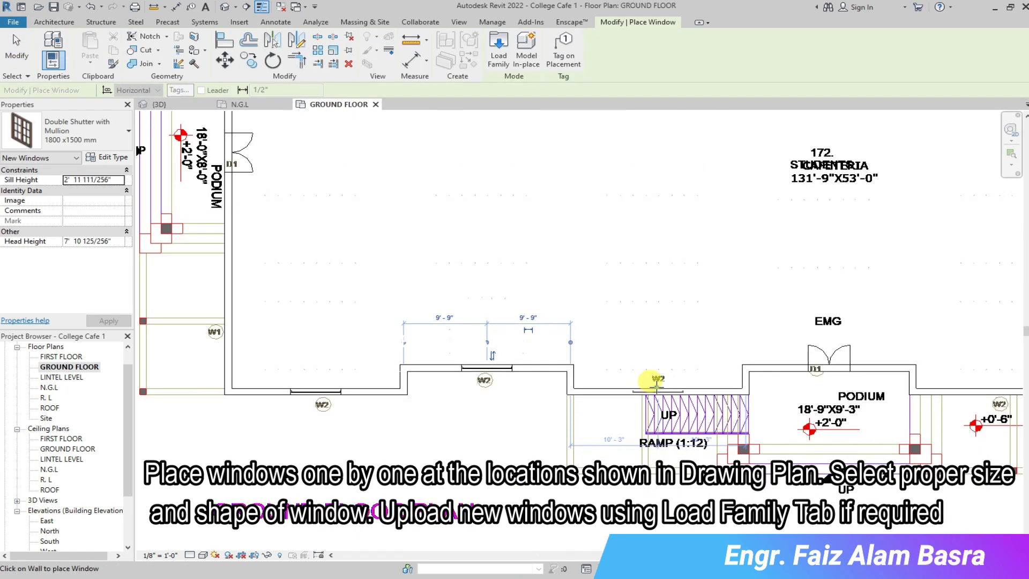
middle_drag(353, 386, 262, 386)
scroll(589, 375, up, 2)
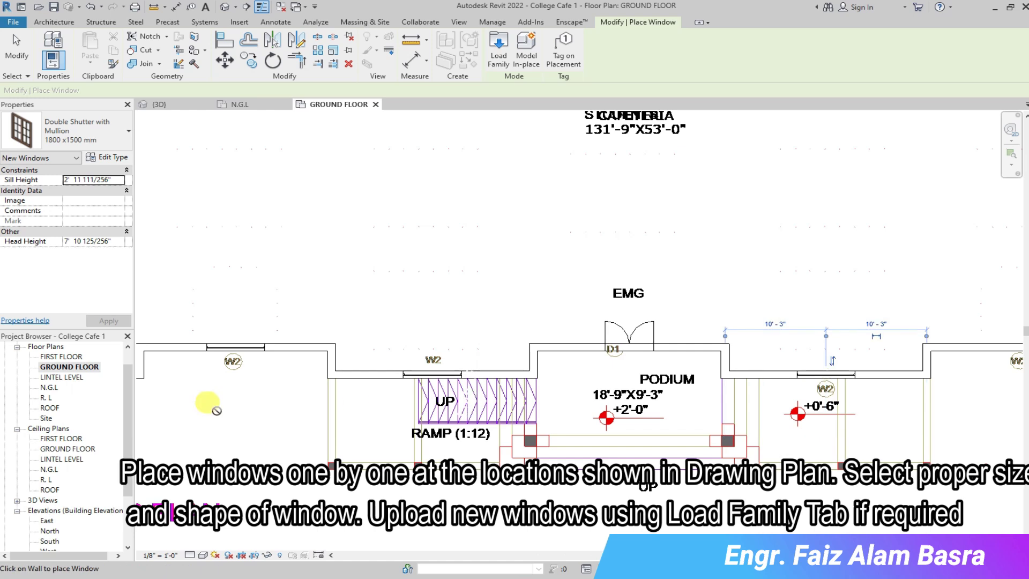
scroll(736, 375, up, 1)
scroll(737, 375, up, 1)
click(660, 367)
click(850, 396)
Place a window at the W1 wall, then end window placement on the N.G.L plan.
scroll(595, 390, down, 2)
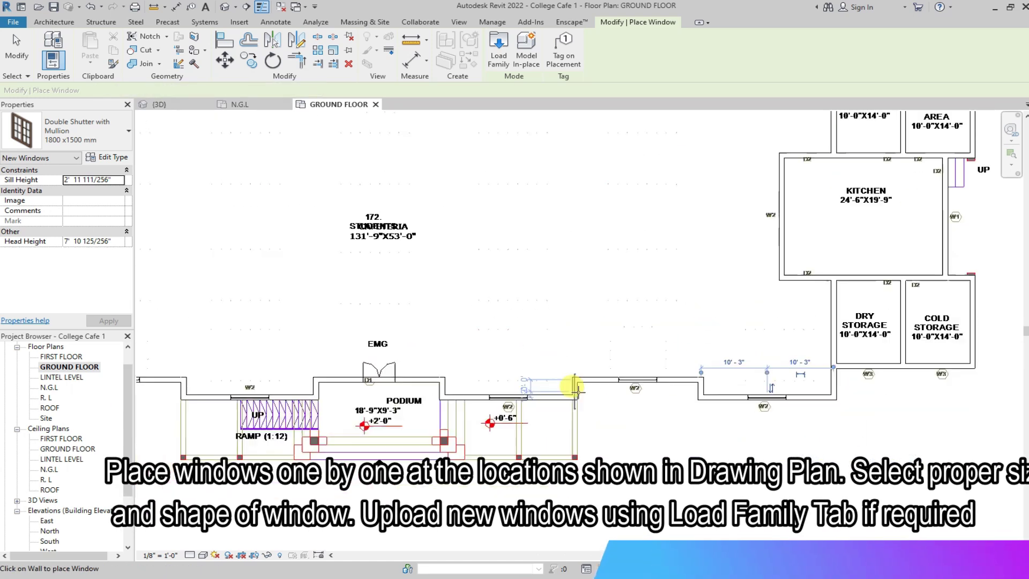
scroll(851, 364, up, 1)
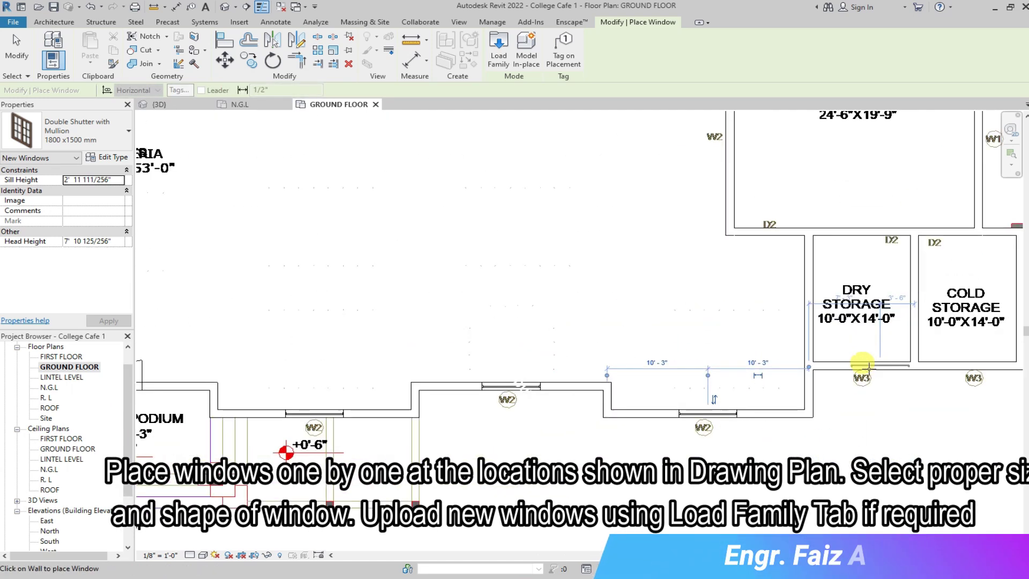
scroll(855, 361, up, 1)
scroll(766, 406, down, 1)
scroll(772, 387, up, 2)
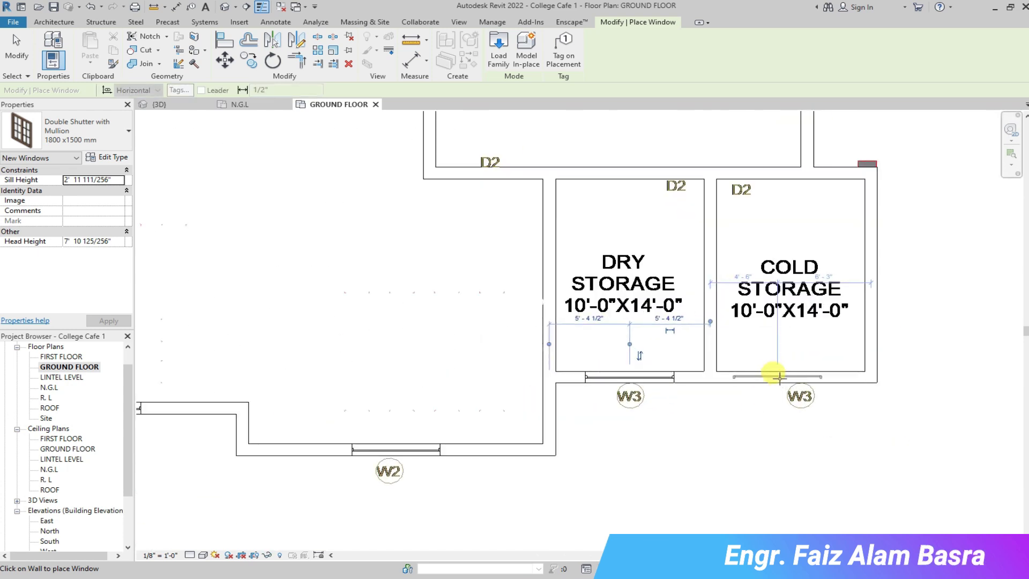
scroll(788, 370, down, 1)
scroll(736, 482, down, 2)
scroll(764, 384, down, 2)
scroll(785, 339, up, 4)
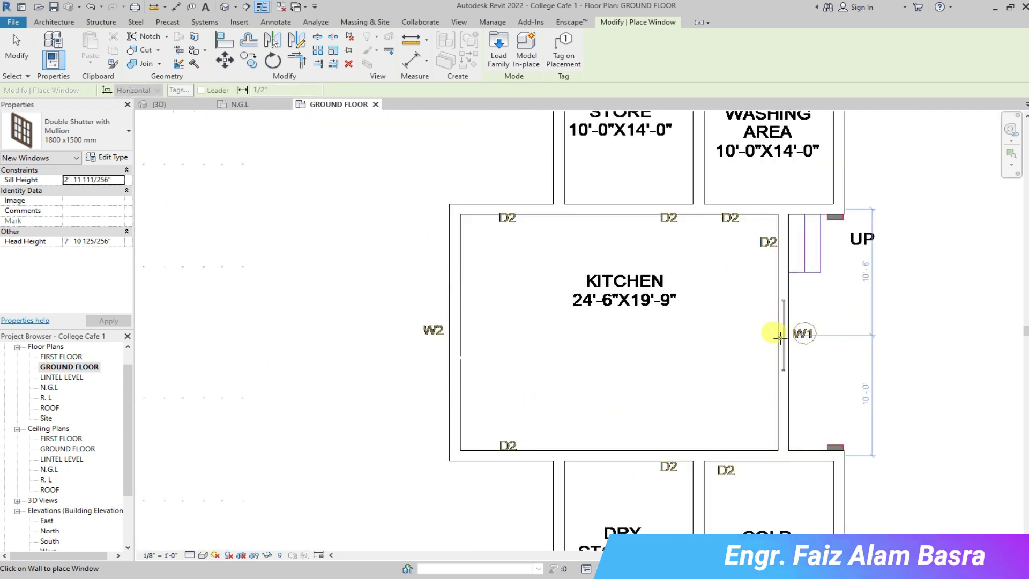
scroll(780, 335, down, 2)
scroll(788, 413, down, 3)
scroll(850, 350, down, 1)
scroll(400, 433, up, 5)
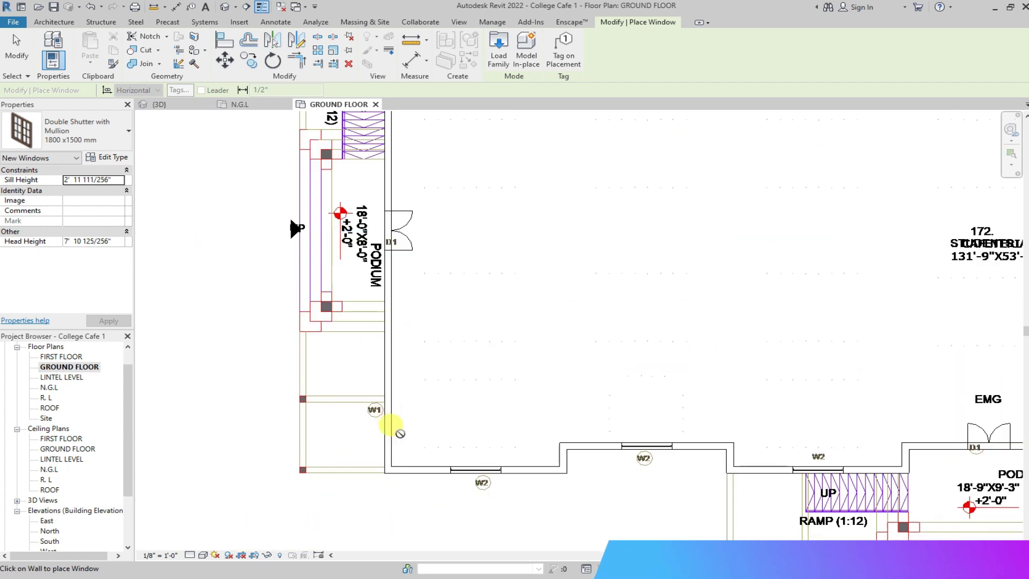
click(388, 407)
click(240, 104)
key(Escape)
key(Escape)
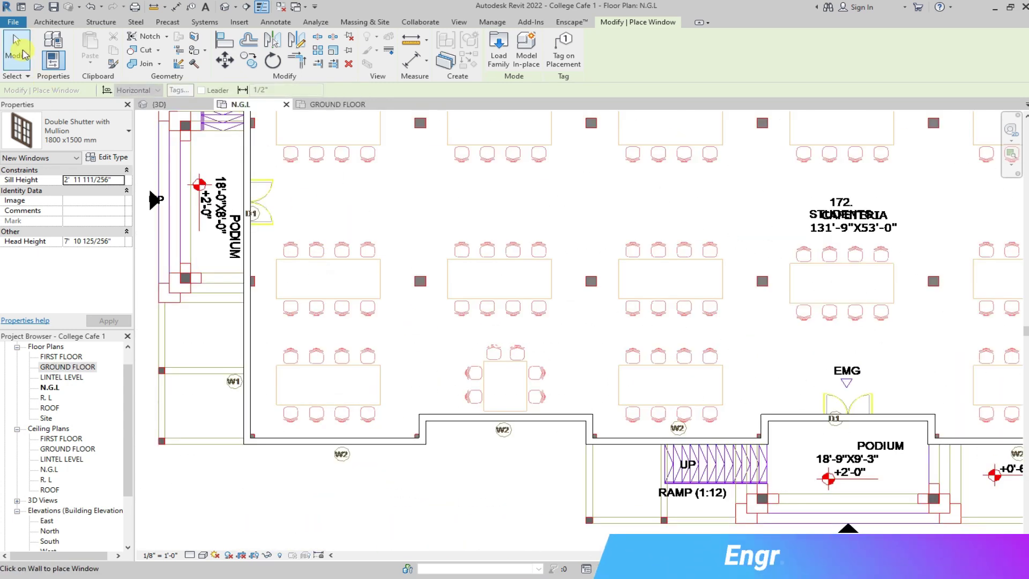
scroll(362, 445, down, 4)
scroll(345, 425, down, 1)
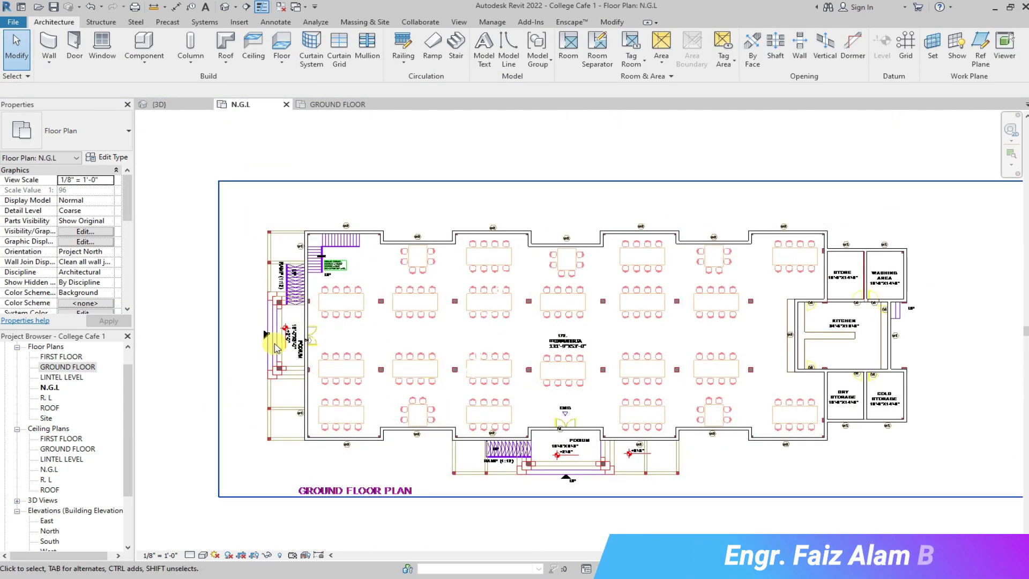
Change the CAFETERIA 1.dwg import's Base Level from N.G.L to GROUND FLOOR.
click(274, 325)
scroll(345, 445, up, 3)
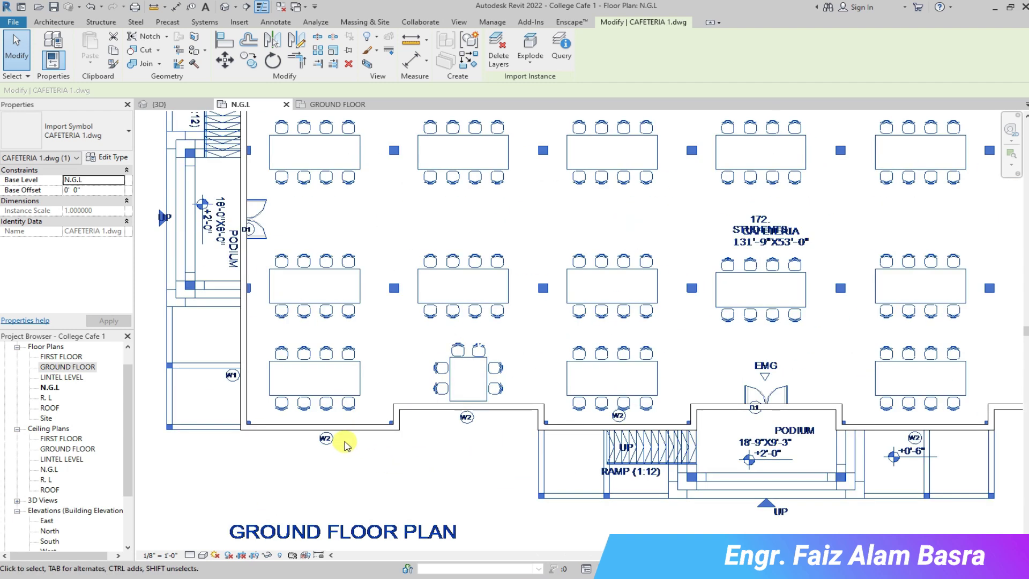
scroll(343, 443, up, 2)
scroll(287, 440, up, 1)
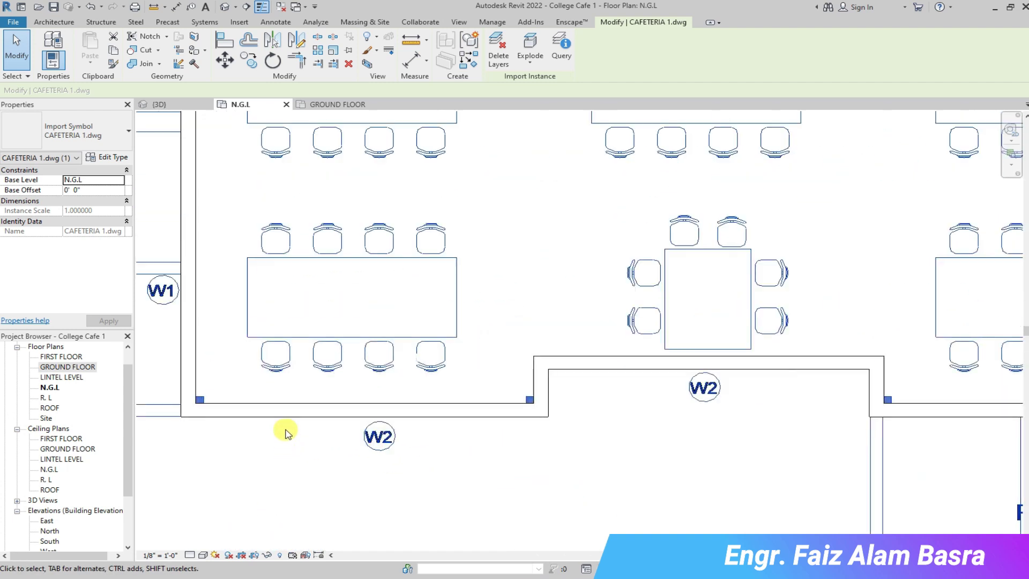
scroll(286, 432, down, 1)
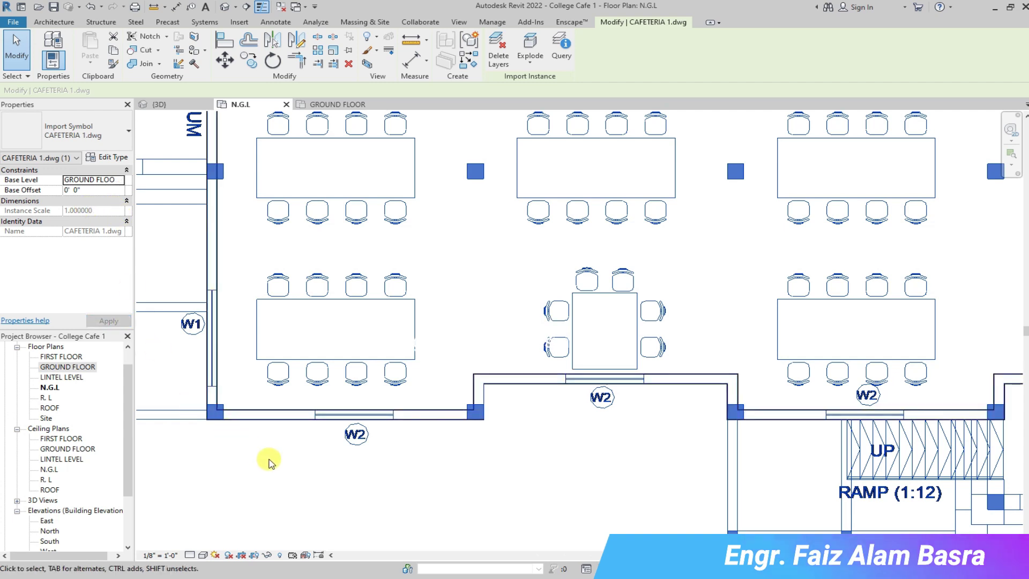
scroll(304, 476, down, 1)
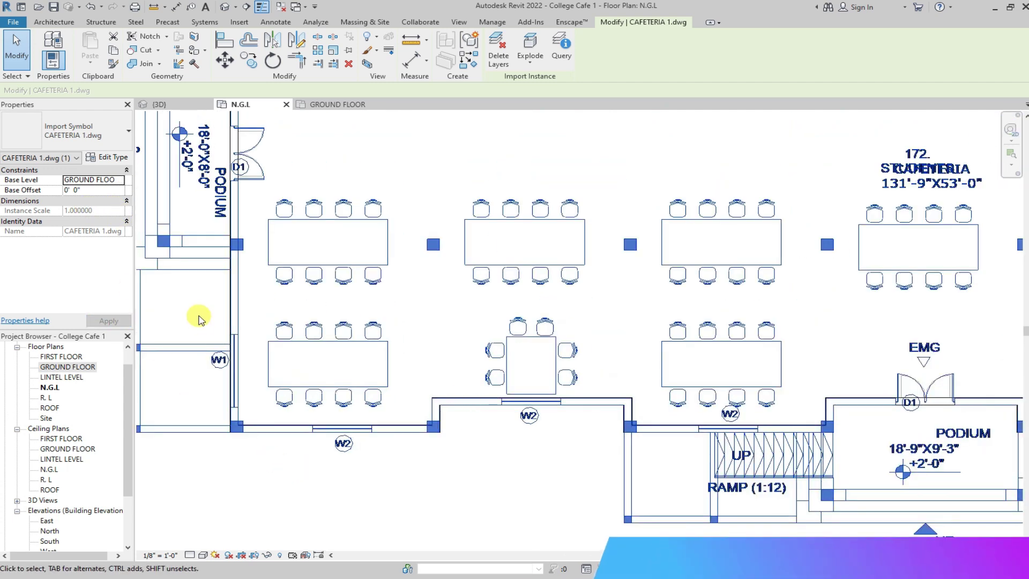
Select the W1 window on the GROUND FLOOR west wall.
key(Escape)
click(352, 107)
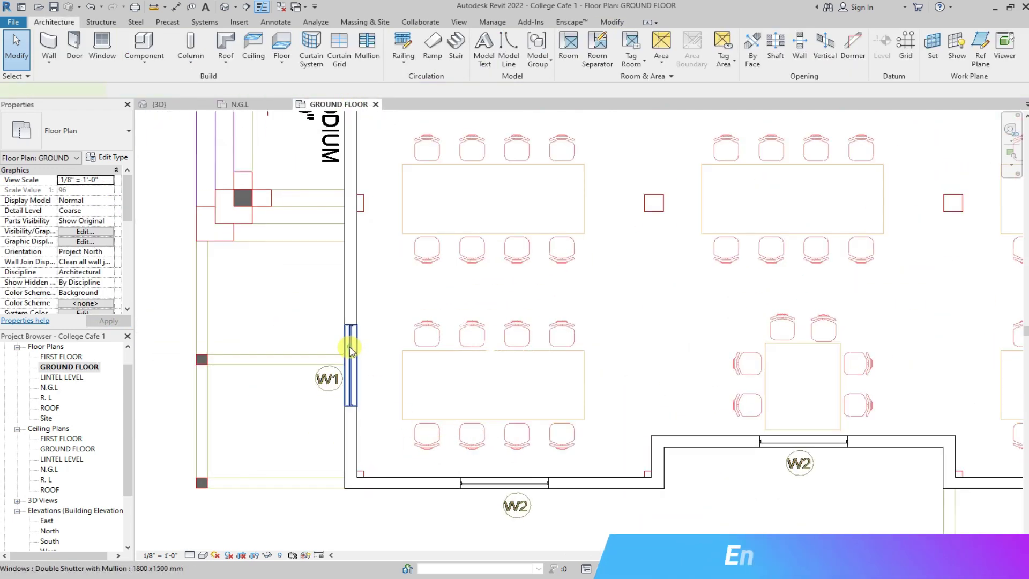
click(349, 378)
scroll(348, 385, up, 2)
scroll(348, 388, up, 1)
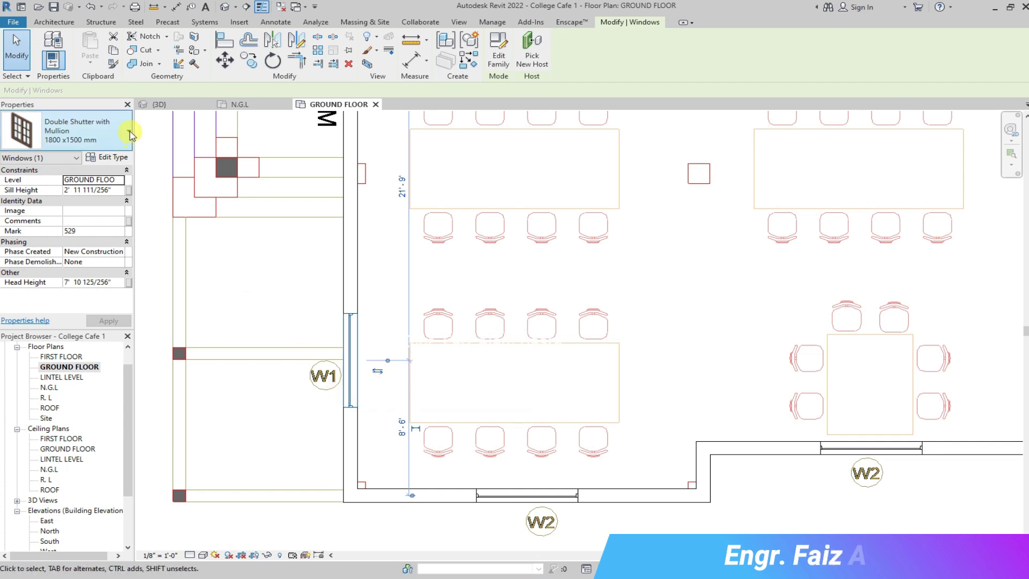
Compare with N.G.L, then change W1 to the Double Shutter with Mullion 8' x5' type.
click(240, 104)
scroll(299, 447, up, 2)
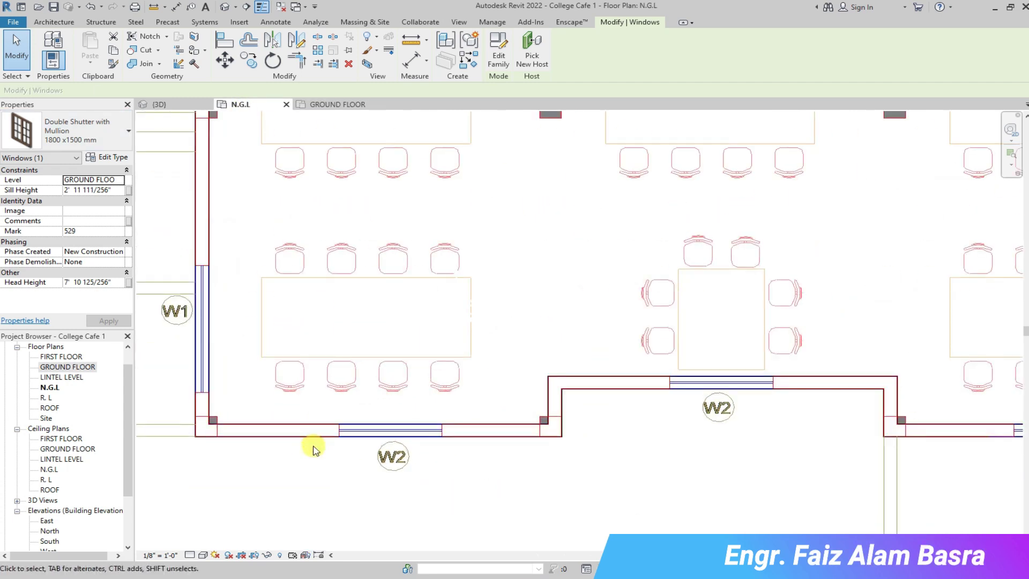
scroll(257, 355, down, 4)
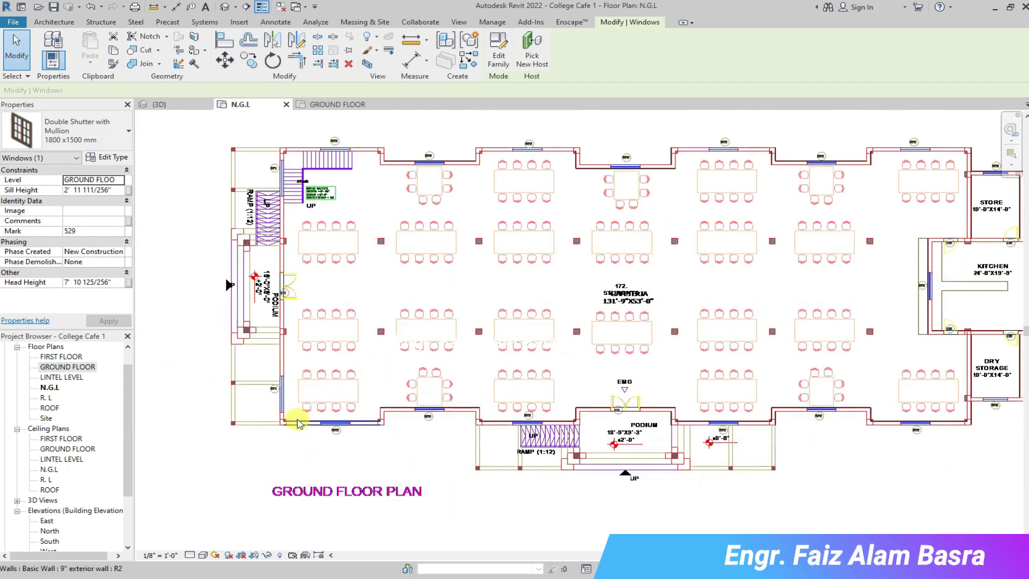
scroll(536, 426, up, 3)
scroll(540, 429, down, 1)
scroll(540, 429, up, 1)
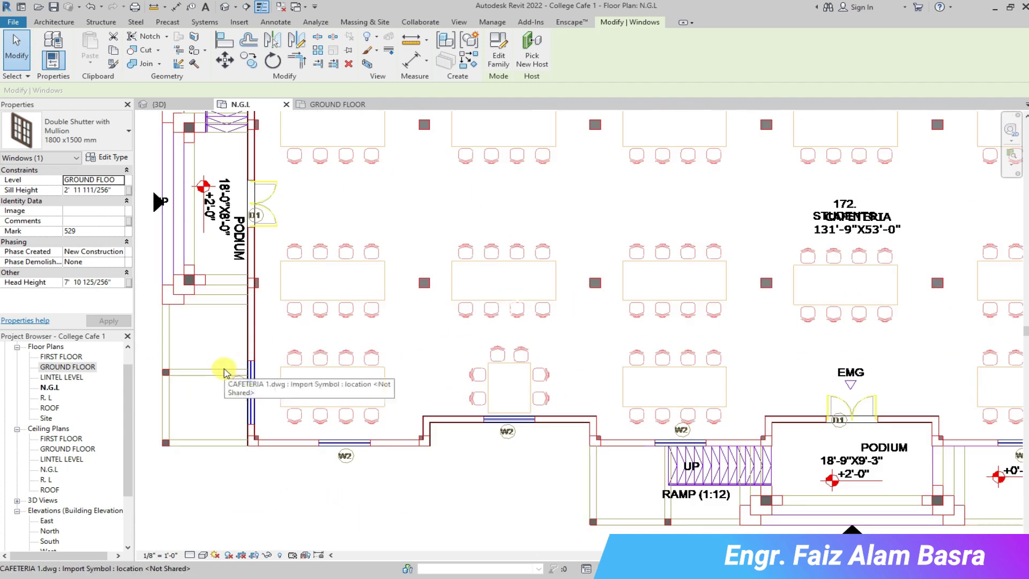
click(335, 104)
click(129, 131)
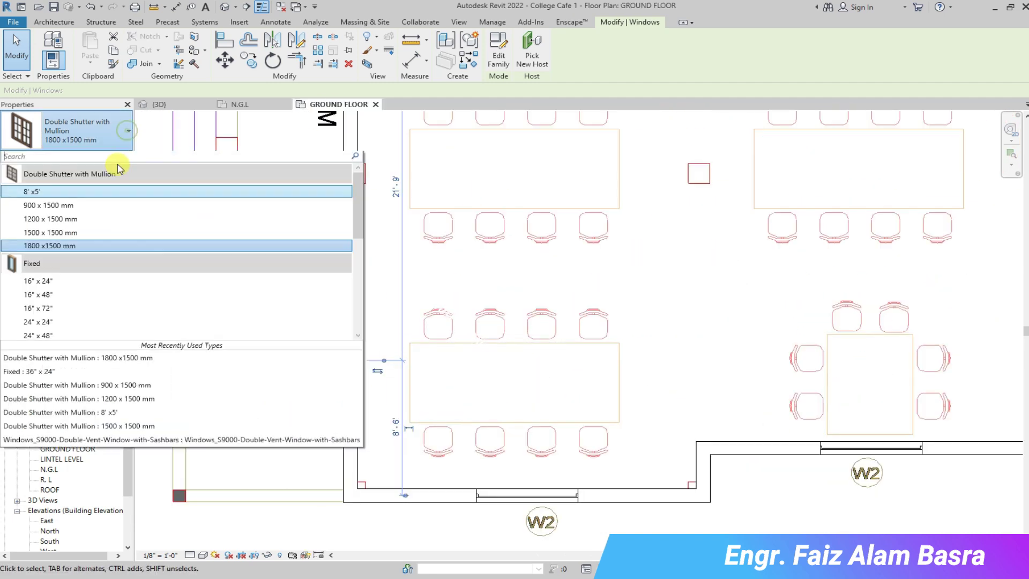
click(99, 201)
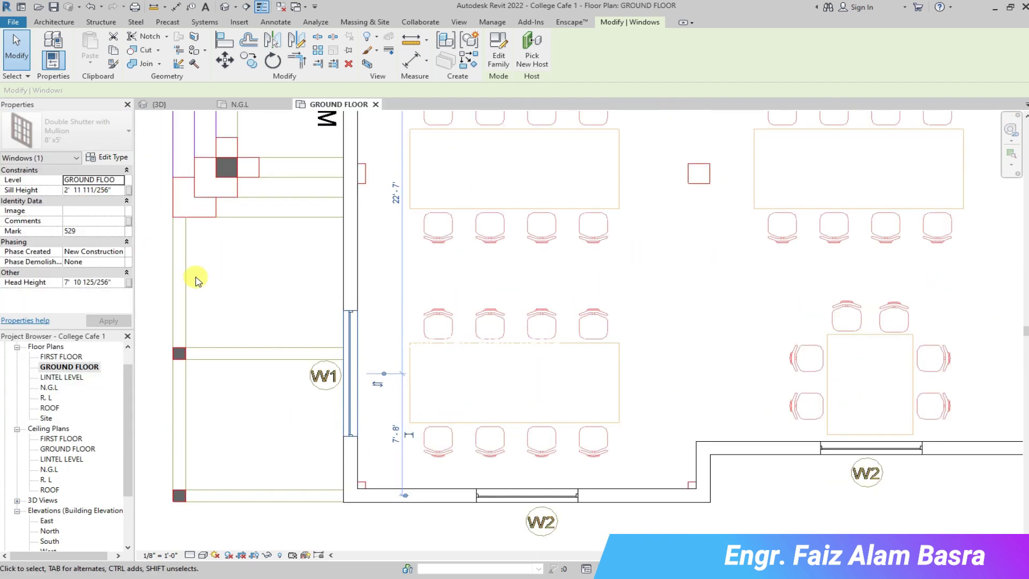
Start placing a new window in the N.G.L plan.
click(252, 104)
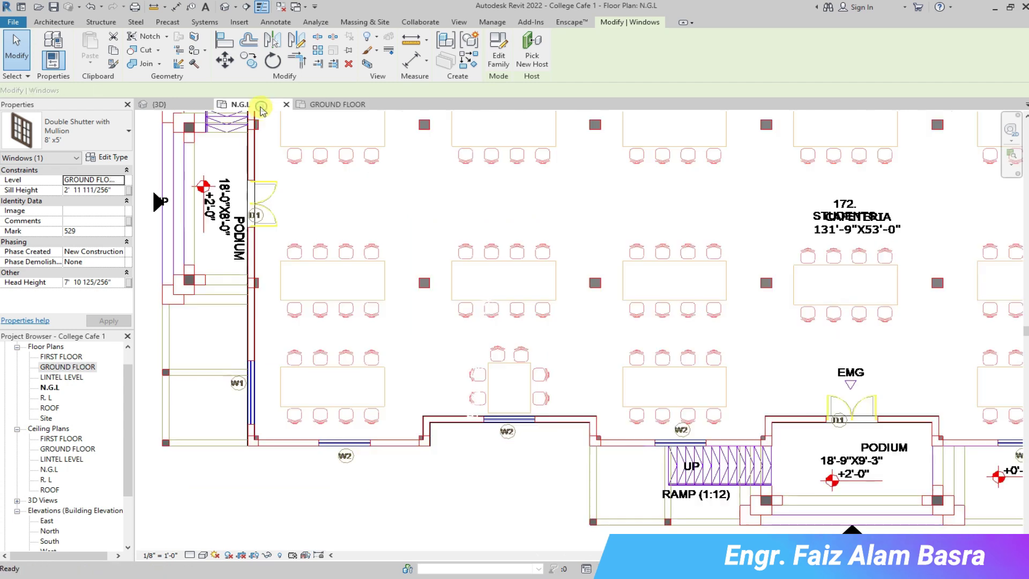
scroll(209, 427, up, 4)
scroll(258, 450, down, 1)
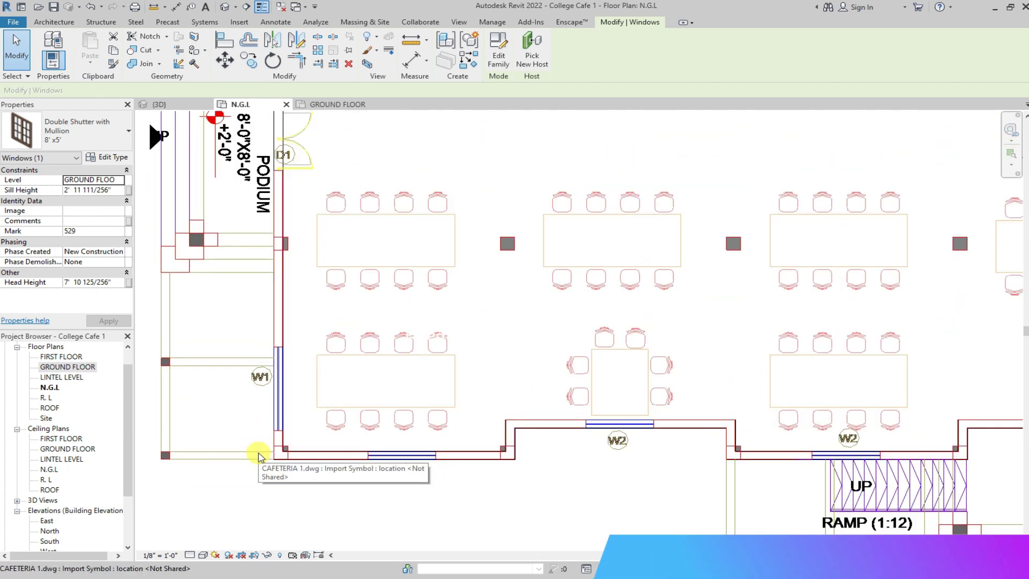
scroll(279, 433, up, 3)
click(70, 27)
click(101, 43)
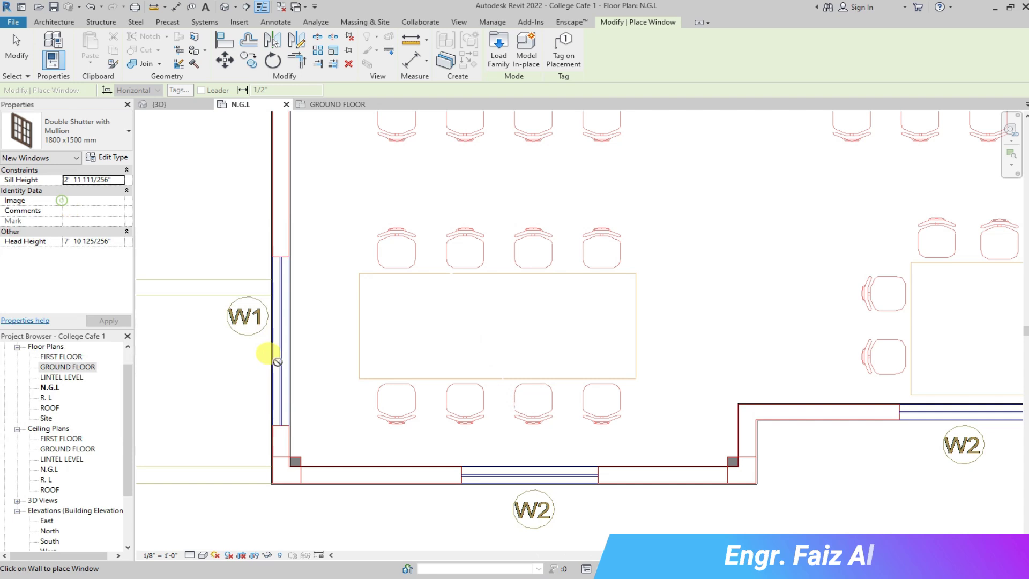
Place a window in the west wall beside W1 and change it to the 8' x5' type.
scroll(278, 362, up, 2)
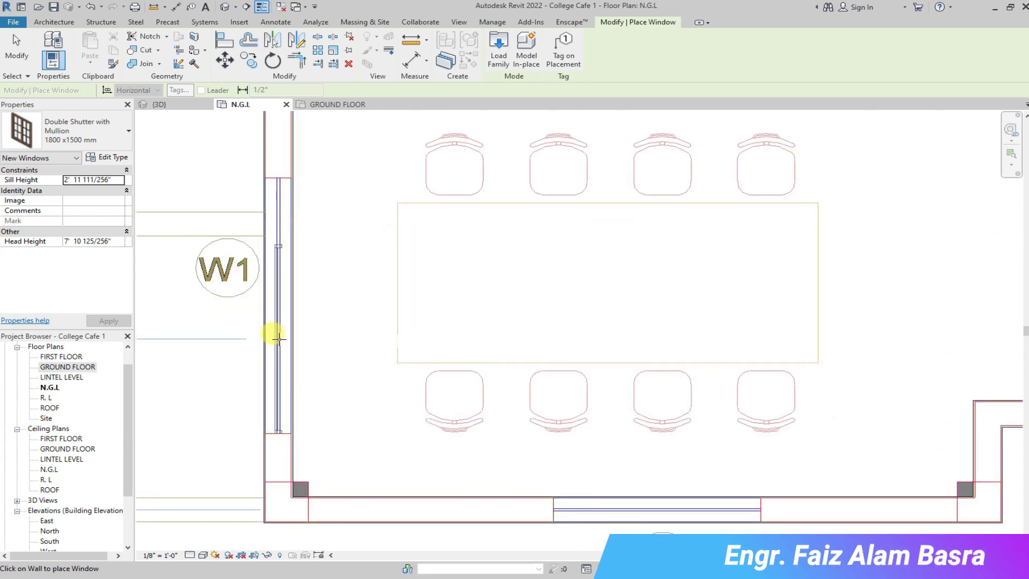
click(278, 338)
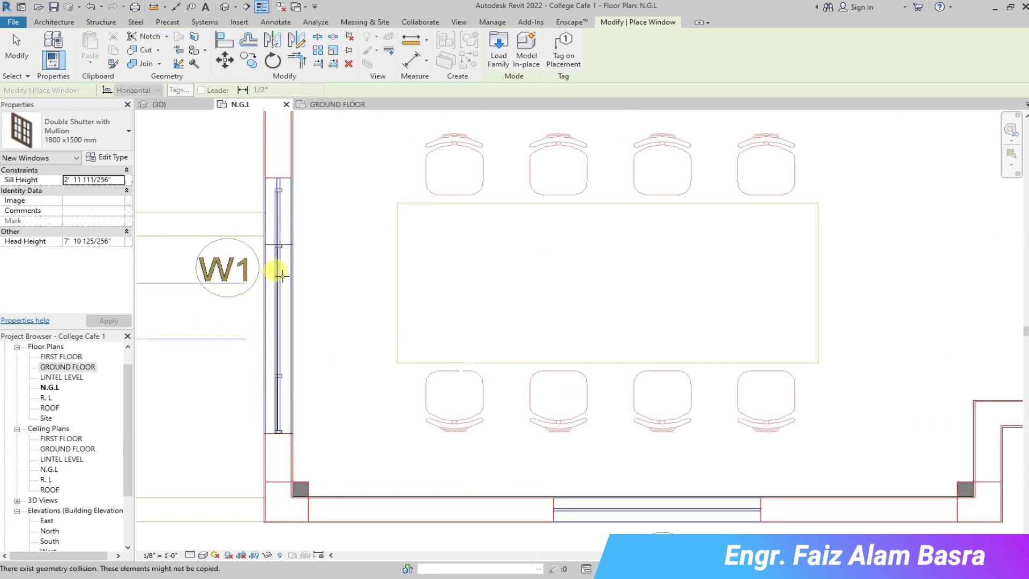
key(Escape)
key(Escape)
click(277, 231)
click(124, 134)
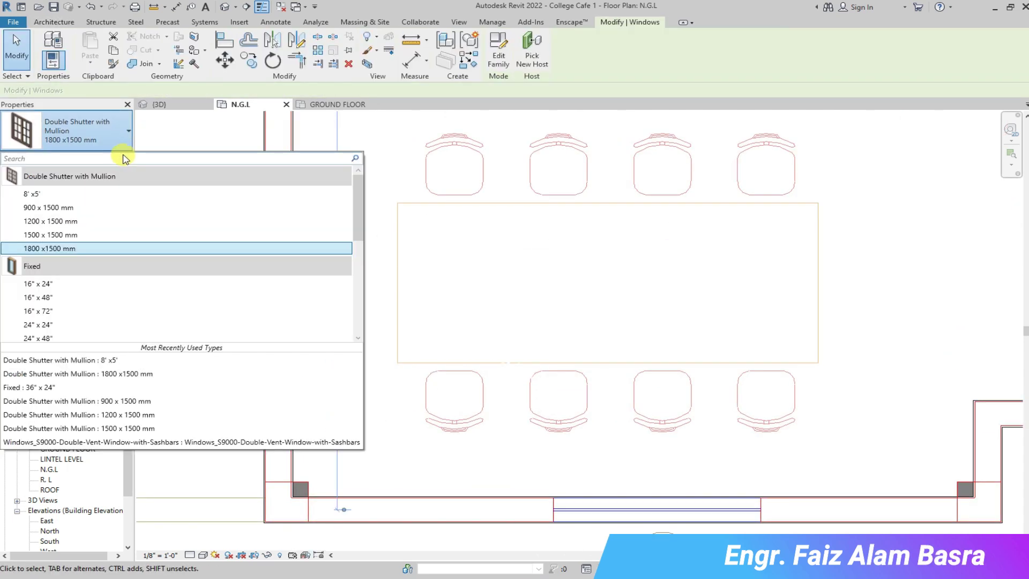
click(87, 194)
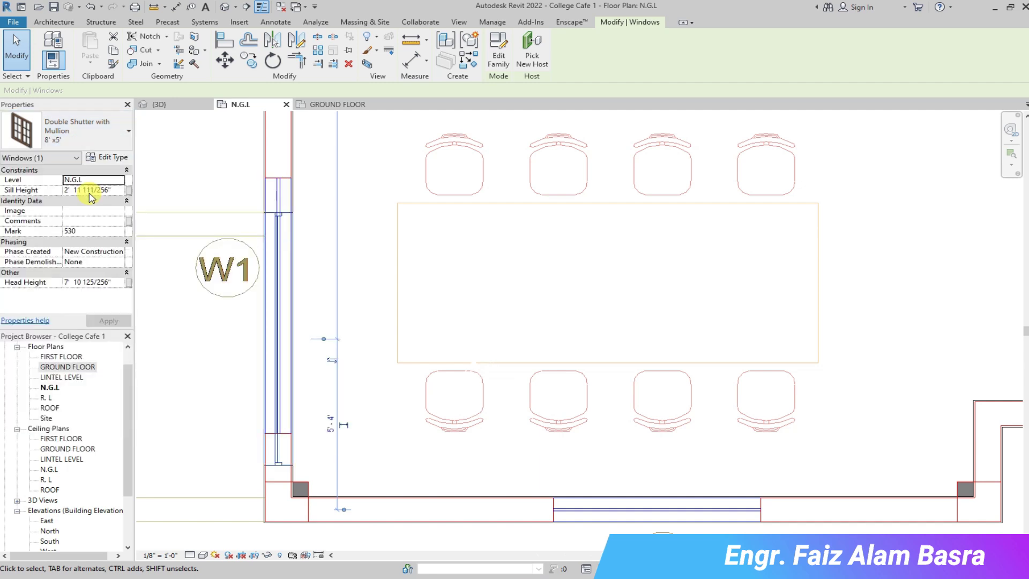
click(231, 71)
key(Escape)
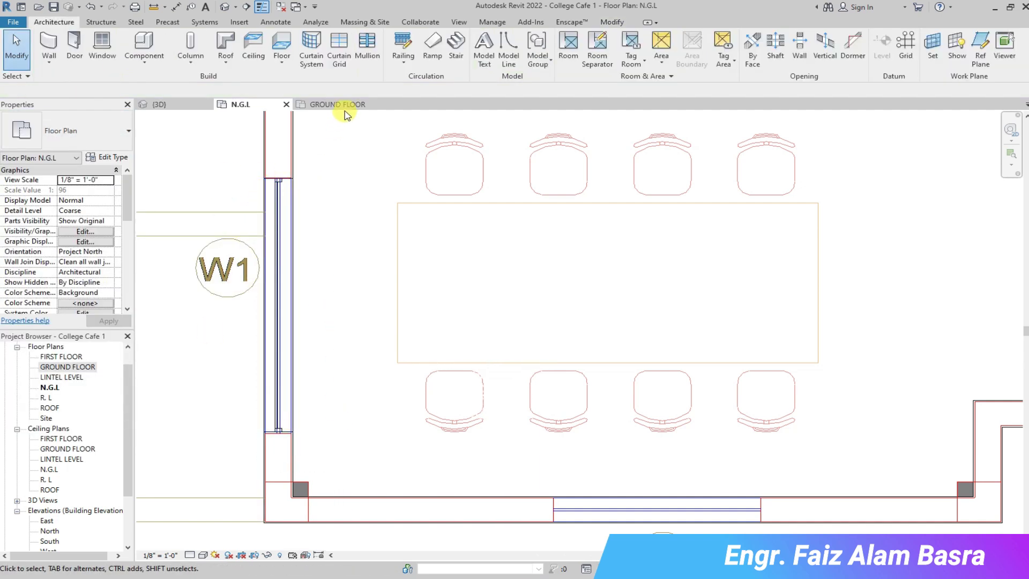
Set the new window's level to GROUND FLOOR and view the building in 3D.
click(337, 105)
key(Escape)
click(236, 104)
drag(231, 161, 317, 436)
click(108, 180)
click(107, 200)
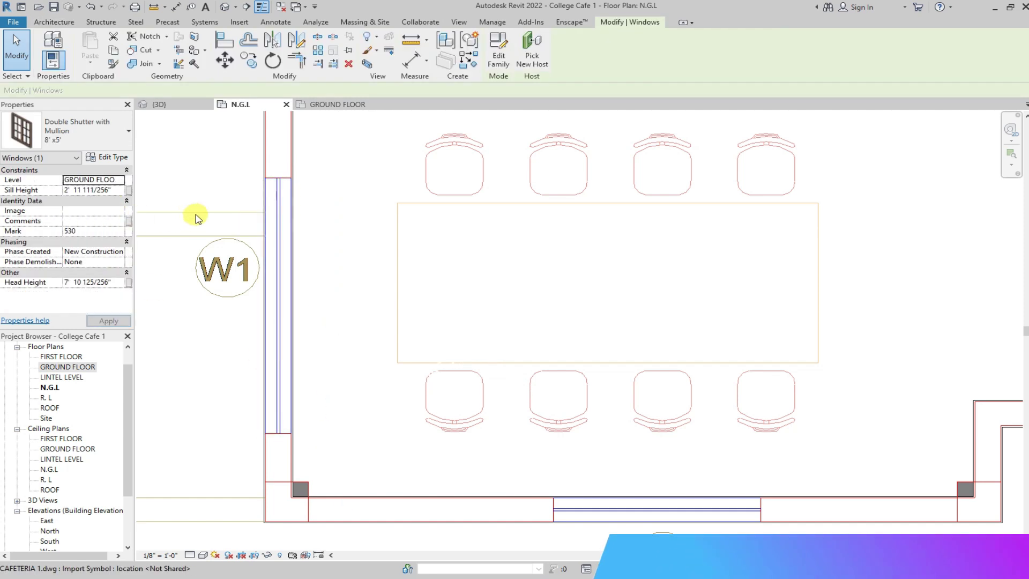
click(156, 104)
scroll(589, 462, down, 3)
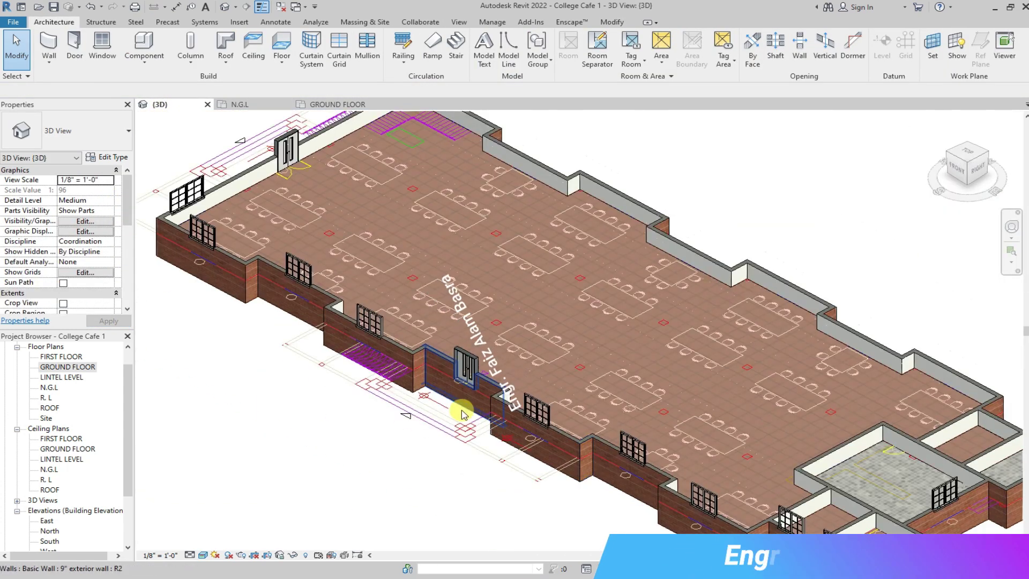
On the N.G.L plan, pick the 8' x 5' Double Shutter with Mullion window type, then cancel placement.
scroll(425, 409, up, 2)
click(236, 105)
scroll(265, 260, down, 3)
scroll(263, 279, down, 2)
scroll(729, 262, down, 1)
scroll(791, 244, up, 3)
scroll(792, 238, up, 2)
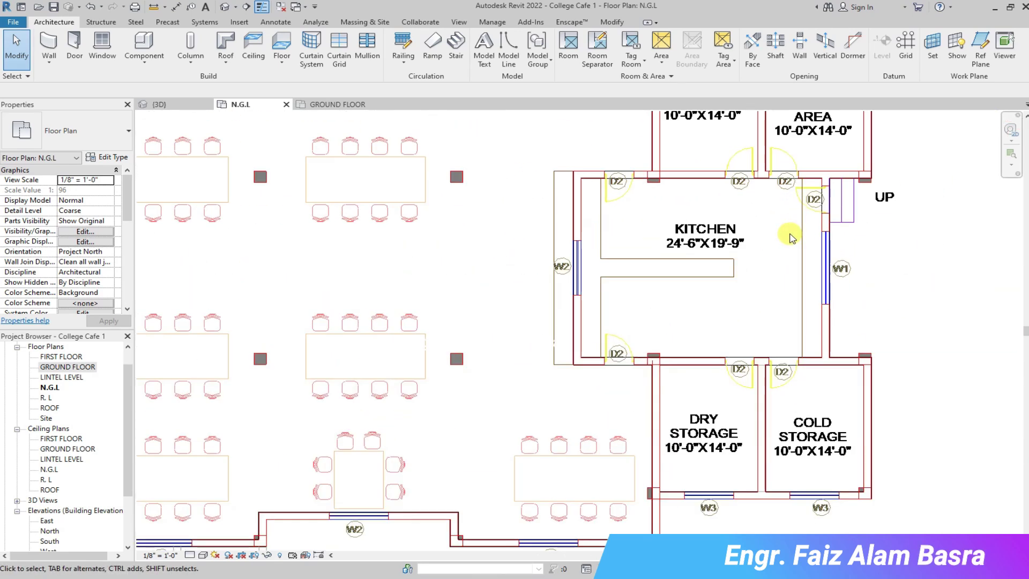
click(96, 59)
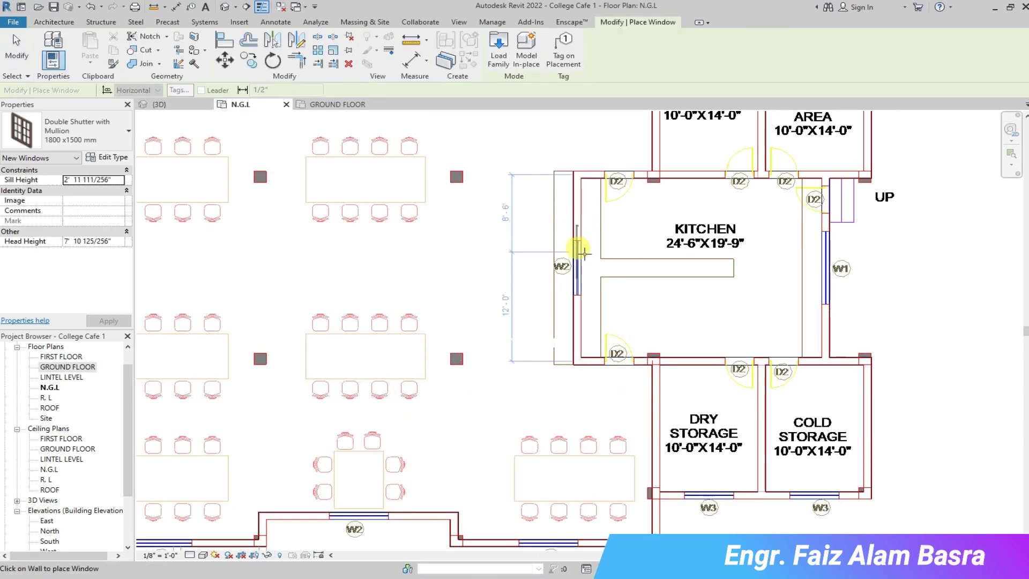
click(129, 131)
click(268, 193)
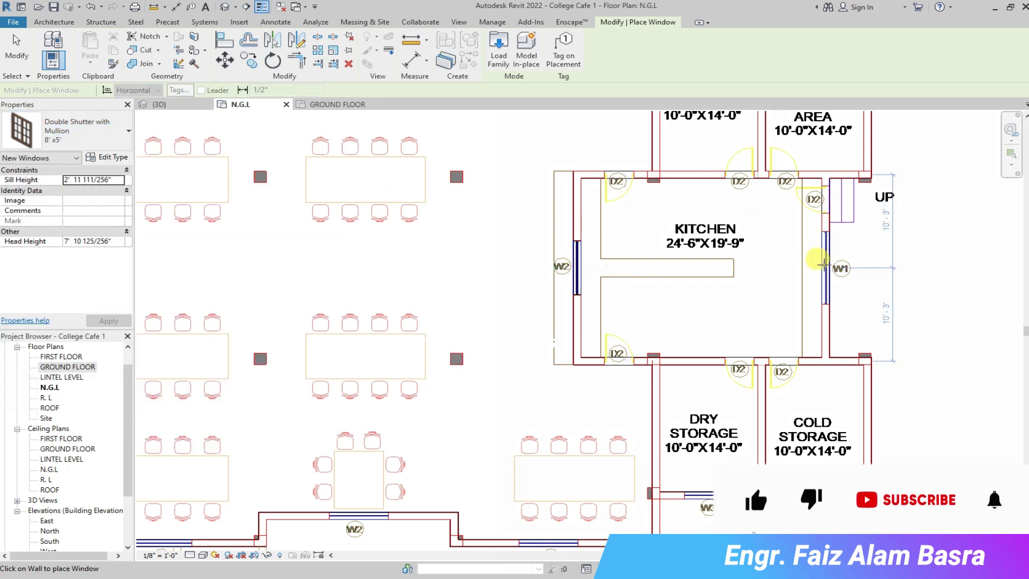
scroll(743, 322, down, 3)
scroll(729, 376, down, 1)
key(Escape)
key(Escape)
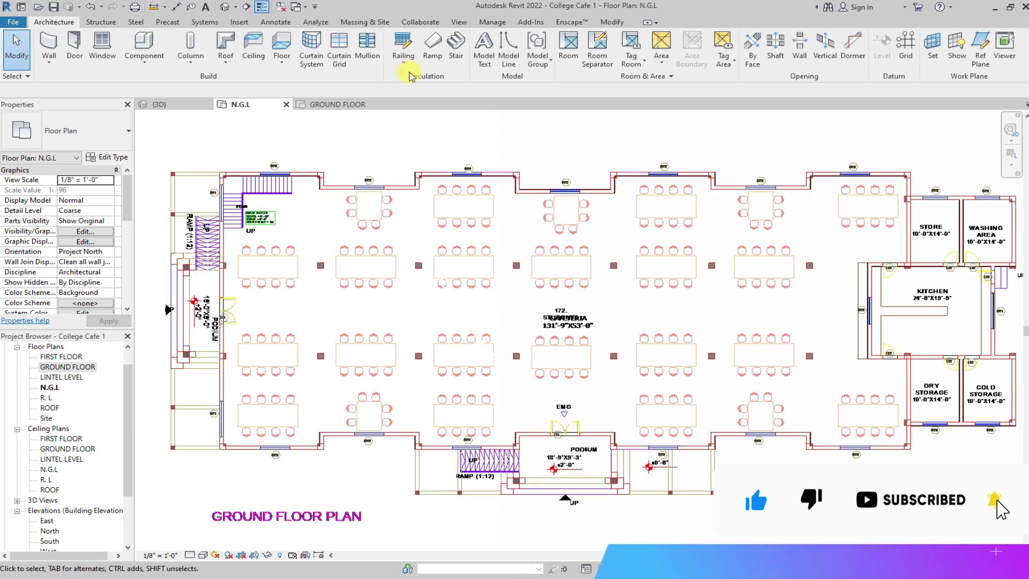
scroll(225, 308, up, 5)
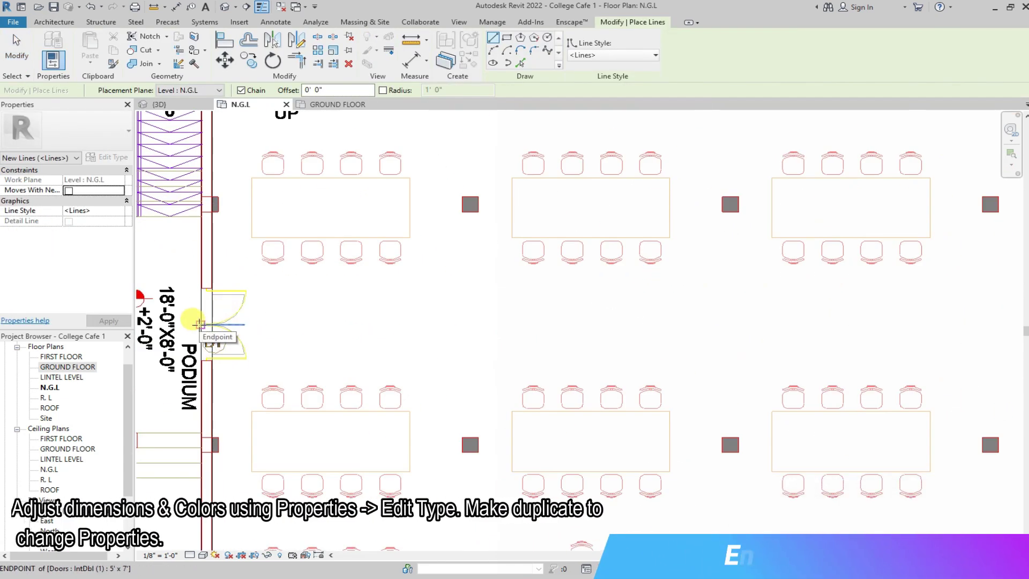
Draw a vertical model line from the top wall down to the podium door.
scroll(199, 323, down, 5)
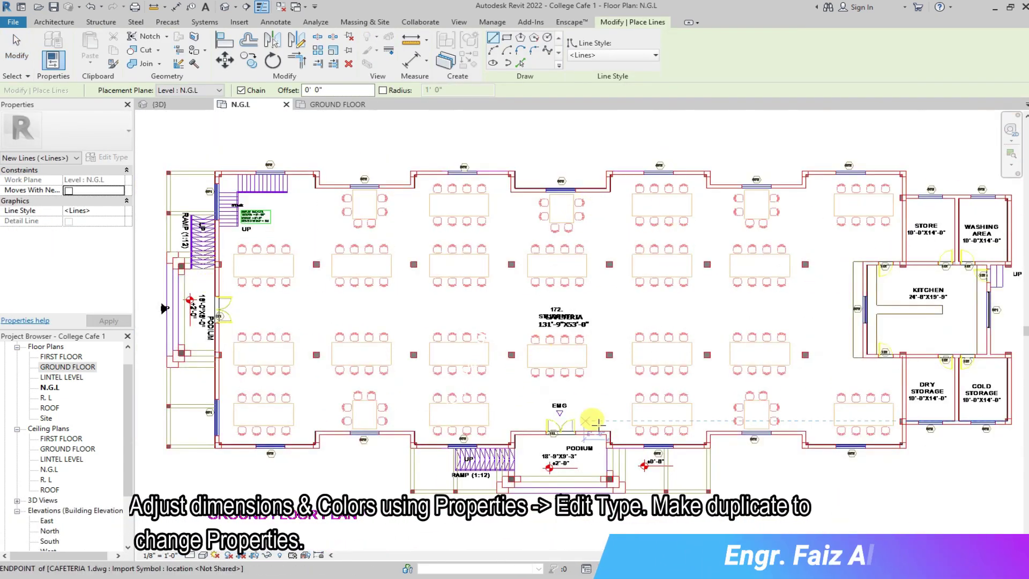
scroll(582, 191, up, 2)
click(558, 185)
scroll(565, 466, down, 2)
scroll(566, 466, up, 2)
scroll(566, 466, up, 3)
scroll(546, 409, up, 3)
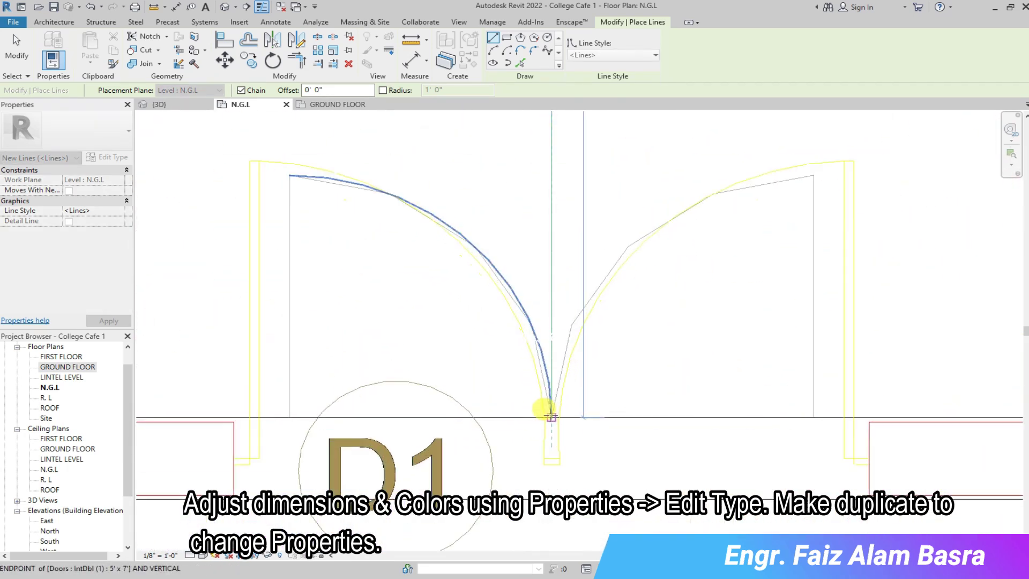
scroll(547, 413, up, 2)
click(558, 423)
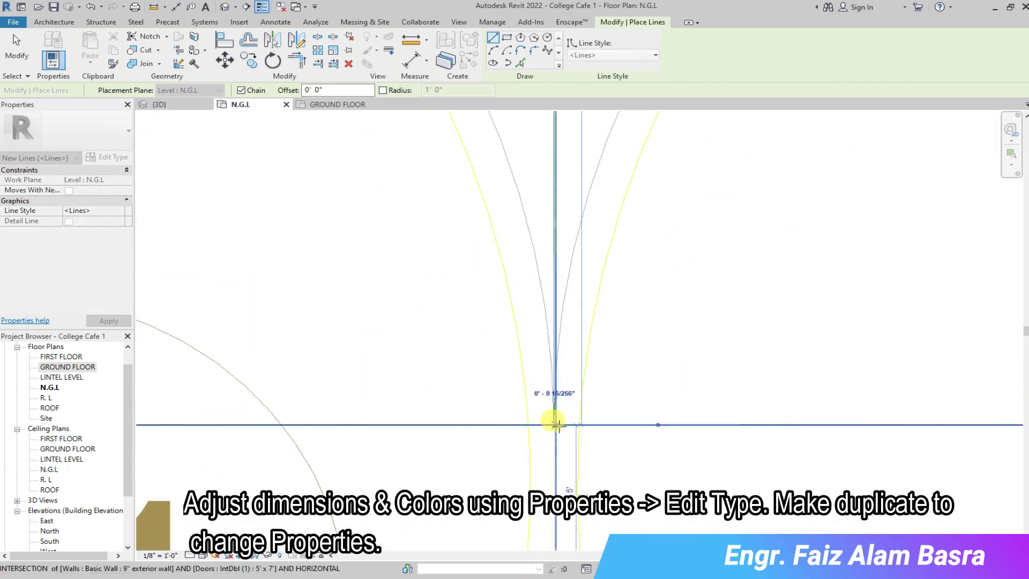
key(Escape)
Draw a 22'-0" horizontal model line by the cafeteria label and exit the line tool.
scroll(552, 429, down, 2)
scroll(539, 445, down, 2)
scroll(533, 448, down, 3)
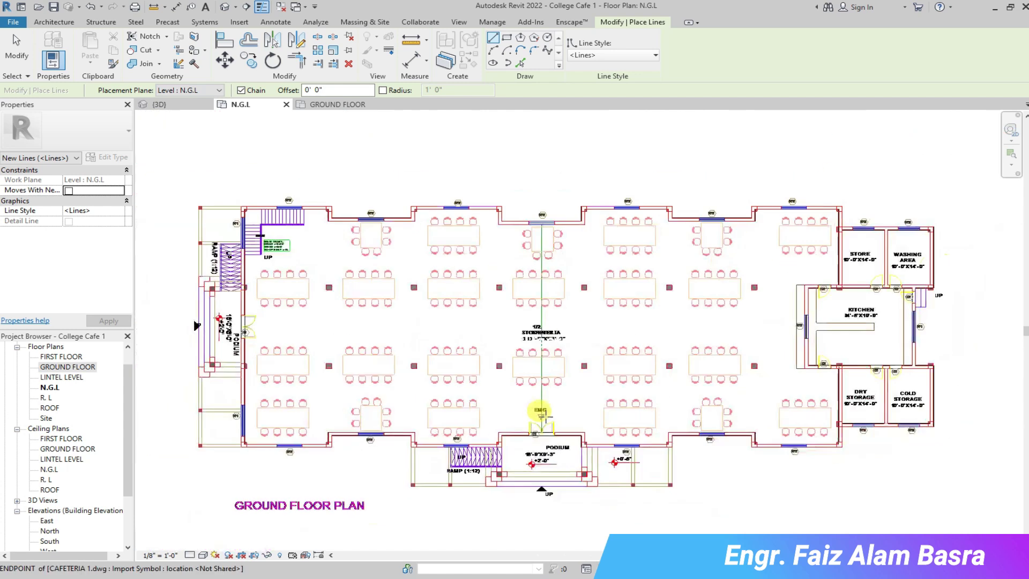
scroll(538, 325, up, 4)
click(548, 333)
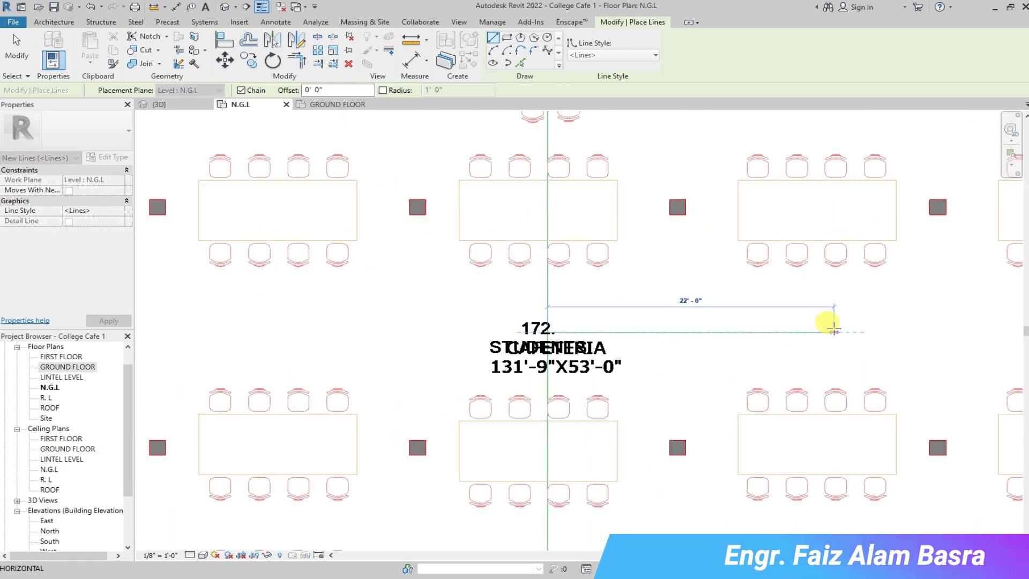
click(735, 328)
key(Escape)
scroll(590, 343, down, 3)
scroll(590, 343, down, 1)
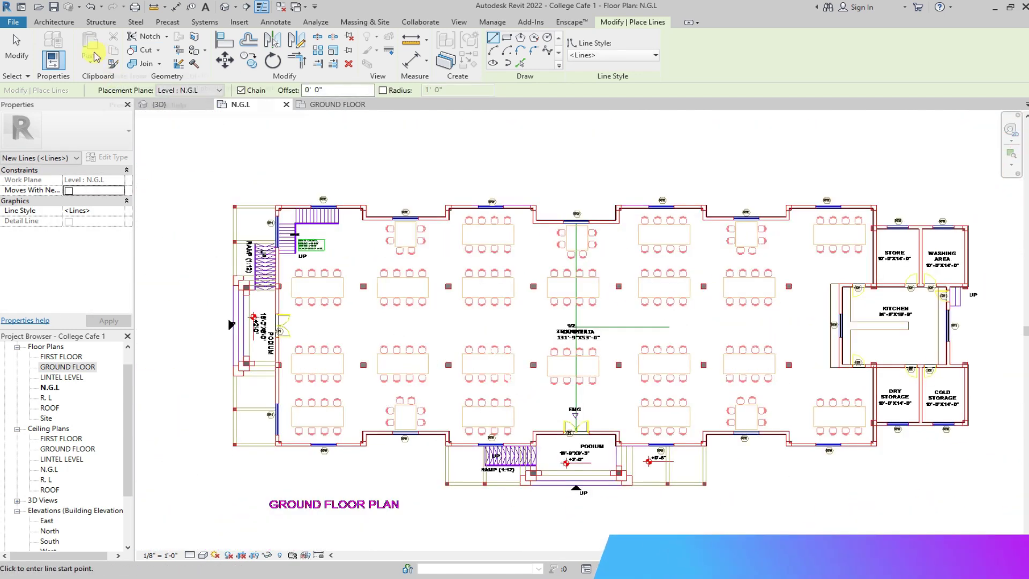
click(53, 22)
click(15, 52)
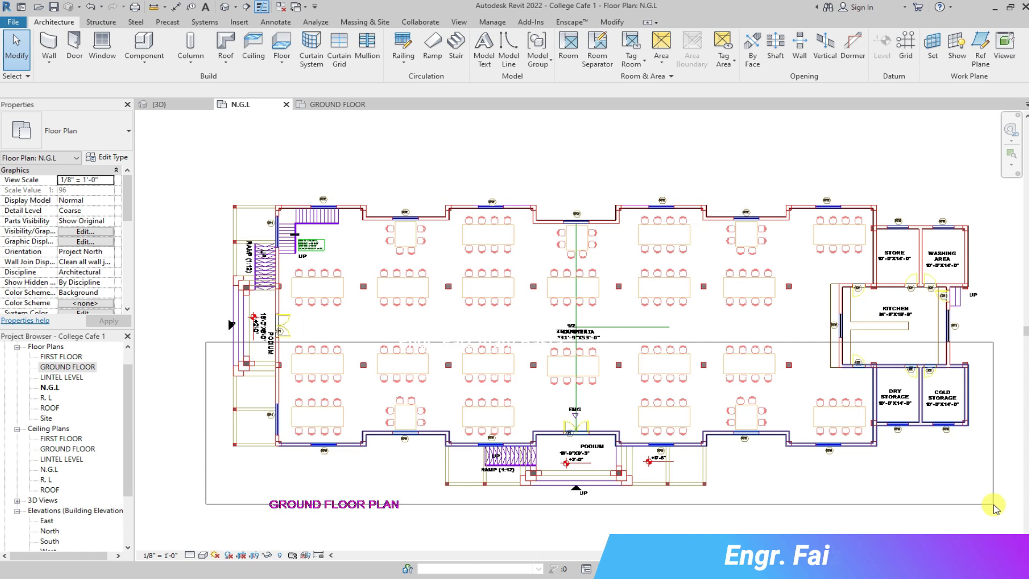
Make an initial selection on the N.G.L plan, then switch to the GROUND FLOOR plan.
drag(204, 341, 1014, 507)
click(653, 63)
click(484, 377)
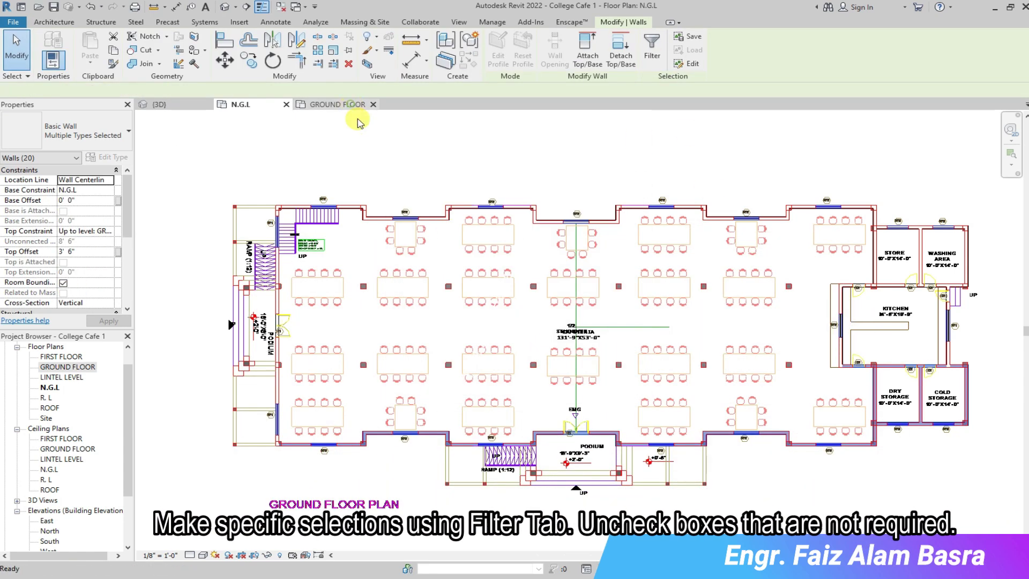
click(339, 104)
scroll(231, 235, down, 2)
scroll(232, 236, up, 2)
Box-select the lower half of the ground floor and filter it to windows only.
drag(230, 195, 804, 326)
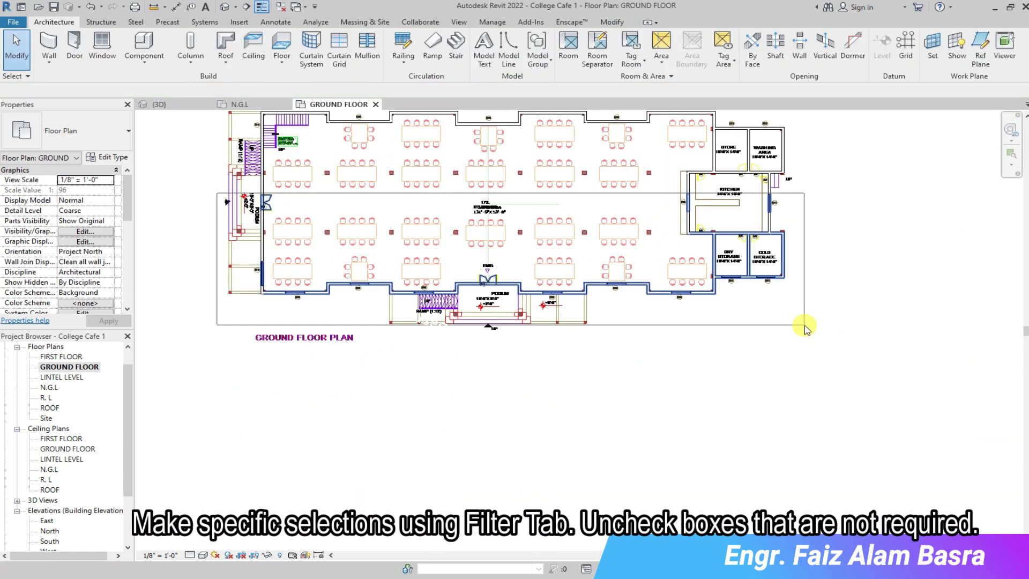
click(497, 48)
click(565, 236)
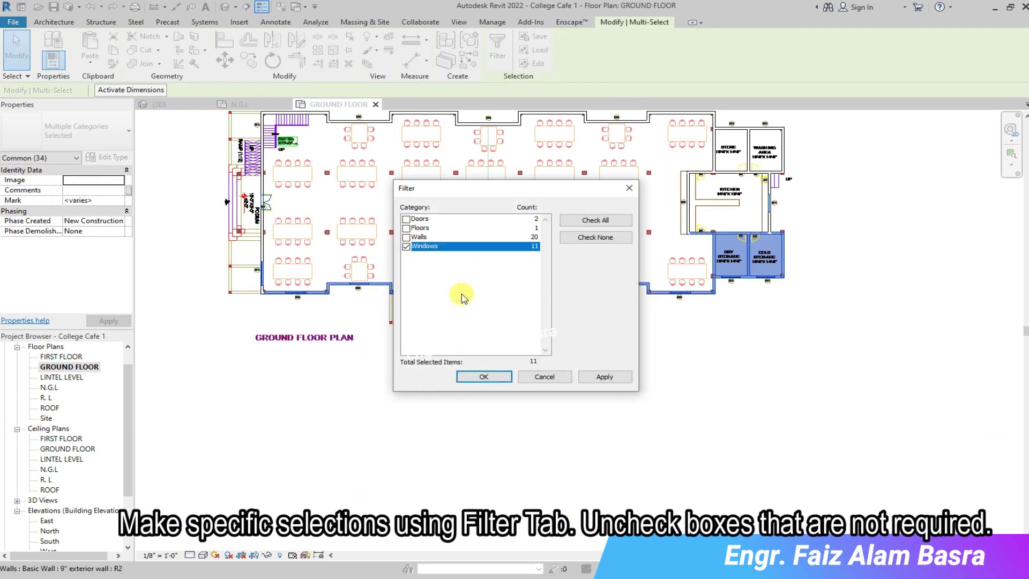
click(484, 377)
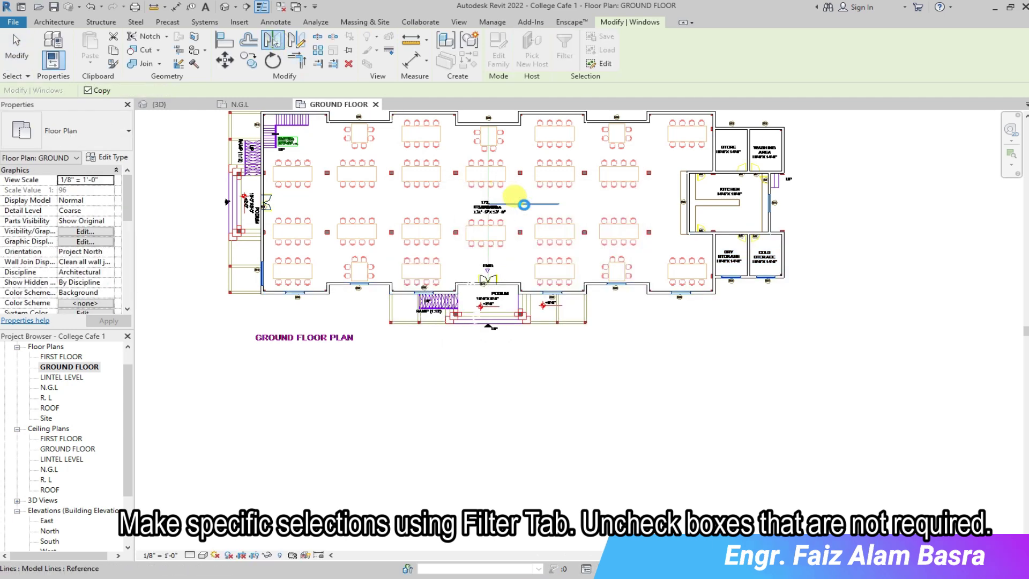
Check the mirrored windows in the 3D view, then return to the GROUND FLOOR plan.
scroll(499, 160, up, 2)
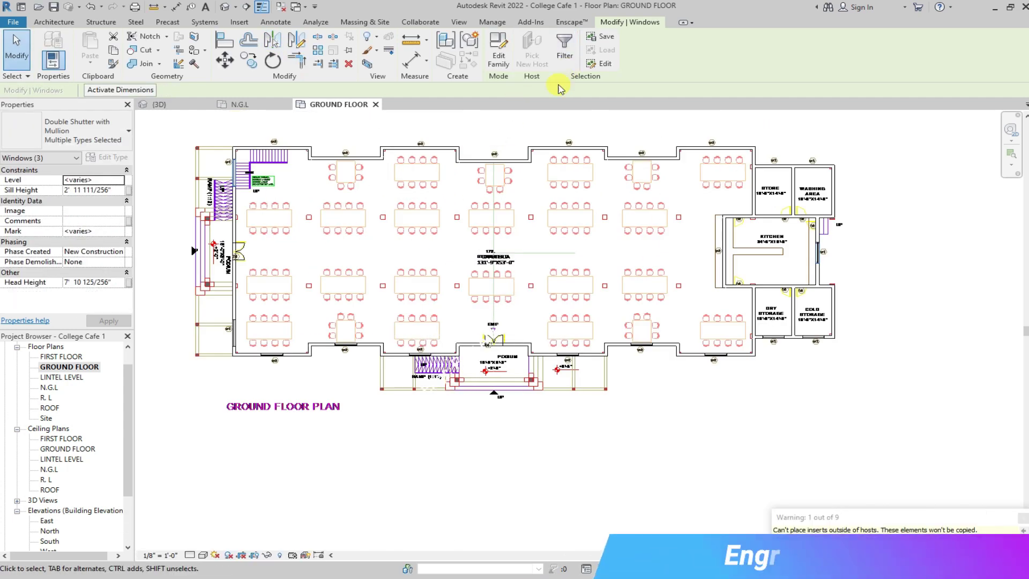
scroll(538, 256, up, 3)
click(177, 107)
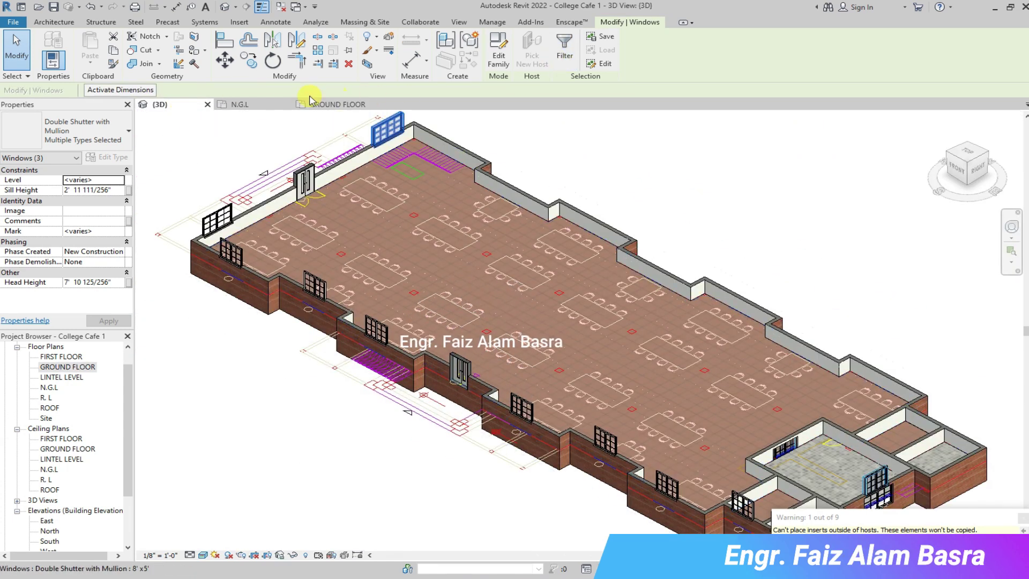
click(283, 106)
click(354, 105)
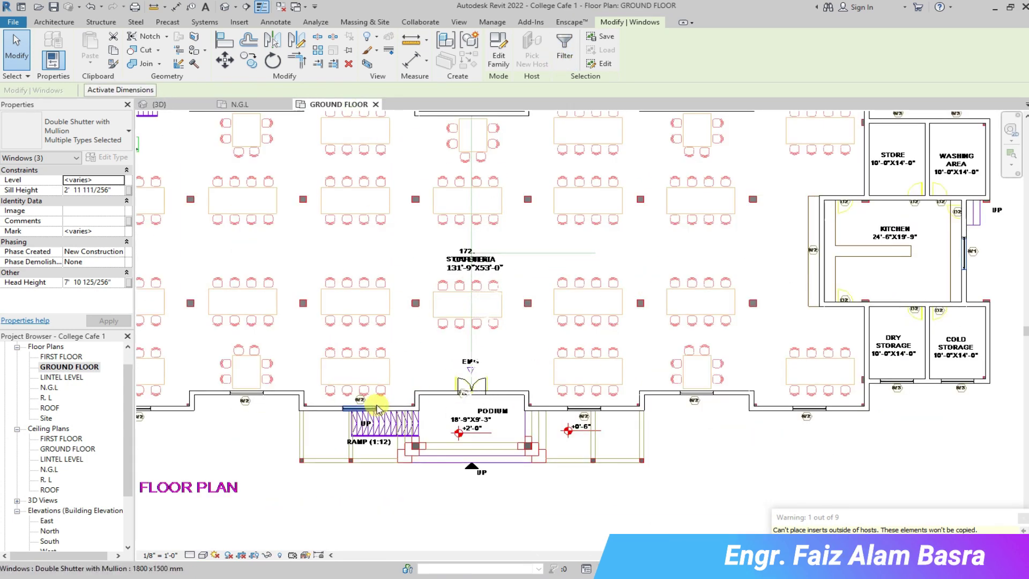
scroll(397, 375, down, 2)
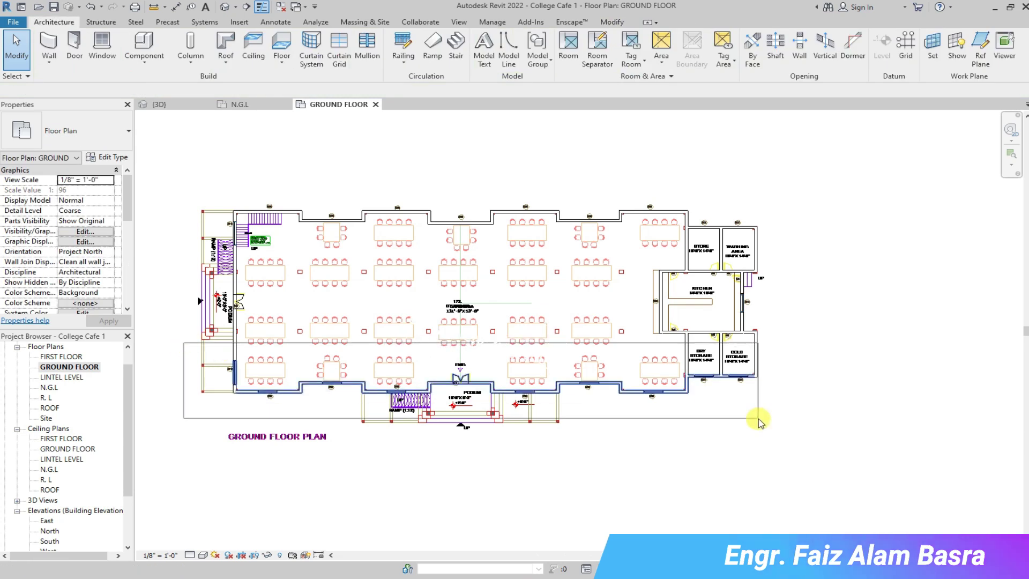
Filter a selection to windows only, mirror-copy them across the reference line, and dismiss the error.
drag(617, 405, 758, 420)
click(497, 48)
click(405, 219)
click(484, 377)
scroll(396, 300, up, 1)
click(272, 40)
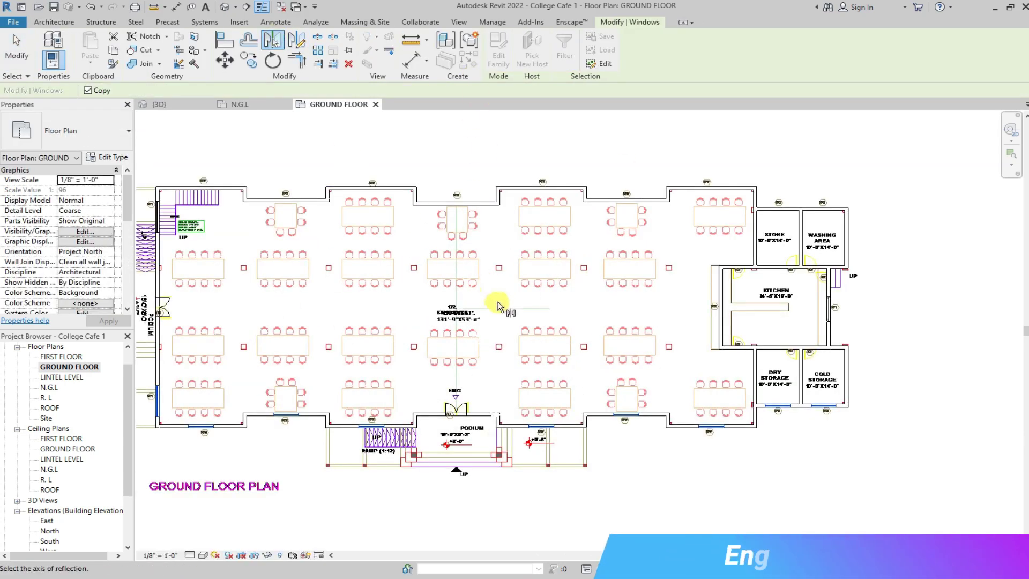
click(501, 310)
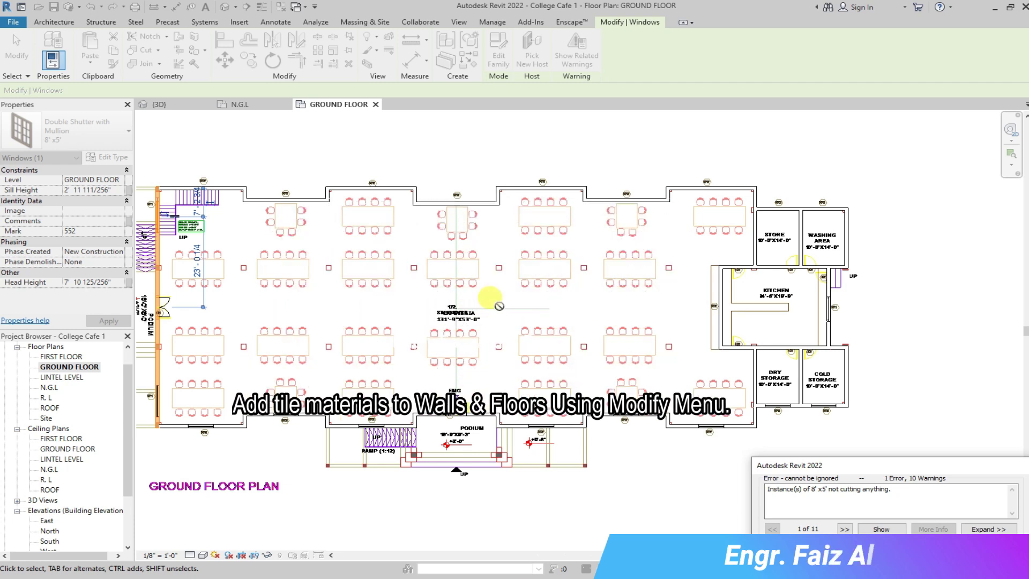
key(Escape)
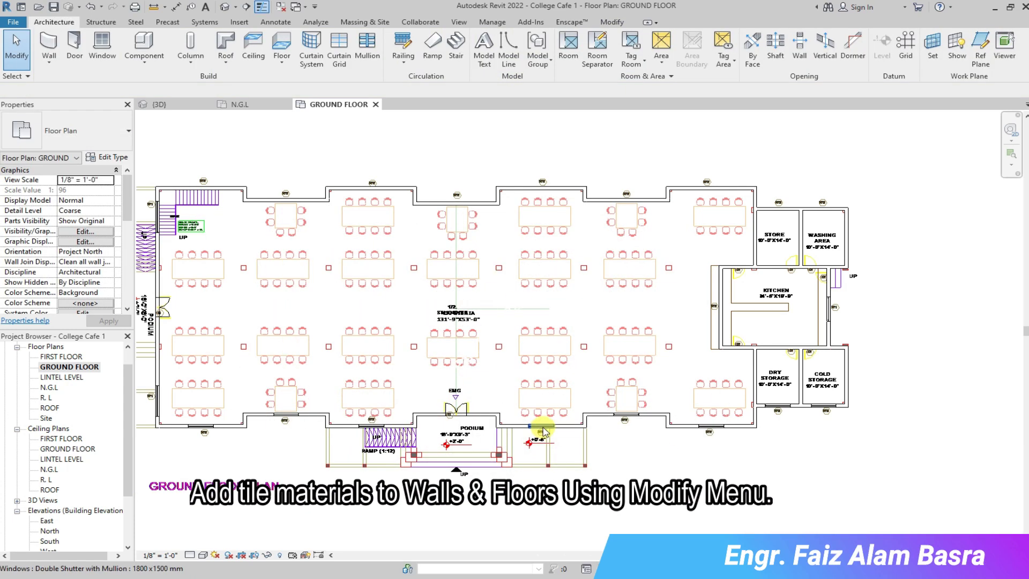
Mirror-copy one more window, the 1800 x 1500 mm one, across the reference line.
click(542, 426)
click(274, 43)
click(521, 309)
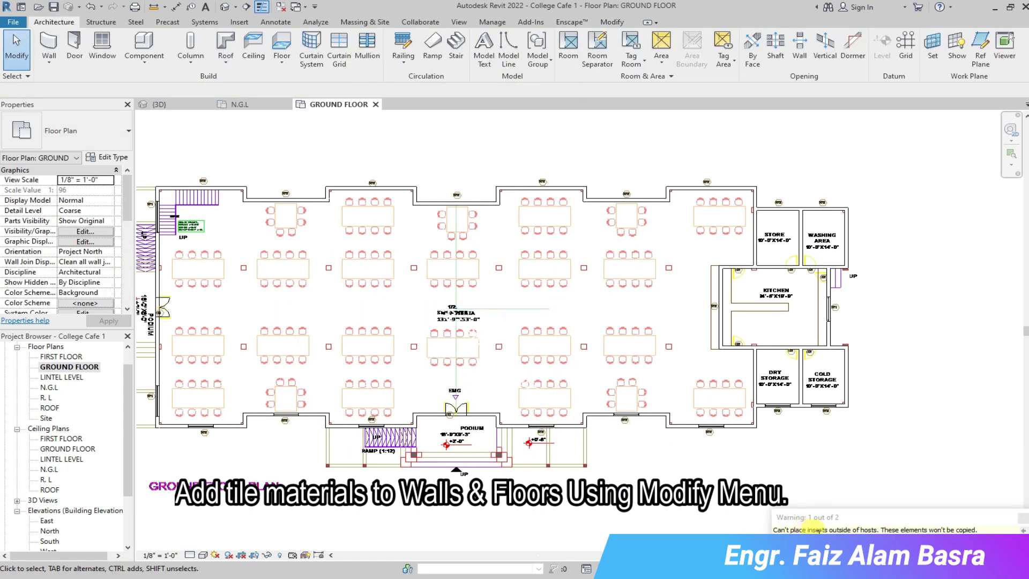
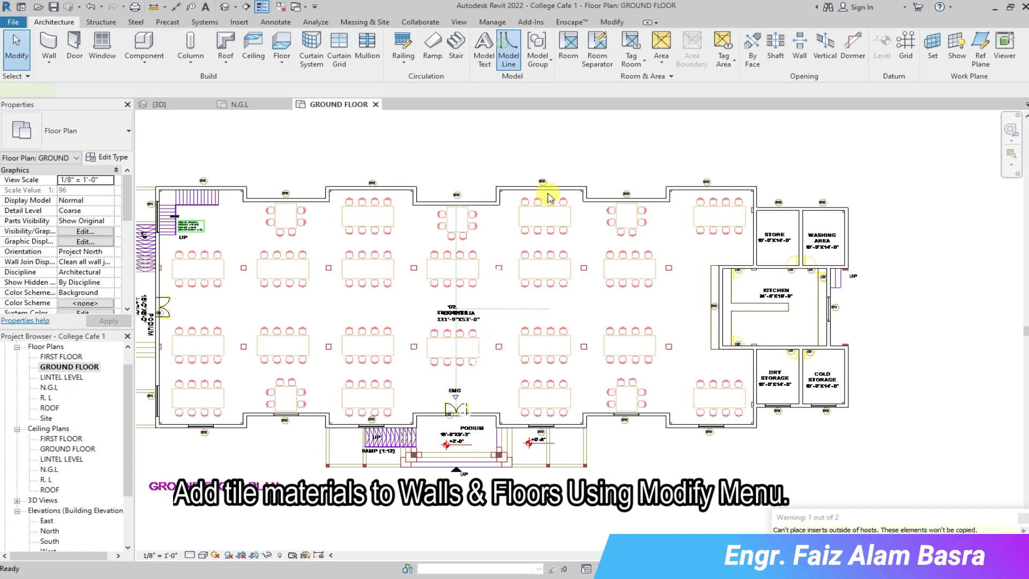
Start a model line (LI) at the wall corner, then cancel it.
key(l)
key(i)
scroll(549, 198, up, 2)
click(459, 207)
scroll(478, 299, down, 2)
scroll(467, 409, up, 3)
scroll(458, 433, up, 2)
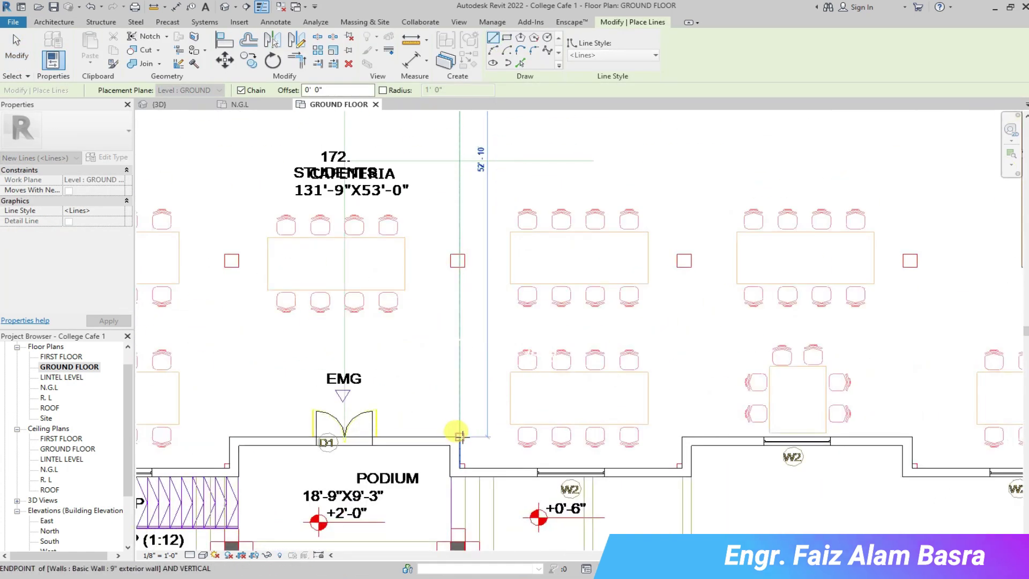
scroll(471, 259, down, 3)
scroll(459, 241, up, 3)
scroll(452, 253, up, 3)
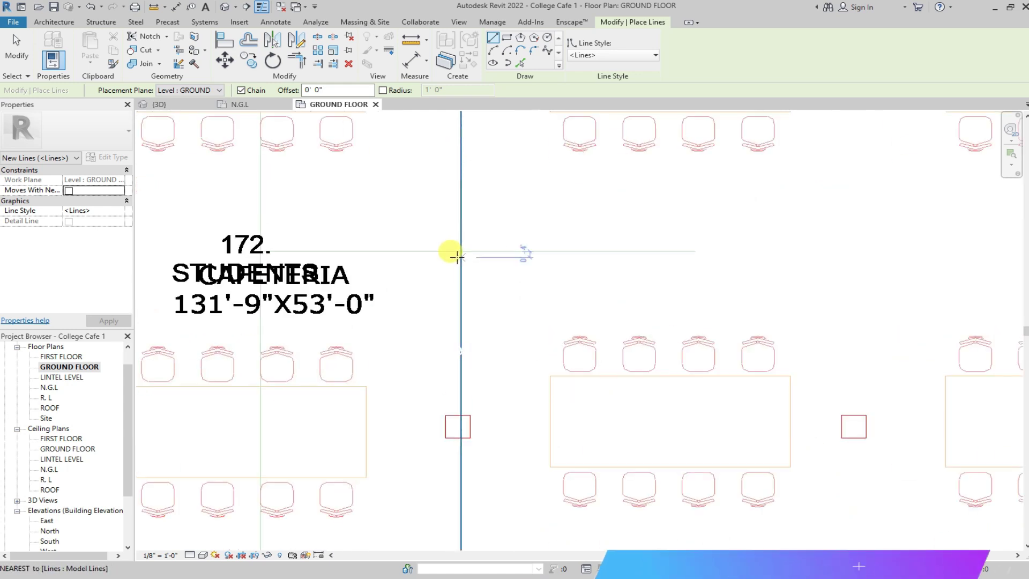
scroll(454, 257, up, 2)
key(Escape)
key(Escape)
scroll(454, 250, down, 5)
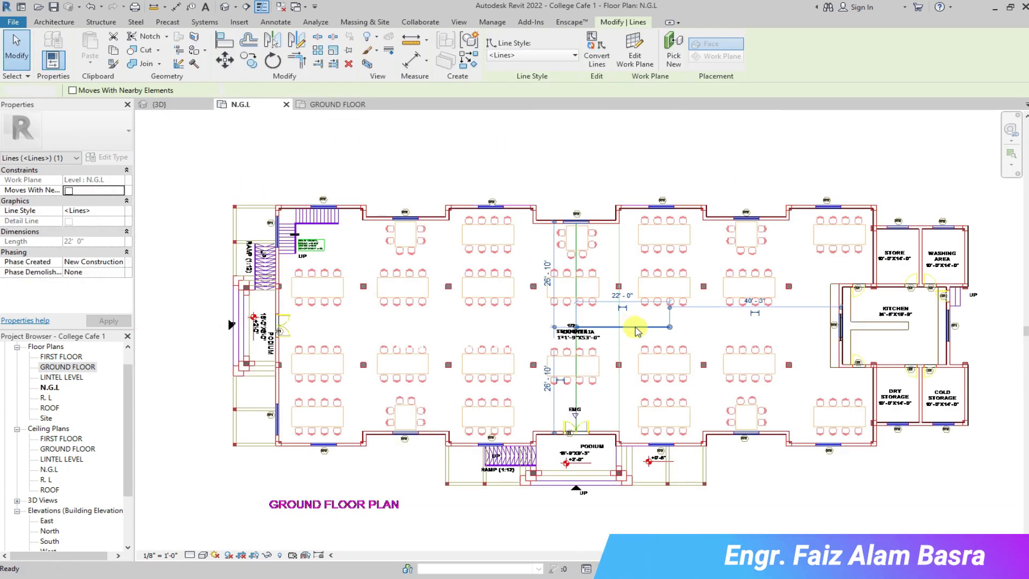
scroll(464, 259, down, 2)
Draw a horizontal model line across the middle of the cafeteria.
click(503, 44)
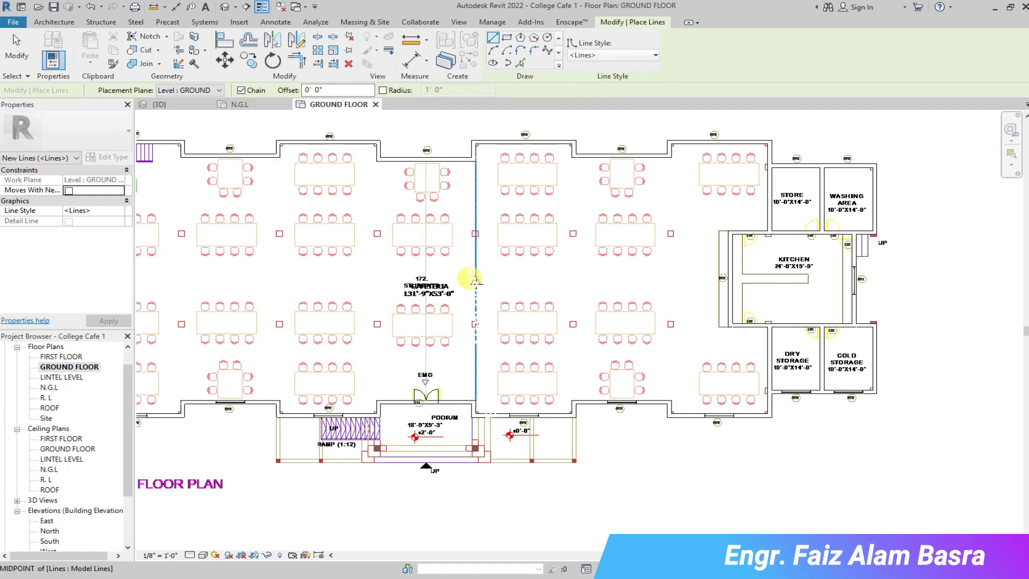
click(475, 280)
click(596, 280)
key(Escape)
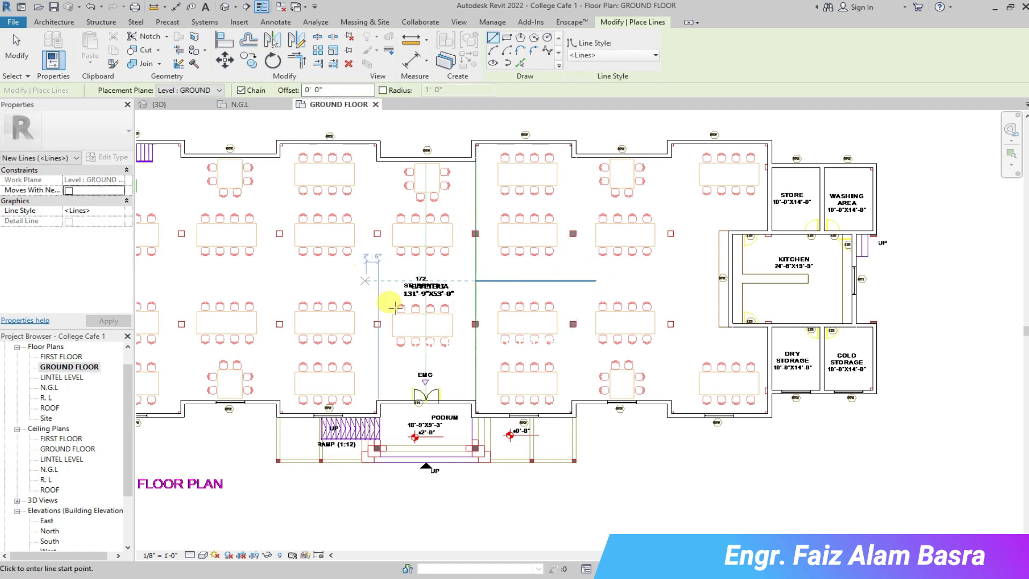
click(16, 59)
Mirror the lower-wall window across the new model line.
click(524, 416)
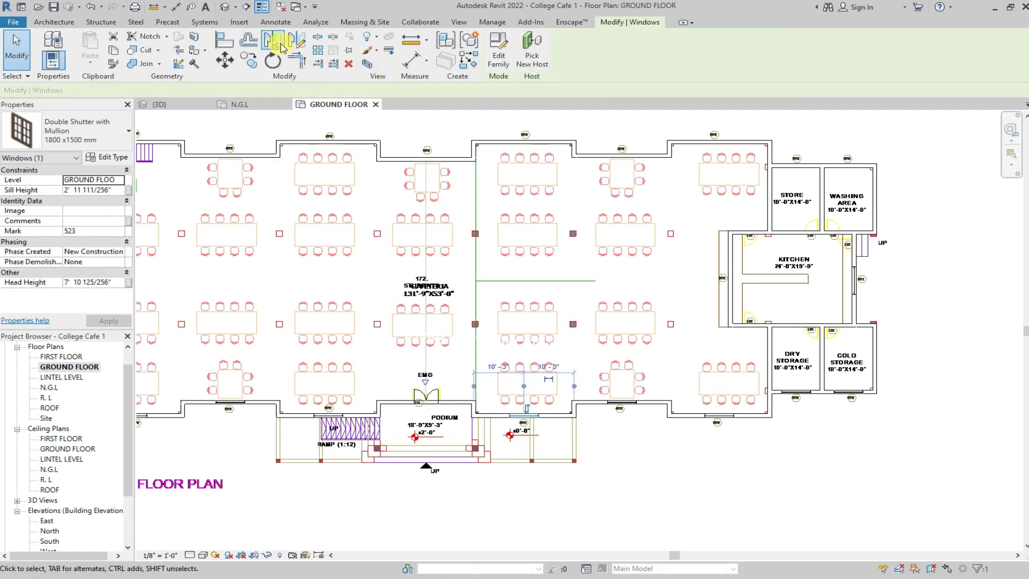
click(272, 40)
click(508, 281)
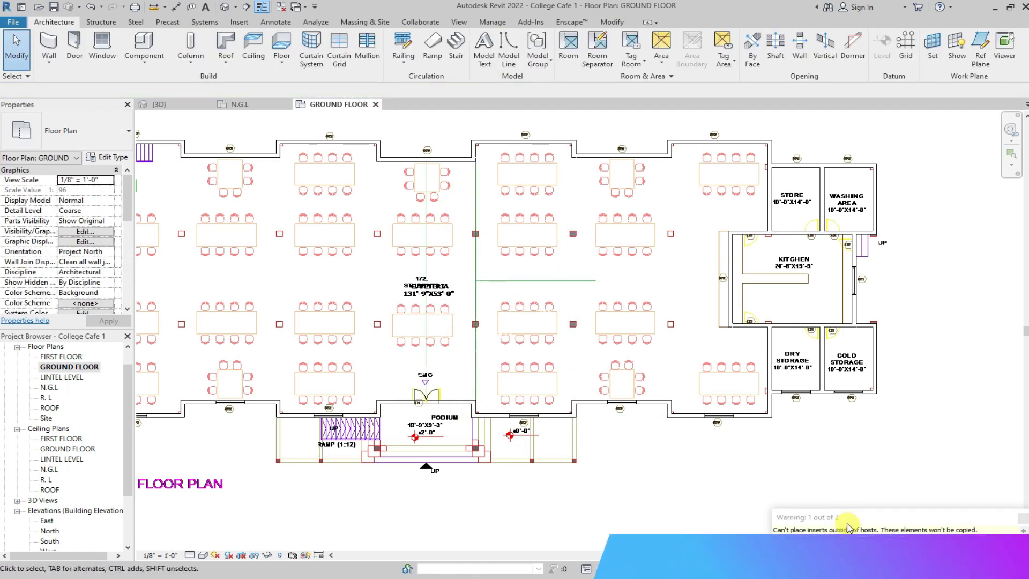
Check the model in 3D, then return to the GROUND FLOOR plan zoomed to fit.
click(155, 104)
scroll(507, 411, up, 5)
scroll(506, 411, up, 2)
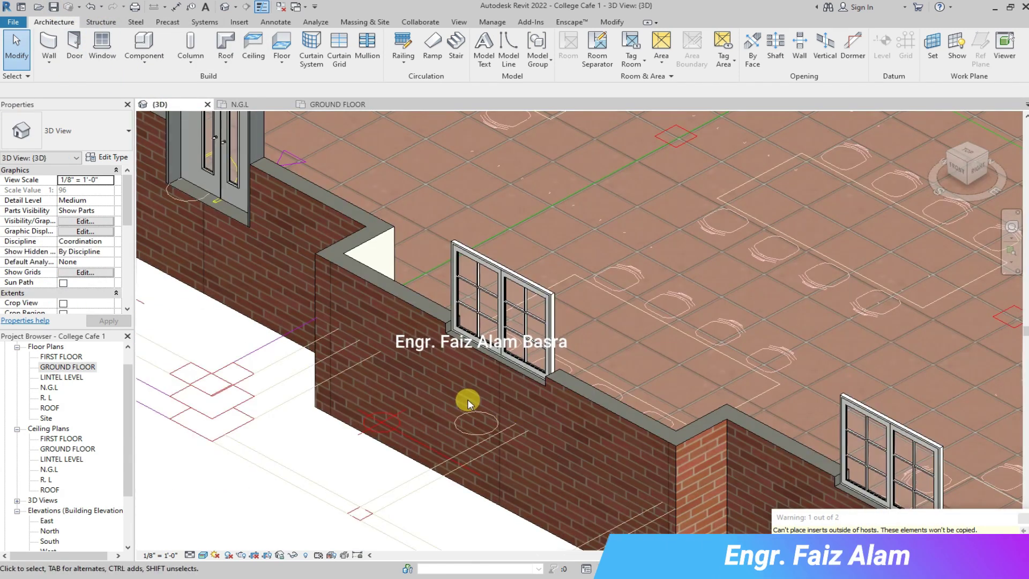
scroll(421, 376, down, 6)
scroll(421, 377, down, 1)
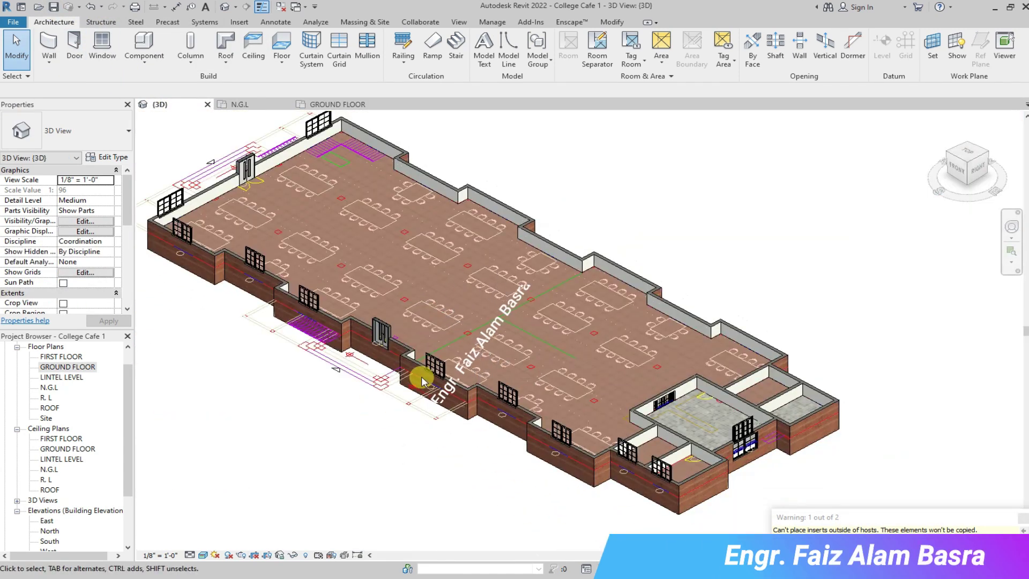
click(335, 107)
key(z)
key(f)
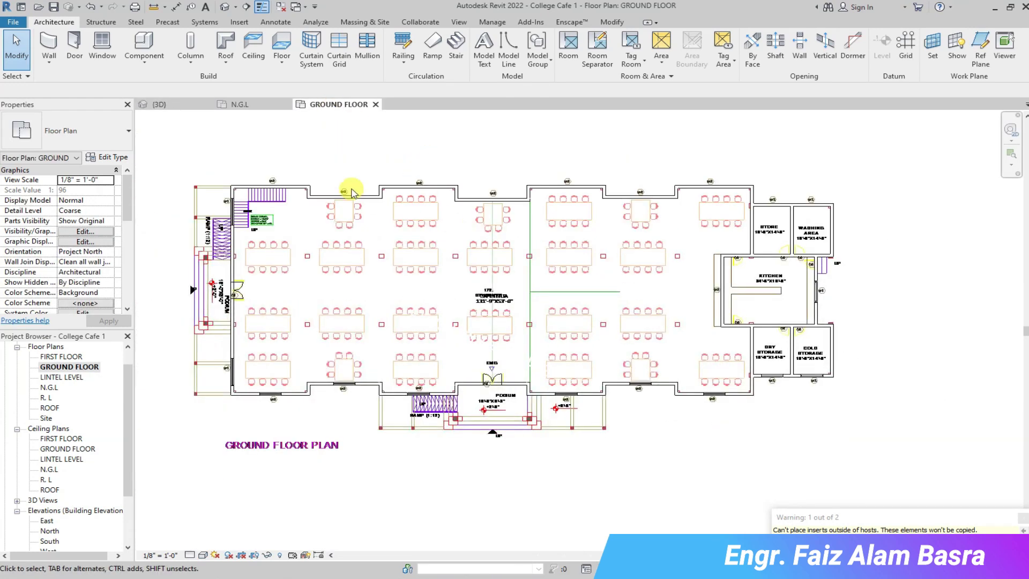
Filter a whole-plan selection to the 14 windows and set their level to GROUND FLOOR.
drag(199, 213, 854, 437)
click(497, 48)
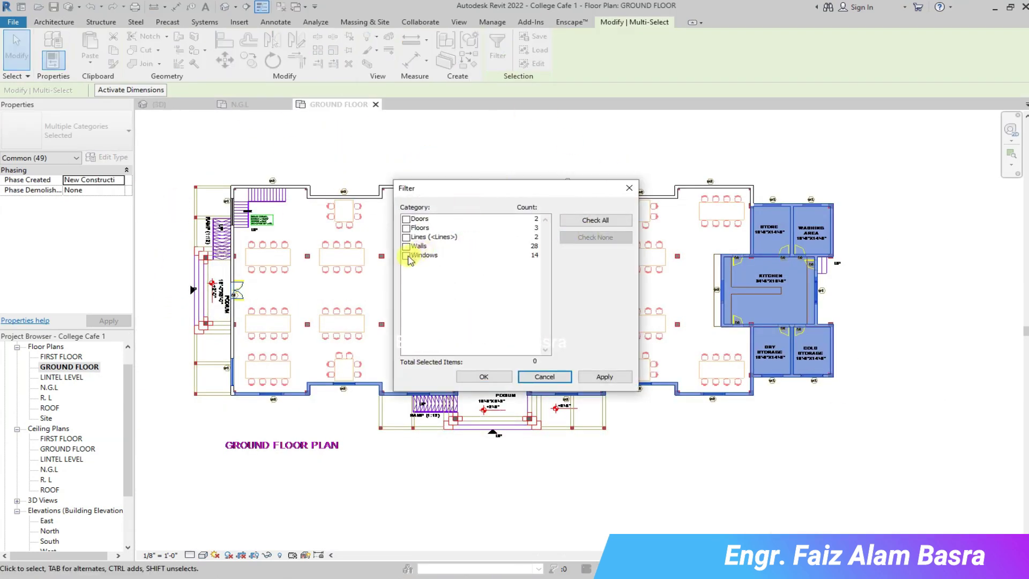
click(507, 378)
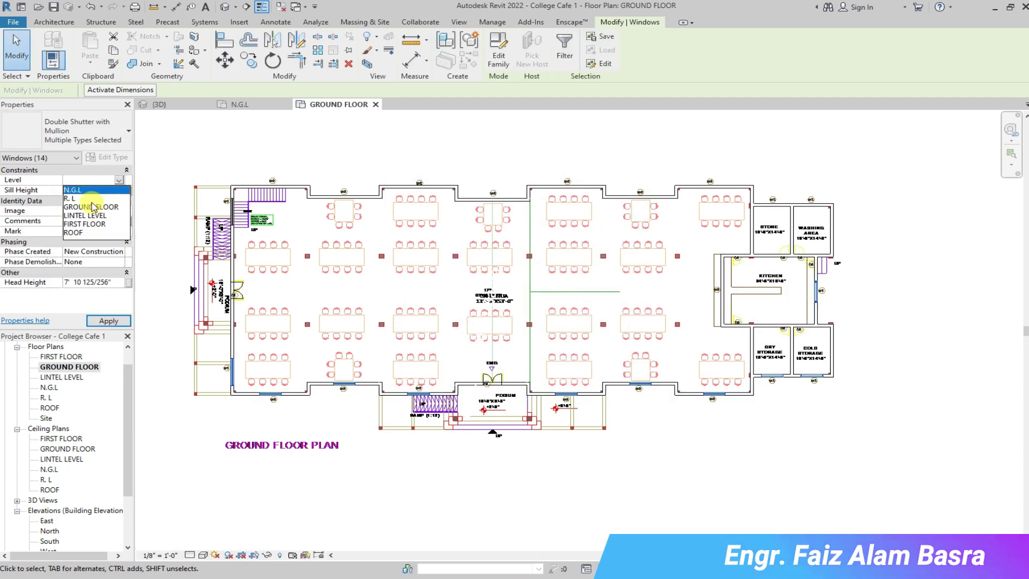
click(109, 321)
Inspect the windows seated in the walls in the 3D view.
click(180, 110)
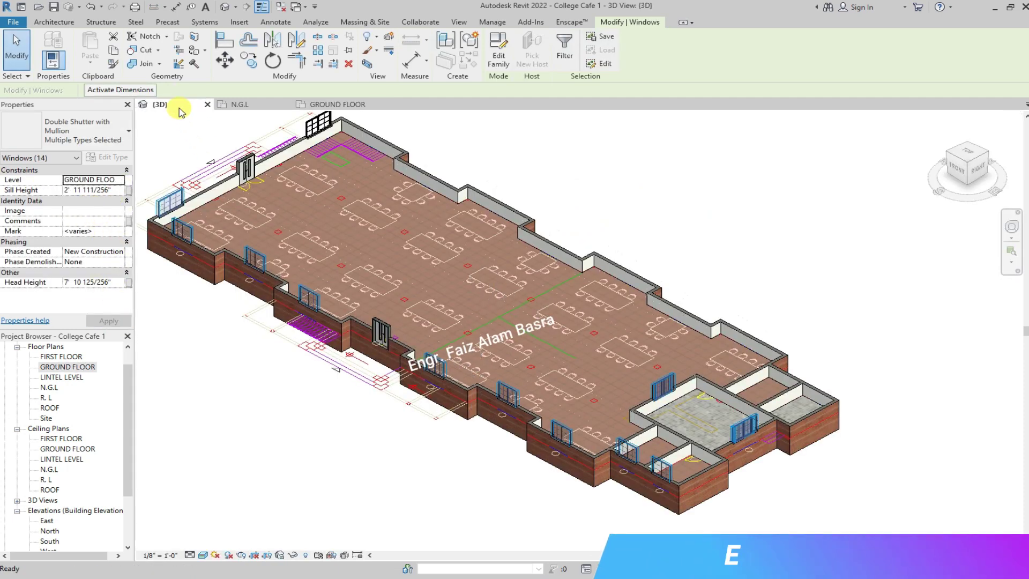
click(671, 246)
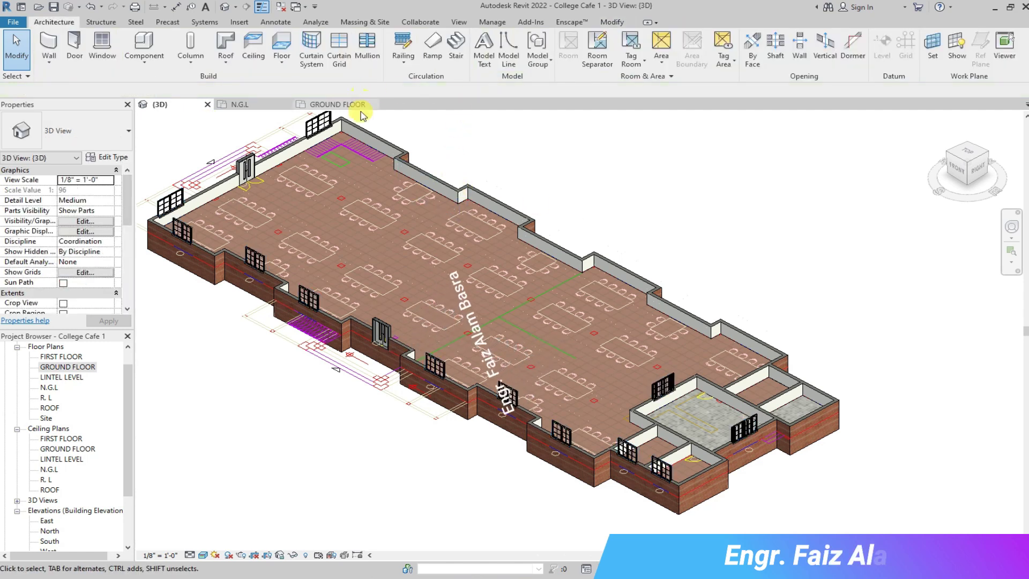
scroll(731, 451, up, 5)
scroll(726, 451, up, 3)
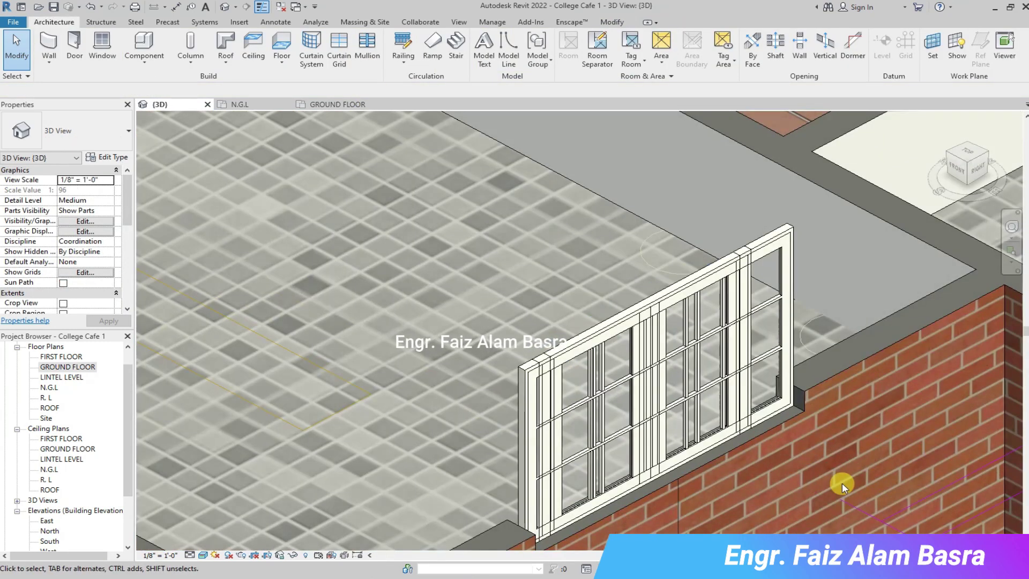
click(706, 305)
key(Escape)
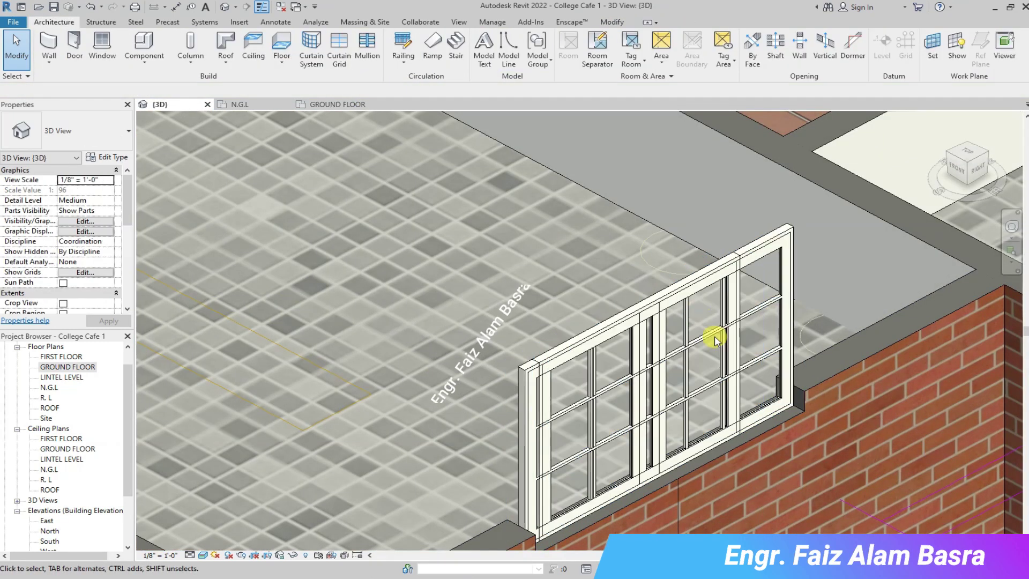
scroll(528, 363, up, 2)
click(570, 409)
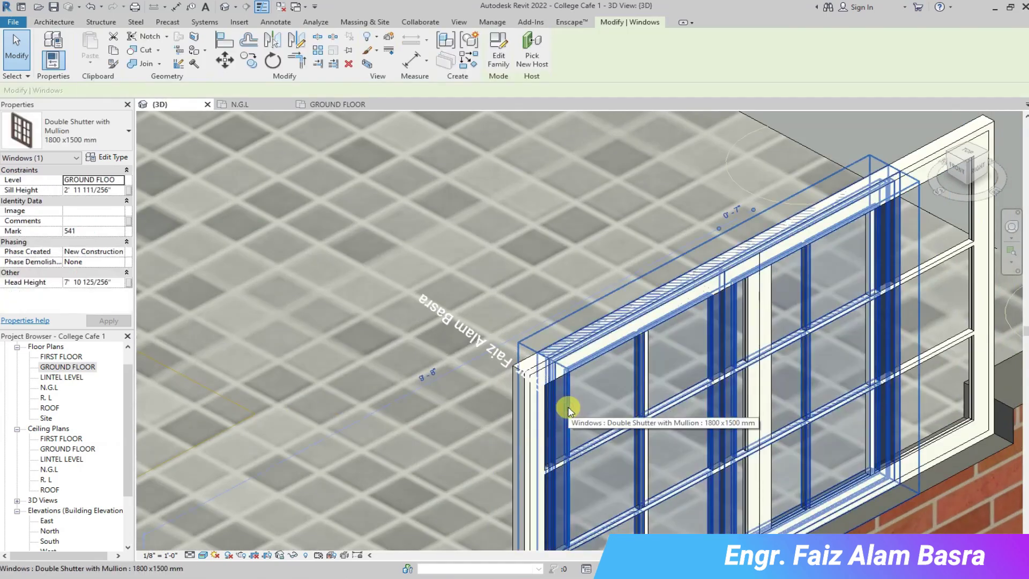
key(Escape)
scroll(591, 398, down, 5)
scroll(376, 244, up, 2)
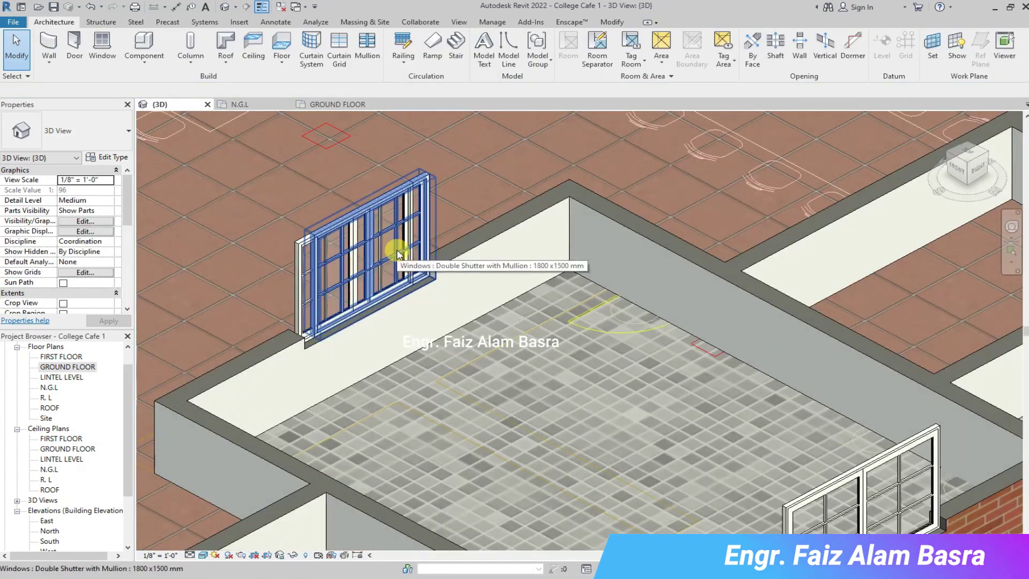
scroll(403, 263, down, 3)
scroll(529, 340, down, 2)
Back in the GROUND FLOOR plan, box-select the elements along the lower part.
click(335, 104)
scroll(668, 299, up, 3)
scroll(667, 298, down, 2)
scroll(668, 298, down, 2)
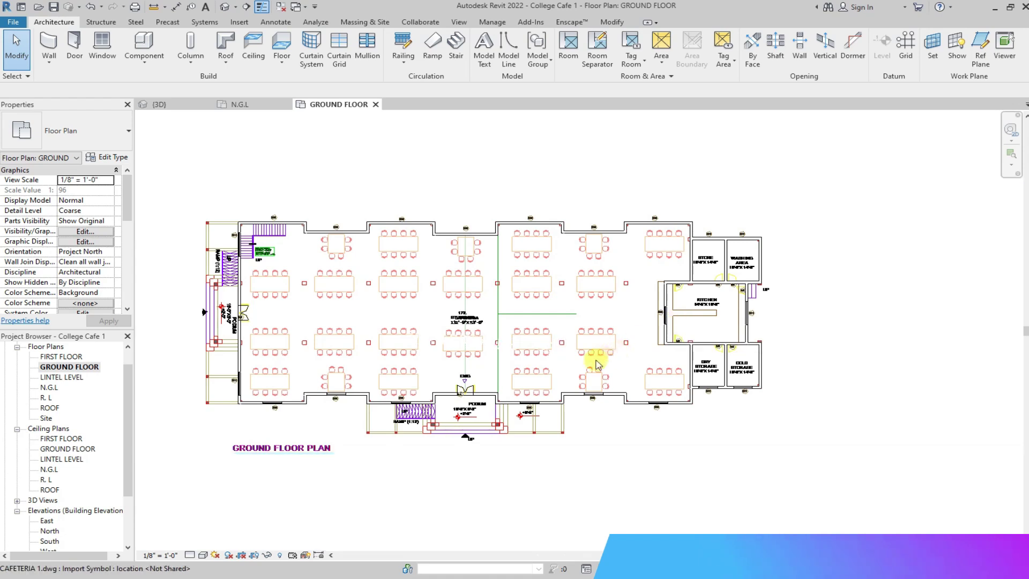
mouse_move(193, 343)
mouse_down()
mouse_move(763, 441)
mouse_move(763, 432)
mouse_up()
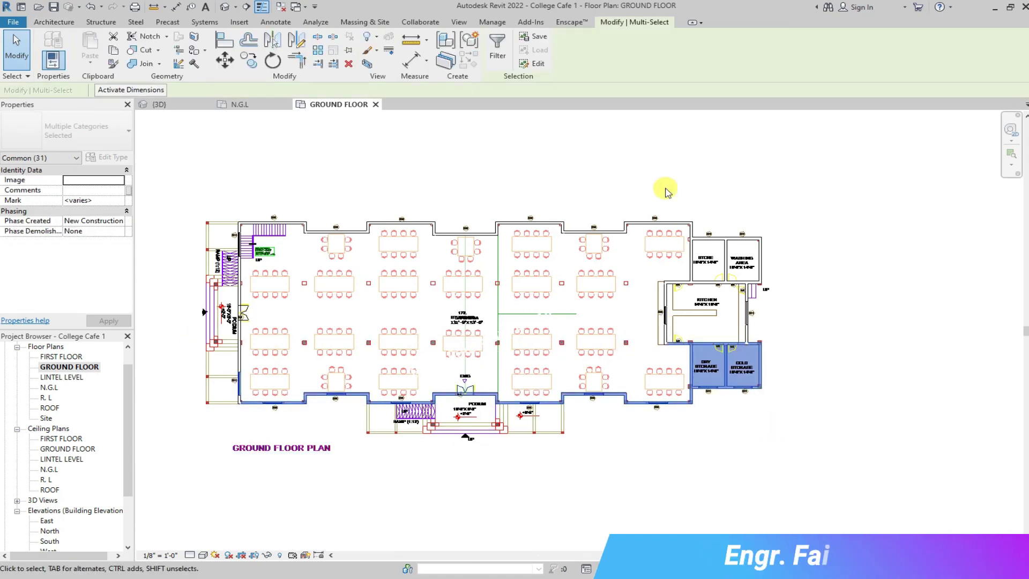
Filter the selection to windows and try mirroring them about the drawn line, dismissing the error.
click(498, 48)
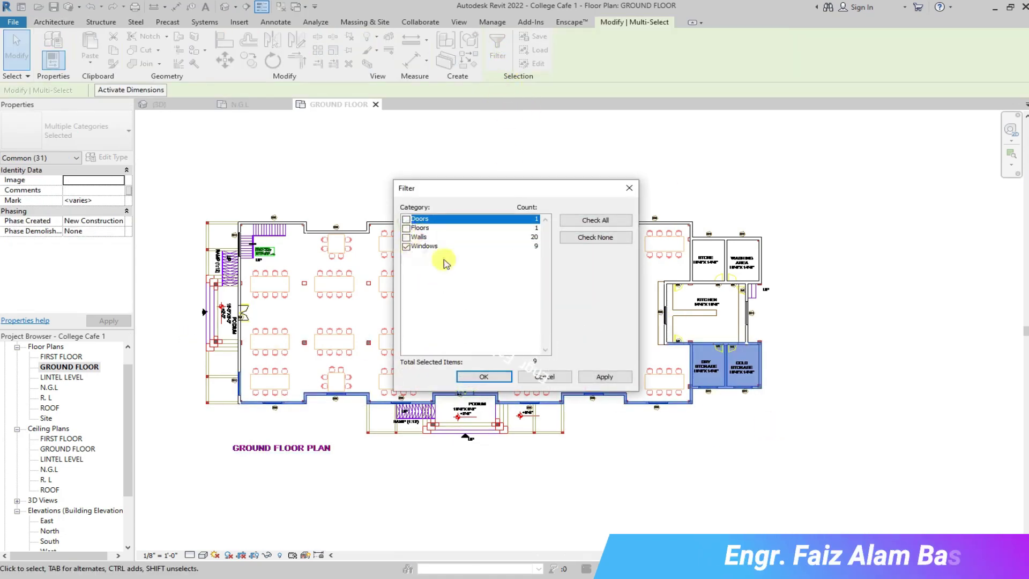
key(Return)
key(m)
key(m)
click(523, 313)
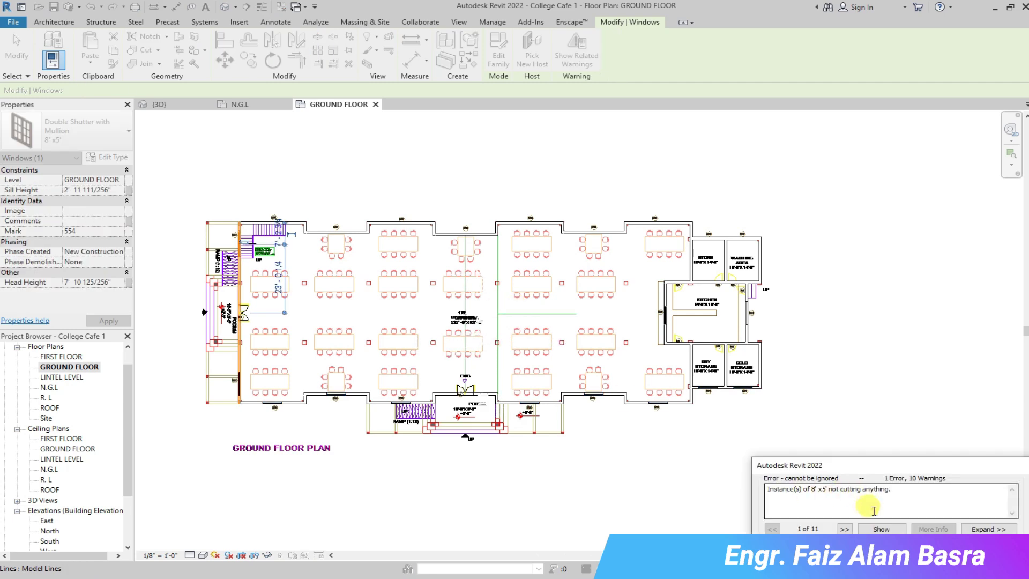
key(Escape)
scroll(234, 345, up, 3)
Mirror the lower-left window about a reference line in 3D, then reopen the GROUND FLOOR plan.
click(246, 413)
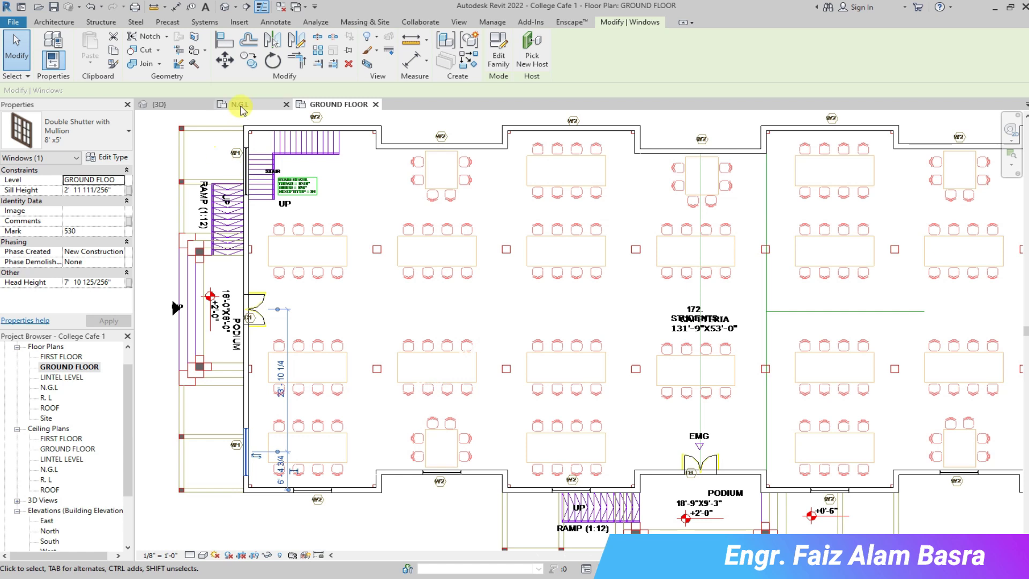
click(155, 104)
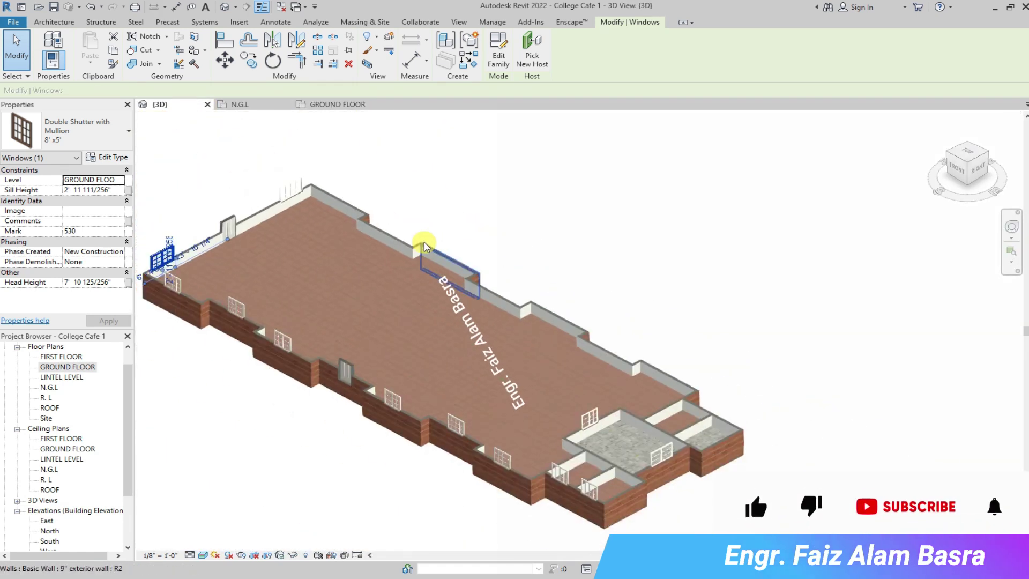
scroll(235, 161, up, 4)
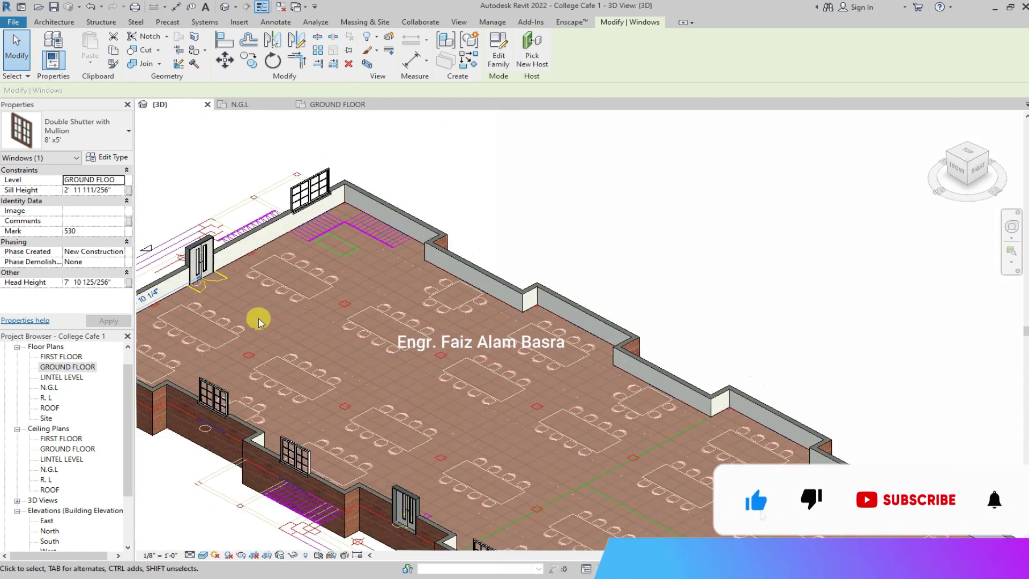
click(215, 396)
click(272, 40)
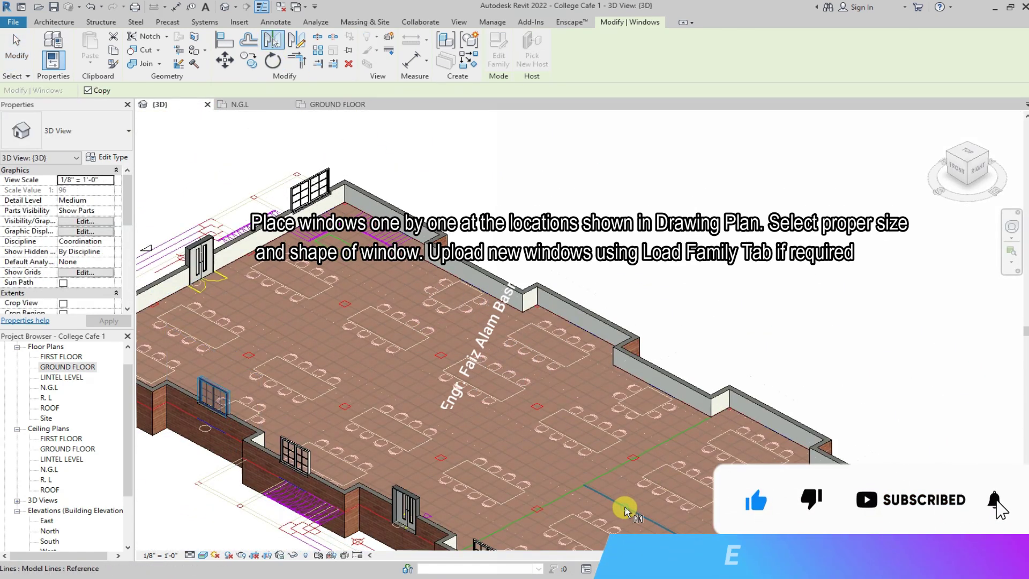
click(623, 512)
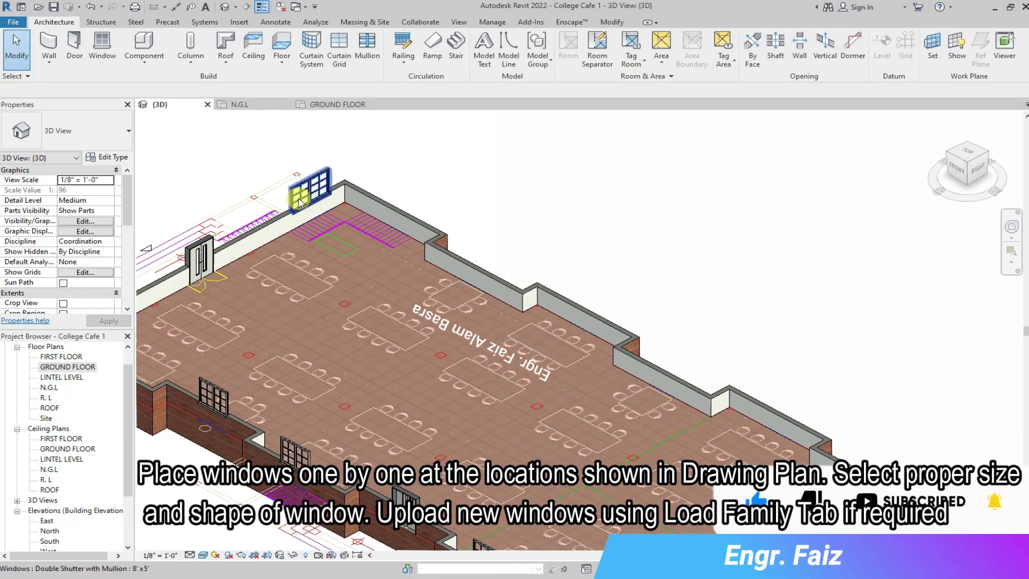
click(332, 104)
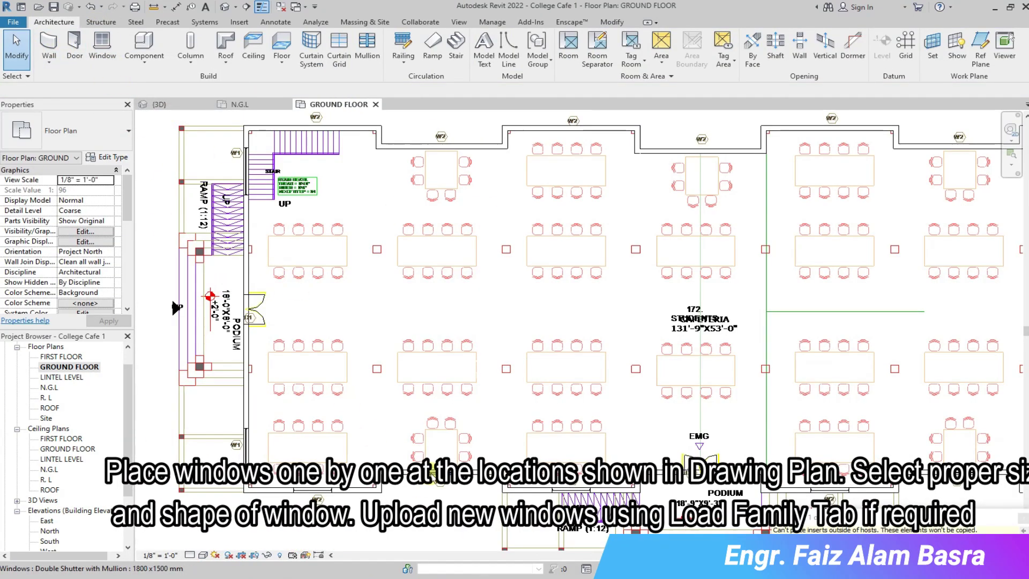
Place a Double Shutter with Mullion 1800 x1500 mm window in the north cafeteria wall and view it in 3D.
click(412, 454)
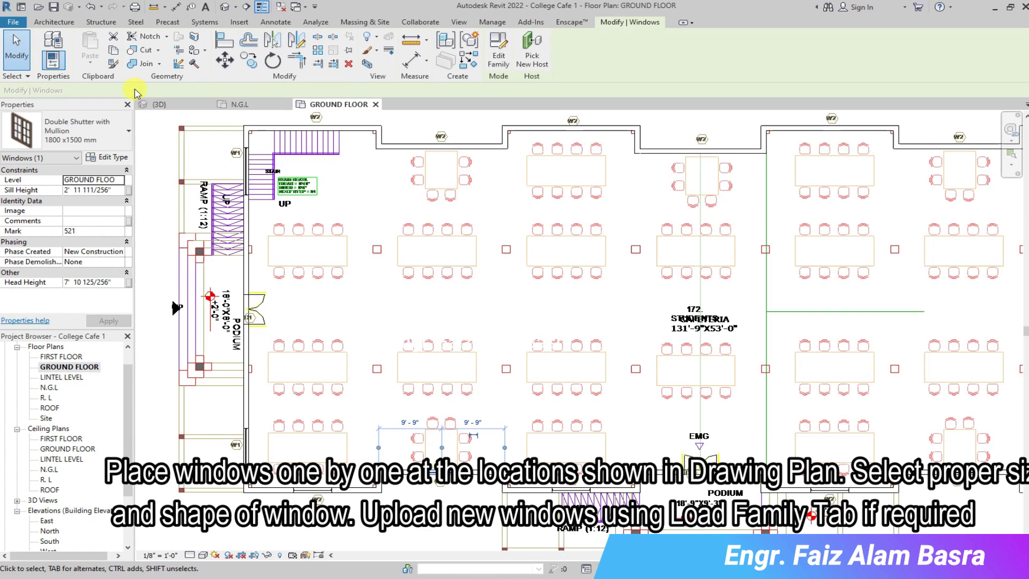
click(42, 21)
click(102, 50)
scroll(302, 139, up, 5)
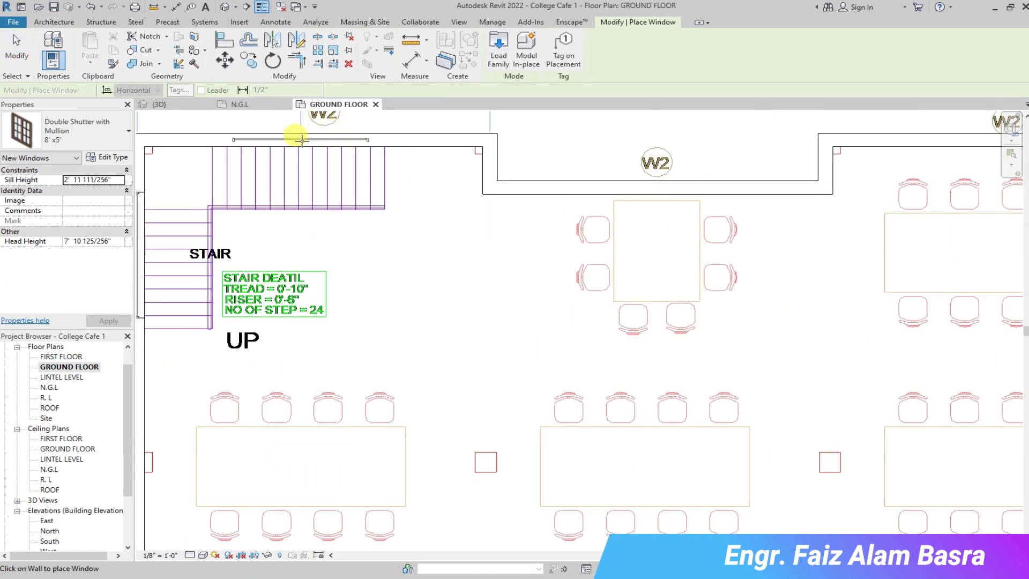
click(86, 131)
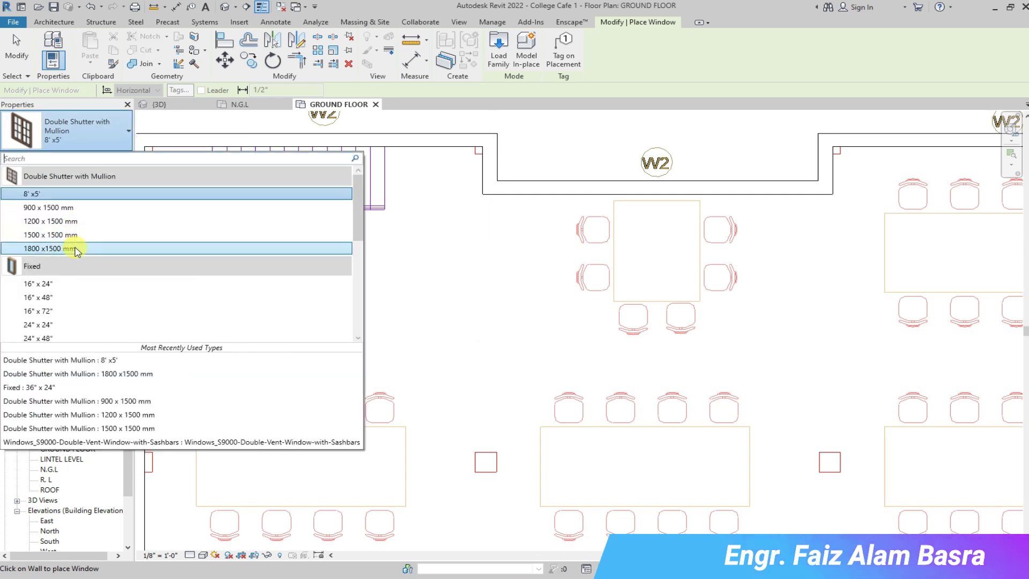
click(75, 250)
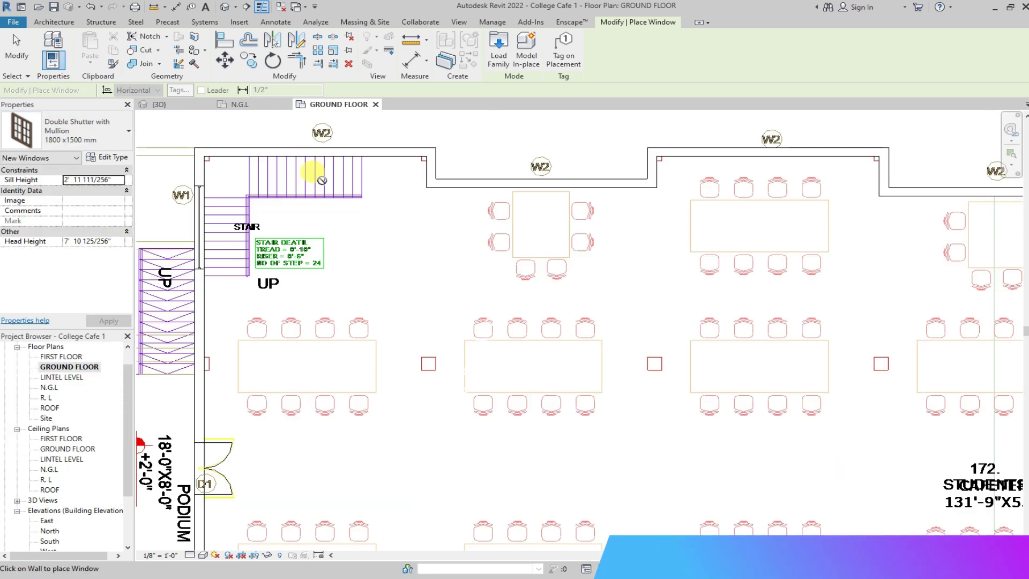
scroll(316, 160, down, 4)
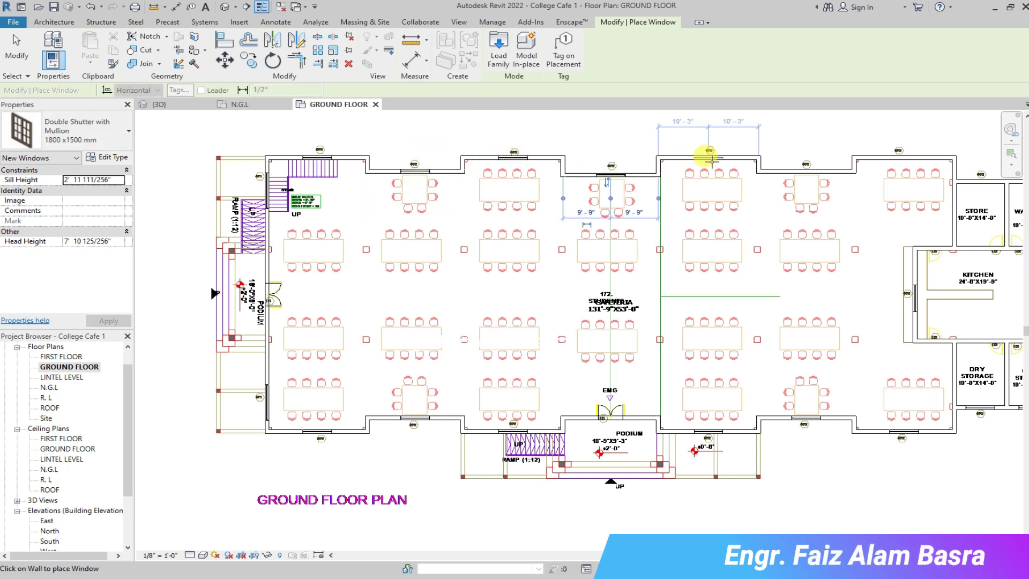
click(806, 170)
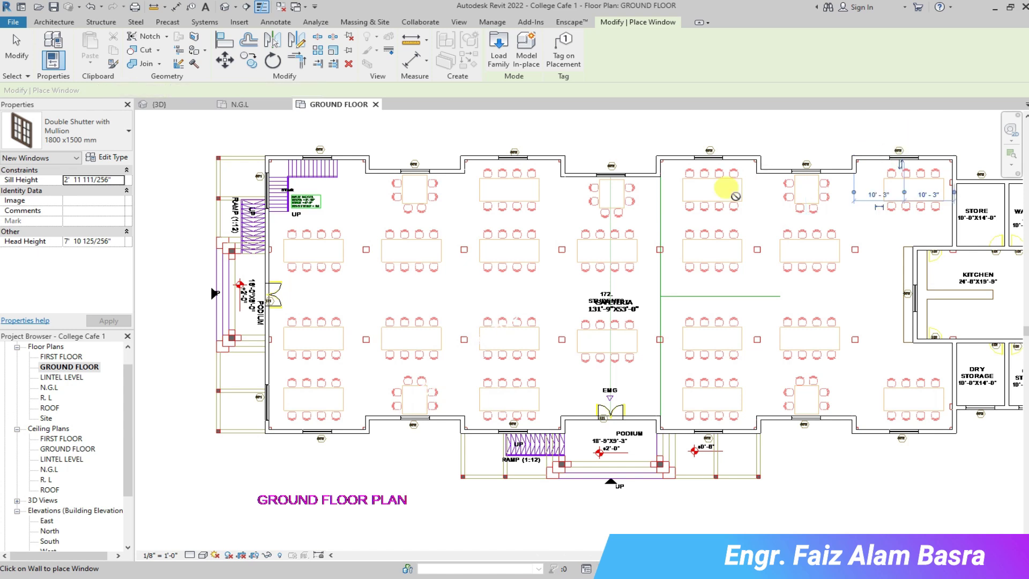
shift+scroll(736, 196, right, 5)
scroll(693, 185, up, 1)
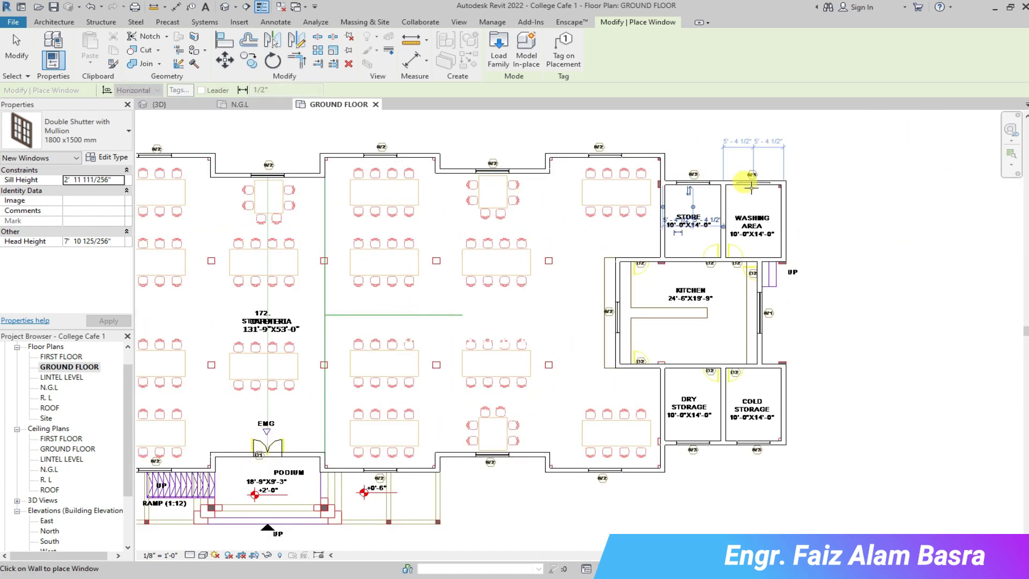
click(158, 104)
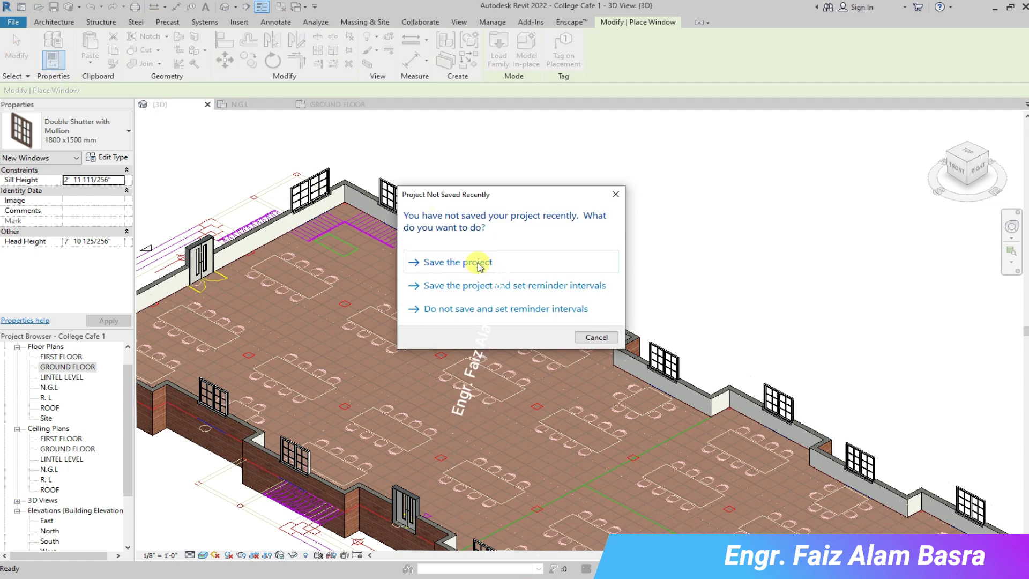
Save the project and orbit the 3D model to see the whole floor.
click(460, 262)
scroll(498, 220, down, 3)
mouse_move(482, 211)
shift+middle_down()
mouse_move(391, 172)
mouse_move(753, 501)
shift+middle_up()
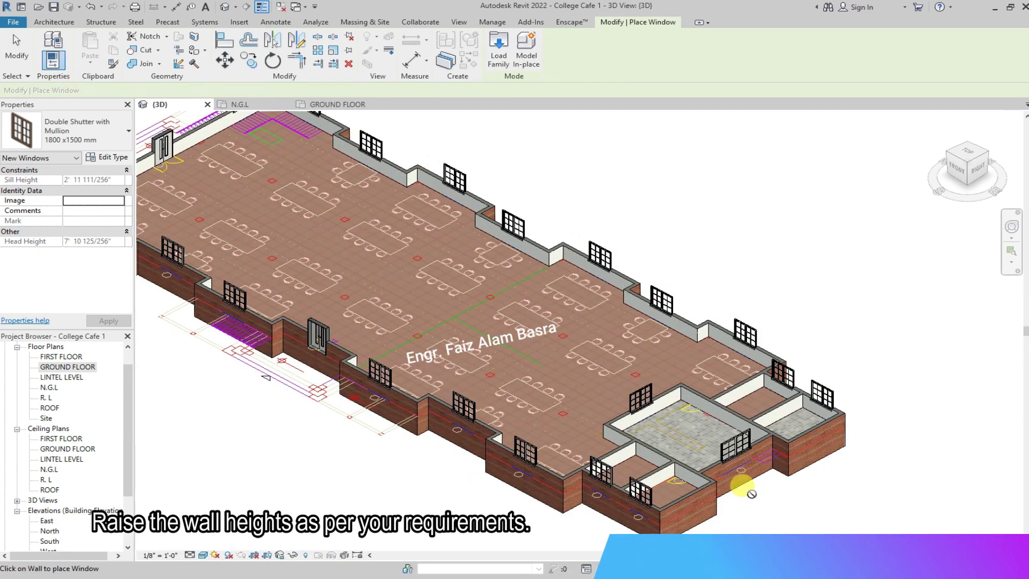
key(Escape)
key(Escape)
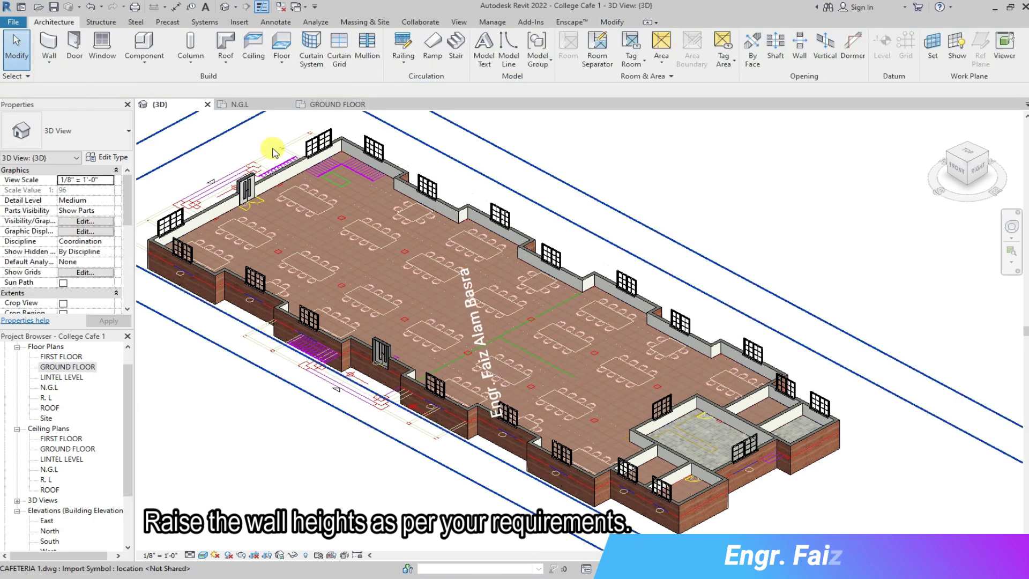
scroll(279, 148, up, 4)
Raise the top-left exterior wall's top constraint to the first floor level.
click(429, 146)
click(102, 231)
click(86, 252)
scroll(275, 297, down, 2)
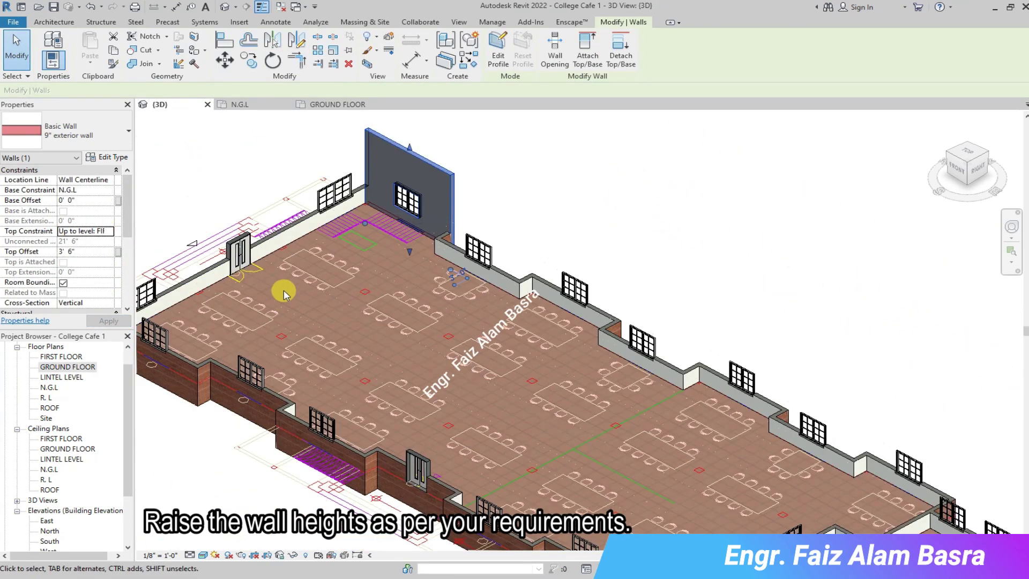
key(Escape)
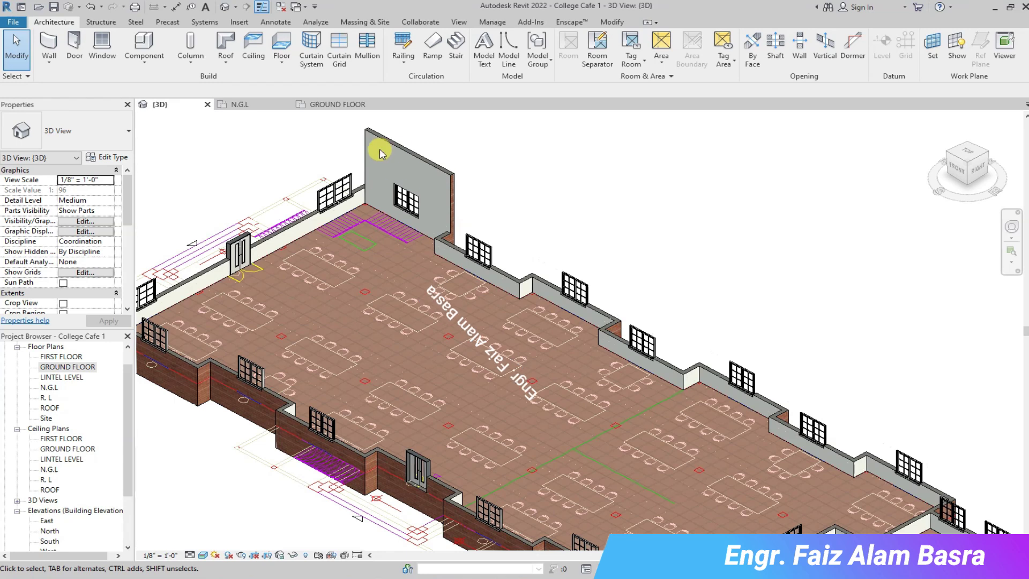
click(403, 155)
click(337, 104)
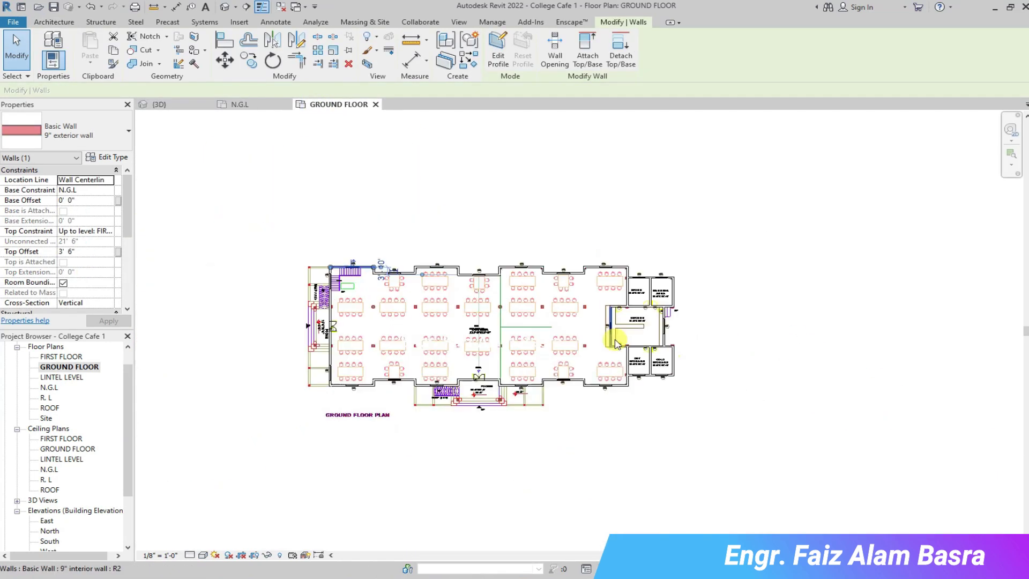
key(Escape)
Filter a plan selection to walls and apply a 7' 6" top offset, checking in 3D.
drag(699, 290, 699, 292)
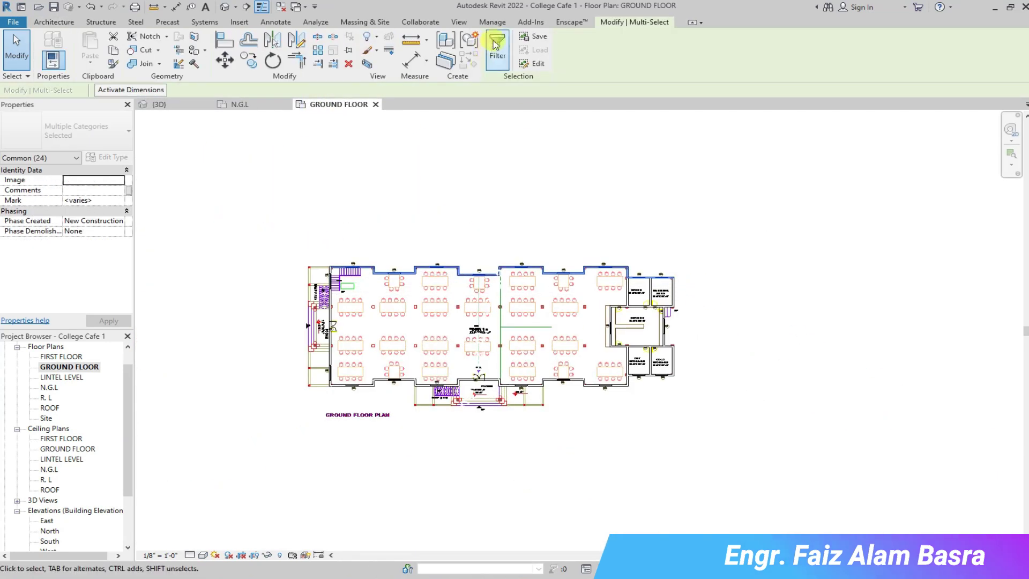
click(498, 54)
click(404, 225)
click(476, 374)
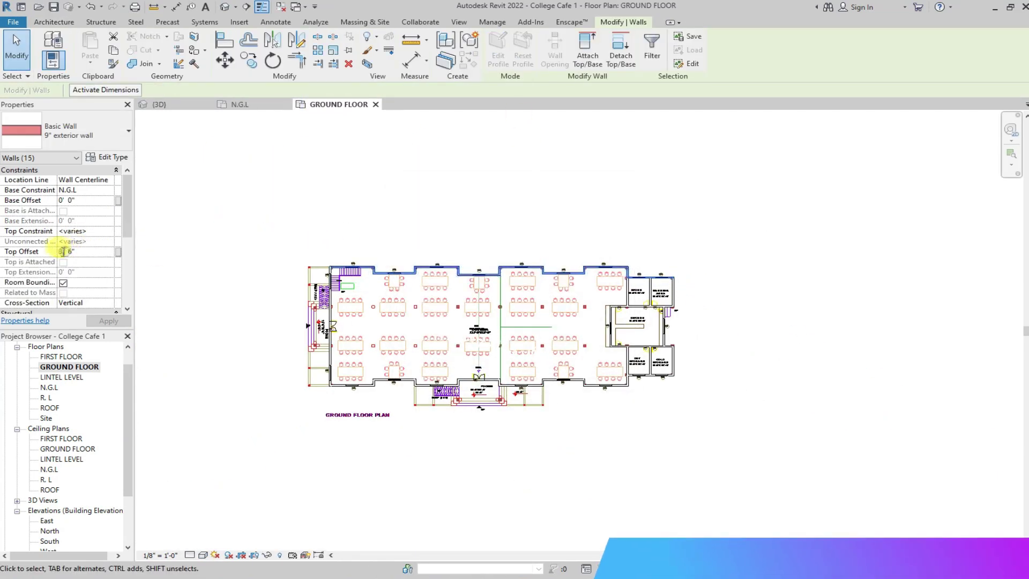
click(97, 322)
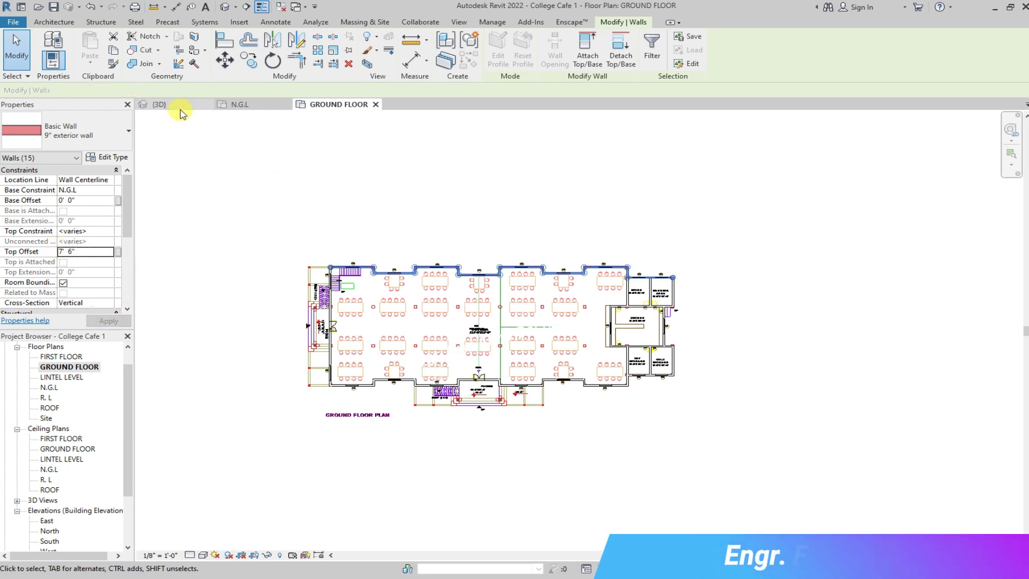
click(157, 104)
click(432, 168)
click(337, 104)
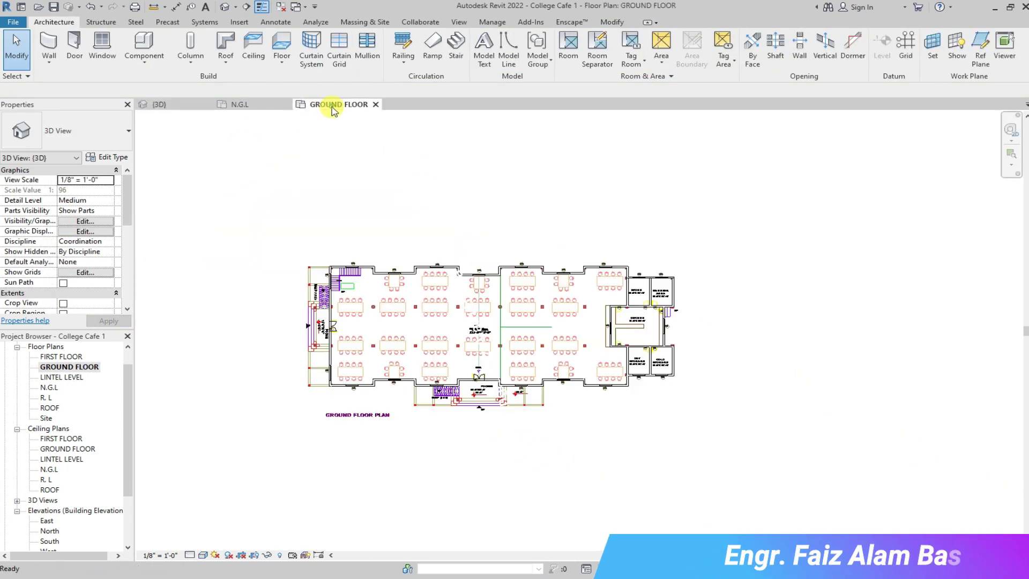
Filter a new selection to the 15 cafeteria walls and change their top constraint level.
drag(290, 200, 721, 290)
click(498, 50)
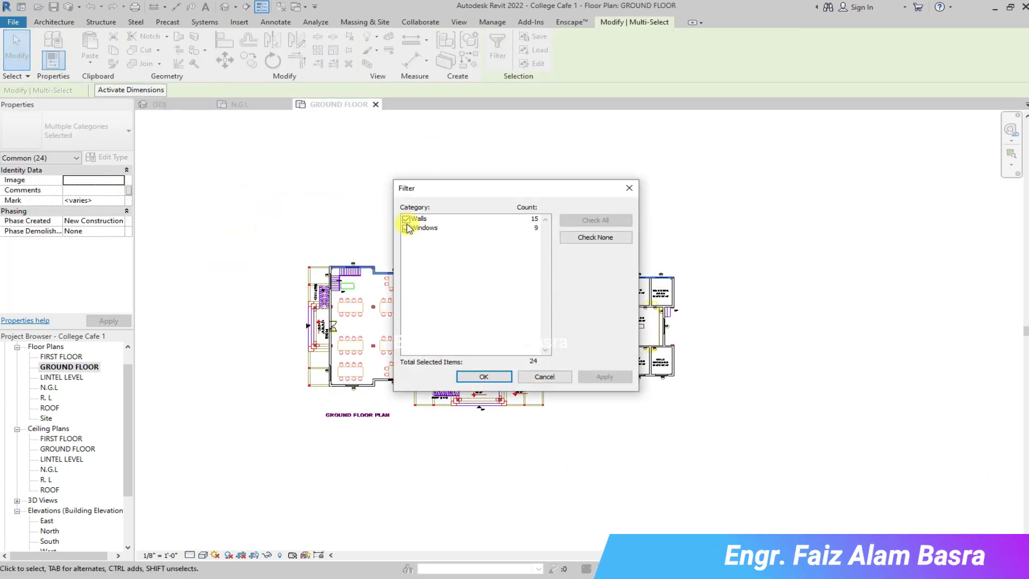
click(509, 375)
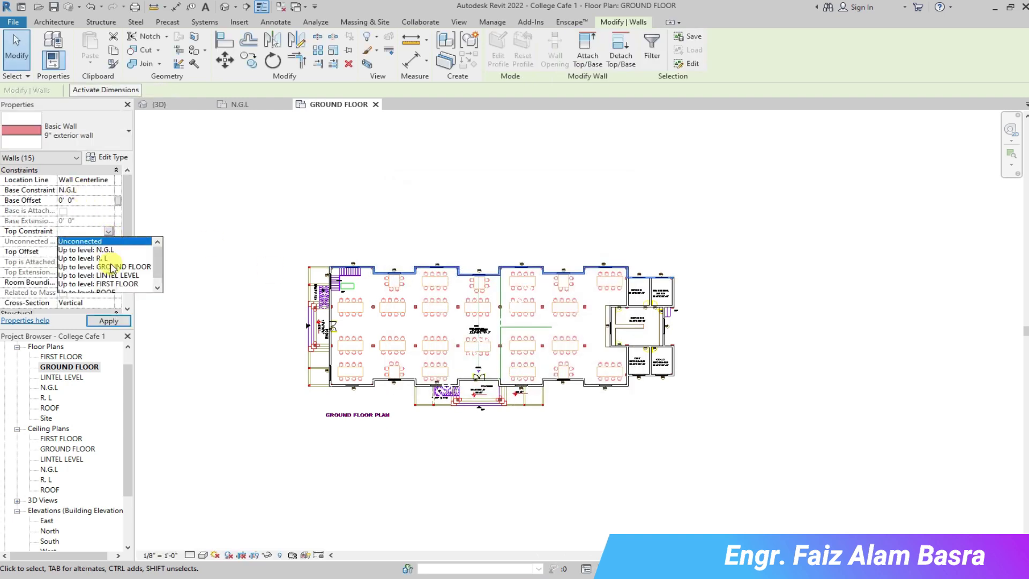
click(111, 268)
click(121, 323)
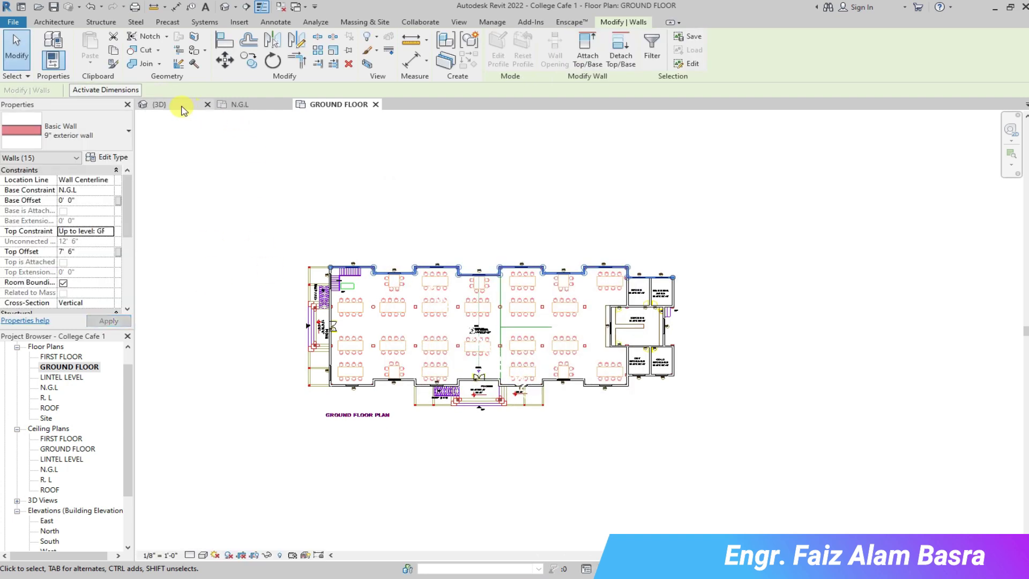
Review the raised walls in 3D, then box-select the kitchen block in the GROUND FLOOR plan.
click(159, 104)
click(315, 173)
scroll(553, 170, up, 5)
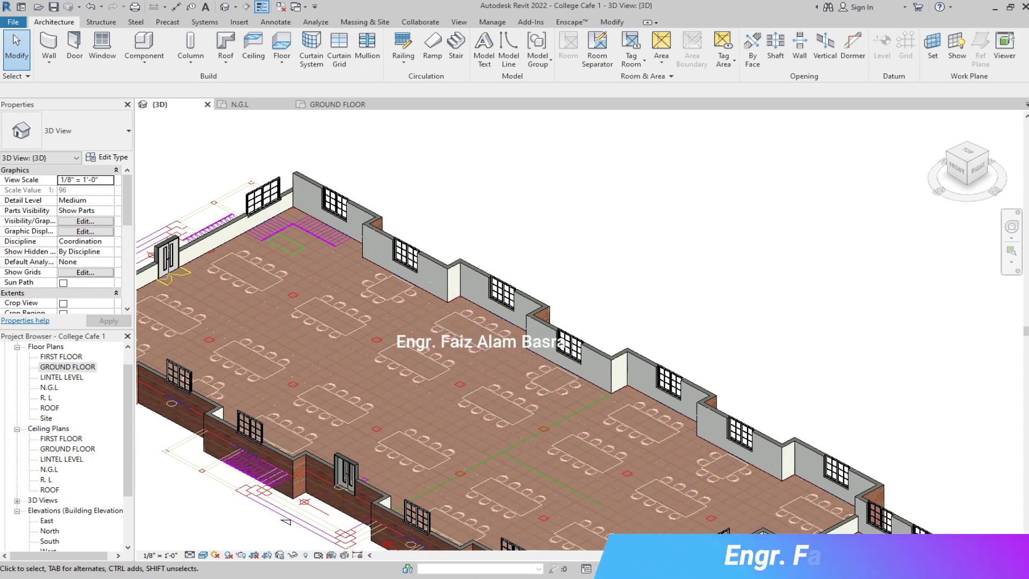
scroll(510, 237, down, 5)
scroll(328, 184, up, 3)
scroll(536, 288, down, 2)
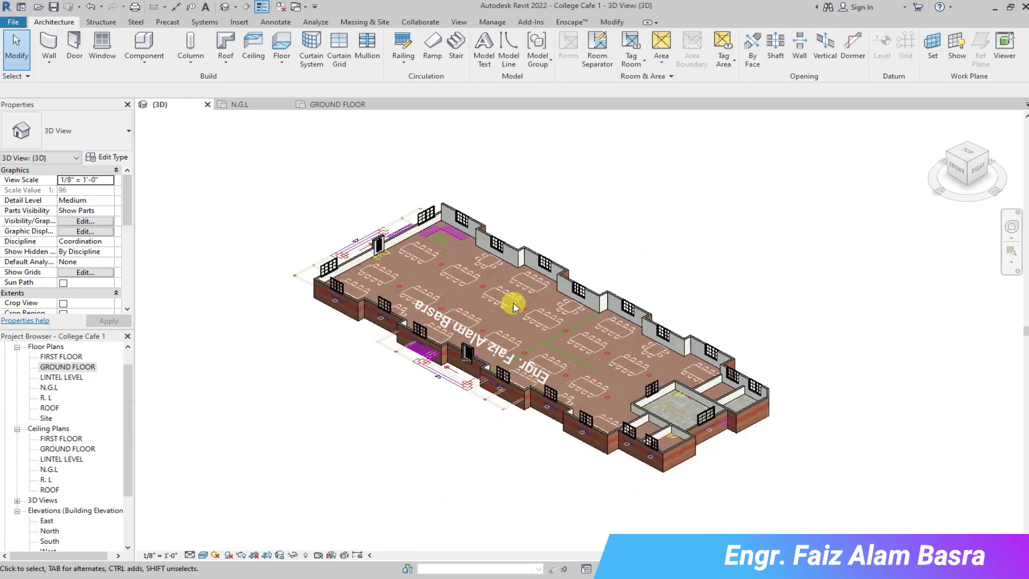
click(338, 104)
drag(523, 182, 679, 427)
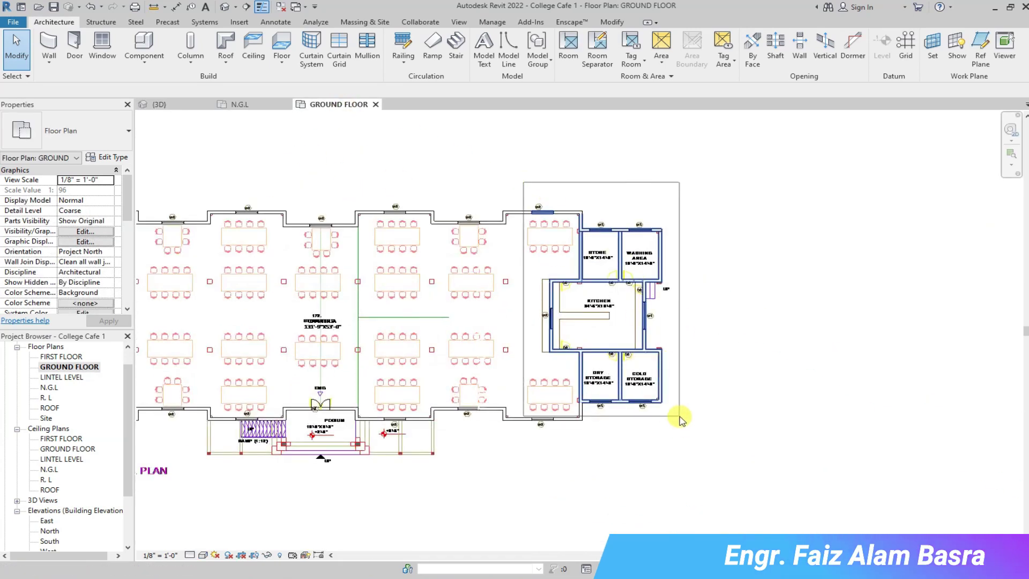
Filter the kitchen block selection to walls, give them a 7' 6" Top Offset, and check in 3D.
click(497, 48)
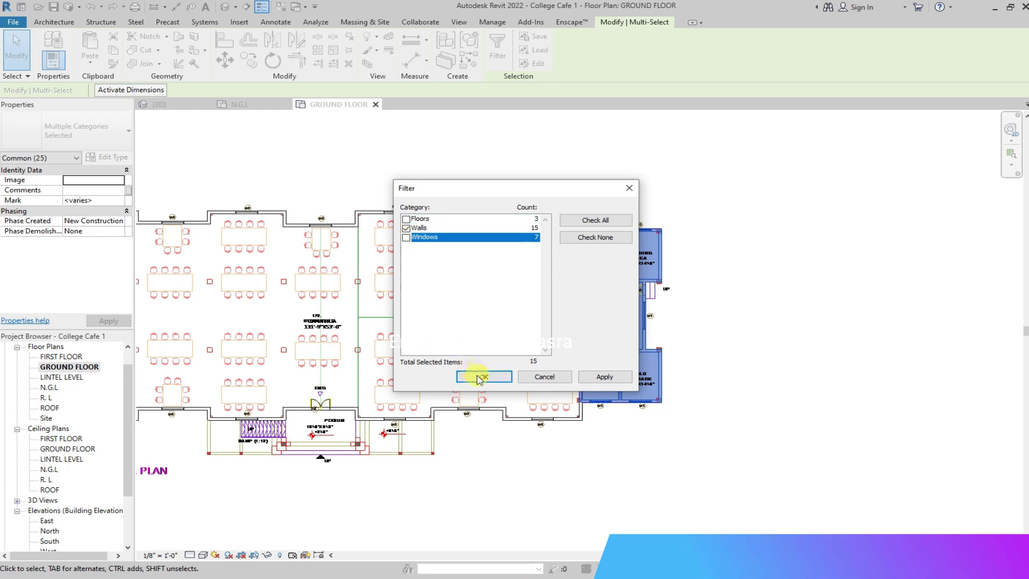
click(479, 377)
click(101, 252)
text(7'6)
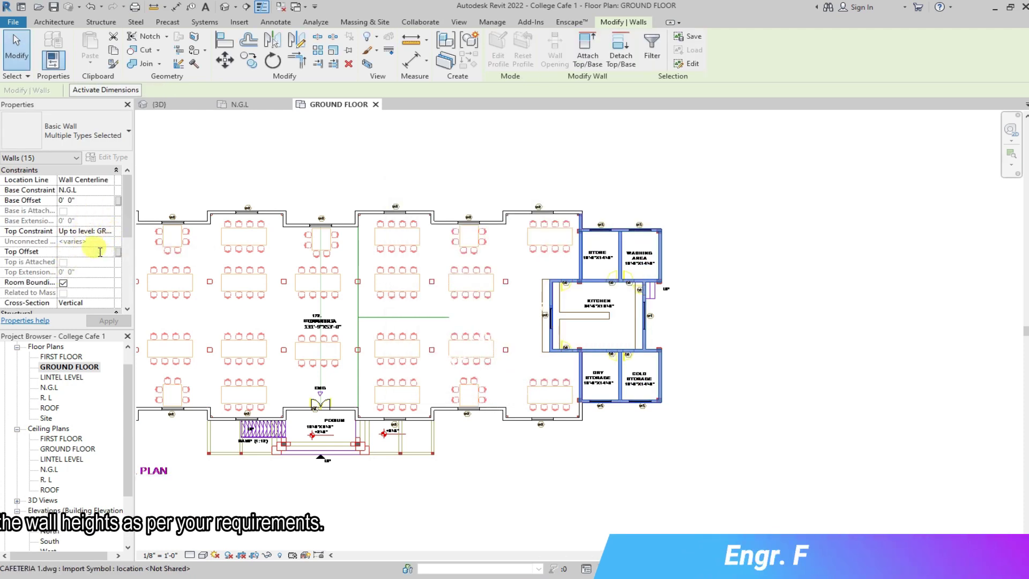
click(109, 320)
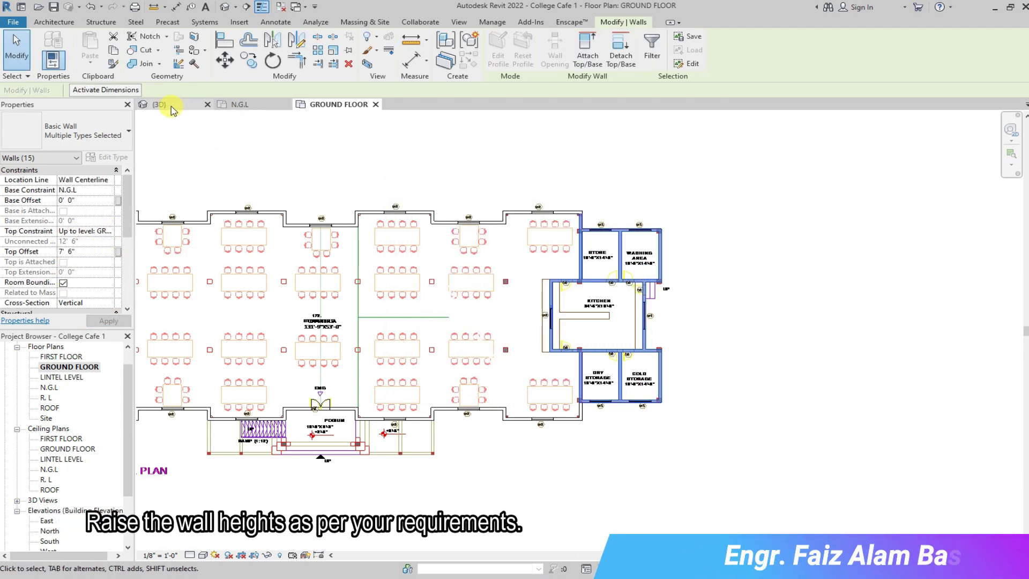
click(157, 104)
scroll(746, 459, up, 5)
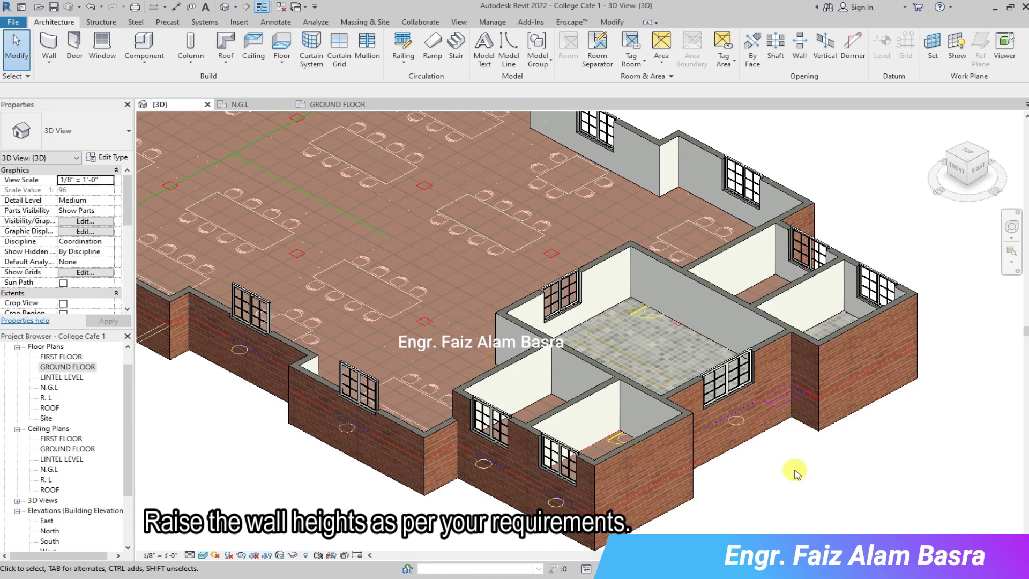
click(337, 104)
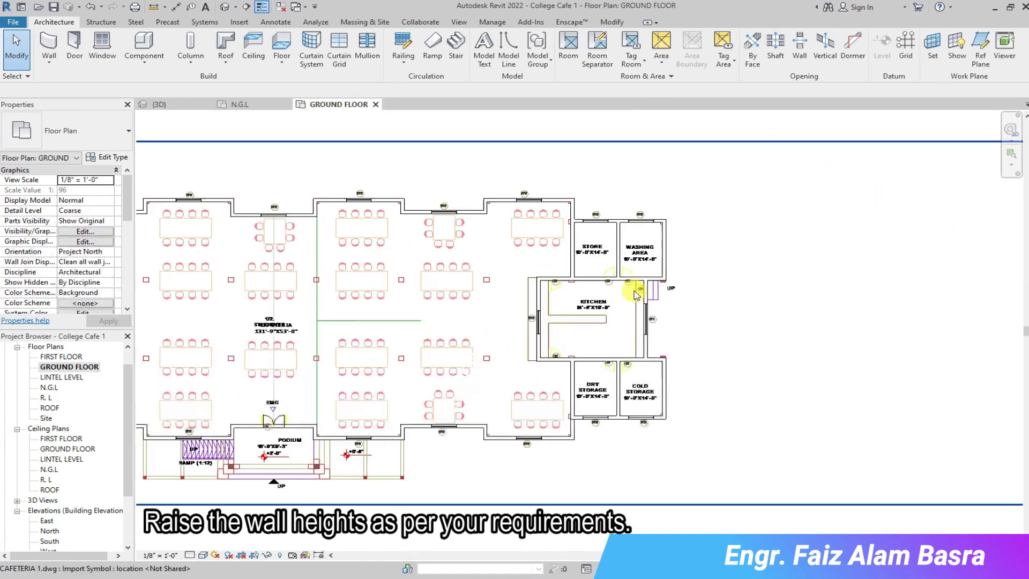
scroll(634, 286, up, 5)
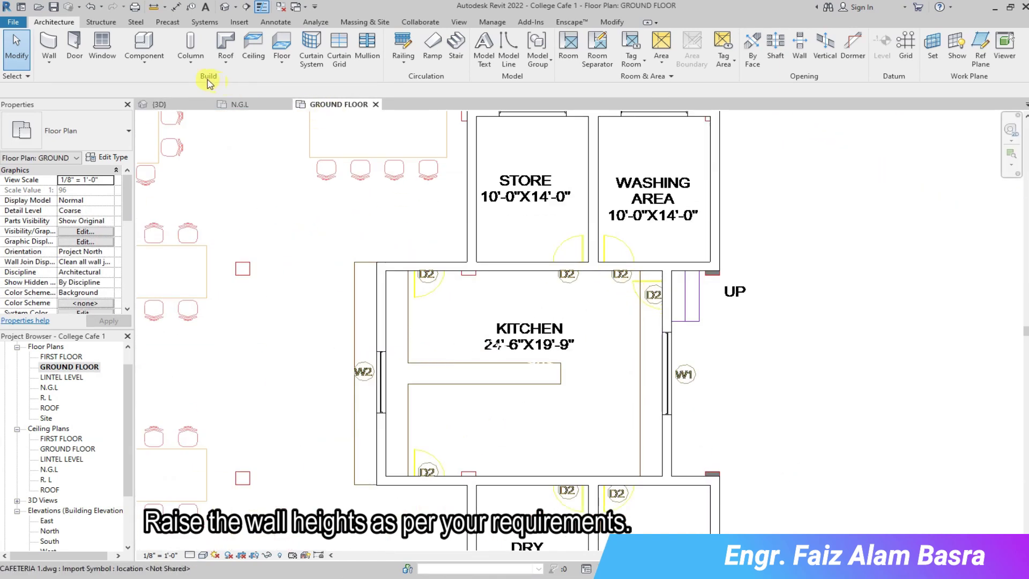
Place 36" x 84" Taylor_Entrance_6_Panel_High_Def doors in the washing-area, store, and kitchen top and bottom walls.
click(75, 49)
click(128, 130)
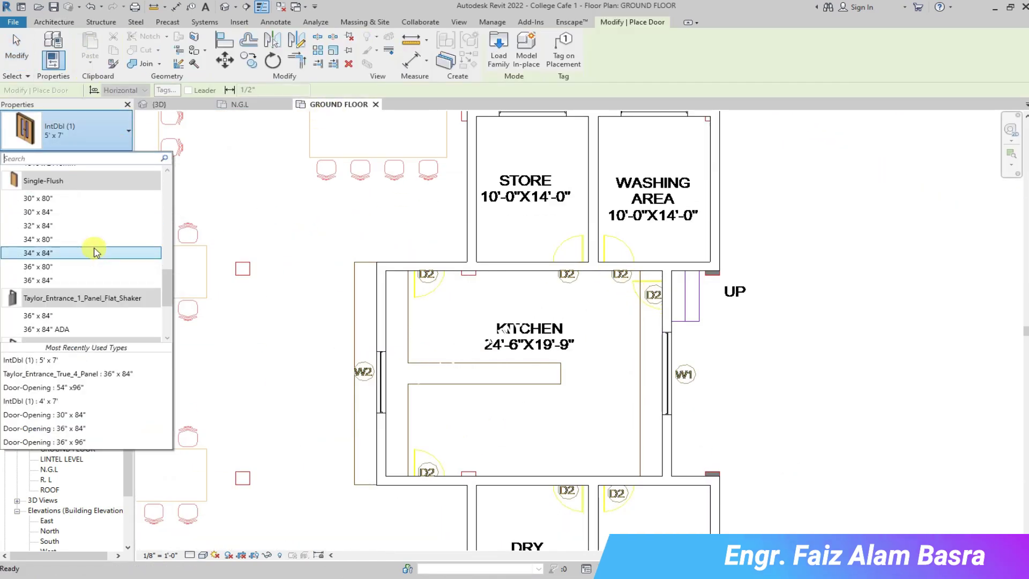
scroll(94, 252, down, 2)
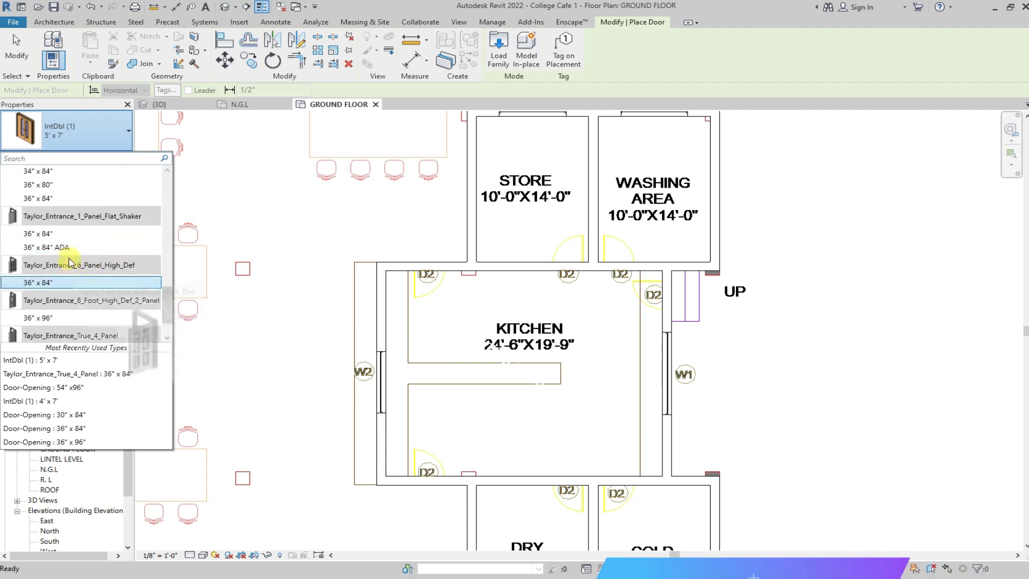
scroll(63, 284, down, 1)
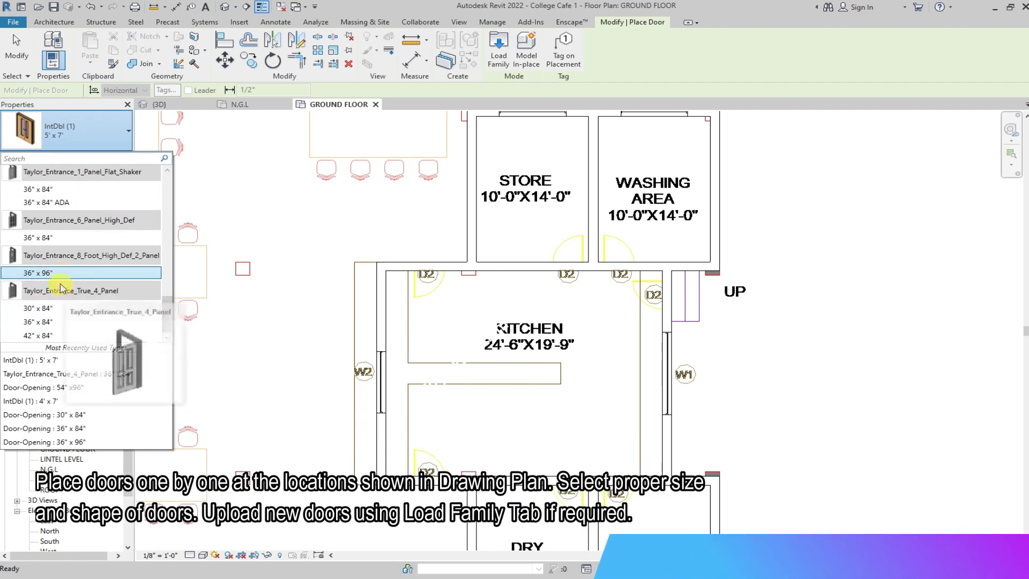
click(38, 237)
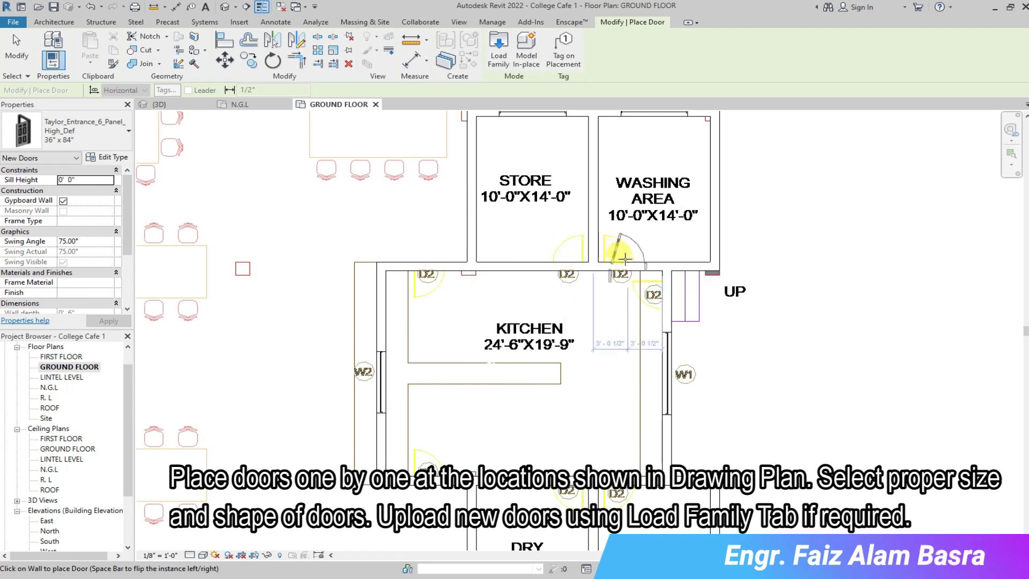
click(625, 259)
click(566, 259)
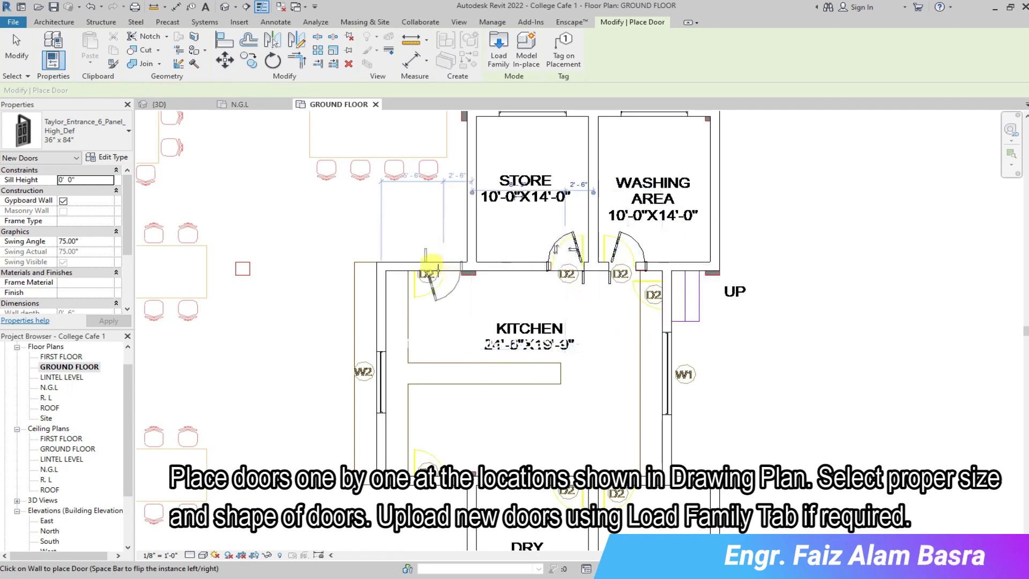
click(430, 271)
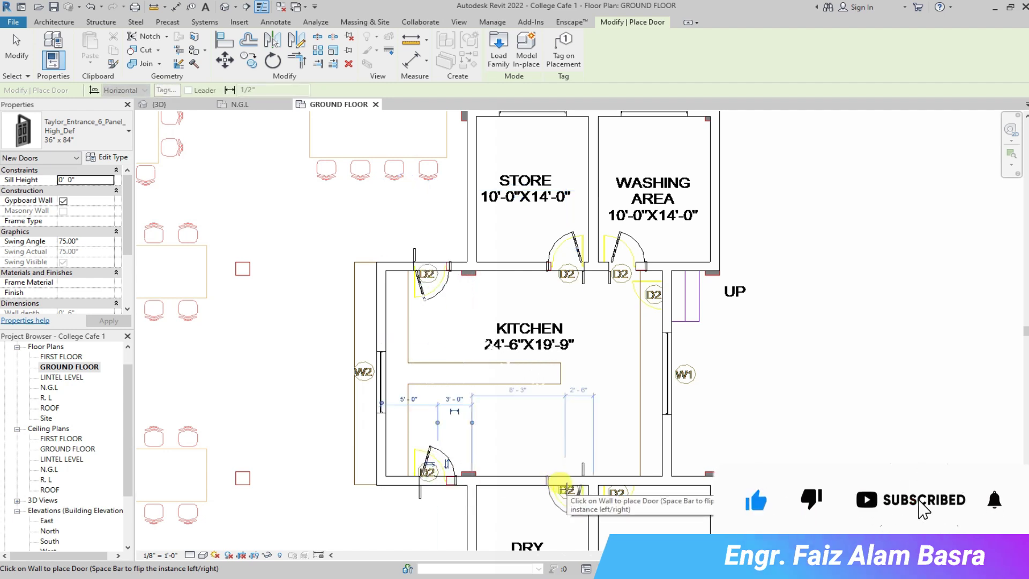
click(611, 481)
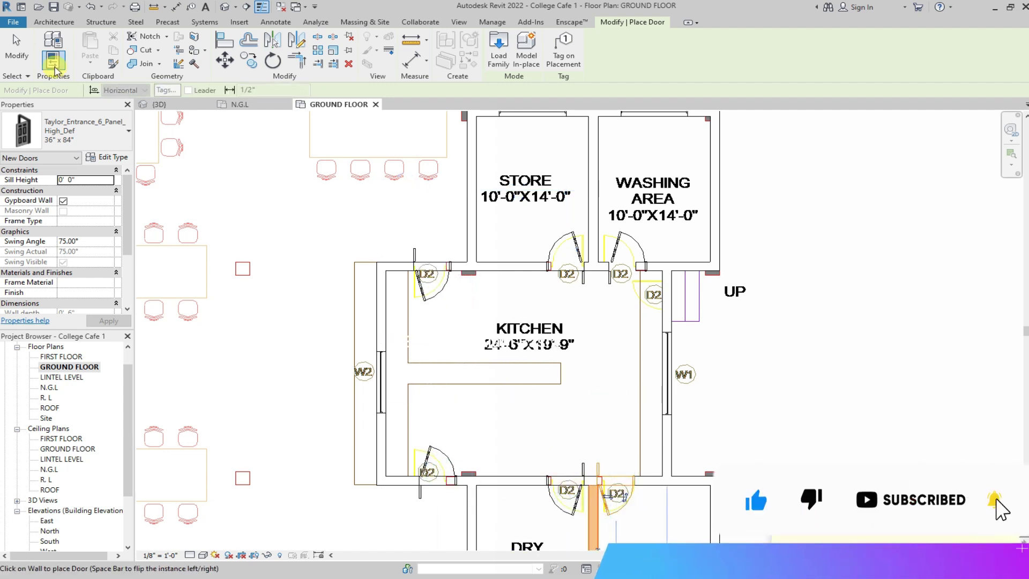
Finish door placement and confirm the new doors in 3D before returning to the plan.
key(Escape)
key(Escape)
click(627, 489)
click(260, 271)
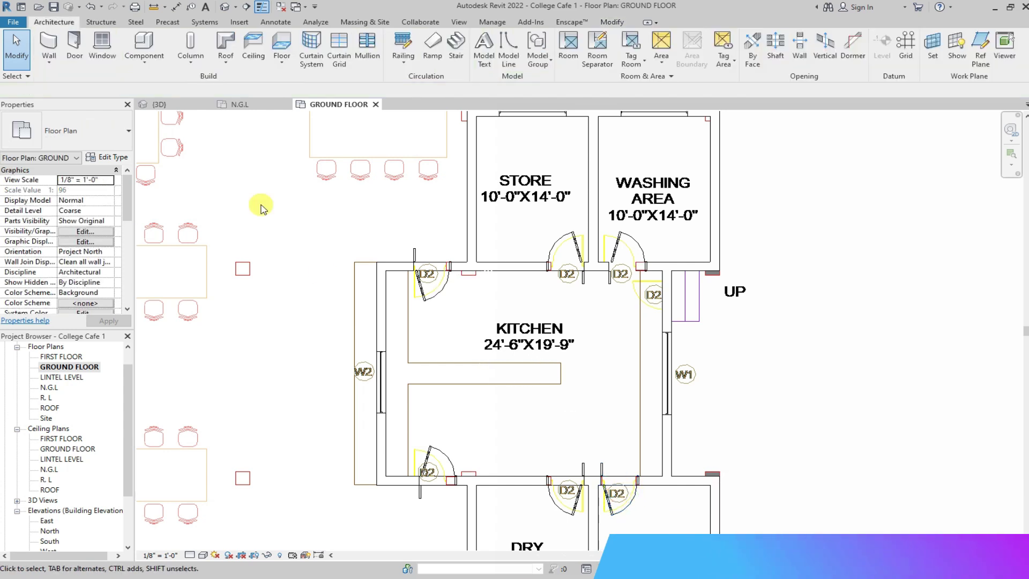
click(160, 104)
scroll(779, 501, up, 2)
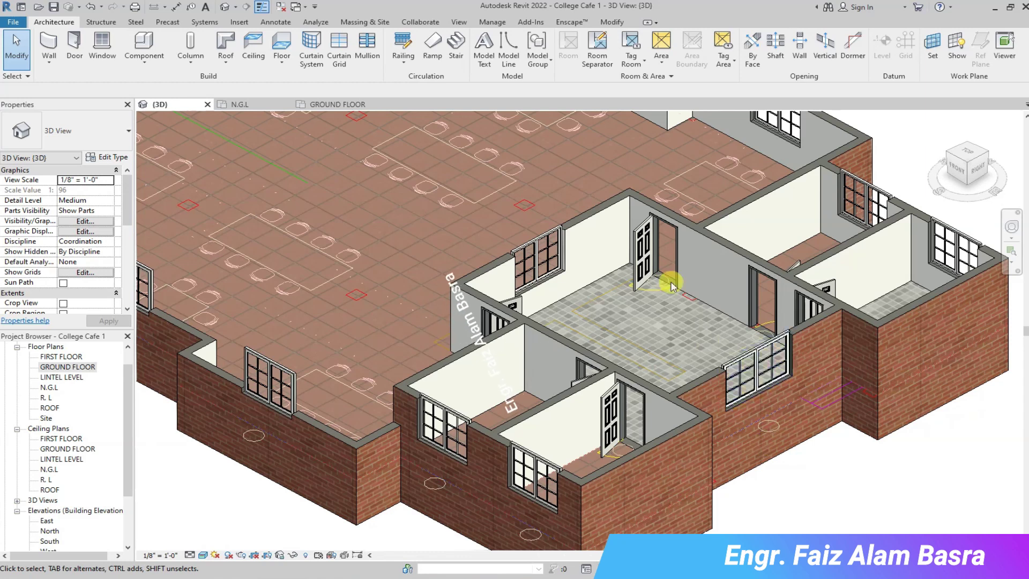
click(330, 104)
scroll(381, 377, up, 1)
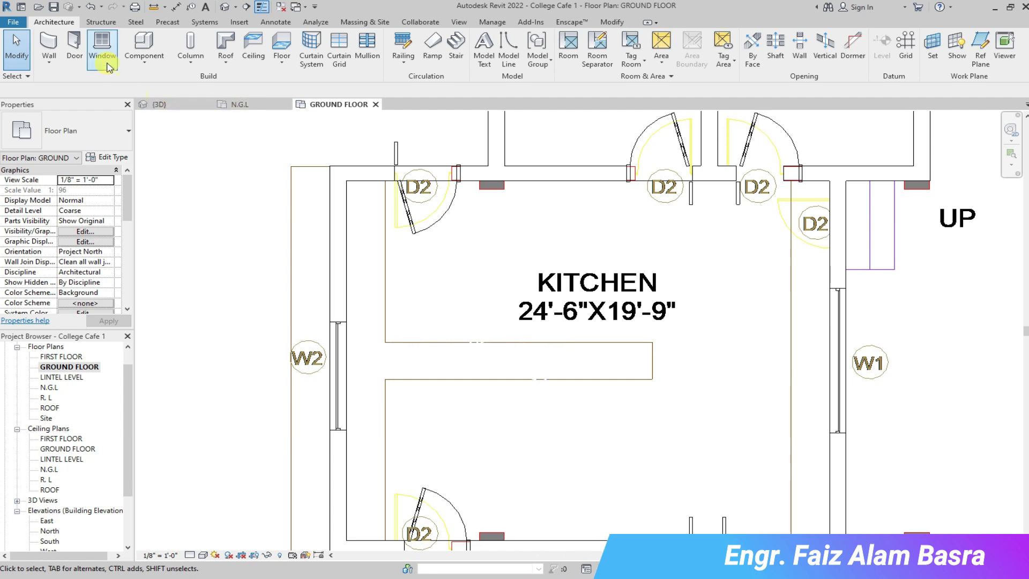
Start a component placement and choose the Base Cabinet-Corner Unit-Square 36" type.
scroll(682, 291, down, 2)
scroll(691, 292, down, 2)
scroll(750, 291, down, 2)
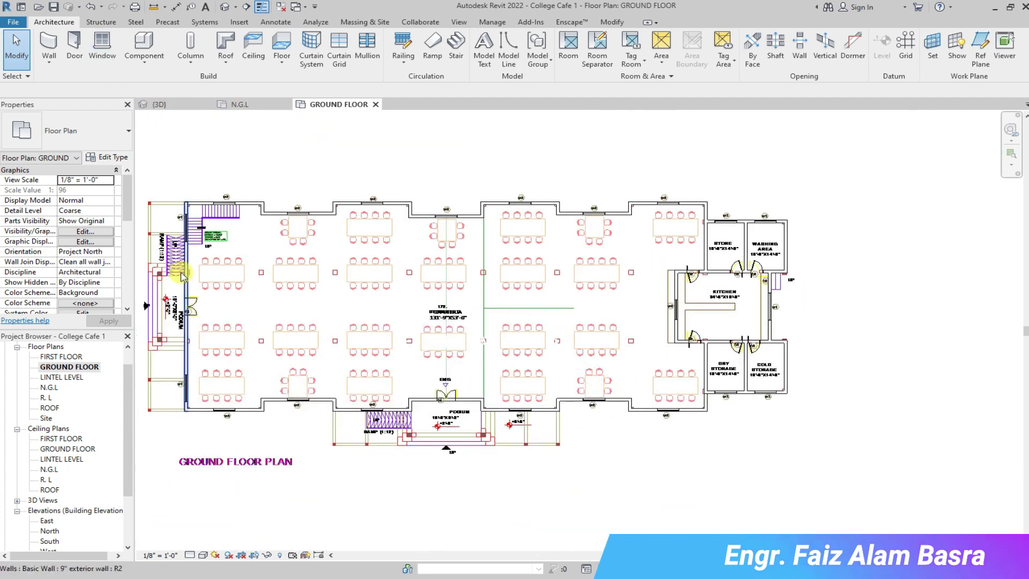
scroll(240, 271, up, 2)
scroll(345, 245, down, 2)
scroll(768, 283, up, 3)
scroll(767, 282, up, 2)
scroll(765, 279, up, 1)
click(144, 61)
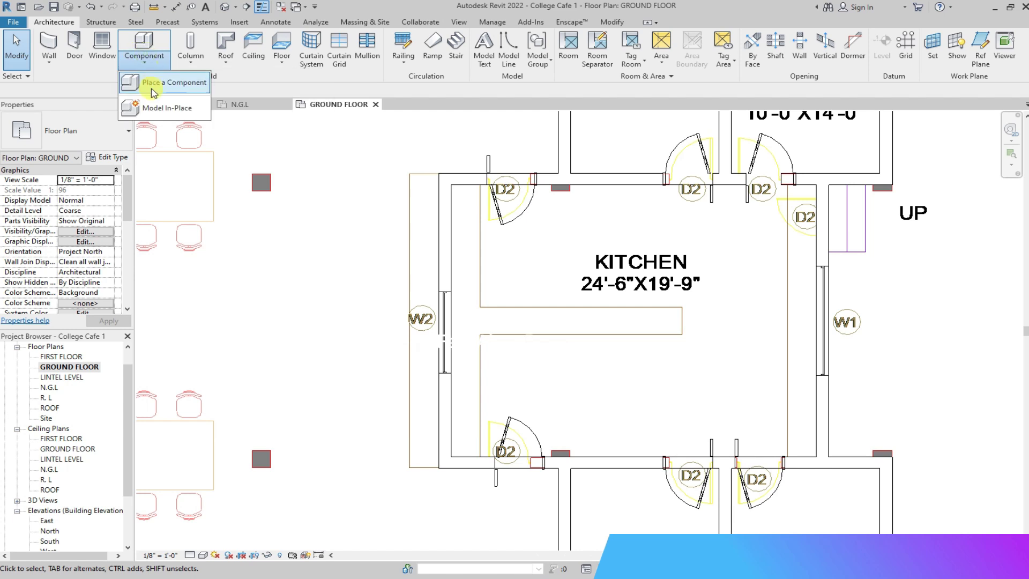
click(154, 93)
click(129, 131)
scroll(431, 245, up, 2)
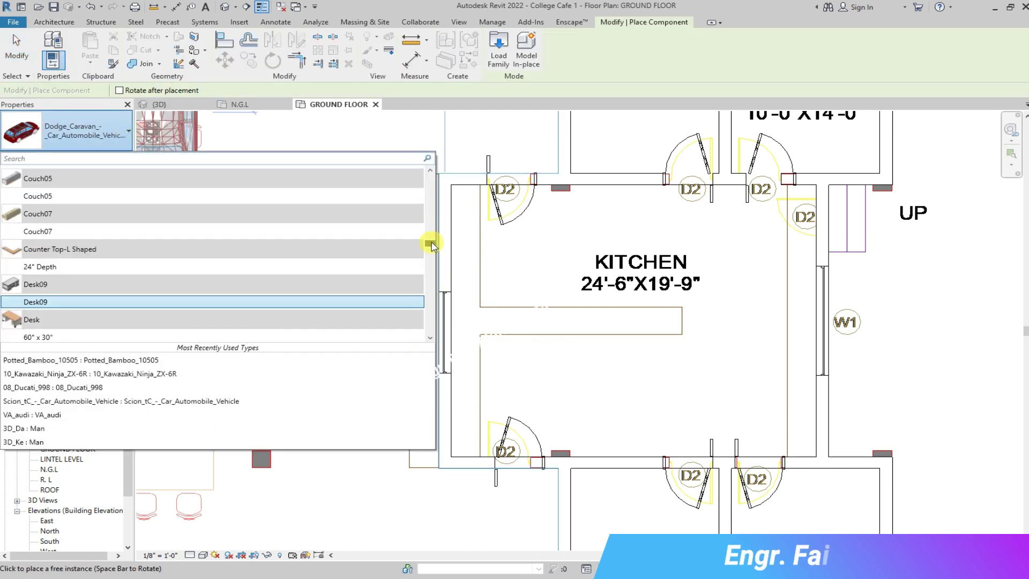
scroll(432, 245, up, 3)
scroll(426, 223, up, 3)
scroll(426, 223, up, 3)
scroll(429, 219, up, 3)
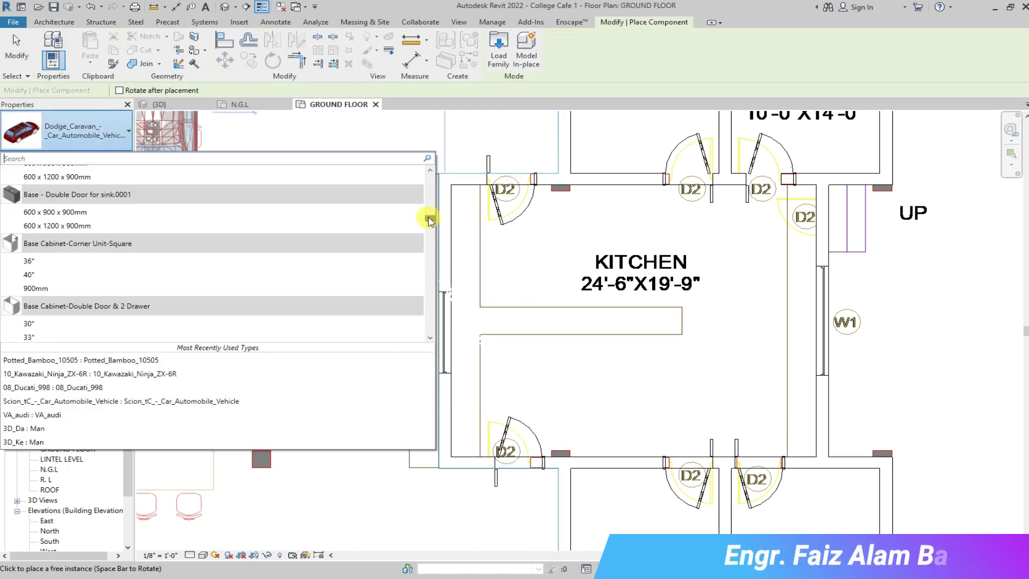
scroll(429, 219, up, 2)
scroll(429, 220, down, 1)
scroll(429, 219, down, 3)
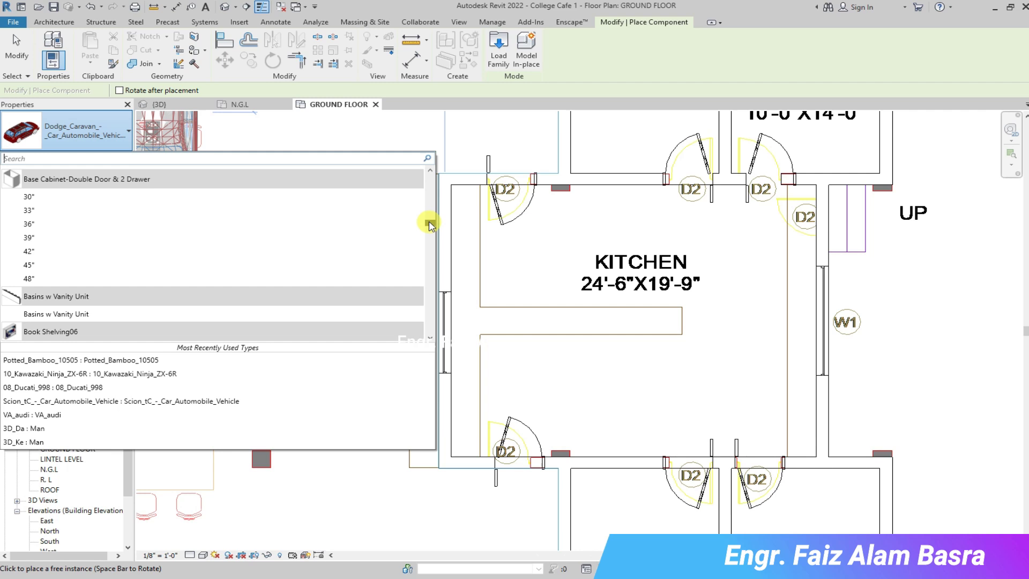
scroll(430, 223, down, 1)
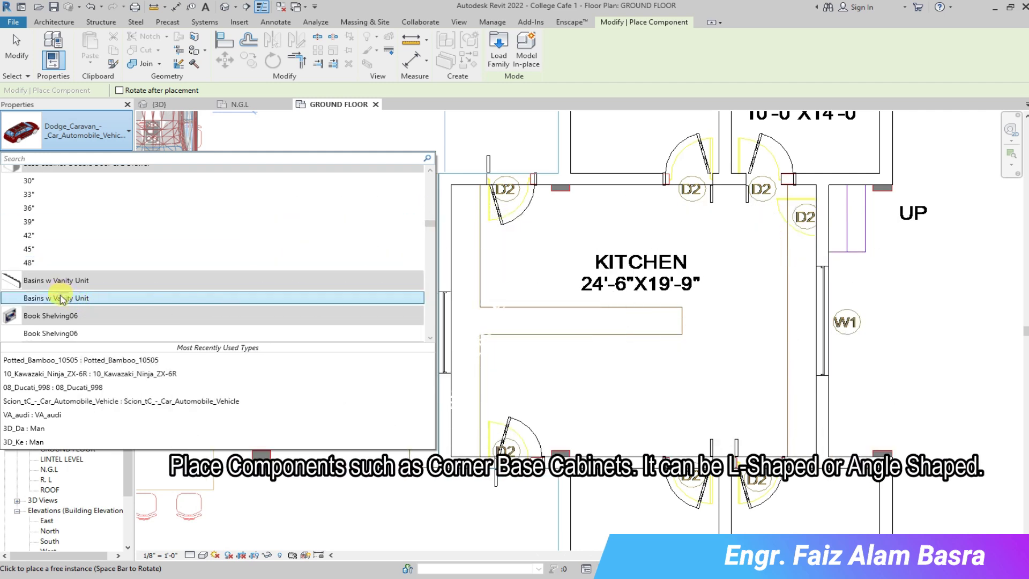
scroll(62, 292, down, 2)
scroll(56, 290, up, 3)
scroll(56, 286, up, 1)
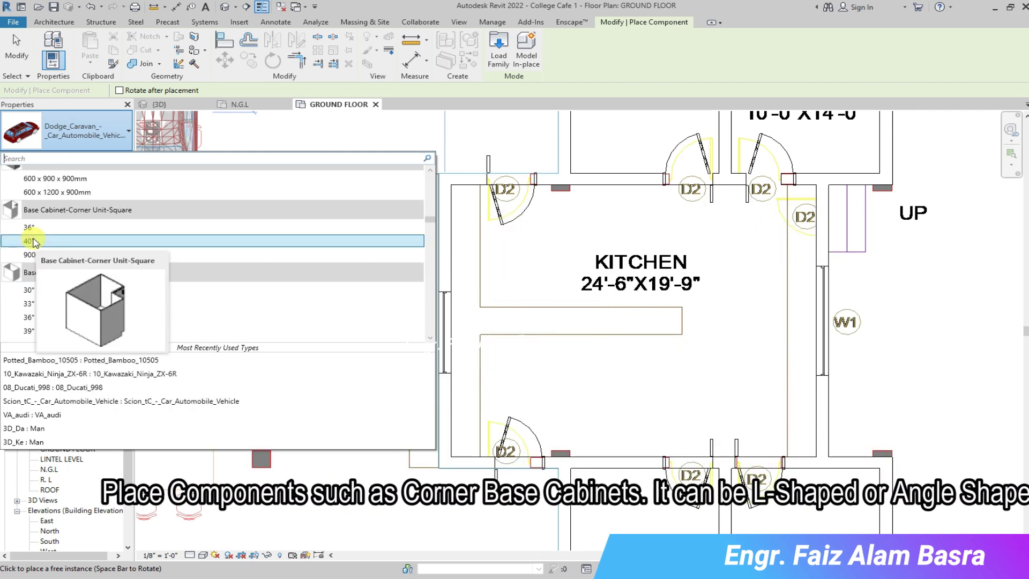
click(33, 228)
Place the 36" corner cabinet beside the counter near W2.
scroll(468, 322, up, 2)
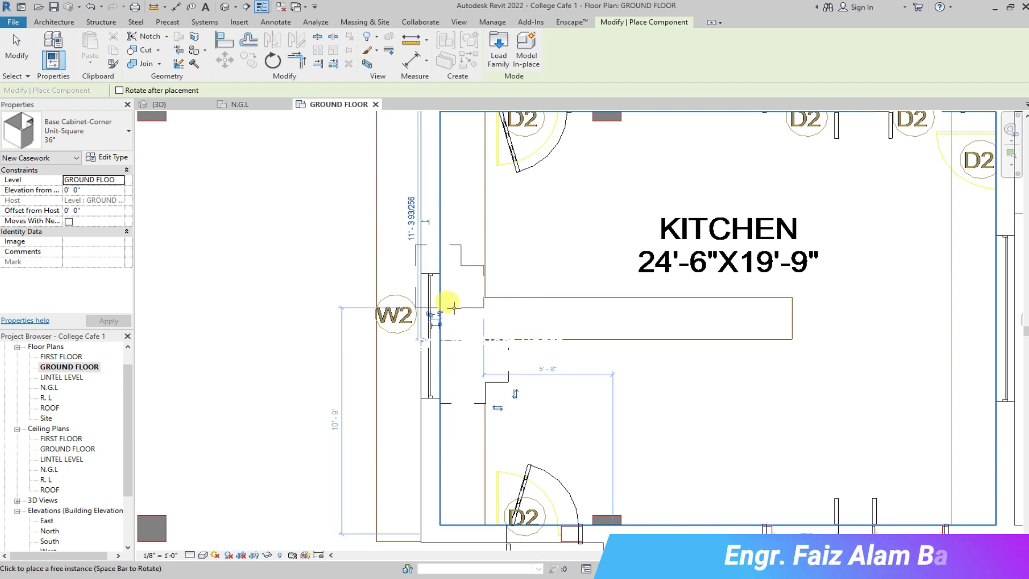
click(487, 304)
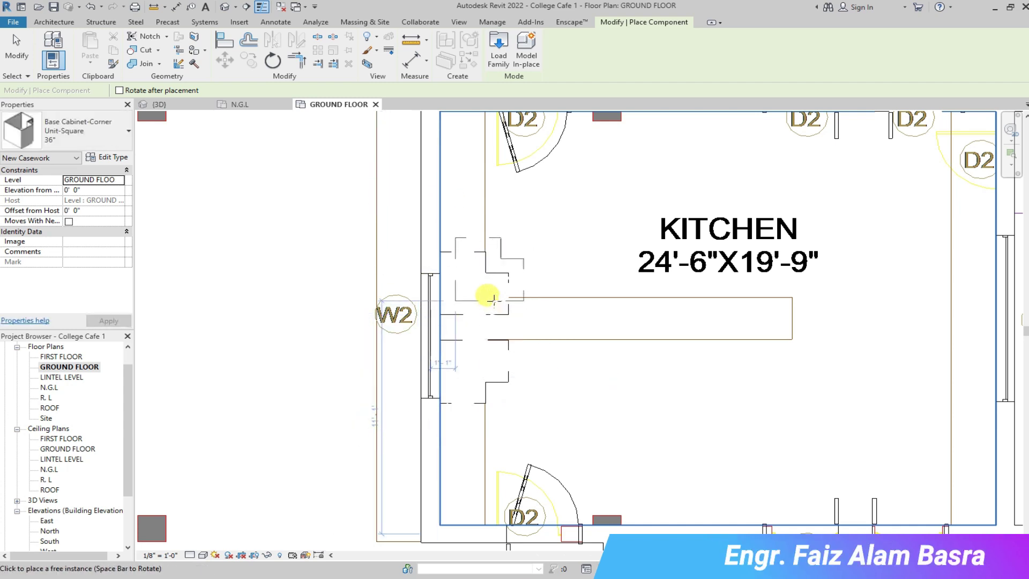
key(Escape)
key(Escape)
scroll(487, 303, up, 2)
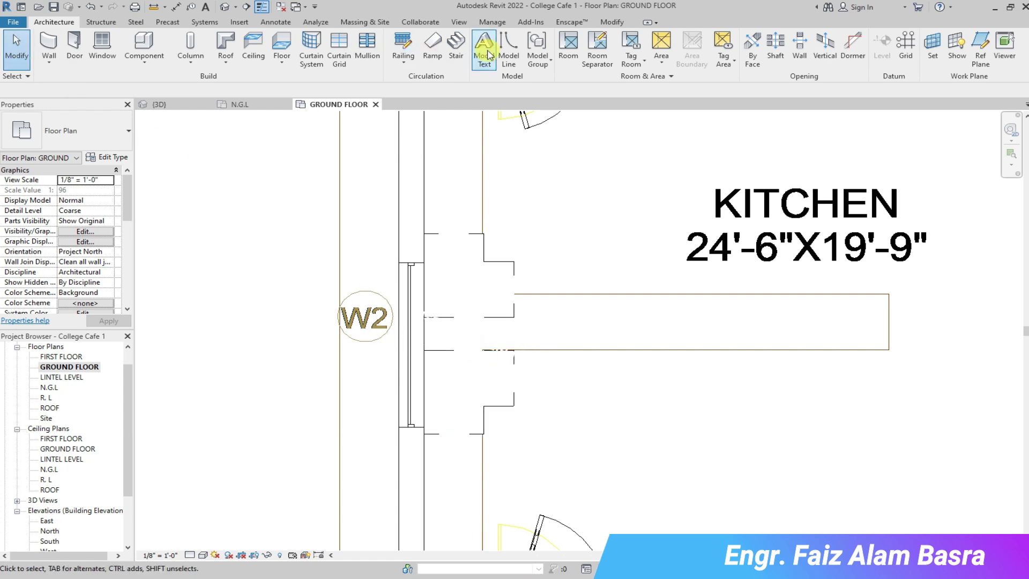
Draw a model line along the counter from its right end to its left side.
click(508, 51)
click(888, 322)
click(424, 321)
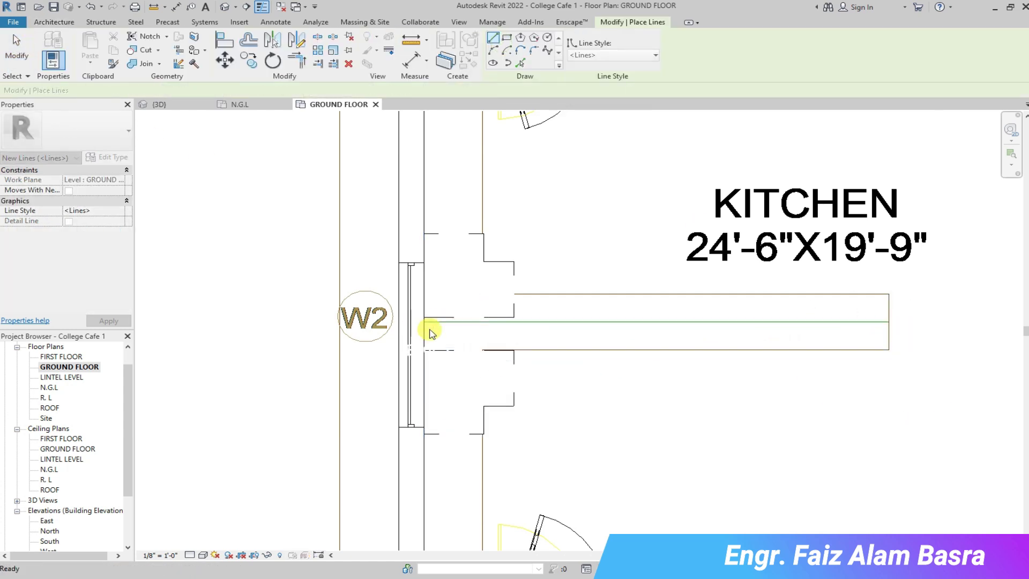
key(Escape)
key(Escape)
scroll(425, 324, up, 2)
Offset a copy of the counter line by 0'-11".
click(432, 324)
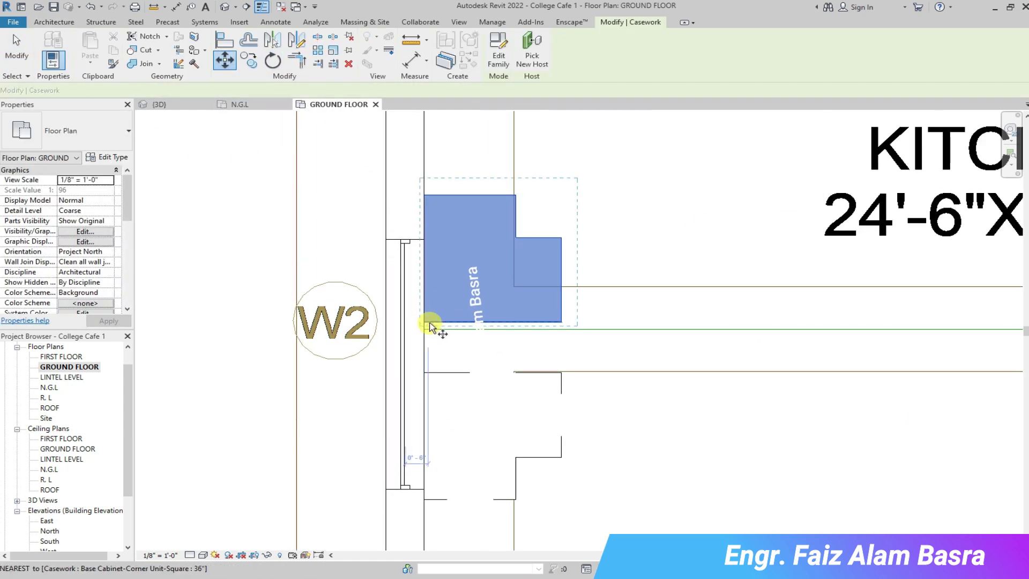
scroll(429, 330, down, 1)
key(Escape)
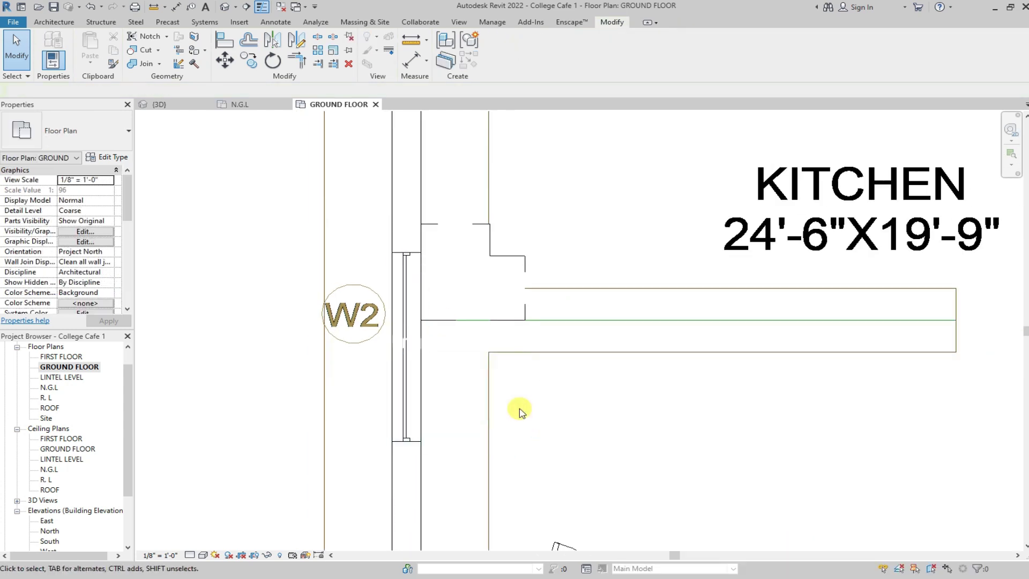
click(524, 307)
key(o)
key(f)
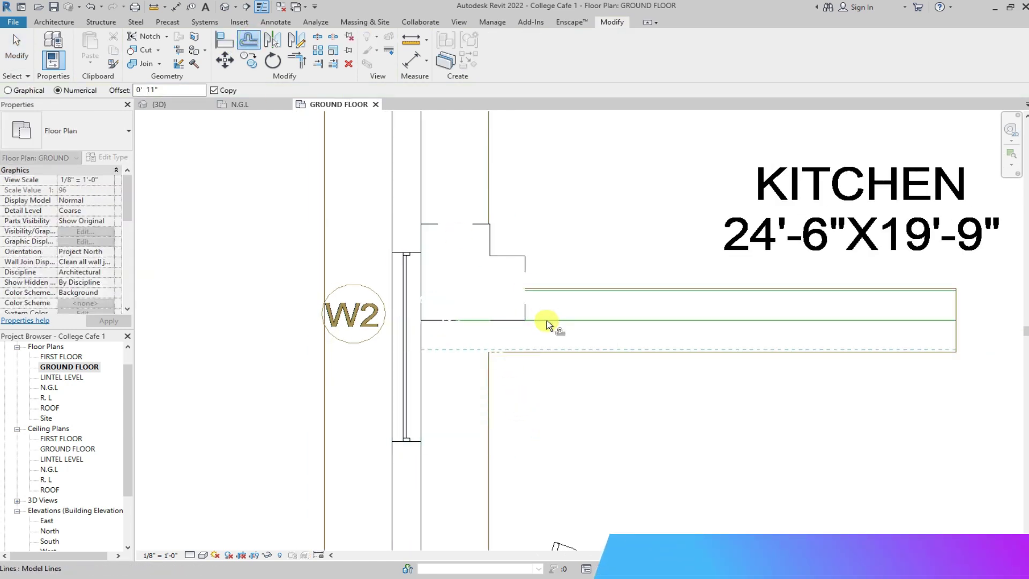
Mirror the corner cabinet across the wall line.
click(273, 41)
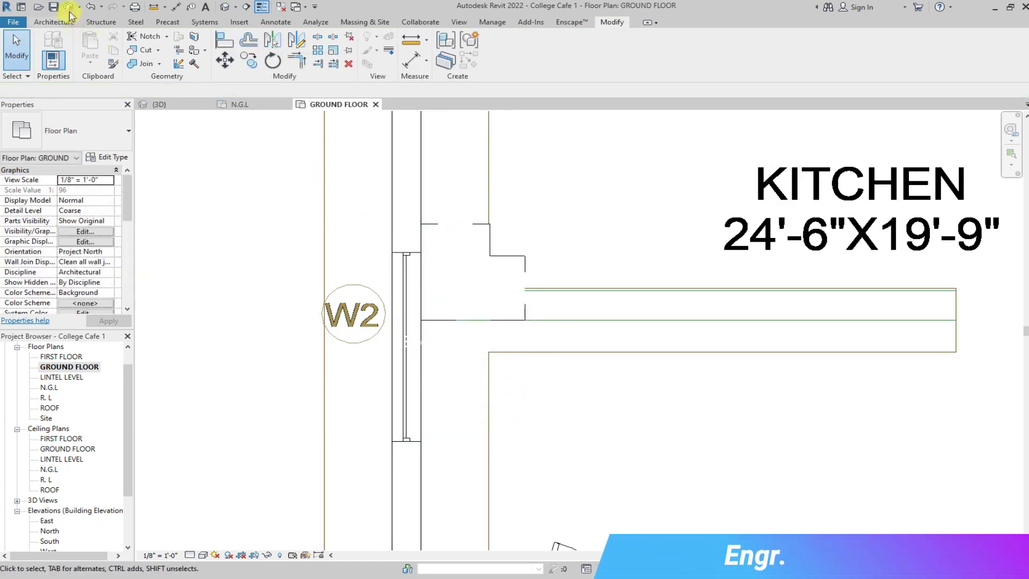
click(479, 228)
click(277, 48)
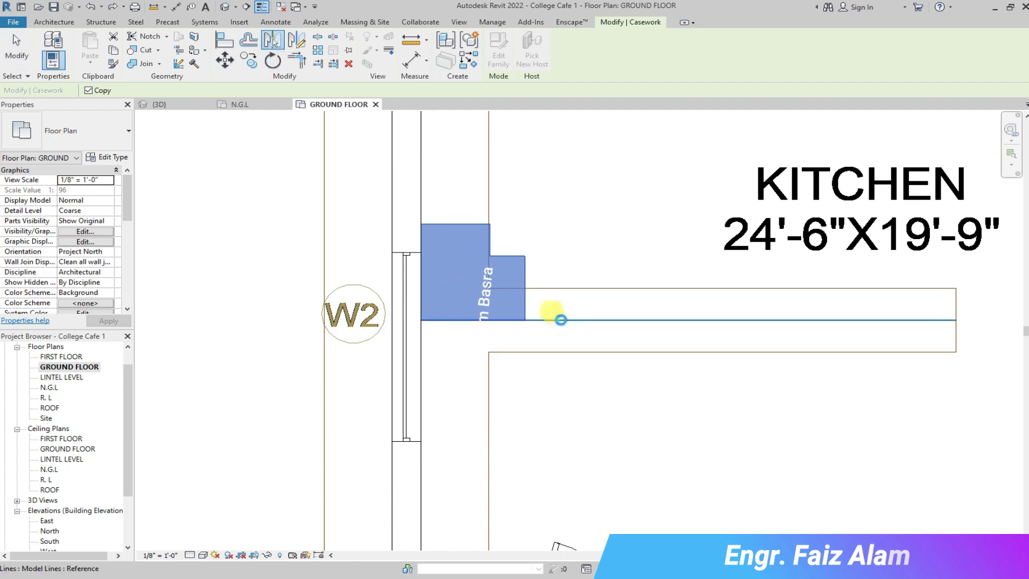
click(563, 320)
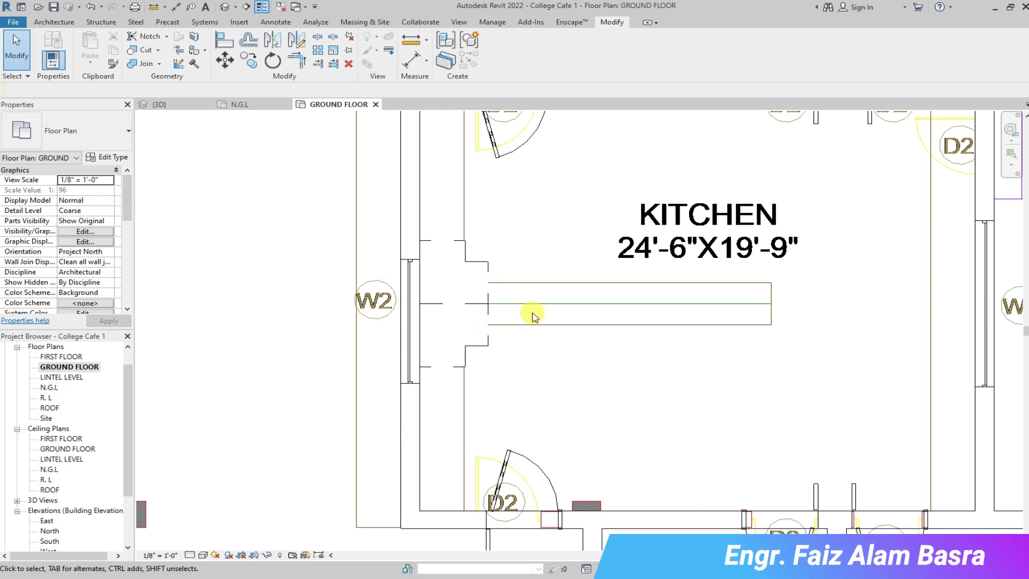
Move the mirrored corner cabinet down 1'-0".
click(487, 351)
scroll(486, 348, up, 2)
click(488, 290)
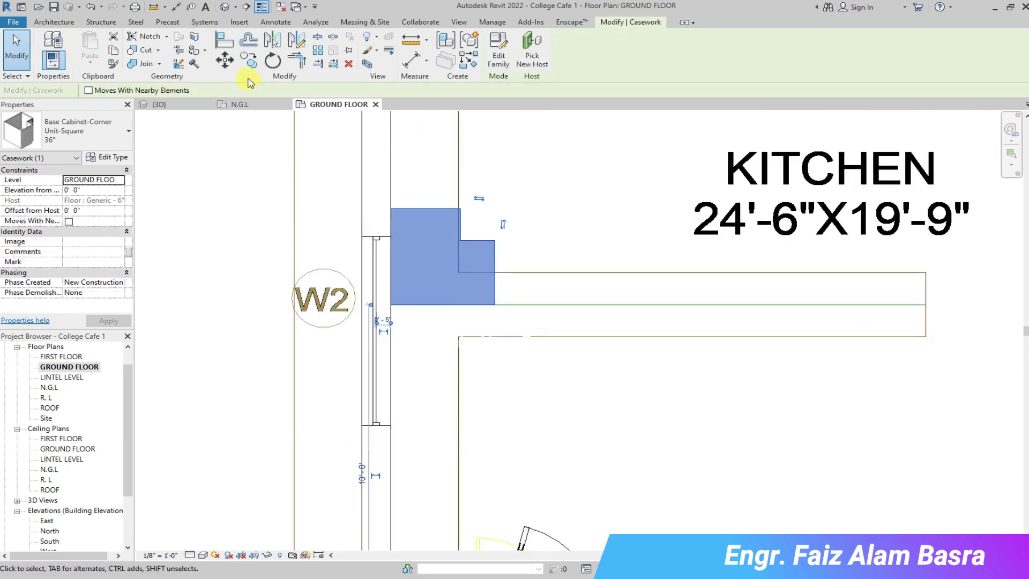
click(229, 63)
scroll(494, 306, up, 2)
click(497, 357)
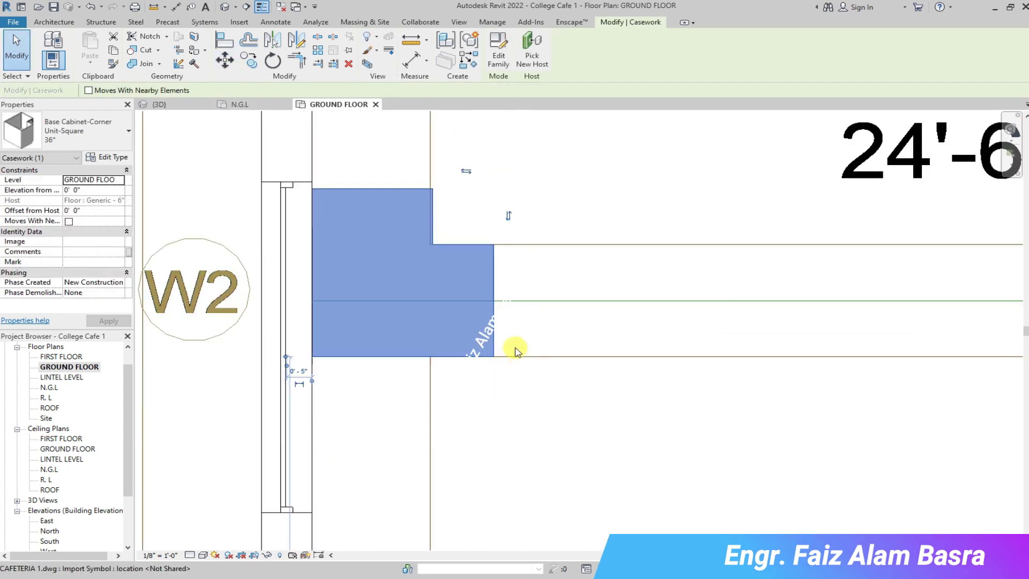
scroll(391, 351, down, 2)
key(Escape)
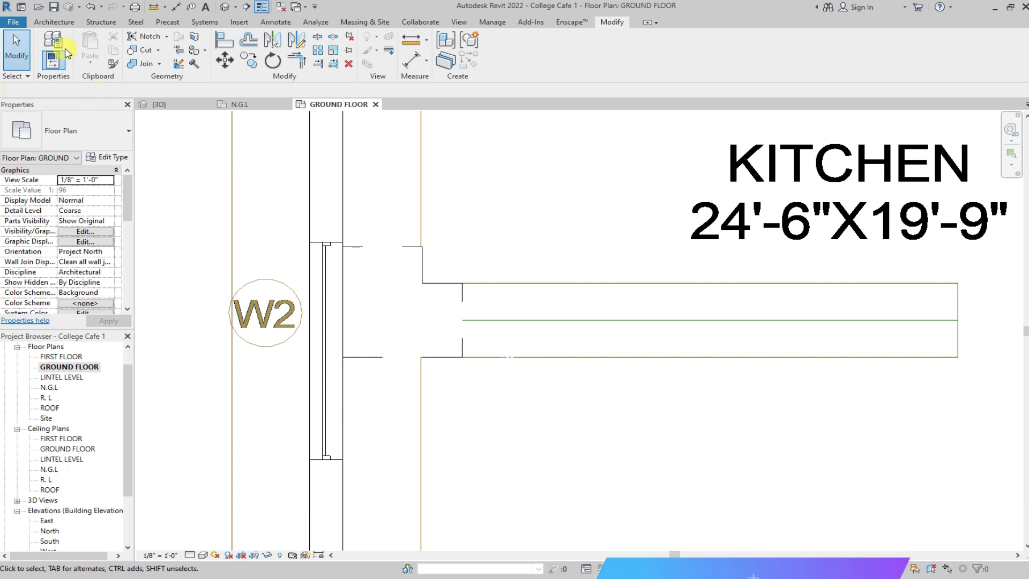
Place three 36" Double Door & 2 Drawer base cabinets along the counter and check them in 3D.
click(53, 22)
click(64, 134)
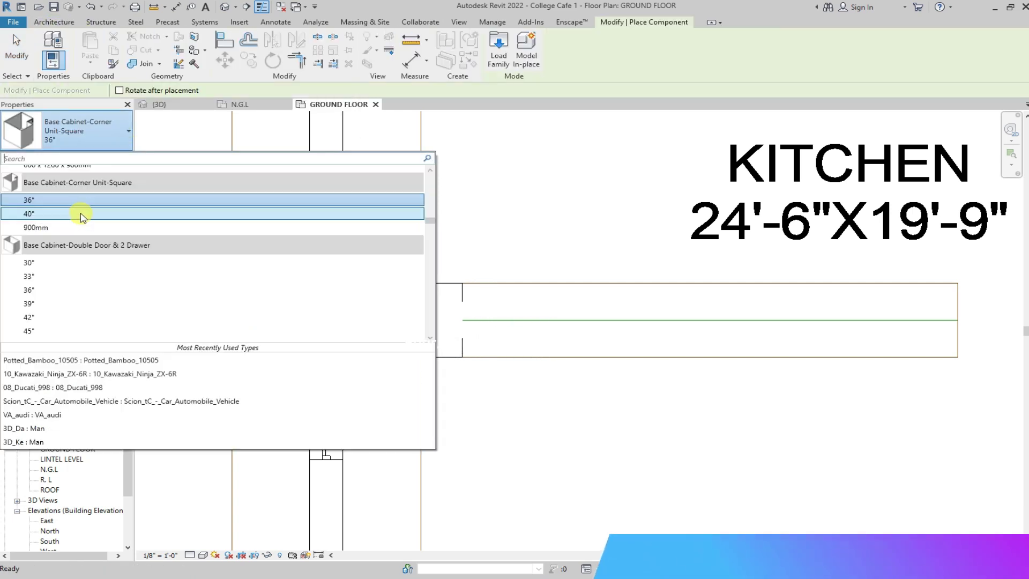
click(43, 290)
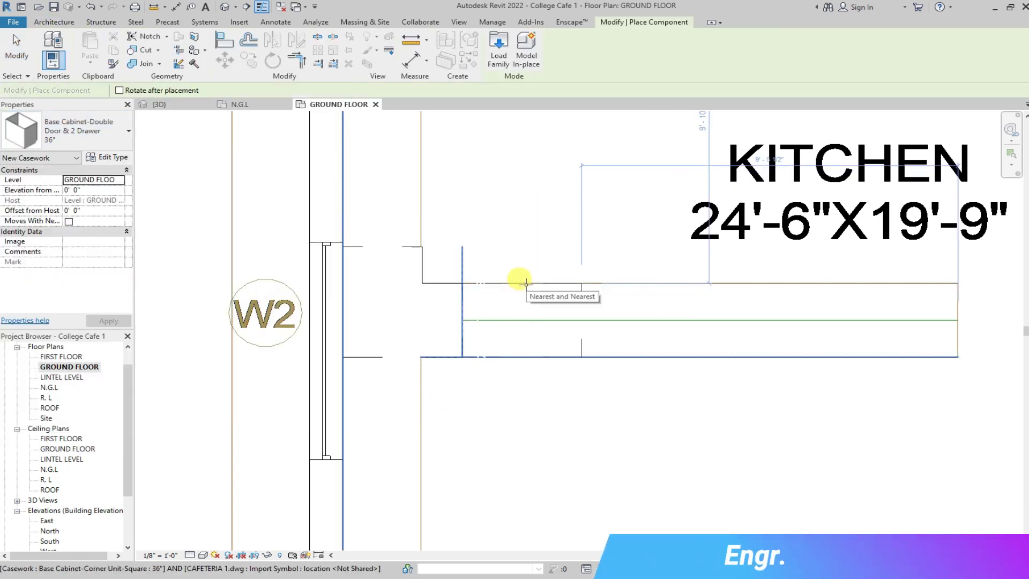
click(702, 278)
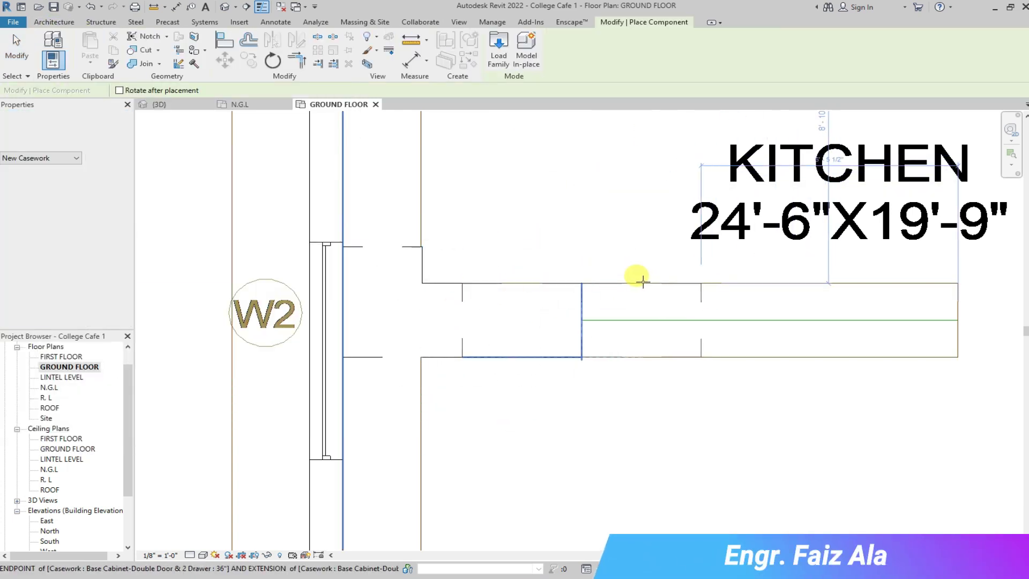
click(797, 282)
click(873, 276)
key(Escape)
key(Escape)
click(177, 107)
scroll(589, 321, up, 4)
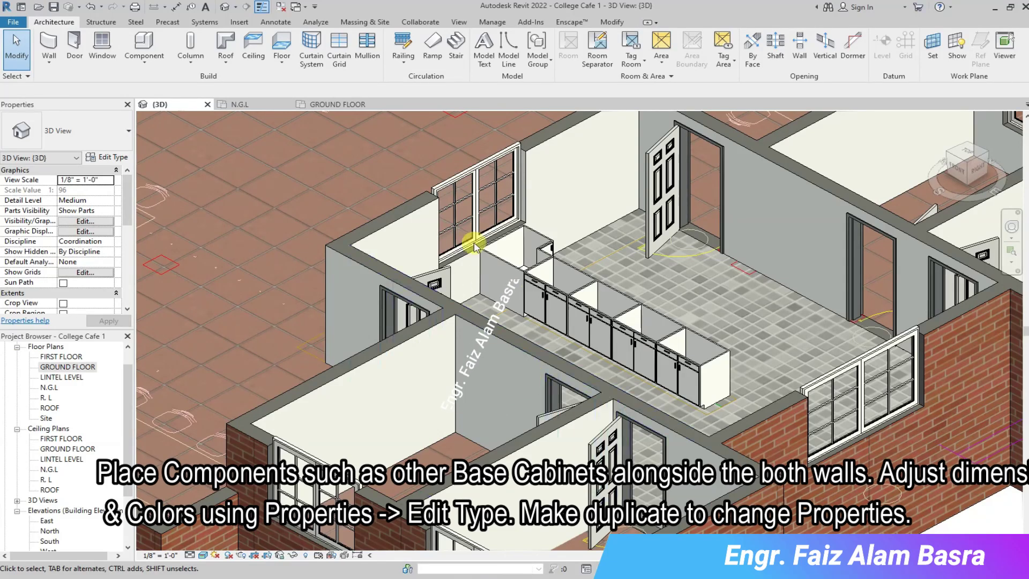
click(337, 104)
Mirror the counter-end cabinet below the reference line, delete the original, and review in 3D.
click(403, 249)
click(273, 40)
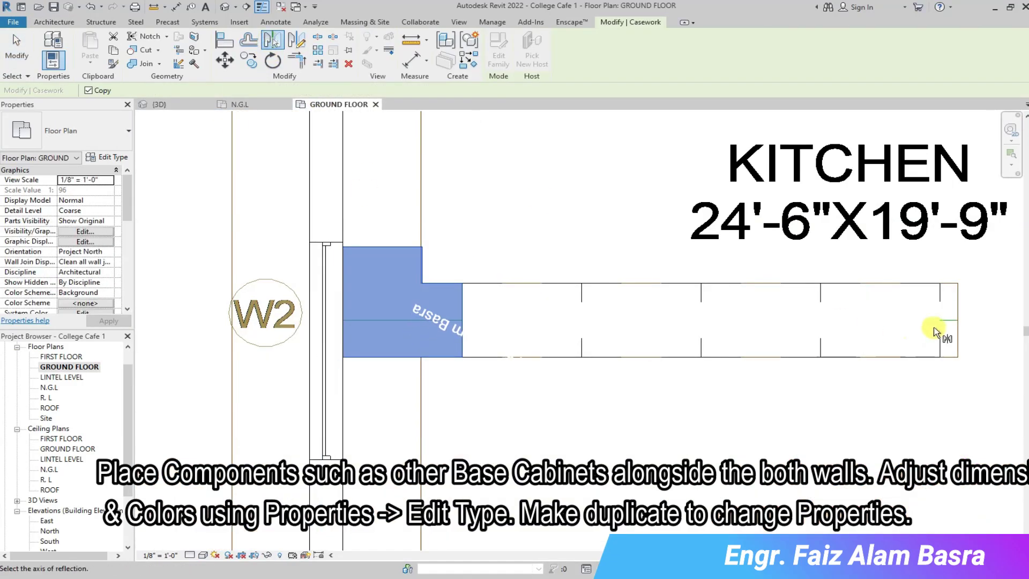
click(947, 324)
key(Escape)
click(409, 259)
click(348, 63)
click(159, 104)
scroll(545, 290, up, 3)
scroll(434, 350, up, 3)
click(338, 104)
scroll(459, 280, down, 2)
click(144, 49)
Place a Double Door & 2 Drawer base cabinet along the west wall.
scroll(391, 343, up, 4)
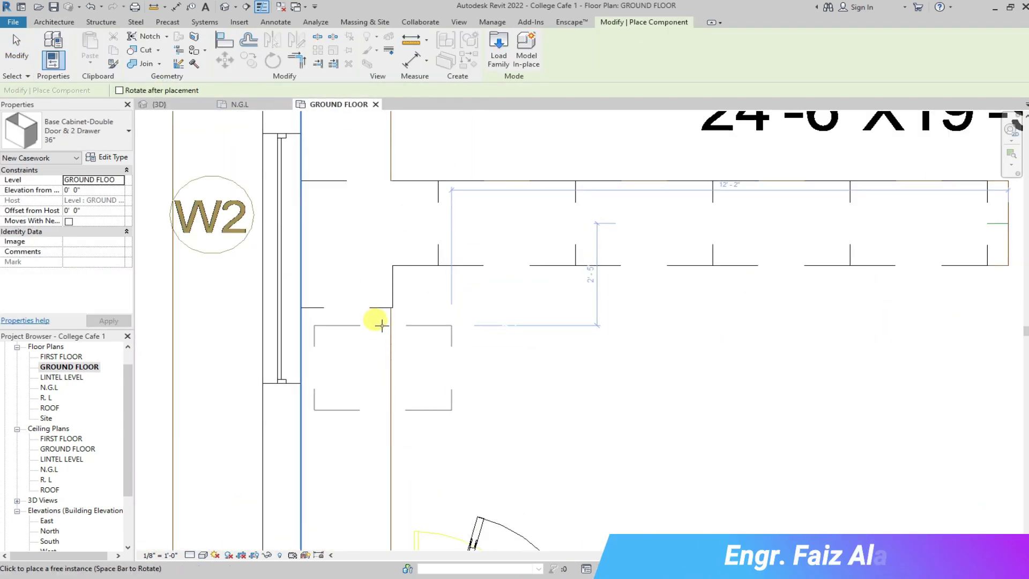
scroll(322, 345, down, 2)
scroll(321, 375, up, 2)
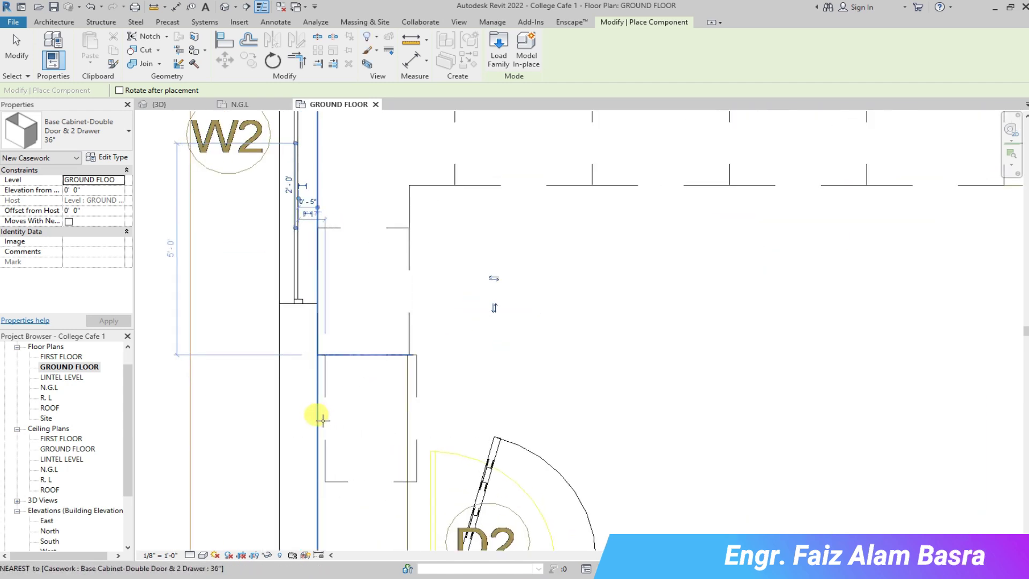
scroll(335, 375, up, 1)
click(322, 421)
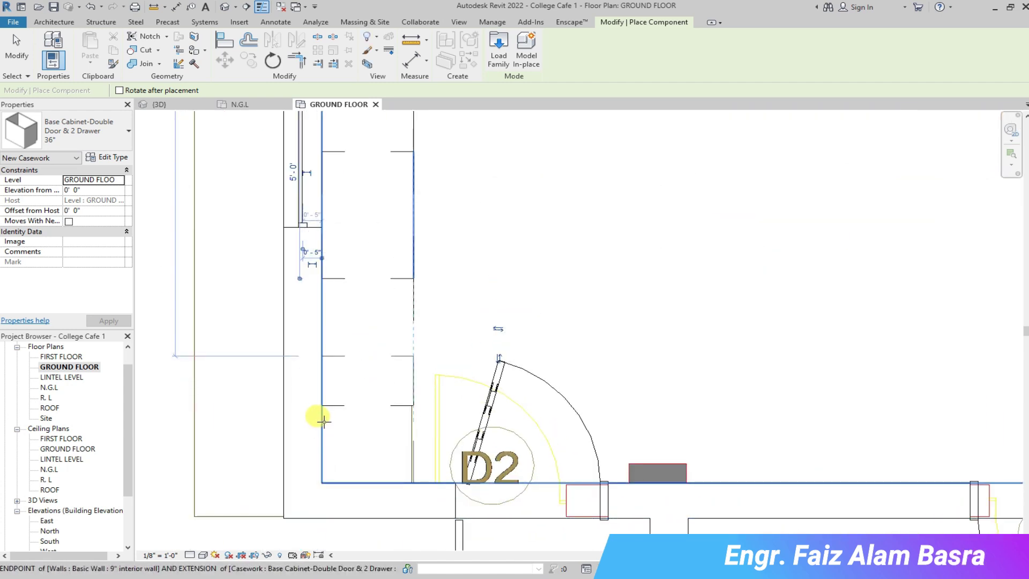
click(160, 104)
key(Escape)
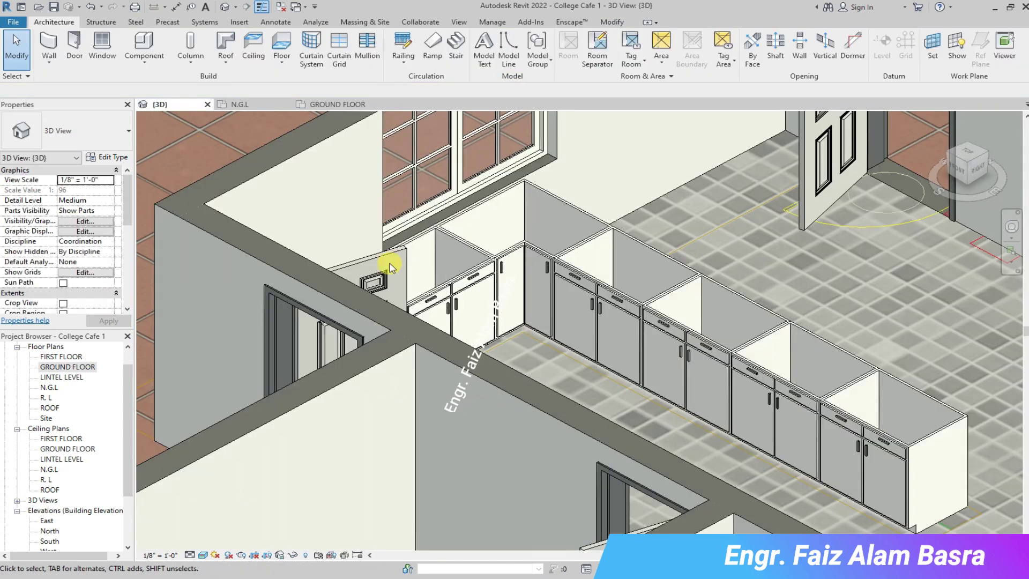
click(334, 108)
Slide the west-wall cabinet up and change it to the 30" size.
click(387, 421)
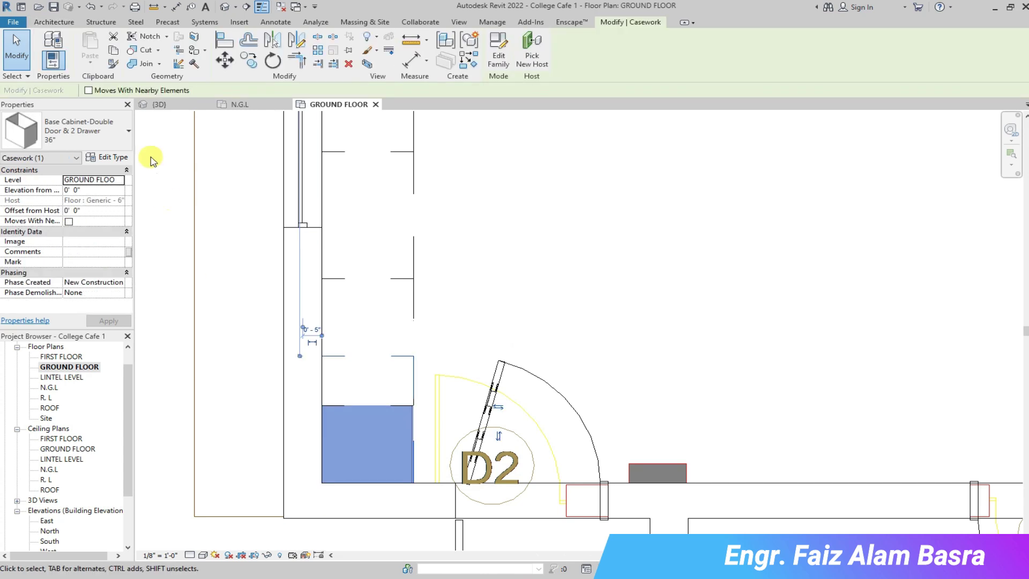
click(129, 131)
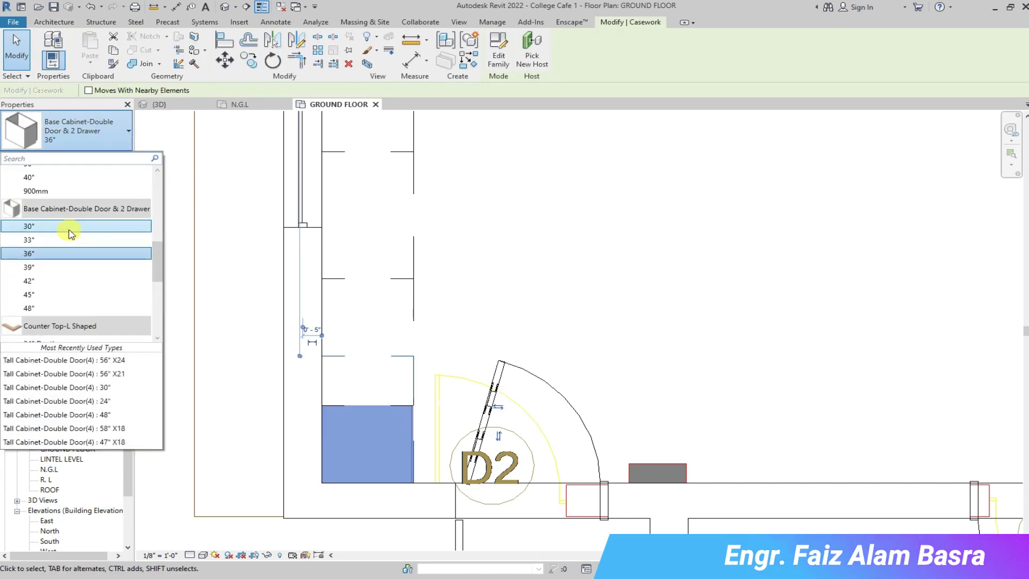
key(Escape)
drag(414, 448, 414, 321)
click(128, 131)
click(76, 200)
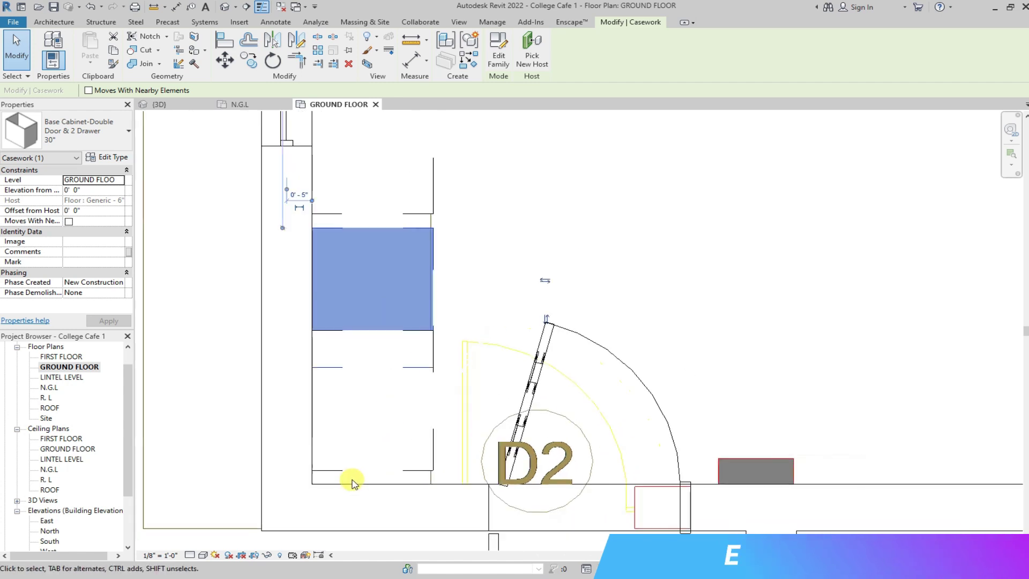
Move the cabinet up along the west wall and delete a selected base cabinet.
scroll(352, 478, up, 1)
click(224, 63)
scroll(313, 464, up, 2)
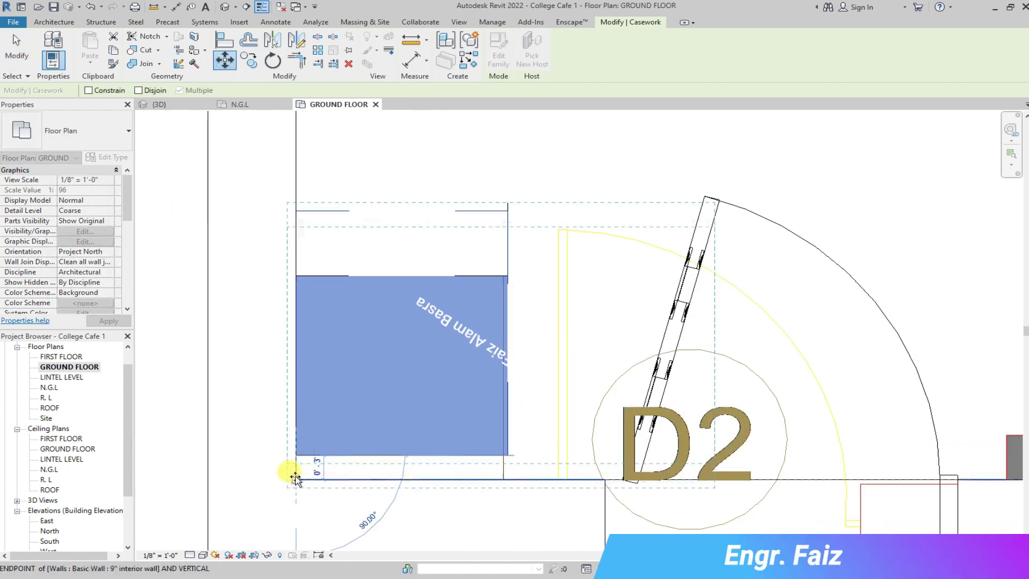
click(295, 476)
scroll(322, 391, down, 2)
drag(321, 390, 441, 220)
scroll(374, 202, up, 2)
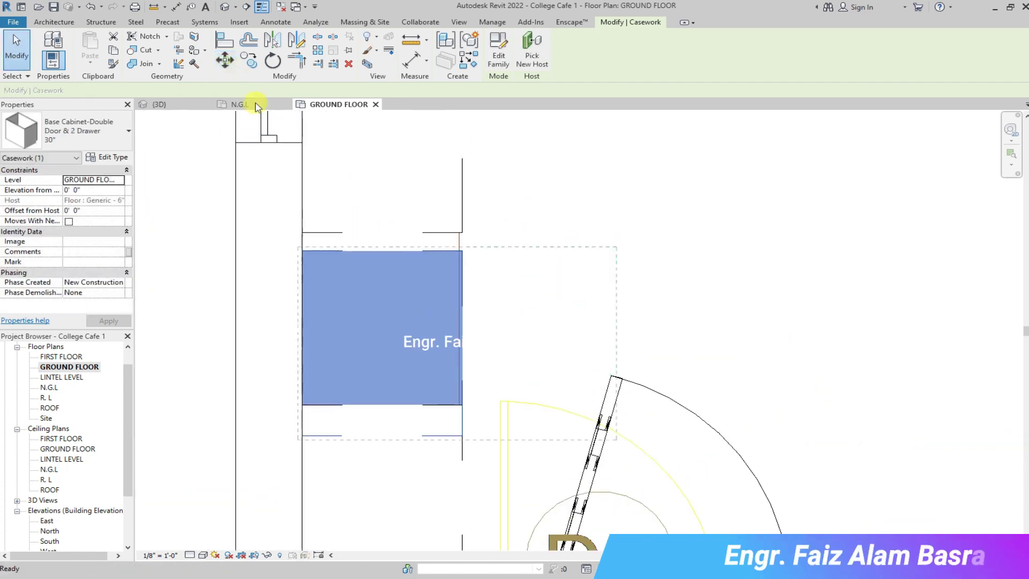
key(Delete)
scroll(408, 432, down, 2)
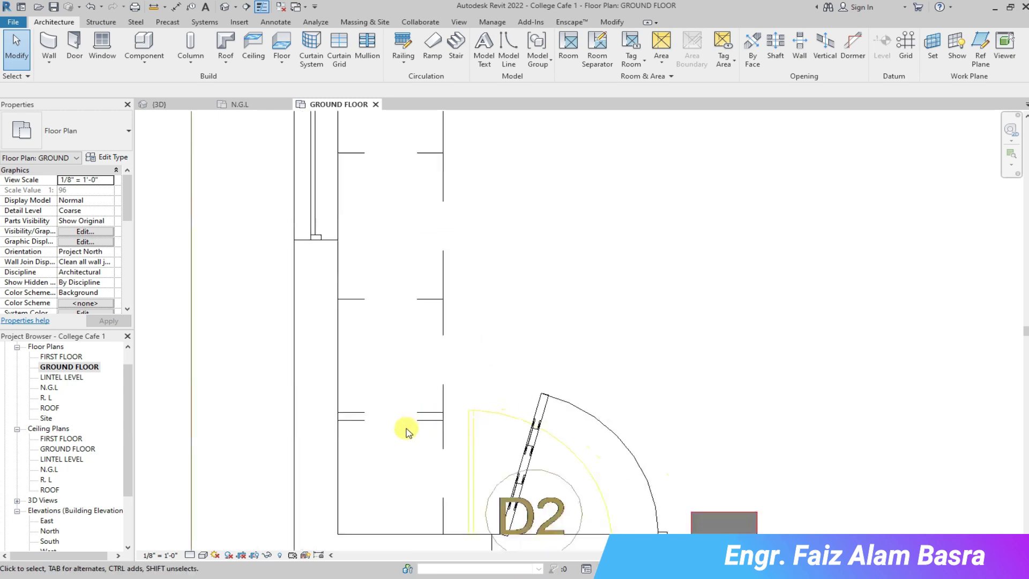
Switch the west-wall cabinet to 33", move it down the wall, then delete it.
click(441, 258)
click(129, 131)
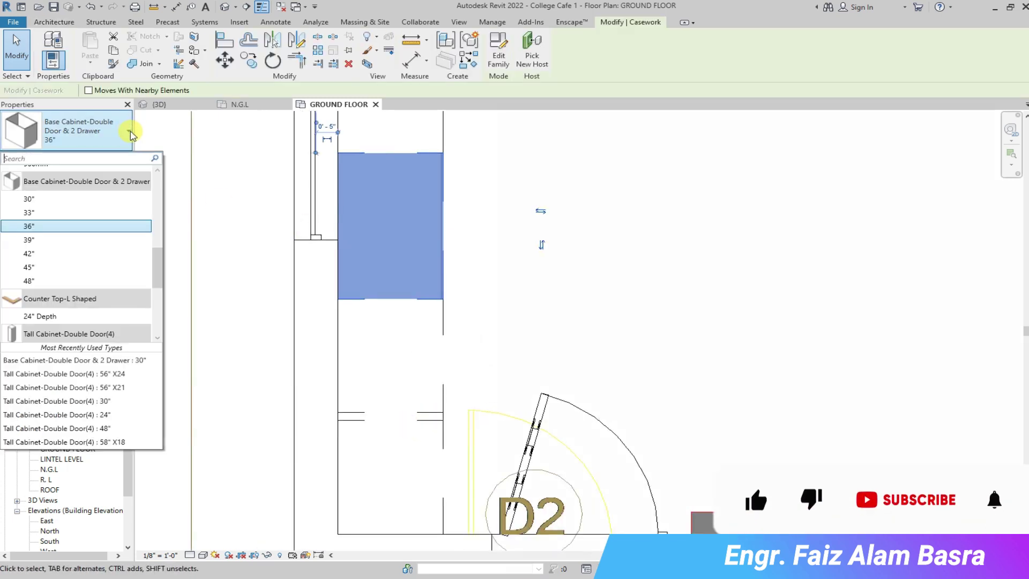
click(69, 212)
key(m)
key(v)
click(336, 152)
click(336, 279)
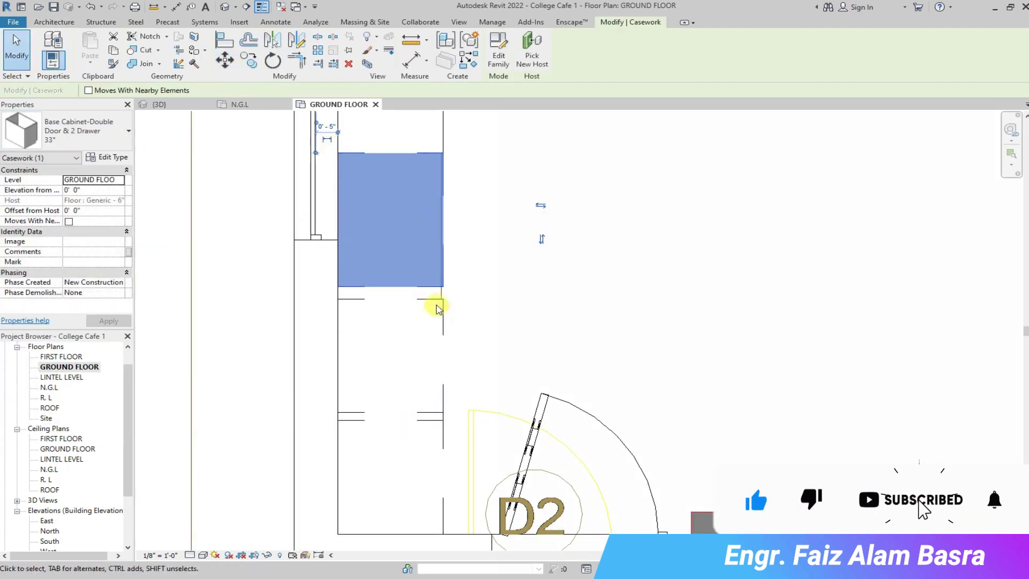
key(m)
key(v)
key(Delete)
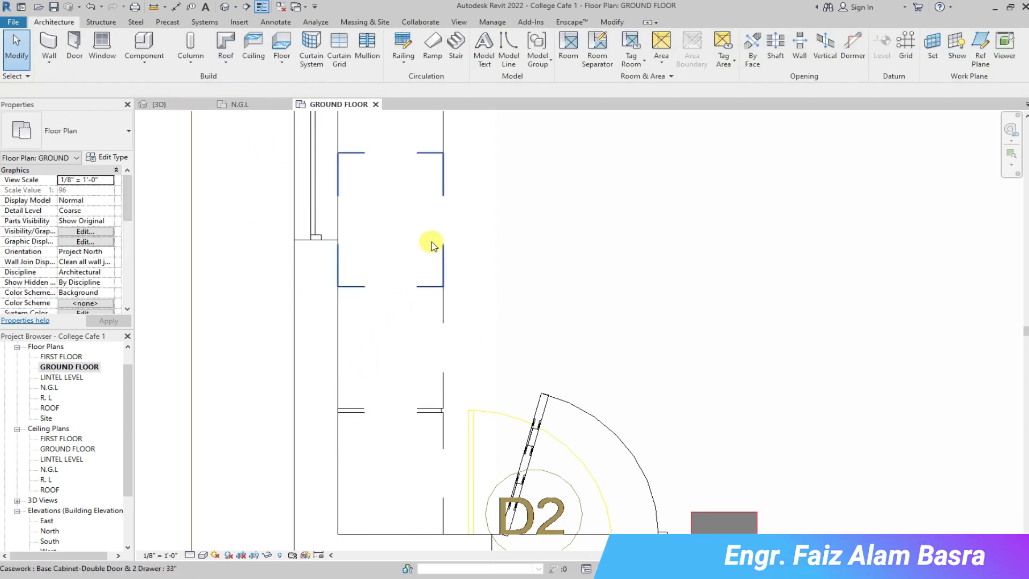
Undo the deletion and set the restored cabinet to the 33" size.
scroll(433, 246, up, 1)
key(ctrl+z)
key(ctrl+z)
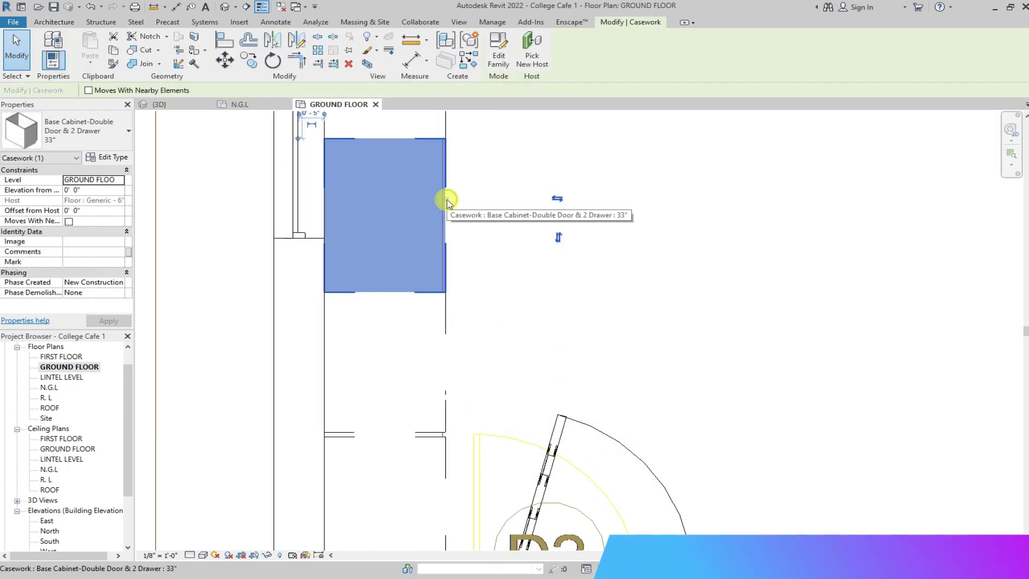
key(ctrl+y)
click(130, 134)
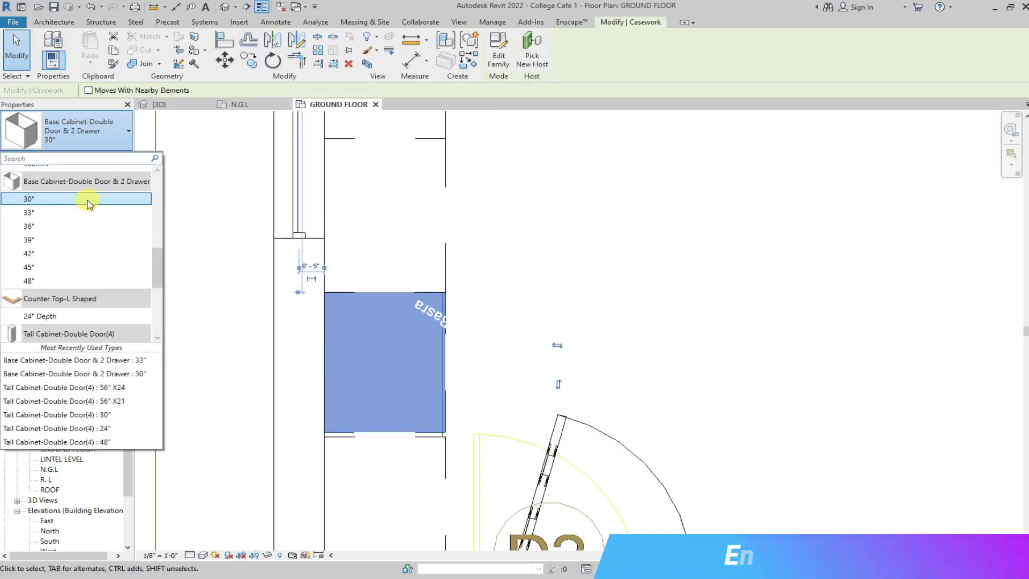
click(83, 213)
scroll(387, 310, up, 1)
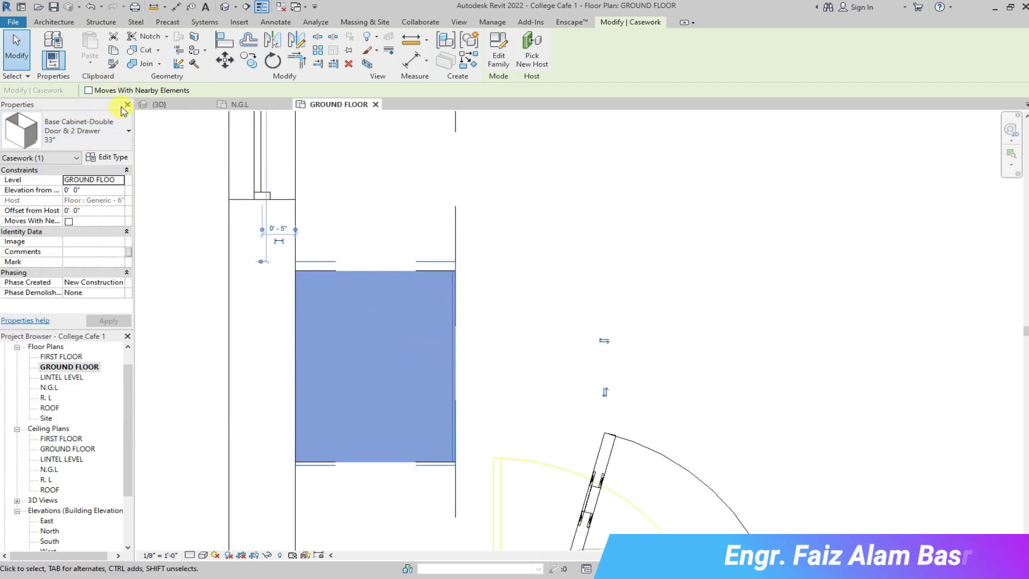
Switch the cabinet beside door D2 to the 30" size and deselect it.
click(129, 130)
click(75, 202)
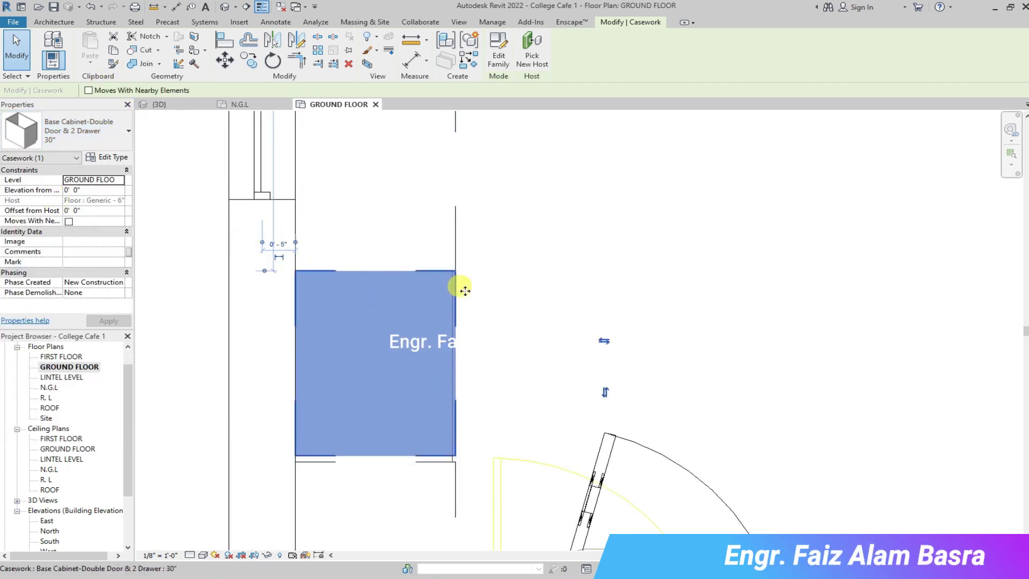
scroll(418, 177, down, 2)
scroll(331, 338, up, 2)
middle_drag(332, 75, 333, 338)
key(m)
key(v)
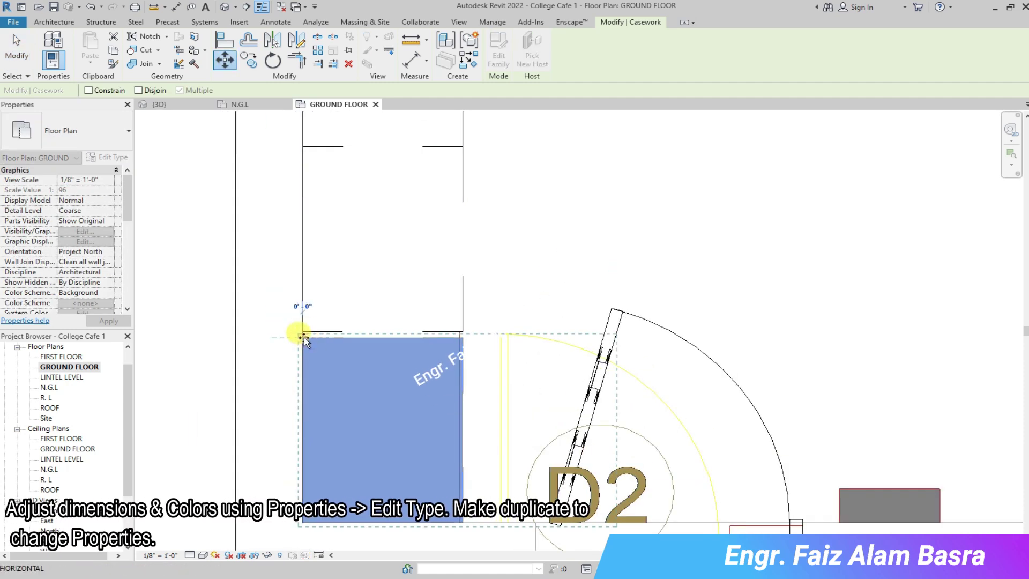
key(Escape)
scroll(283, 320, down, 2)
scroll(305, 360, up, 1)
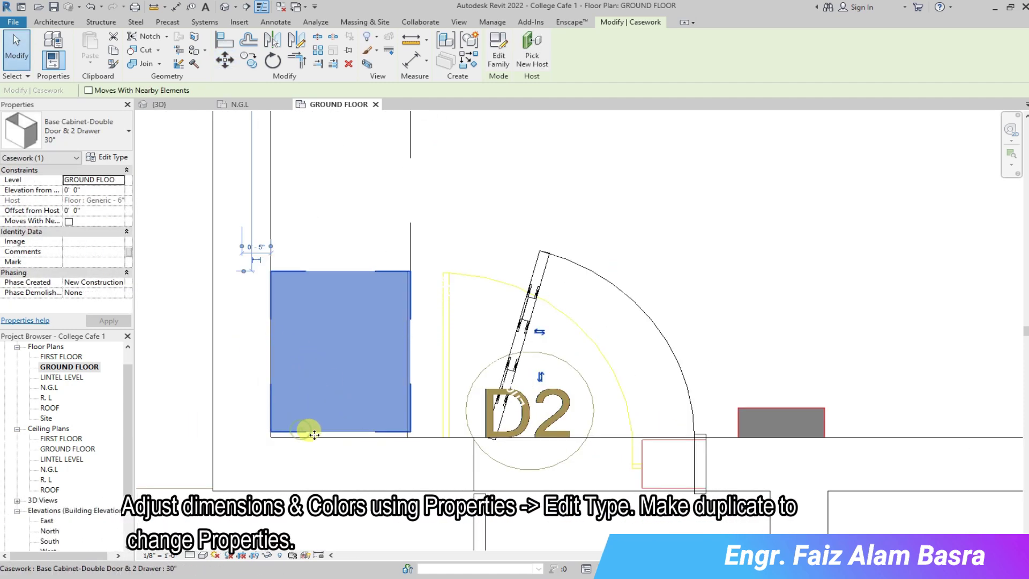
scroll(293, 438, up, 3)
click(295, 439)
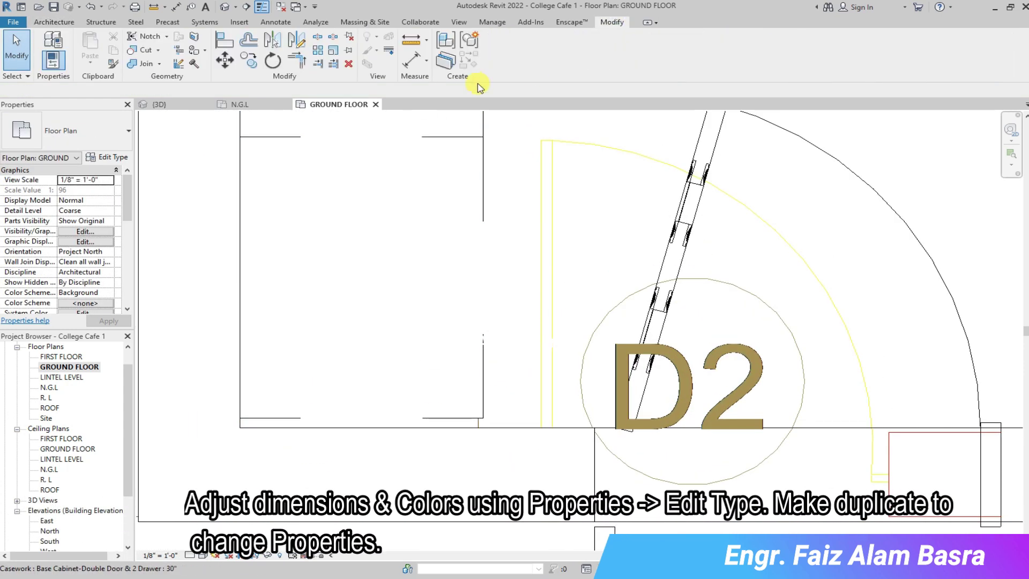
key(d)
key(i)
scroll(471, 418, up, 4)
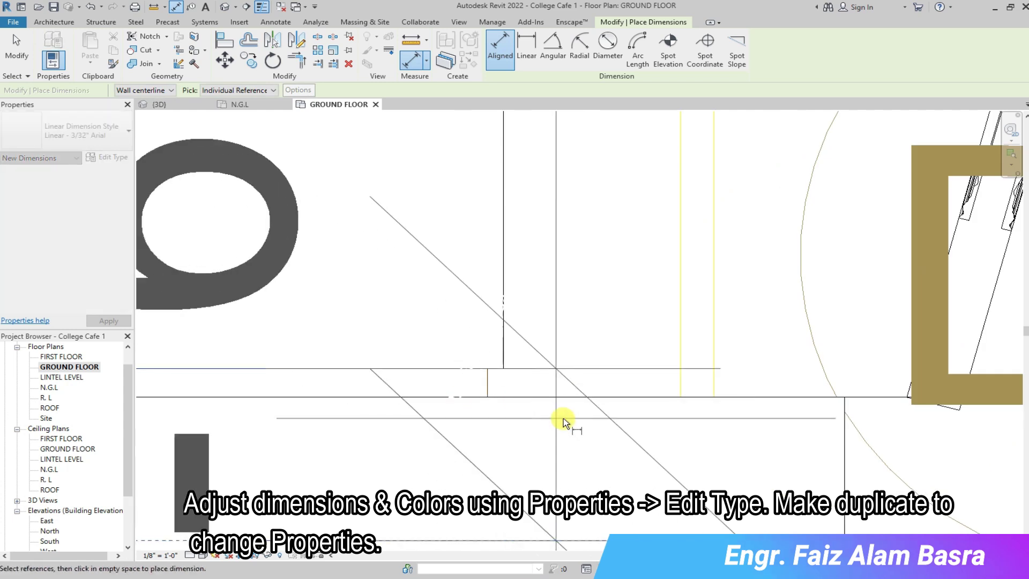
scroll(543, 415, down, 2)
scroll(543, 411, up, 1)
scroll(402, 409, down, 3)
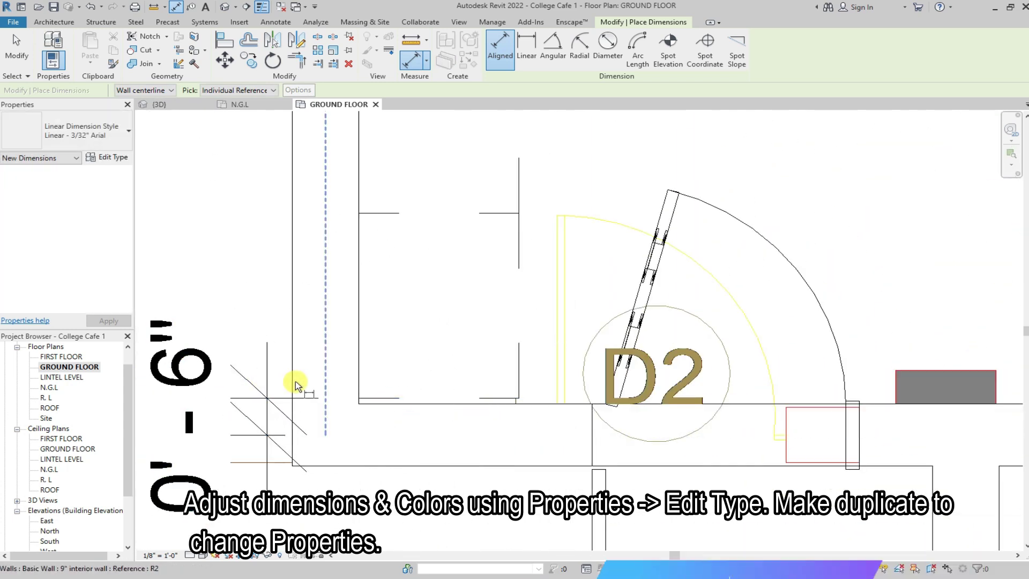
key(Escape)
scroll(455, 453, down, 2)
scroll(425, 437, up, 2)
click(292, 461)
drag(292, 455, 288, 478)
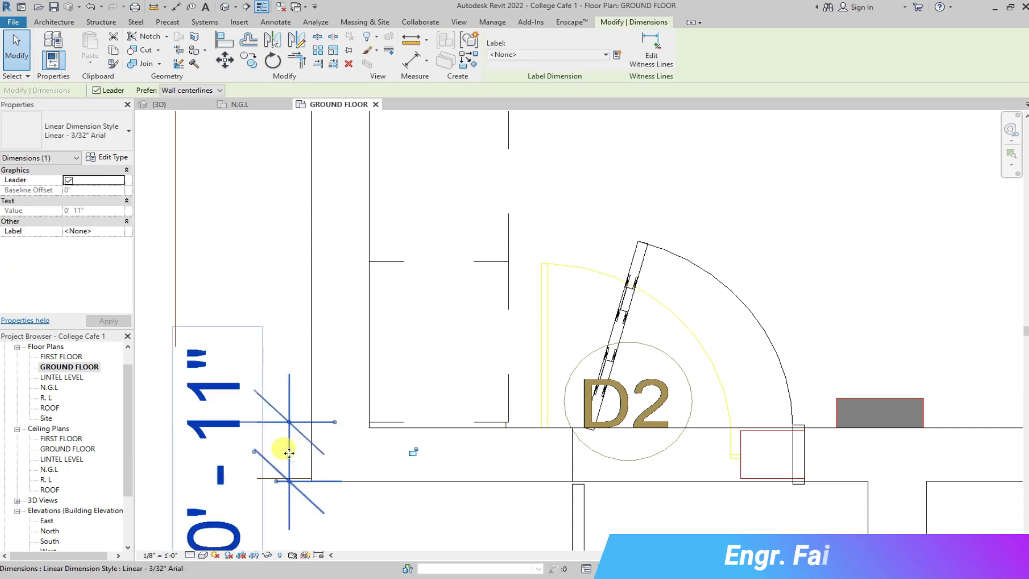
key(Escape)
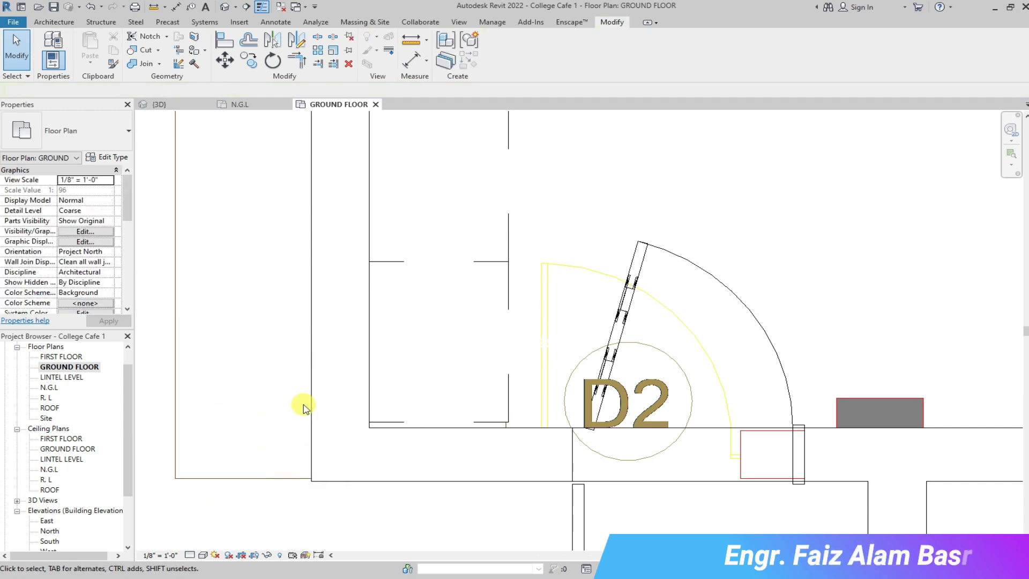
scroll(386, 437, down, 1)
scroll(412, 356, down, 3)
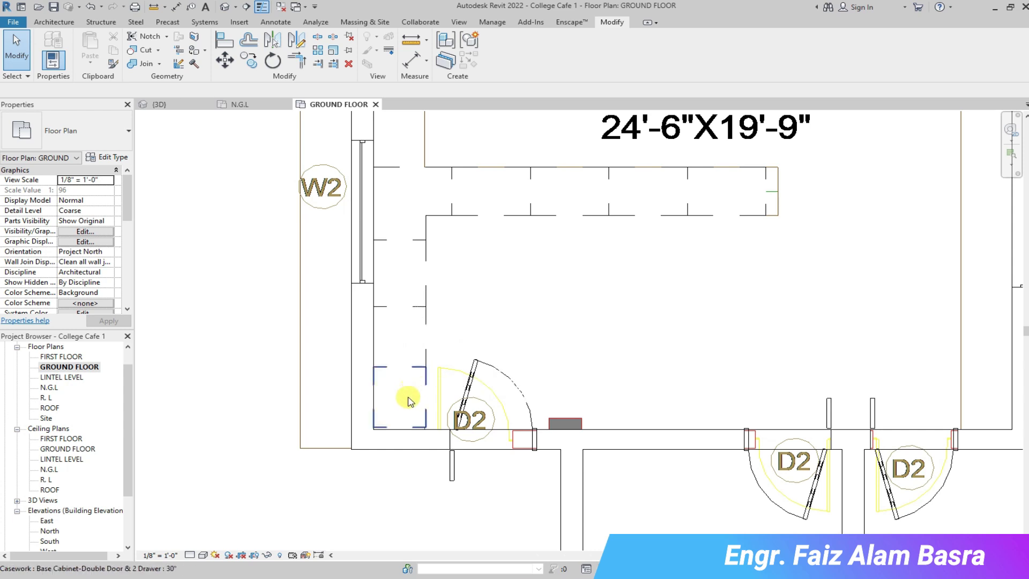
key(ctrl+Tab)
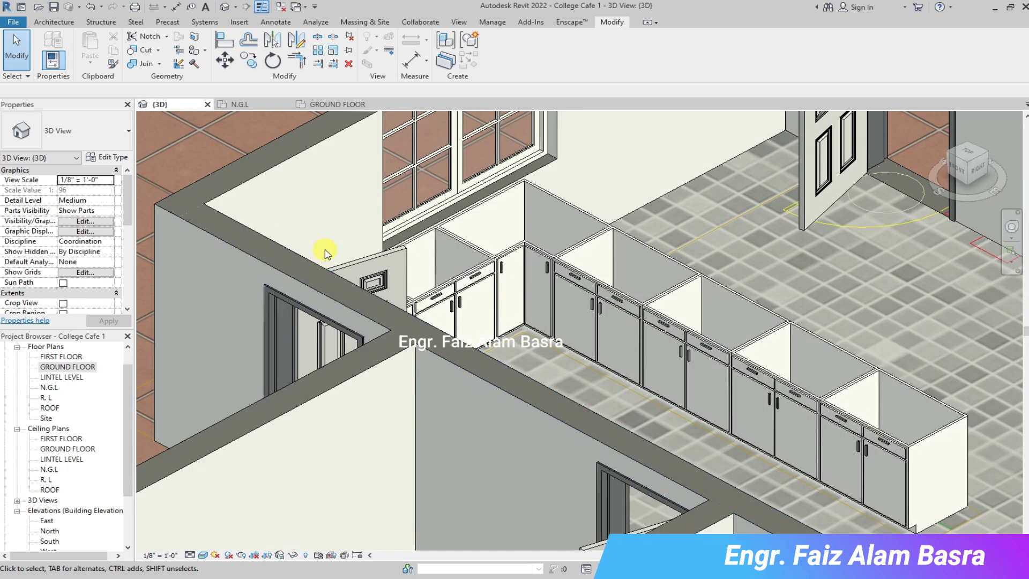
scroll(330, 260, down, 2)
click(337, 104)
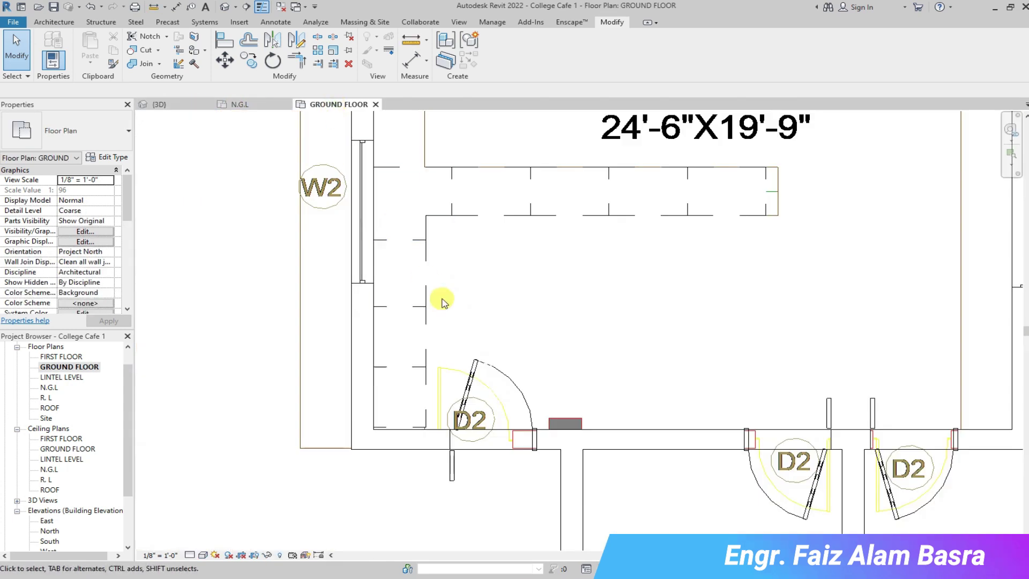
Select the three west-wall base cabinets and mirror them across the counter axis.
click(424, 365)
ctrl+click(410, 321)
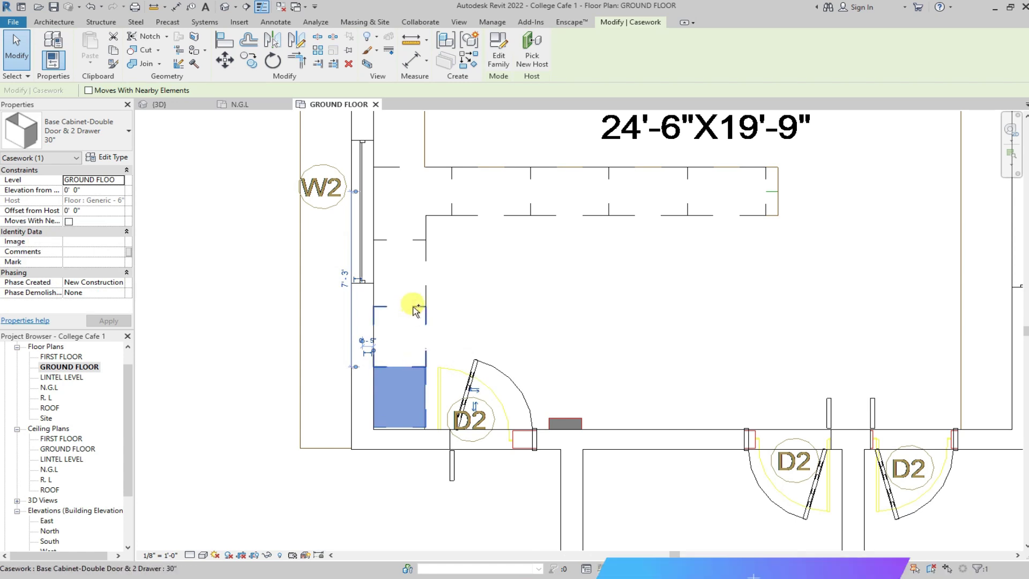
ctrl+click(415, 257)
click(276, 43)
click(777, 191)
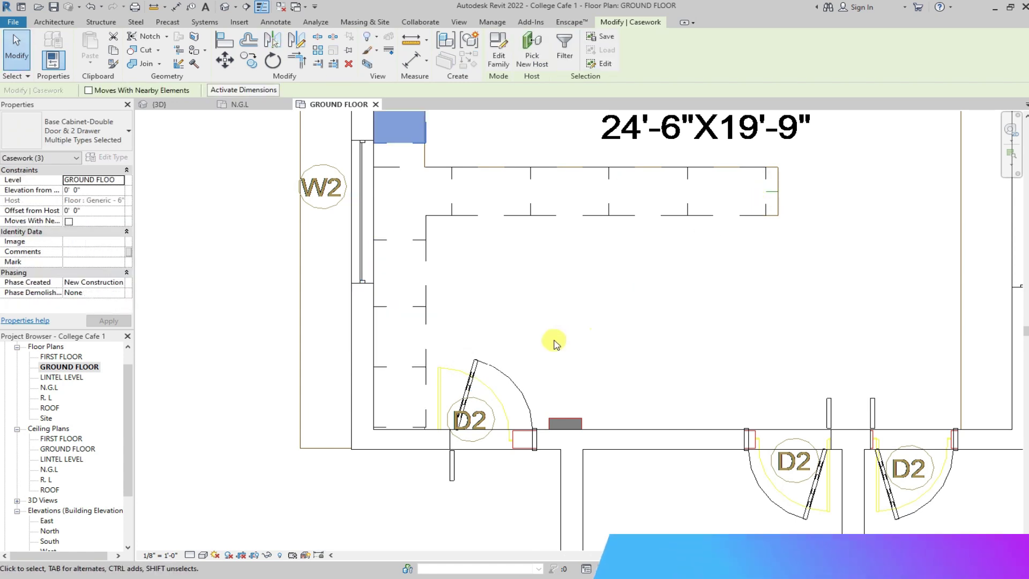
Drag the mirrored cabinets down onto the counter line and clear the selection.
scroll(551, 354, down, 2)
scroll(501, 252, up, 3)
scroll(501, 252, up, 3)
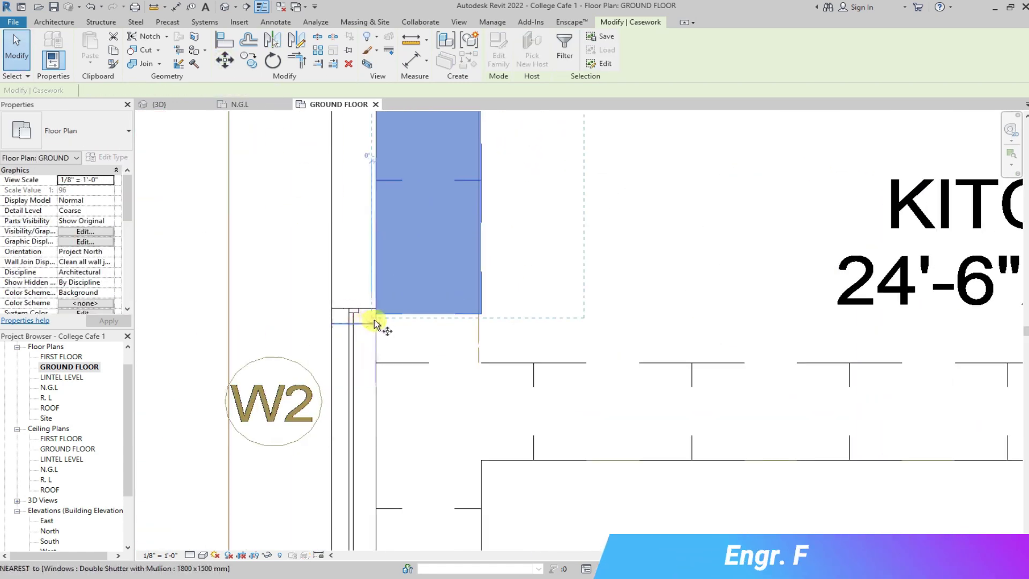
drag(370, 315, 378, 360)
key(Escape)
Check the mirrored cabinets in the 3D view, then go back to the ground floor plan.
scroll(412, 365, down, 1)
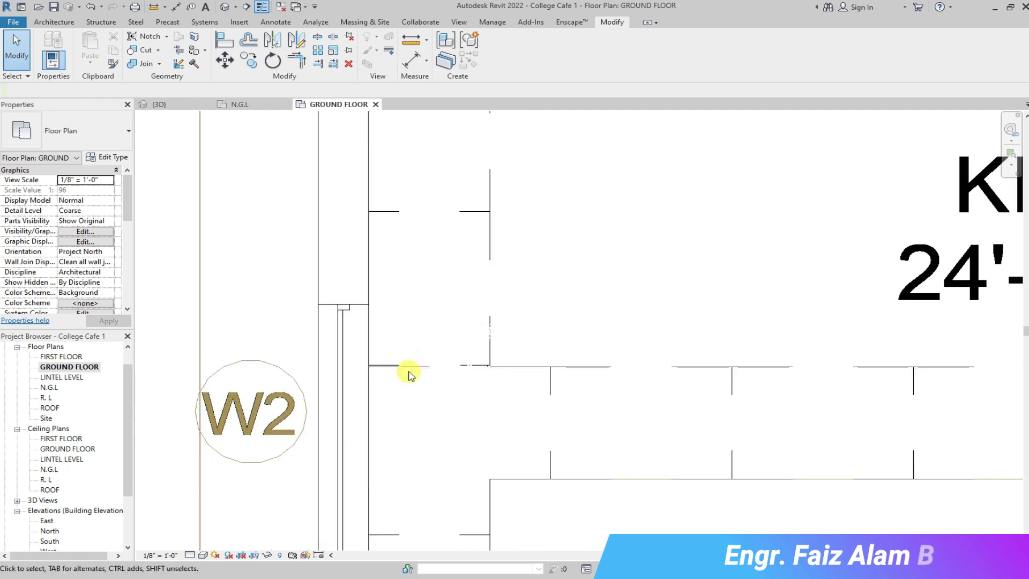
scroll(408, 372, down, 2)
click(180, 110)
scroll(551, 303, up, 3)
scroll(545, 299, down, 3)
click(335, 107)
Nudge one base cabinet slightly lower, keeping its existing type.
click(410, 185)
click(80, 131)
click(78, 215)
drag(397, 245, 430, 239)
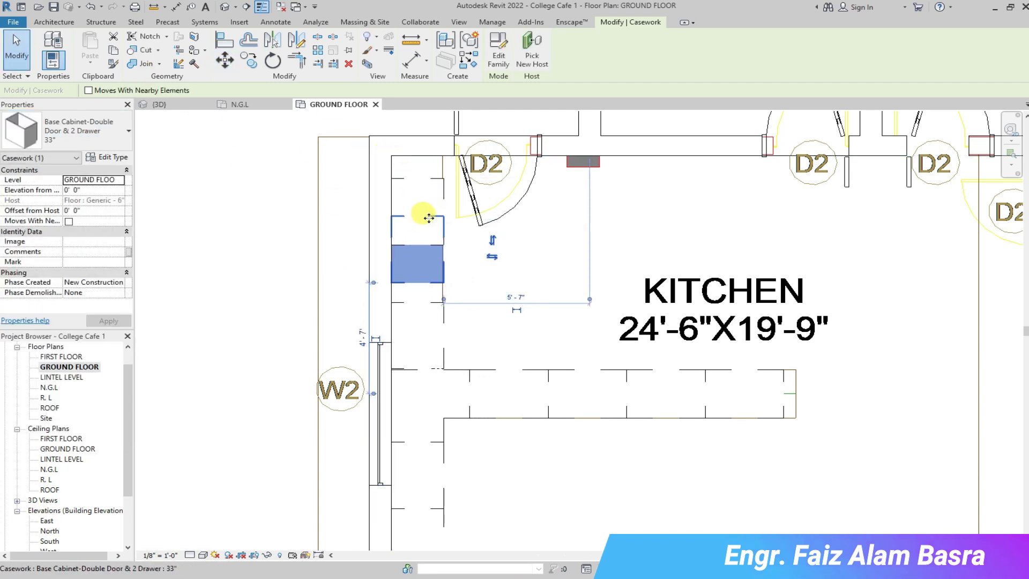
scroll(437, 260, up, 2)
scroll(438, 260, down, 2)
Move the cabinet nearest the corner so it snaps against the wall corner.
click(91, 6)
drag(441, 259, 433, 180)
click(225, 59)
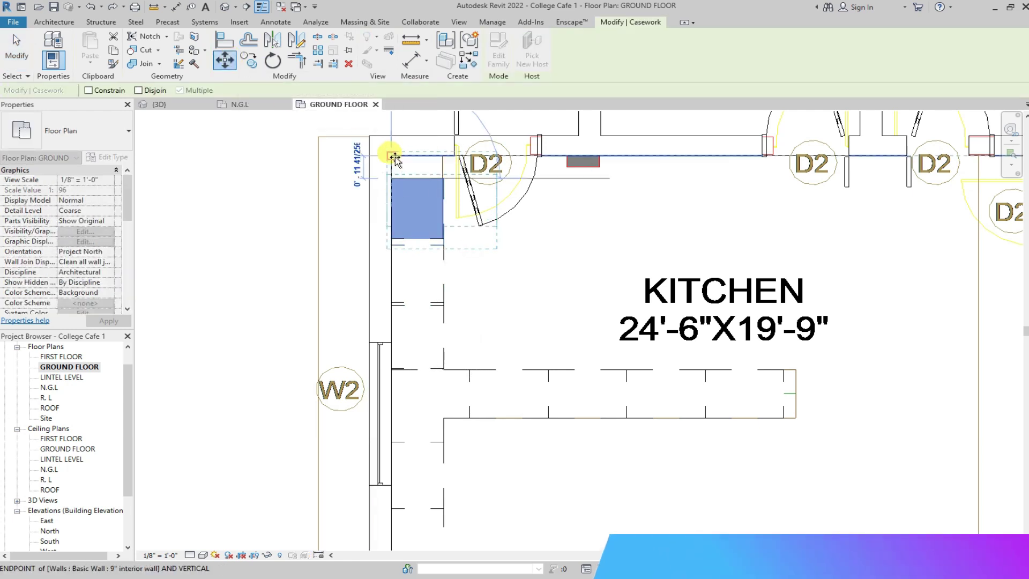
click(394, 158)
scroll(395, 245, up, 1)
scroll(387, 233, up, 1)
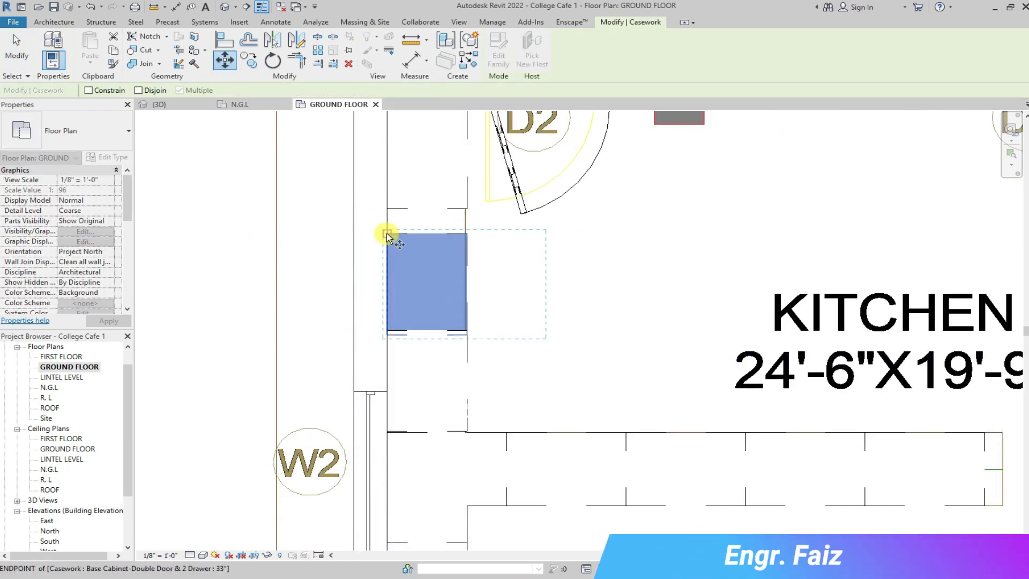
click(387, 208)
Slide the cabinet along the west wall and change it to 36" Double Door & 2 Drawer.
drag(396, 210, 407, 331)
scroll(413, 294, down, 2)
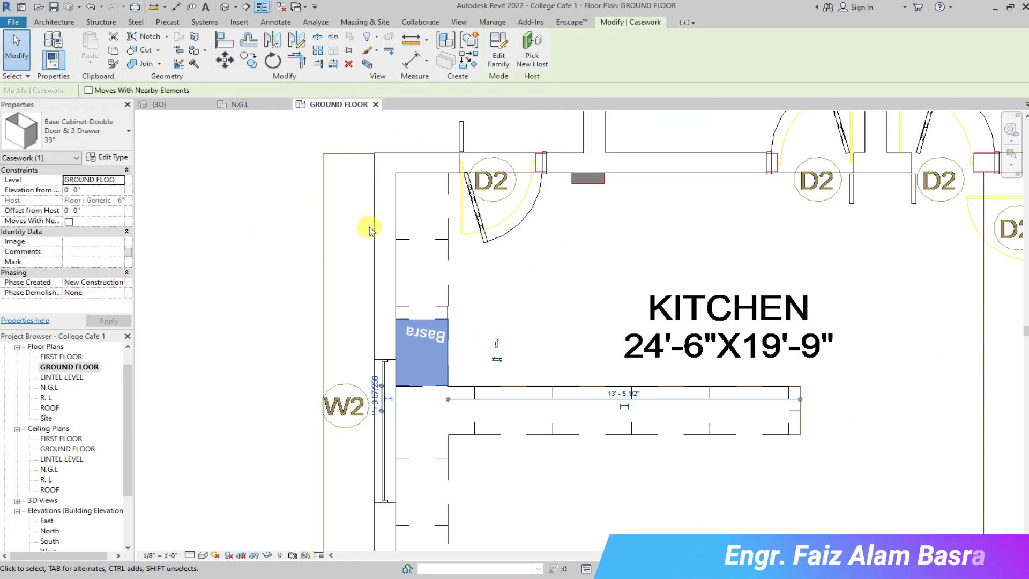
drag(408, 370, 409, 244)
drag(408, 309, 409, 343)
click(129, 131)
click(64, 225)
Shift the 36" cabinet up past the wall, keeping its type unchanged.
scroll(426, 349, up, 2)
scroll(425, 348, up, 1)
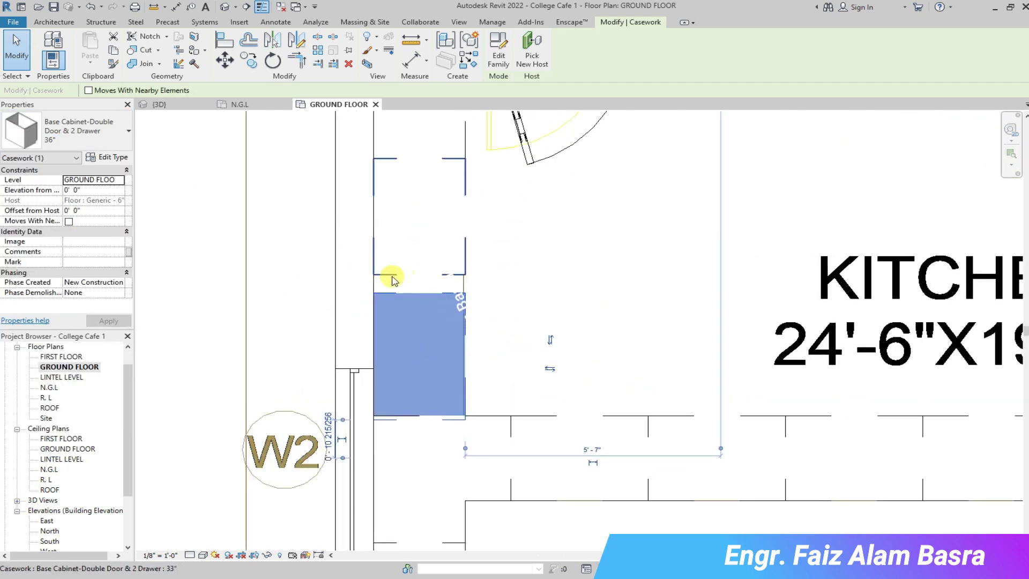
scroll(395, 420, up, 2)
key(Escape)
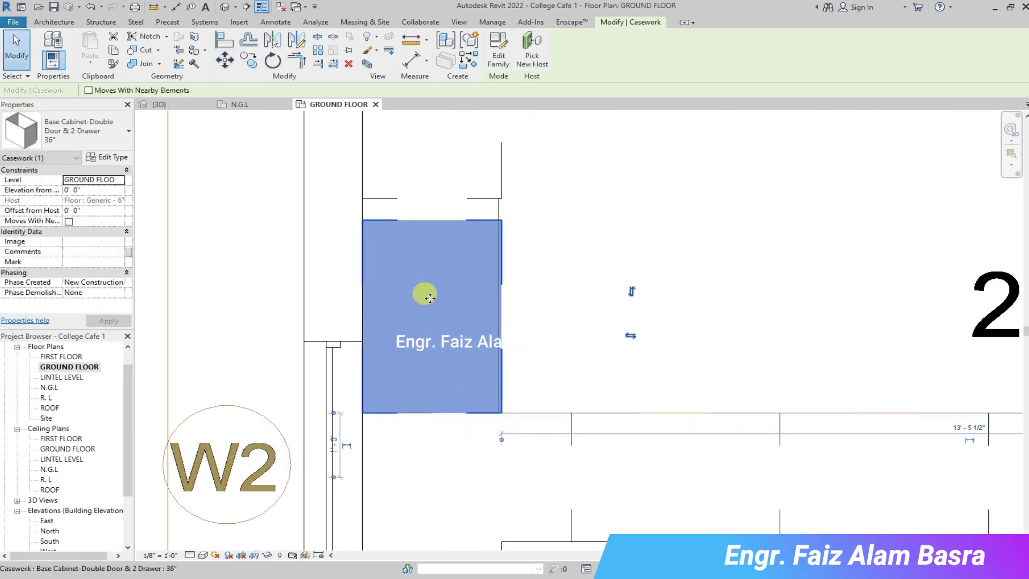
drag(425, 306, 425, 101)
click(128, 130)
click(69, 214)
scroll(370, 241, down, 2)
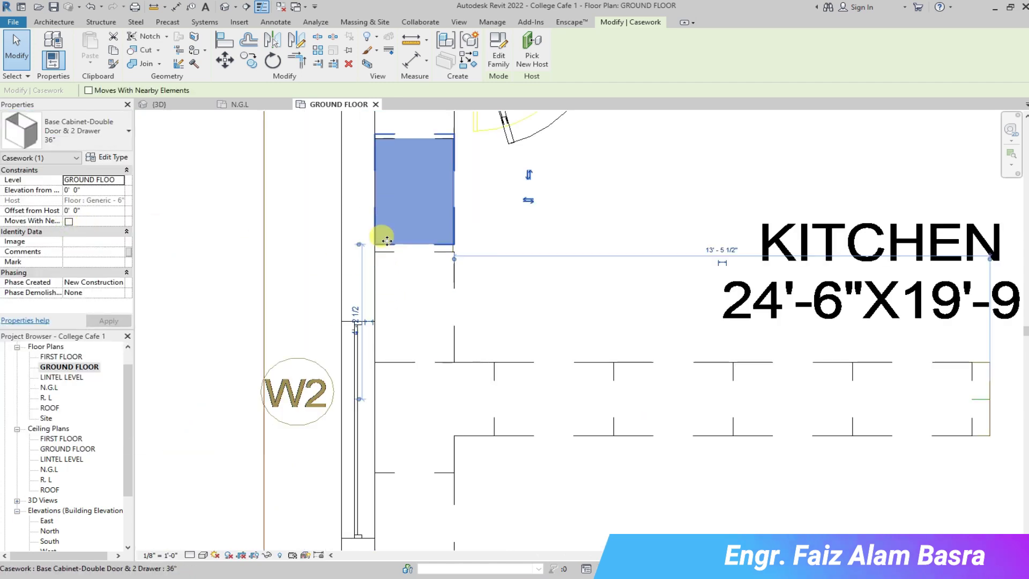
scroll(375, 233, up, 1)
Move the 36" cabinet from its corner into its final position, then review in {3D}.
key(m)
key(v)
scroll(421, 257, down, 2)
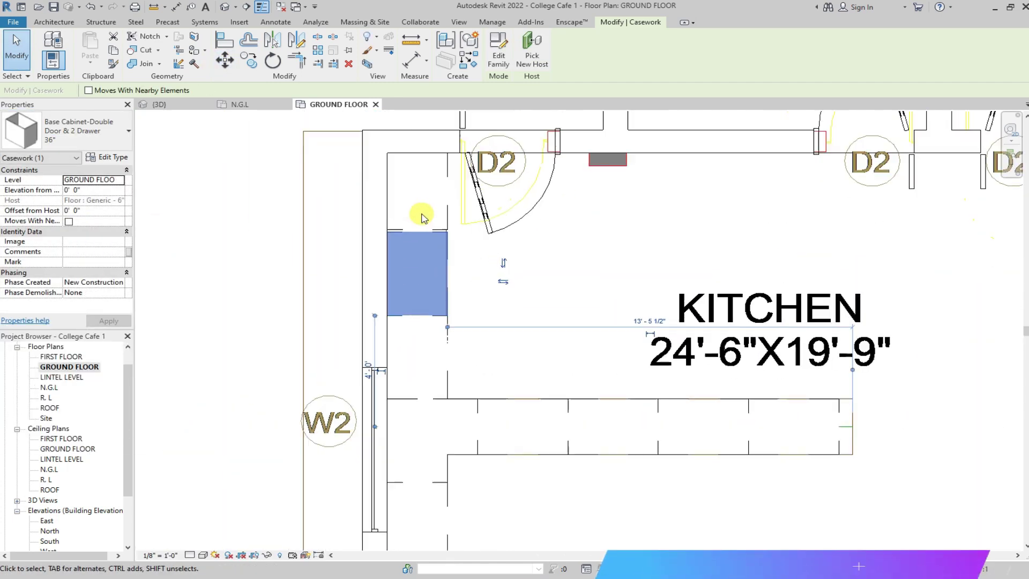
scroll(390, 236, up, 3)
click(224, 59)
click(363, 241)
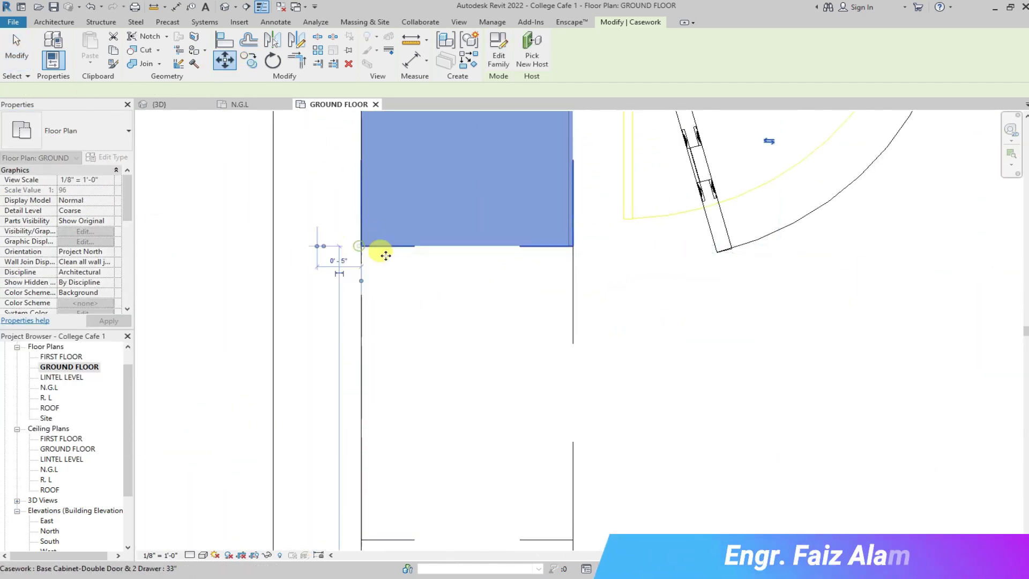
click(155, 104)
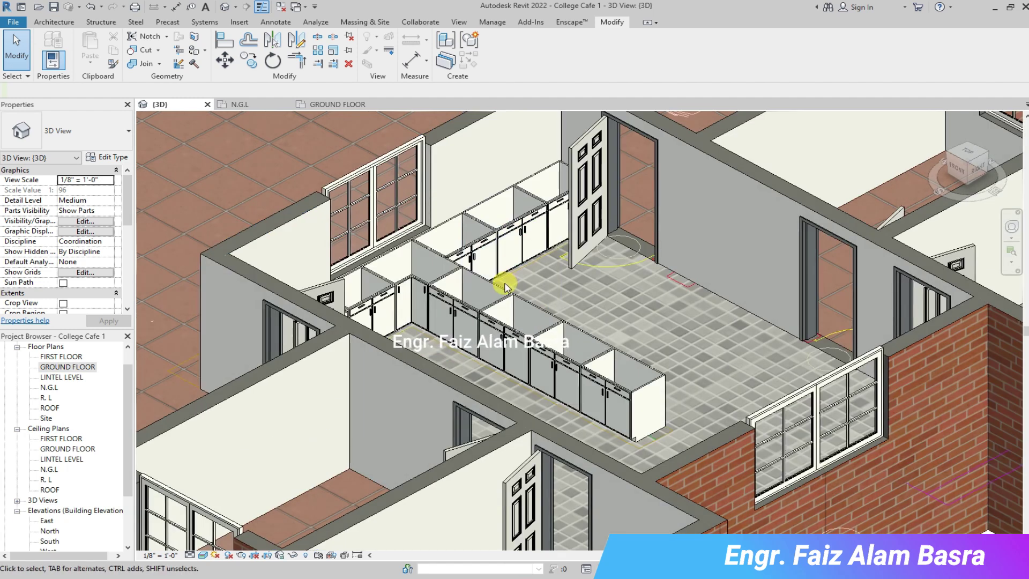